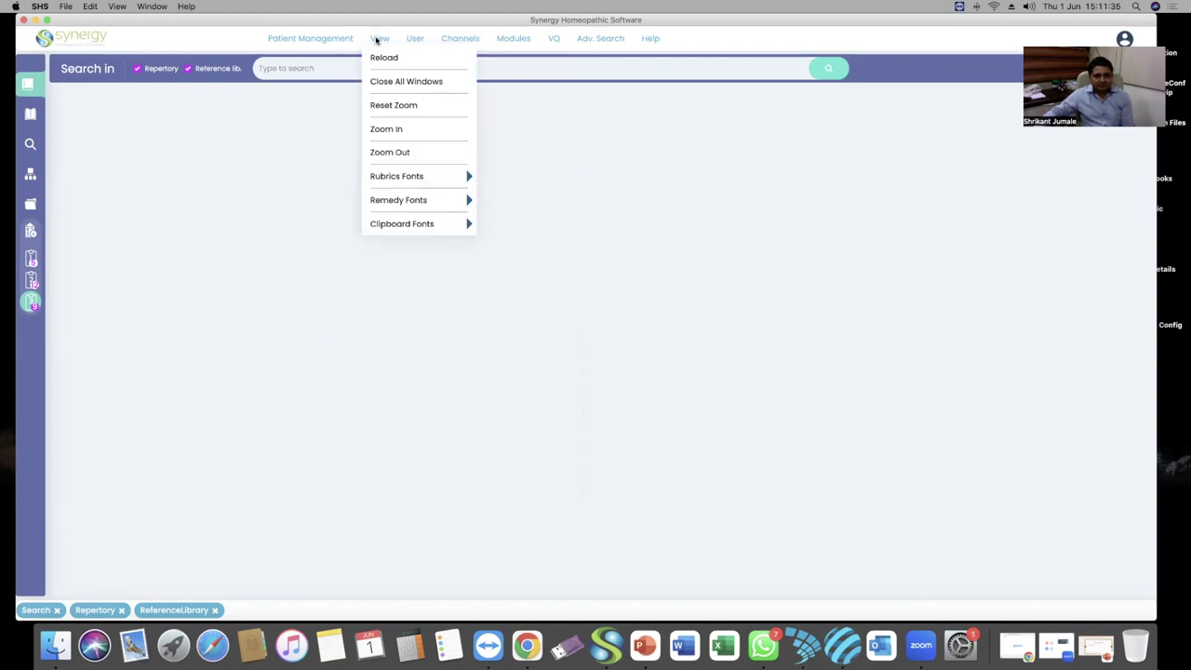
Dismiss the View menu, then open the Repertory panel and widen it
left_click(486, 273)
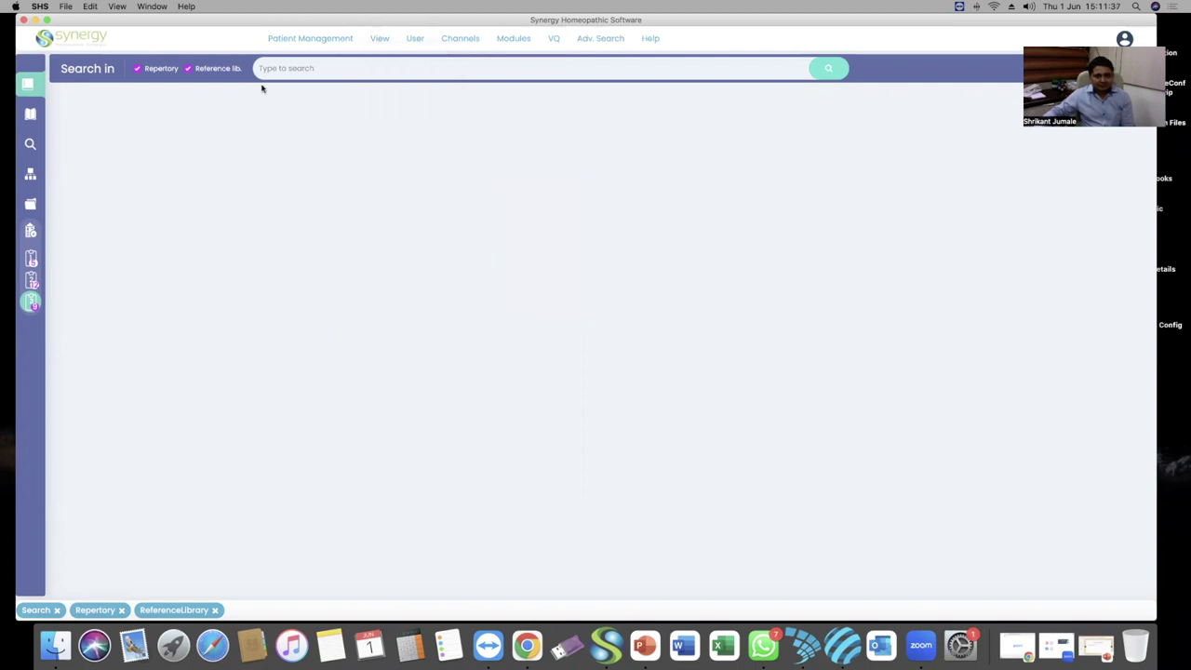
left_click(28, 84)
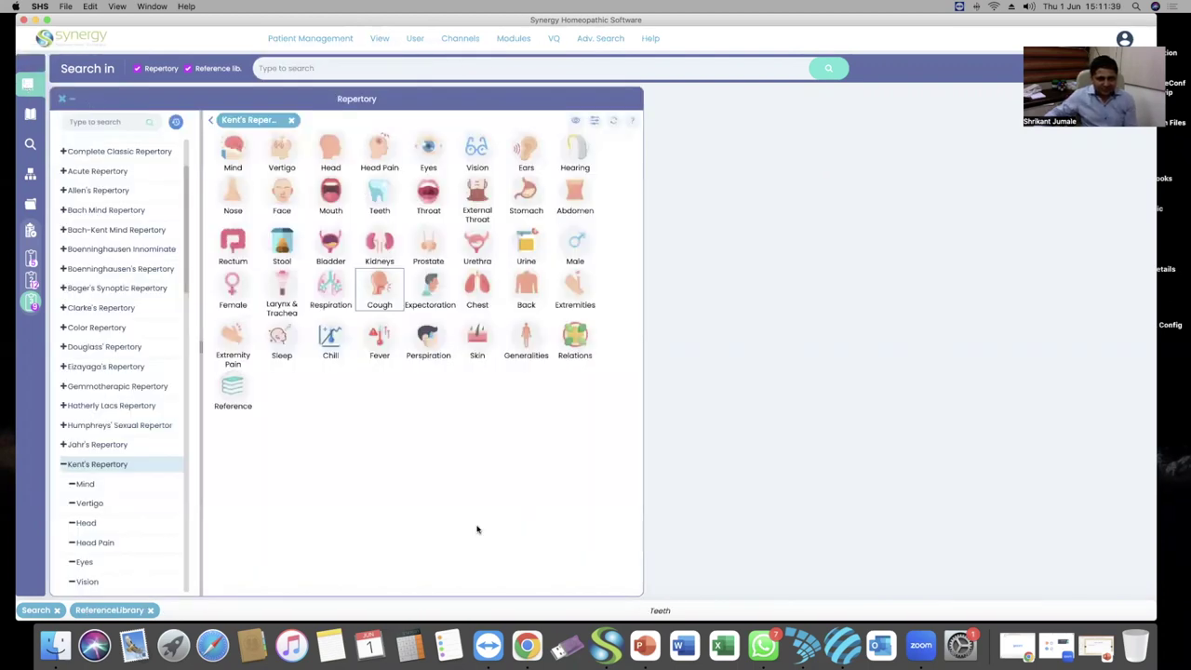
left_click_drag(655, 588, 727, 590)
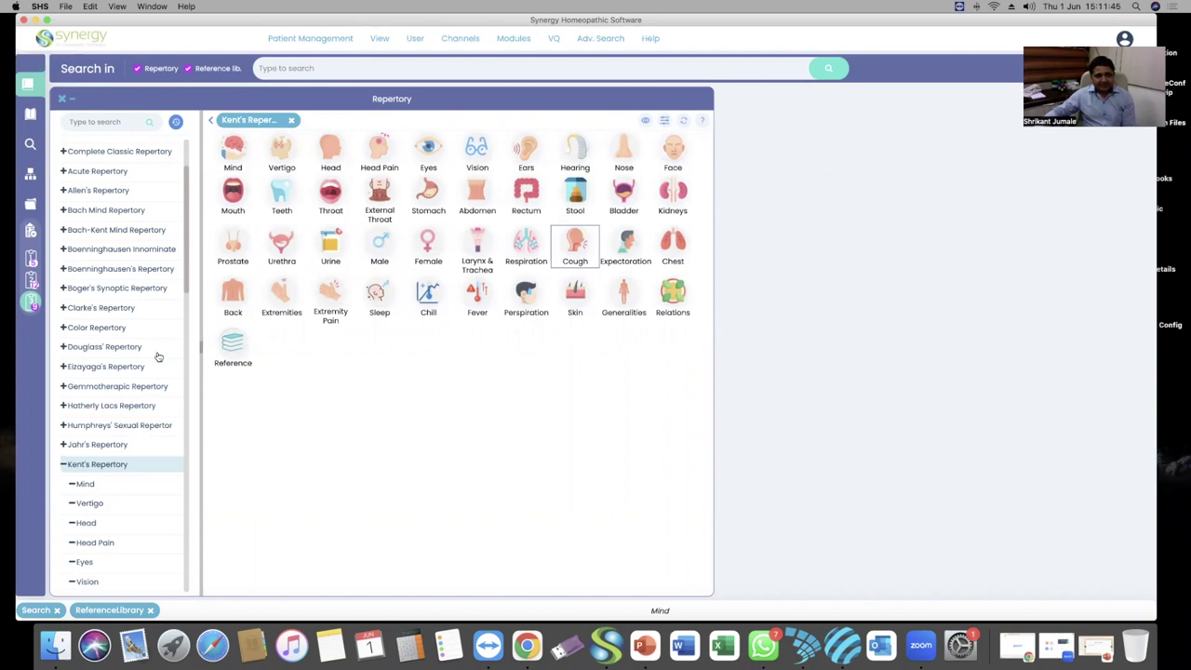
Filter the repertory list by 'ken' and expand Kent's Repertory into its chapters
left_click(63, 464)
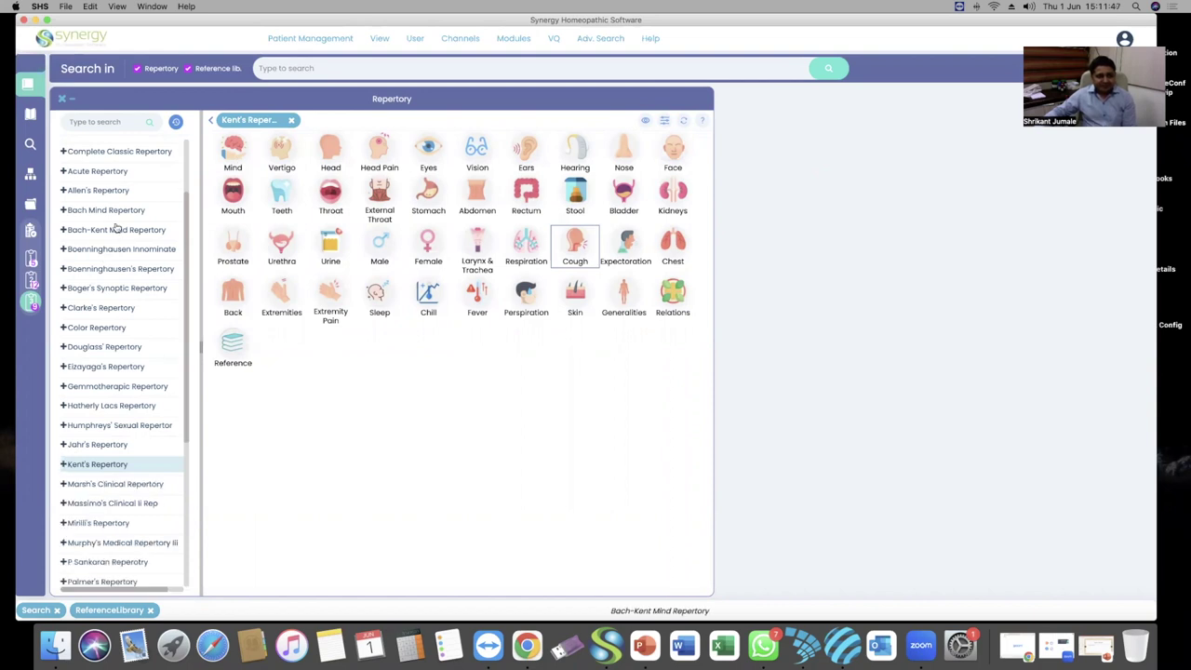
scroll(116, 231, "up", 3)
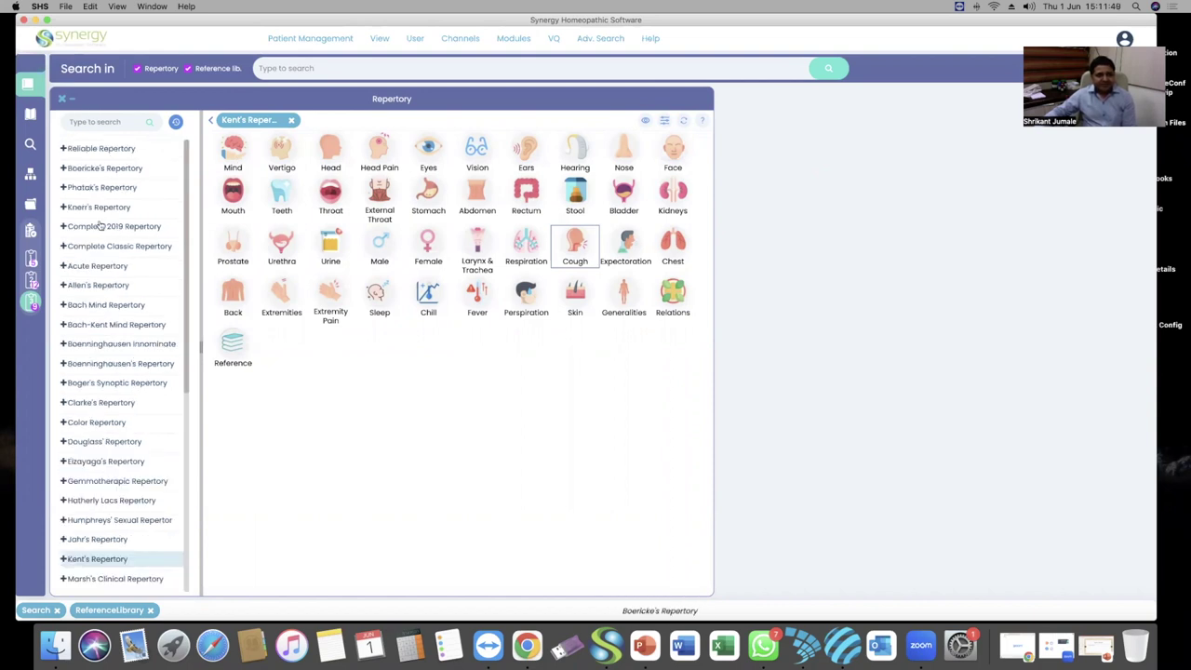
scroll(111, 377, "down", 10)
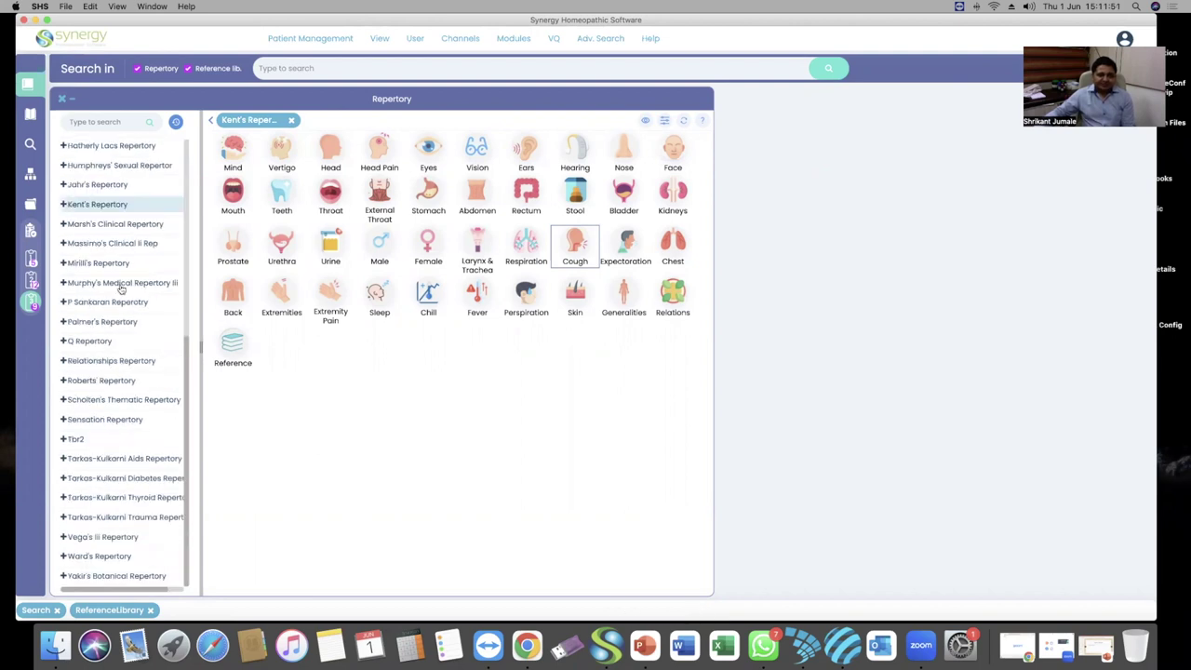
scroll(125, 332, "up", 10)
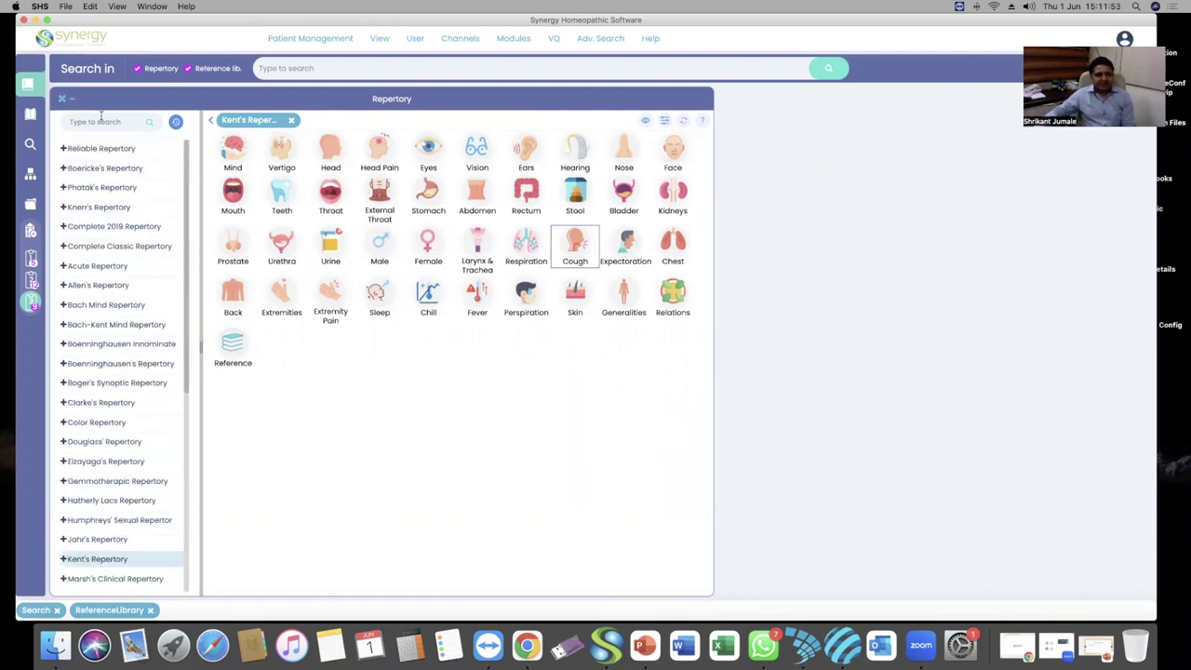
scroll(120, 255, "down", 10)
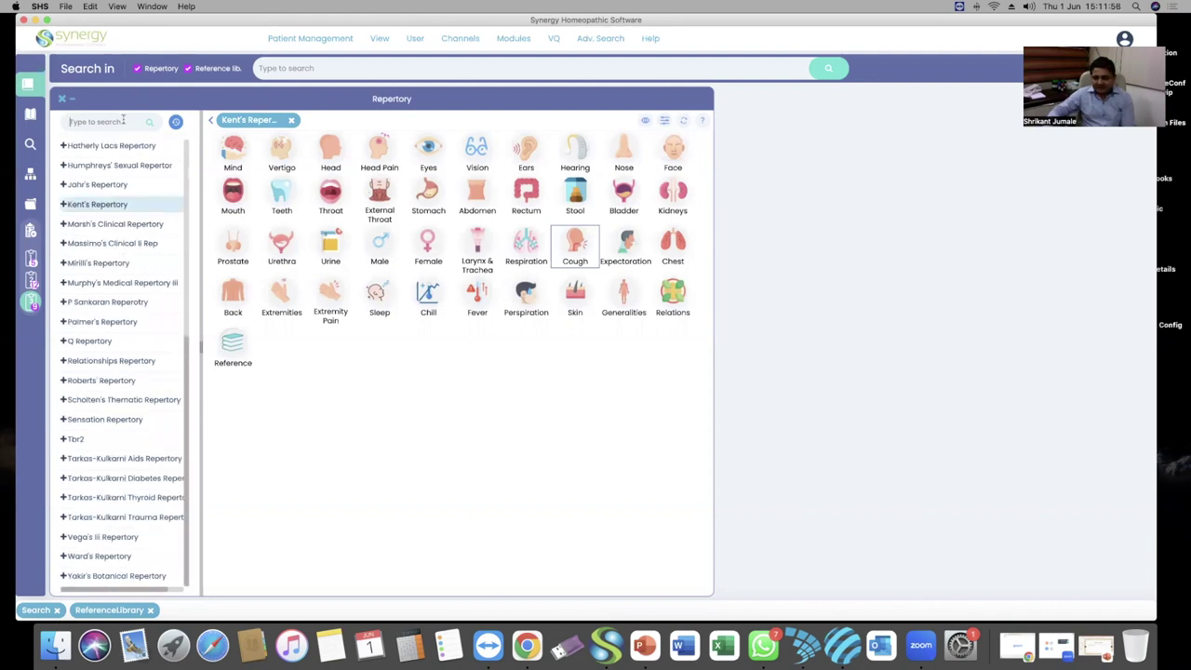
type("kent")
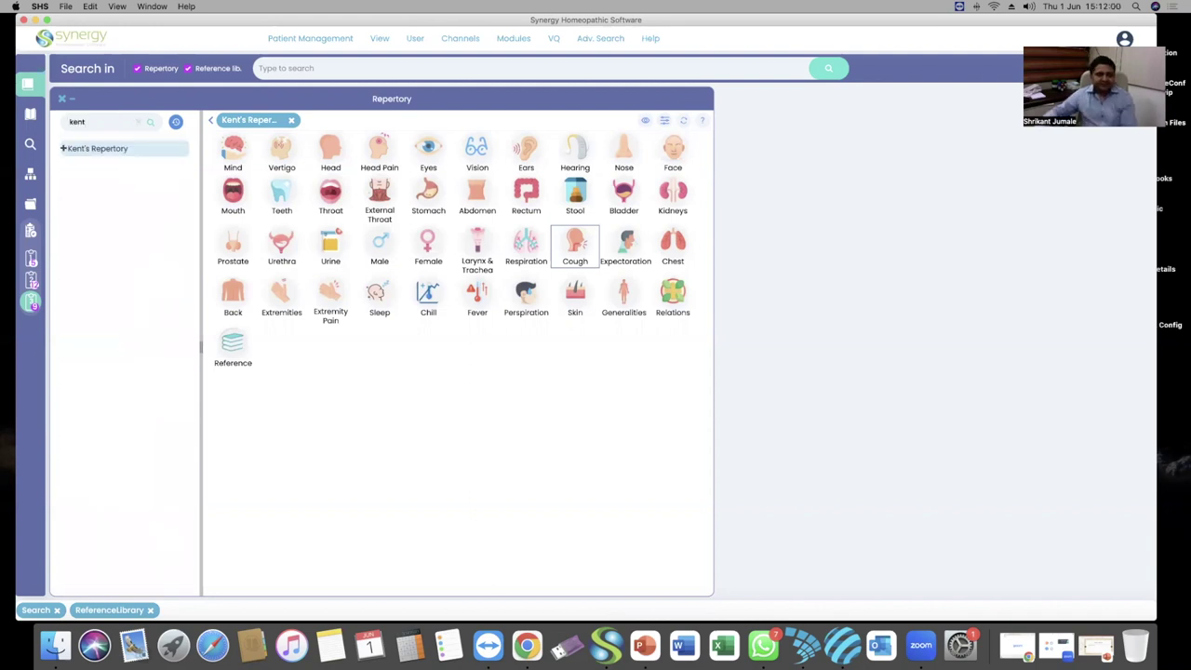
left_click(119, 149)
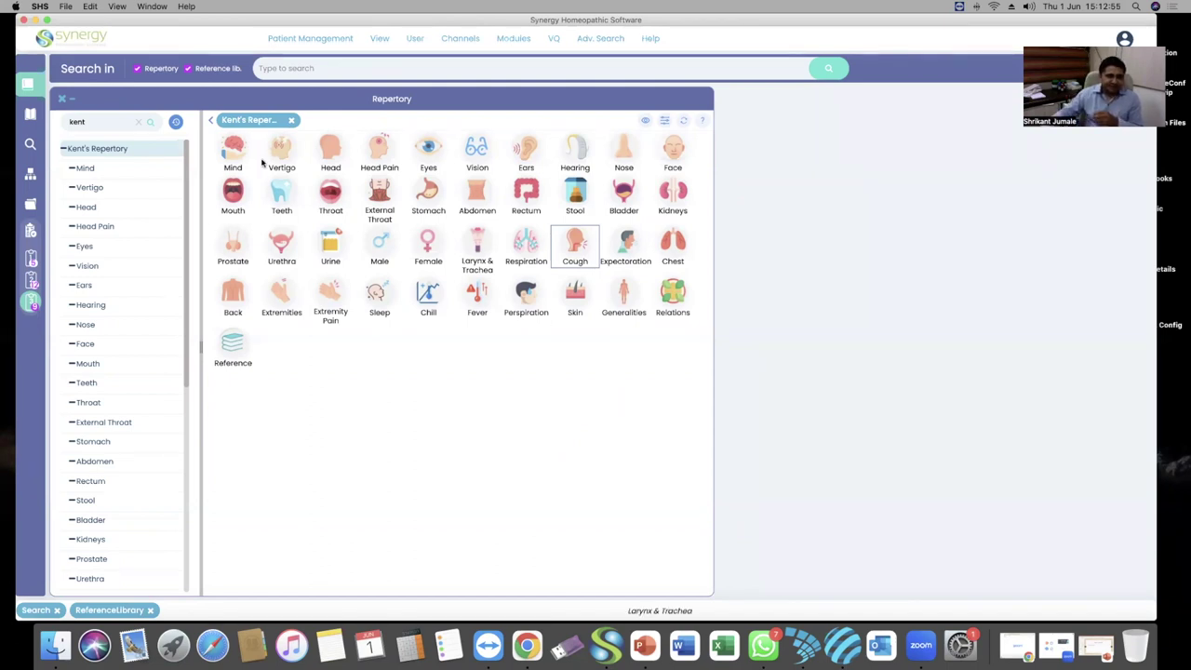
Open the Mind chapter of Kent's Repertory and show the Adv. Search options
left_click(232, 150)
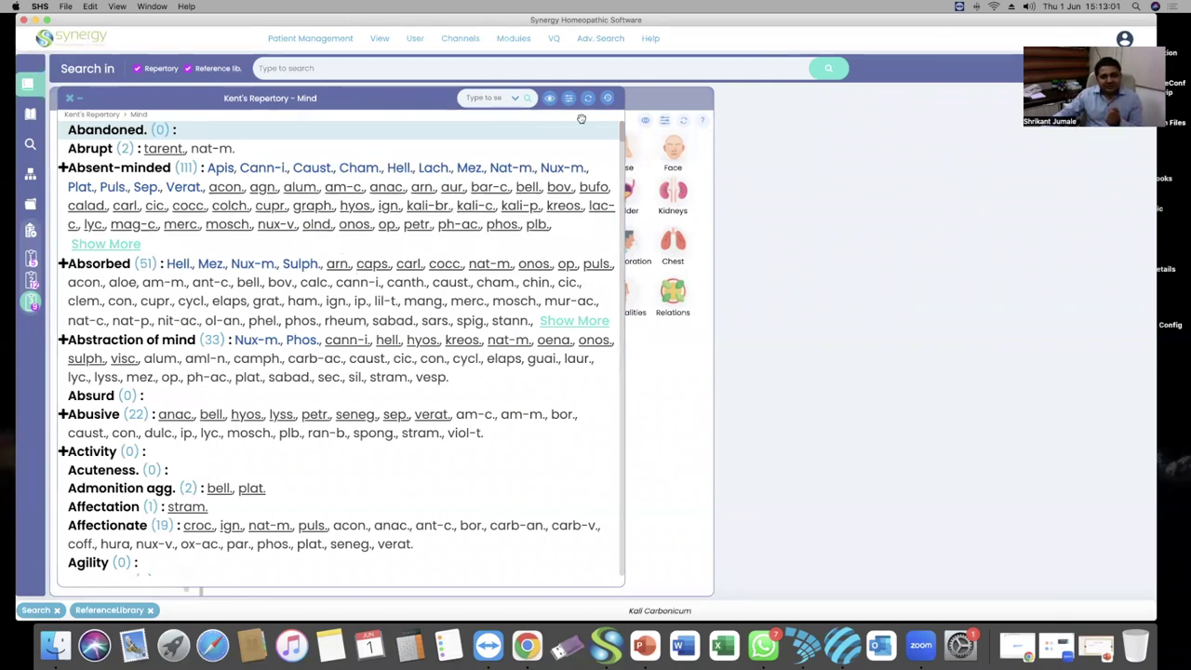
left_click(600, 38)
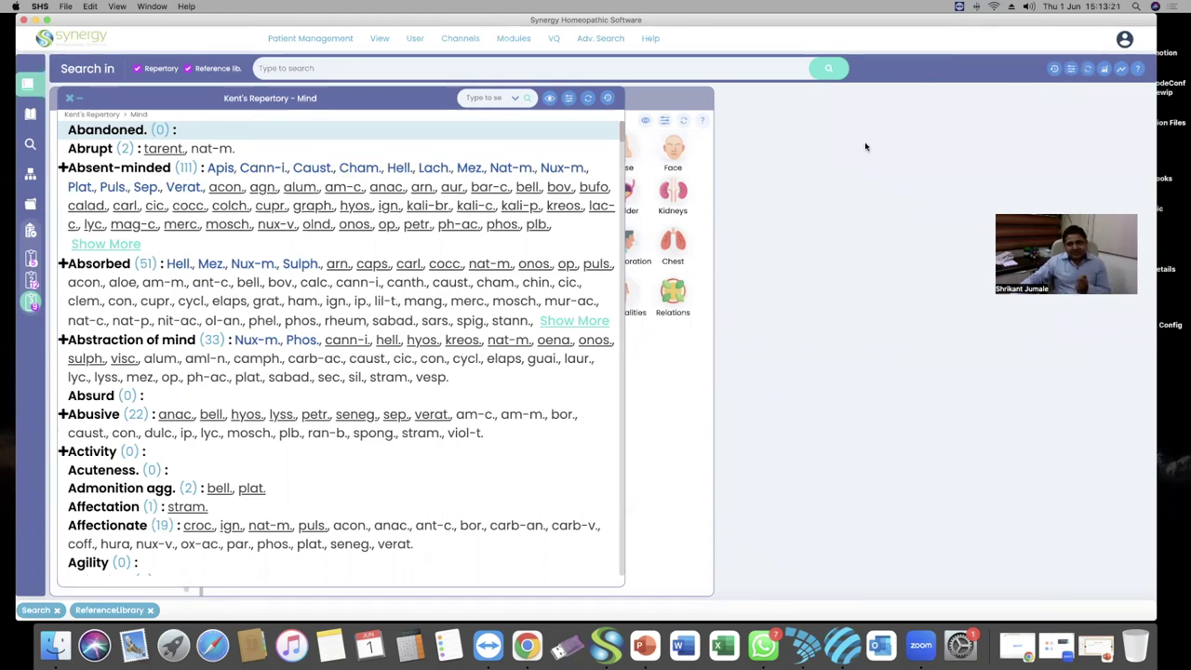
left_click(593, 38)
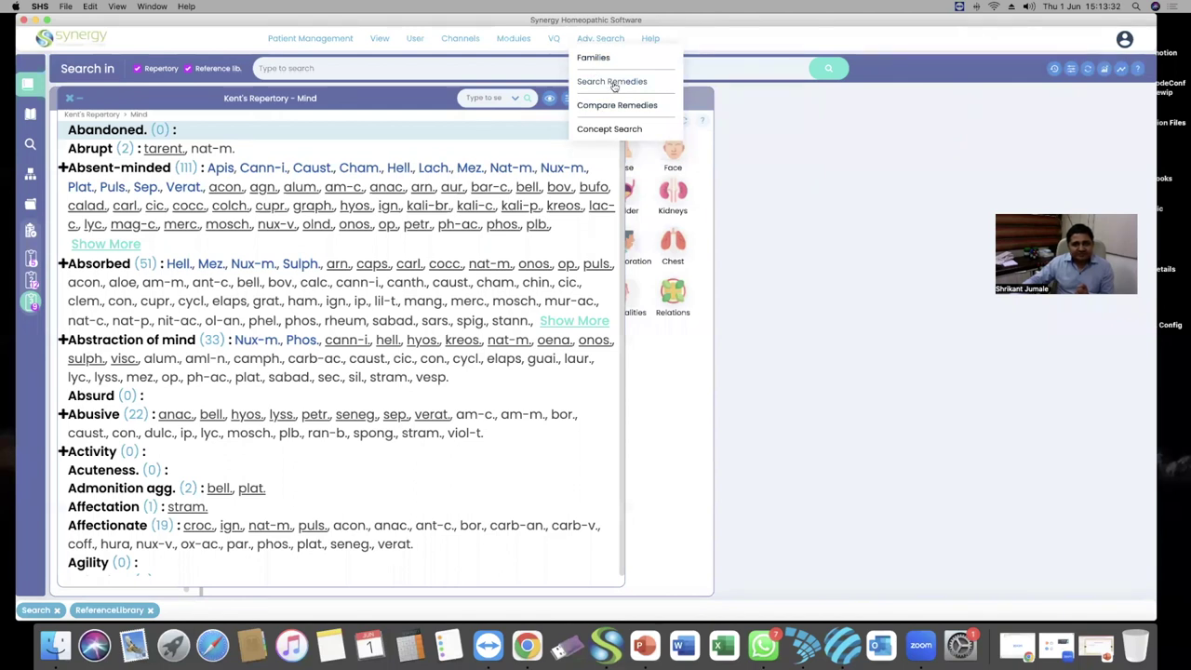
Open Search Remedies, reset the Go to Remedy settings, and bring Chrome to the front
left_click(612, 83)
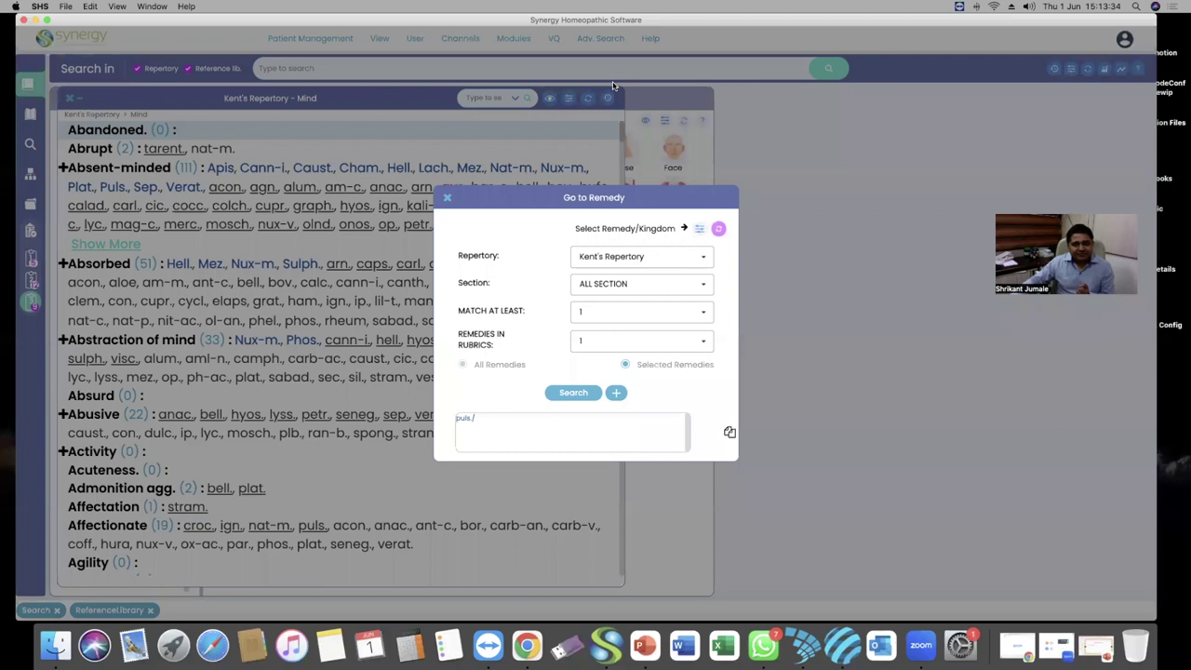
left_click(720, 232)
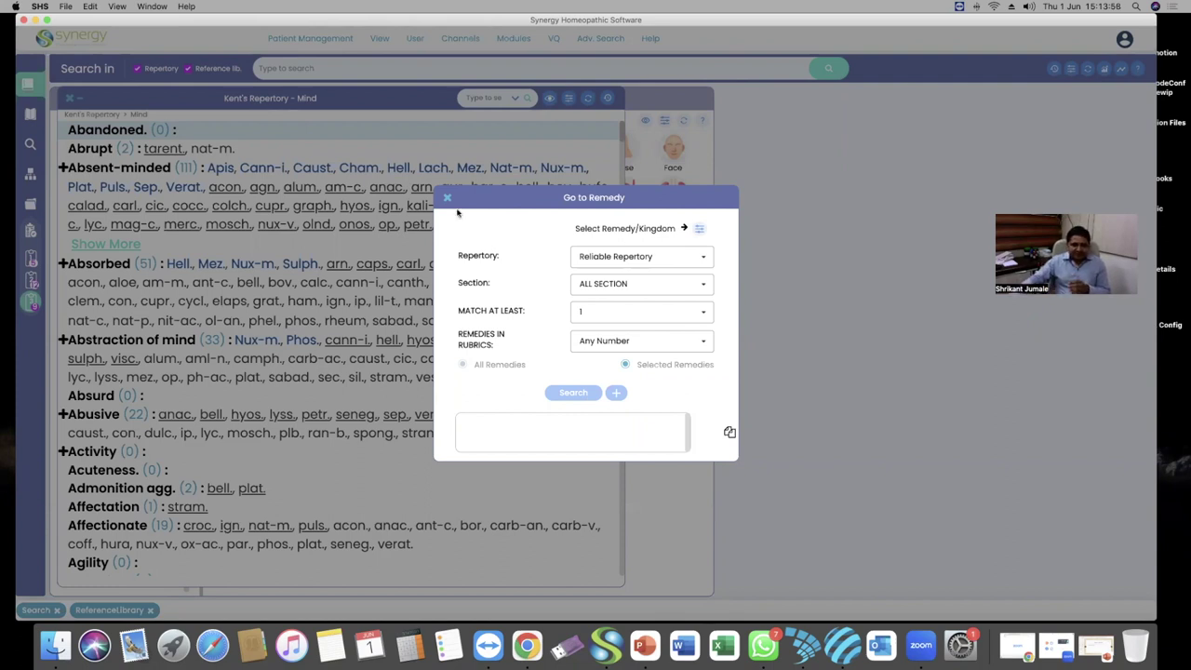
left_click(527, 646)
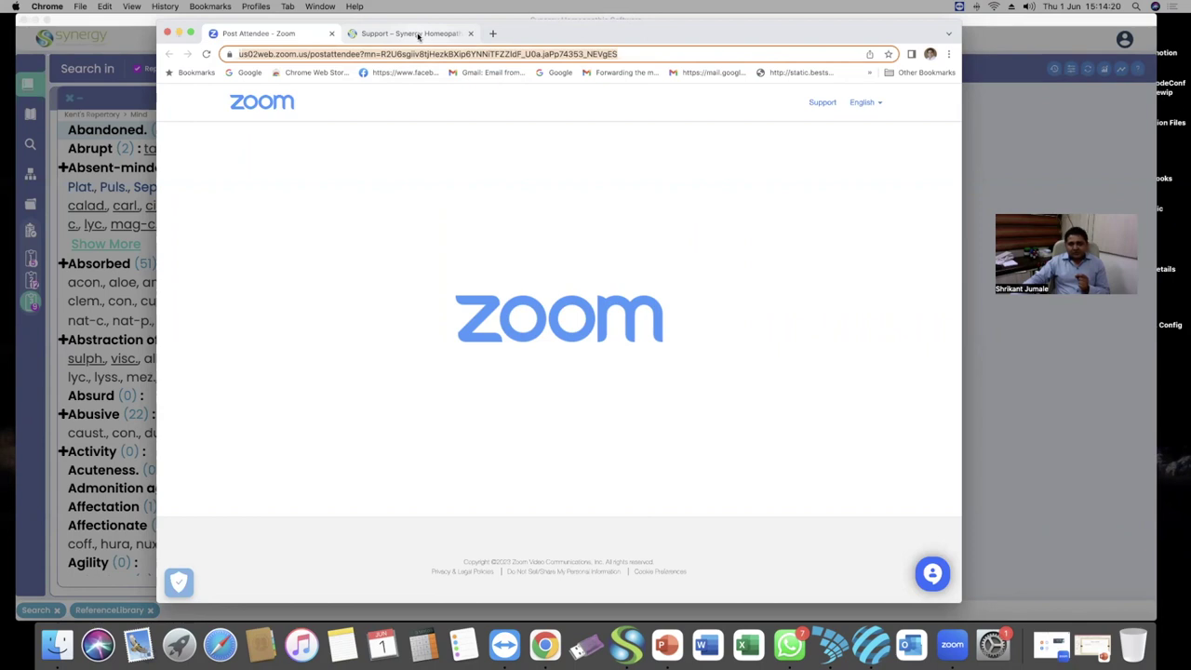
Switch to the Support – Synergy Homeopathic tab and sign in to load the ticket list
left_click(418, 35)
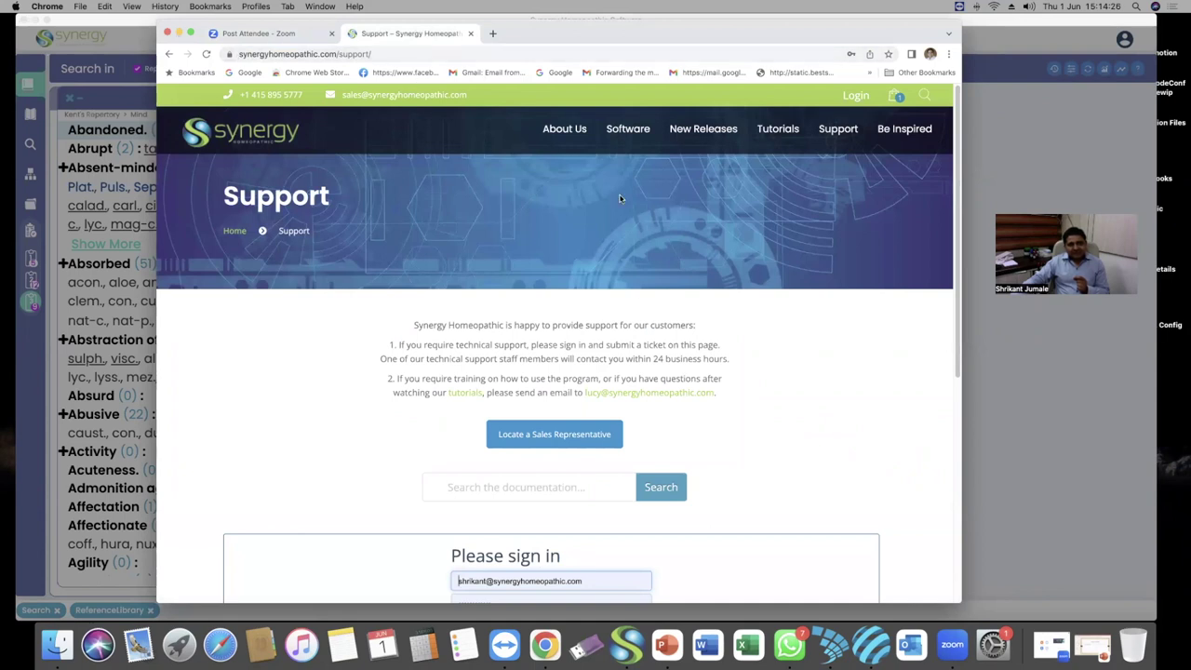
scroll(609, 307, "down", 5)
left_click(562, 444)
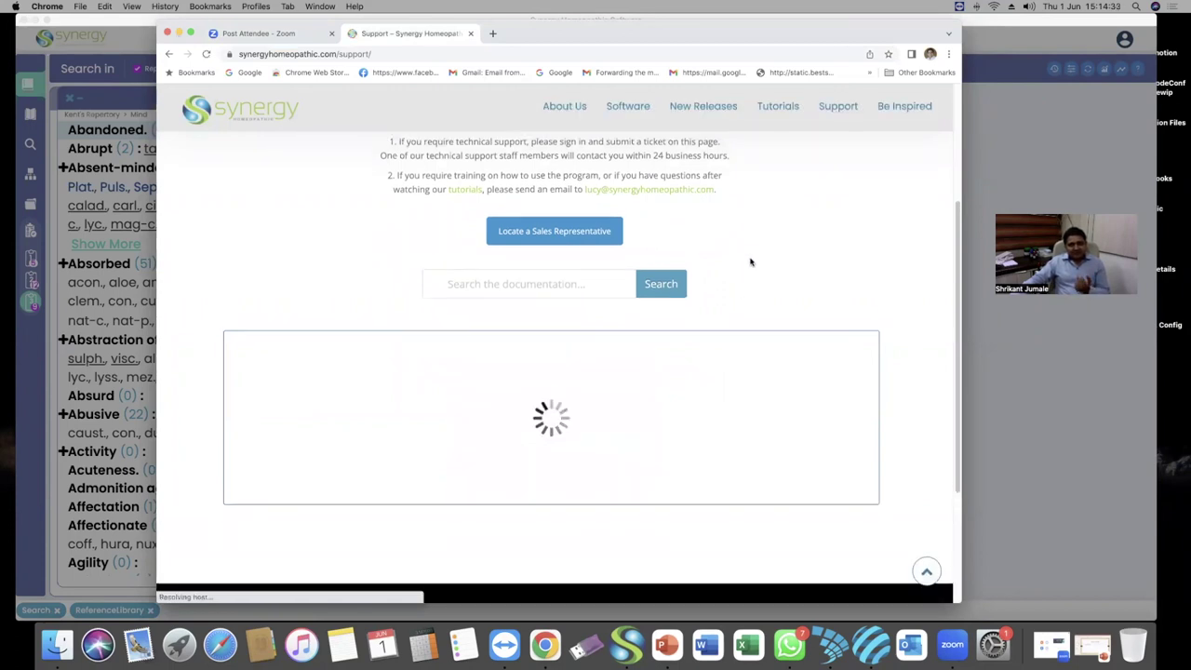
mouse_move(625, 110)
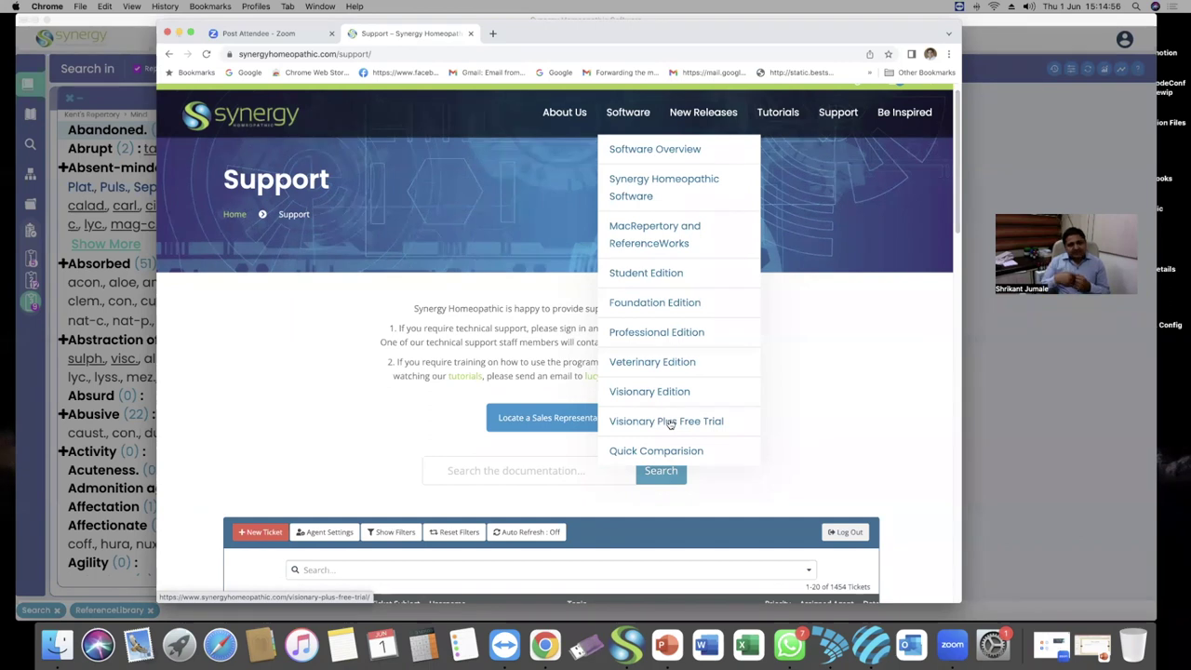
Open the Visionary Plus Free Trial page, then return to the Zoom tab and minimize Chrome
left_click(670, 423)
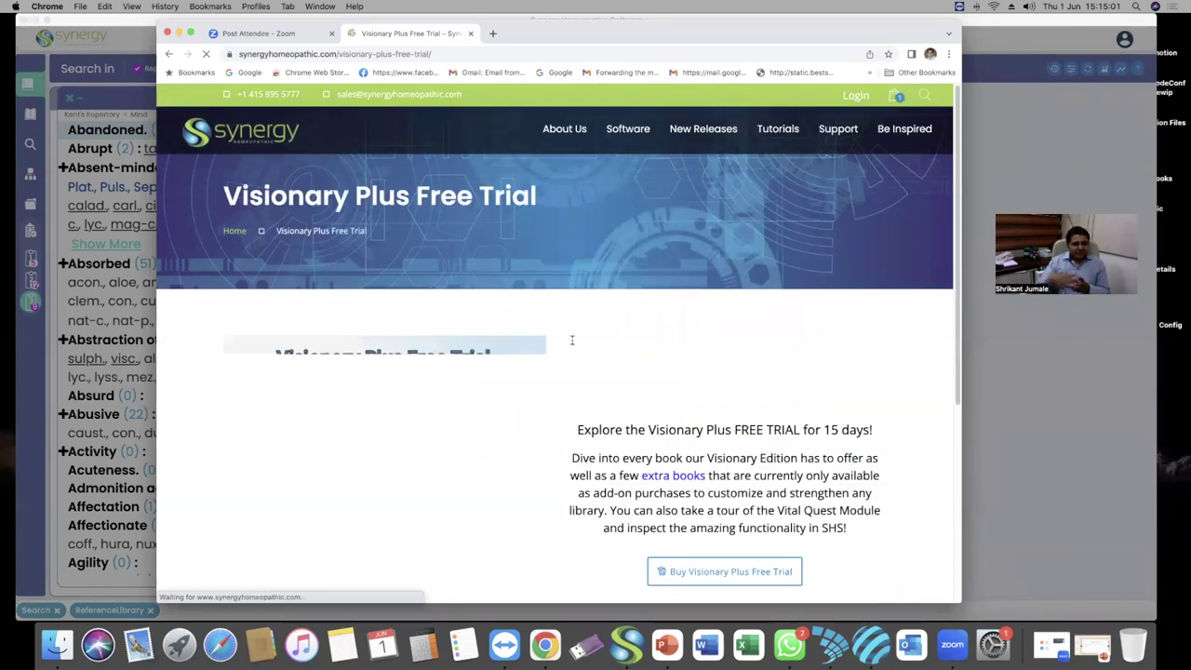
scroll(569, 326, "down", 3)
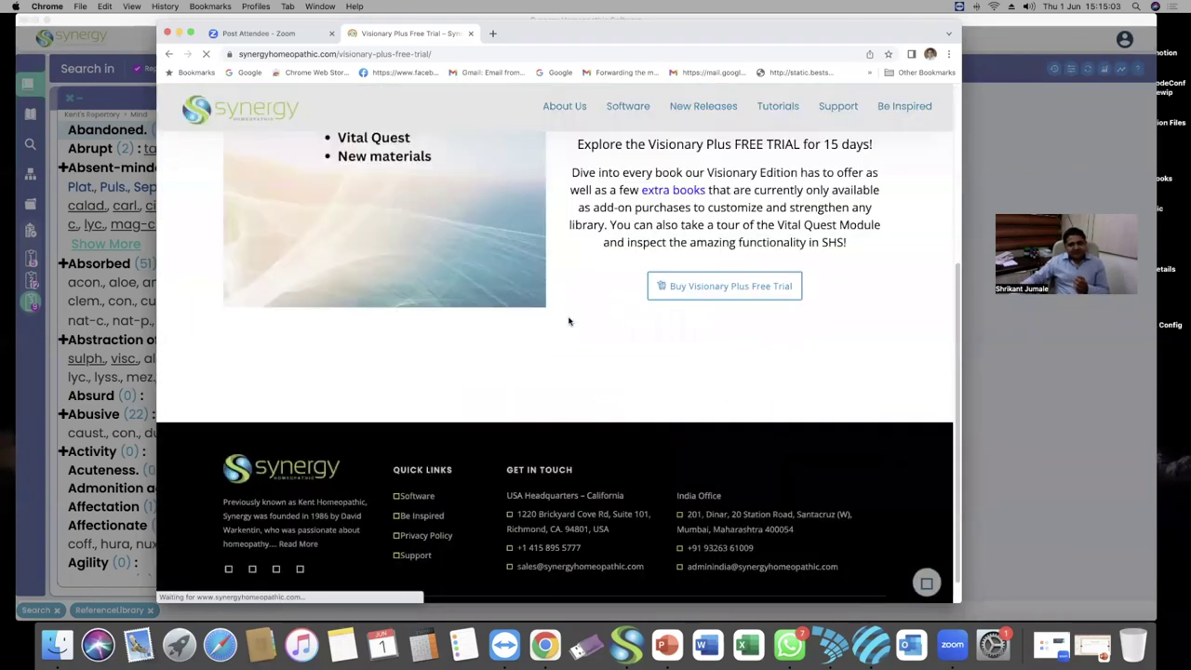
scroll(601, 300, "up", 3)
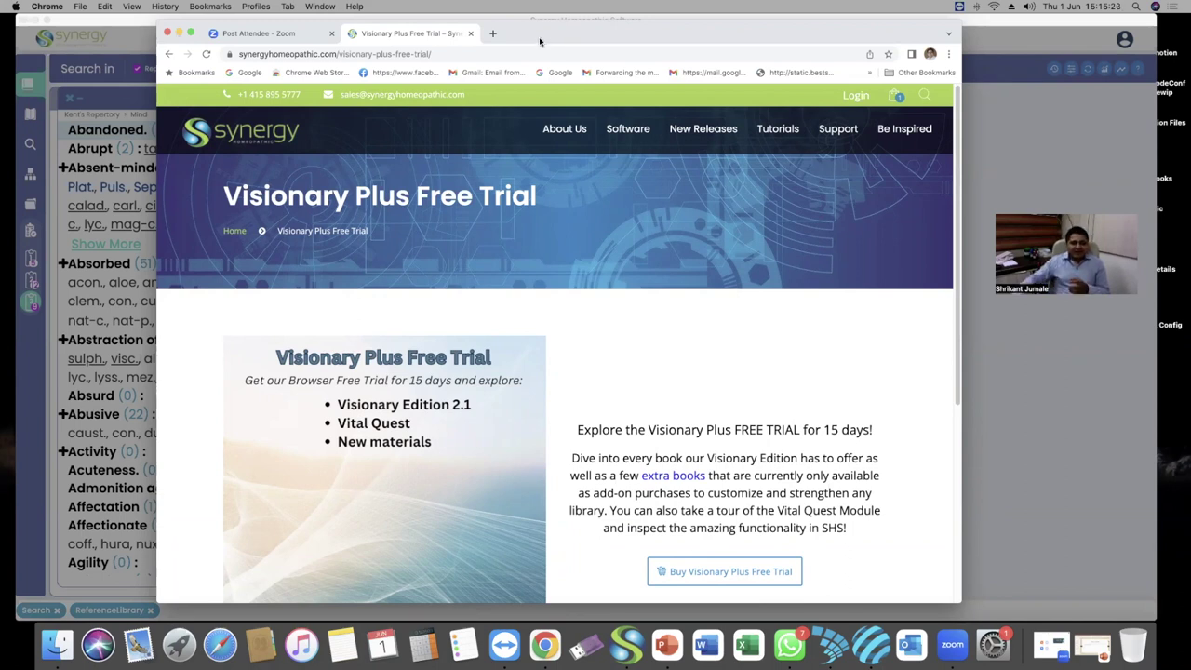
left_click(291, 37)
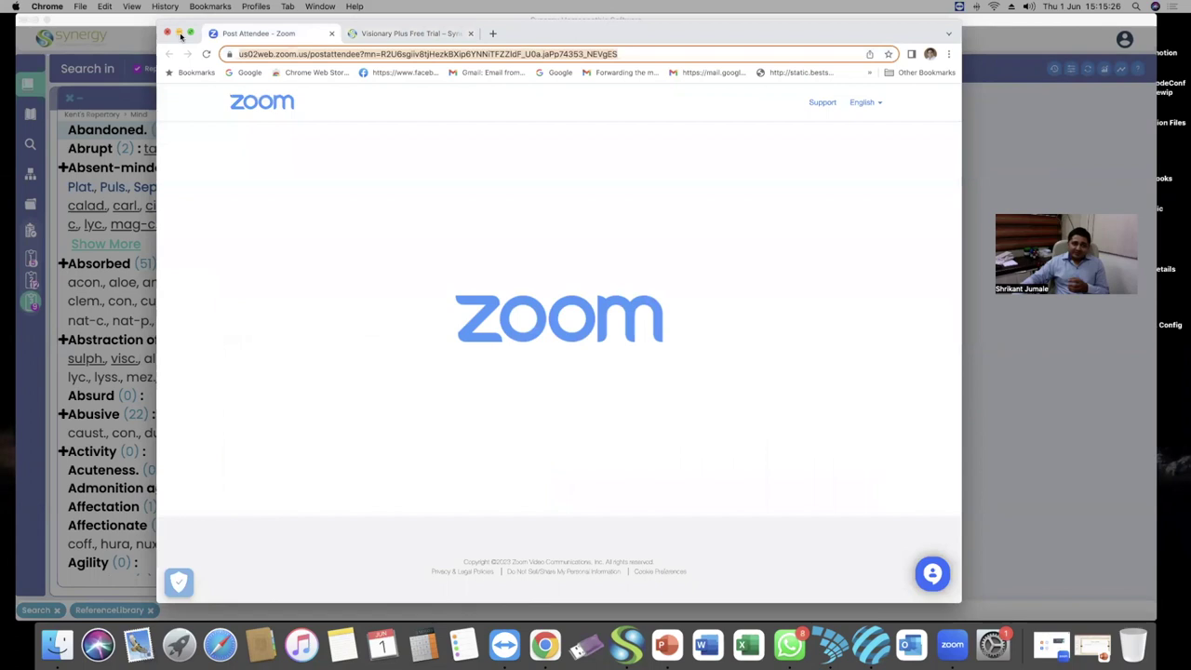
left_click(180, 33)
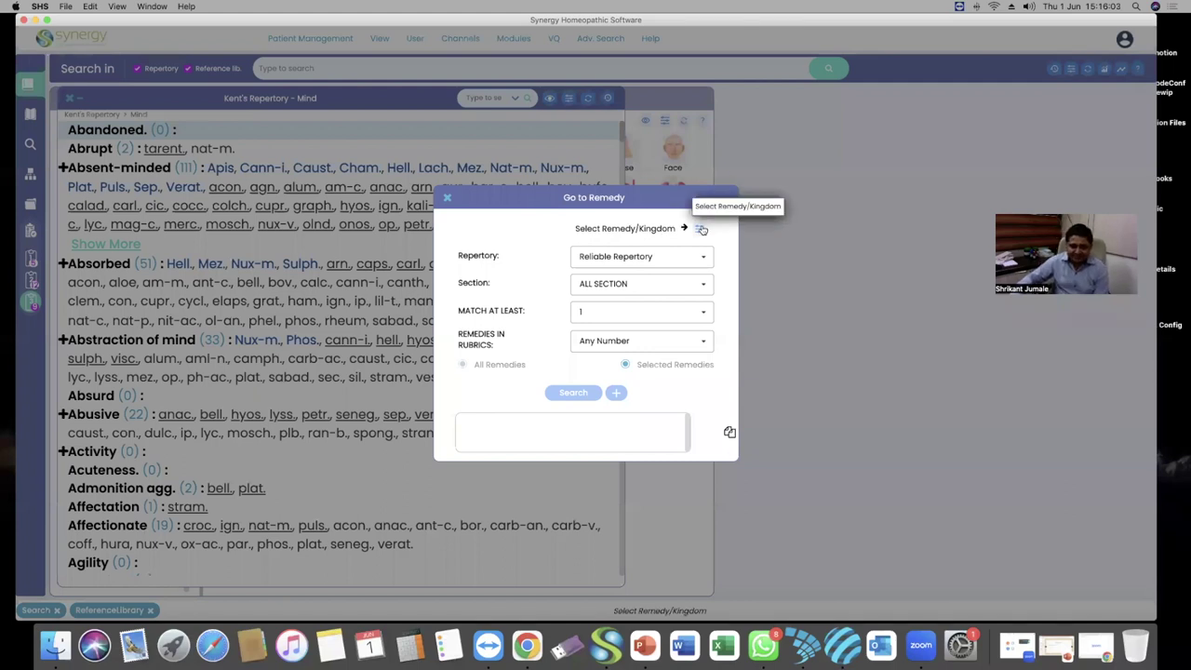
Select puls. as the remedy in the Select Remedy/Kingdom picker, filtering by 'puls'
left_click(699, 229)
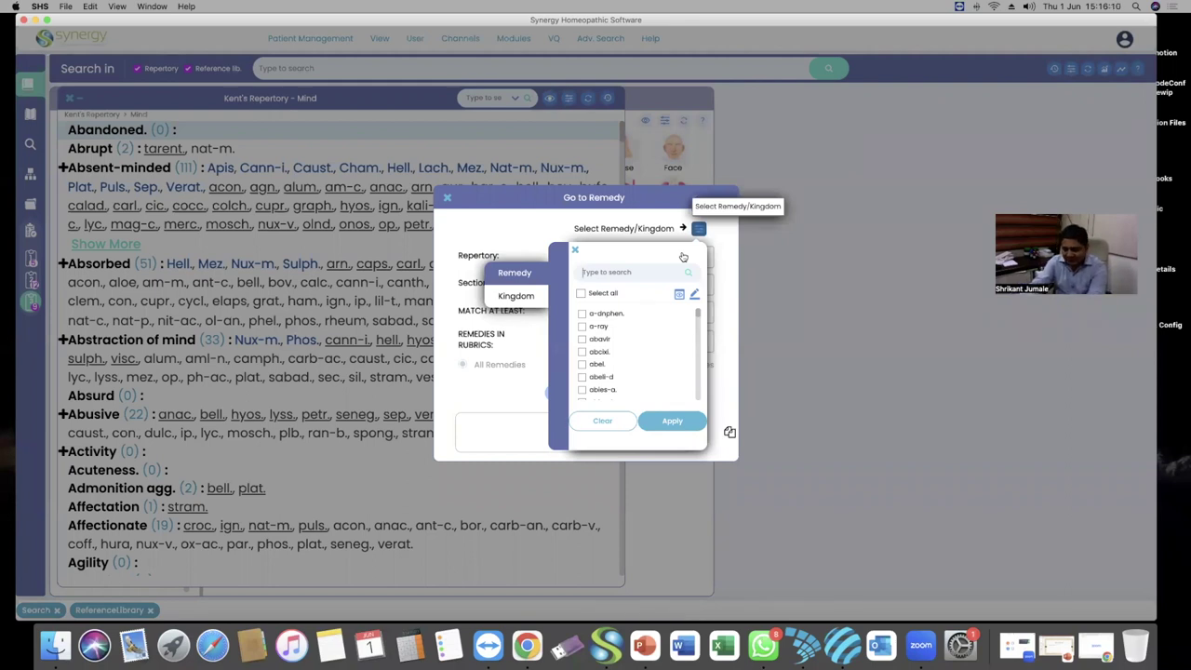
type("puls")
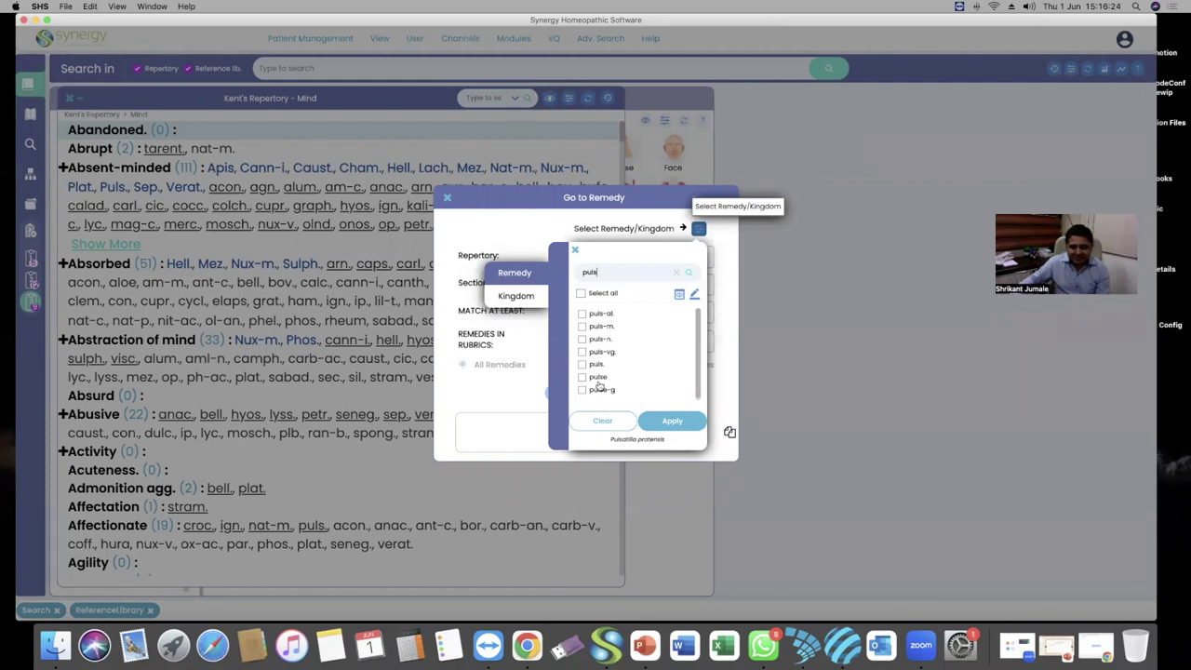
left_click(582, 366)
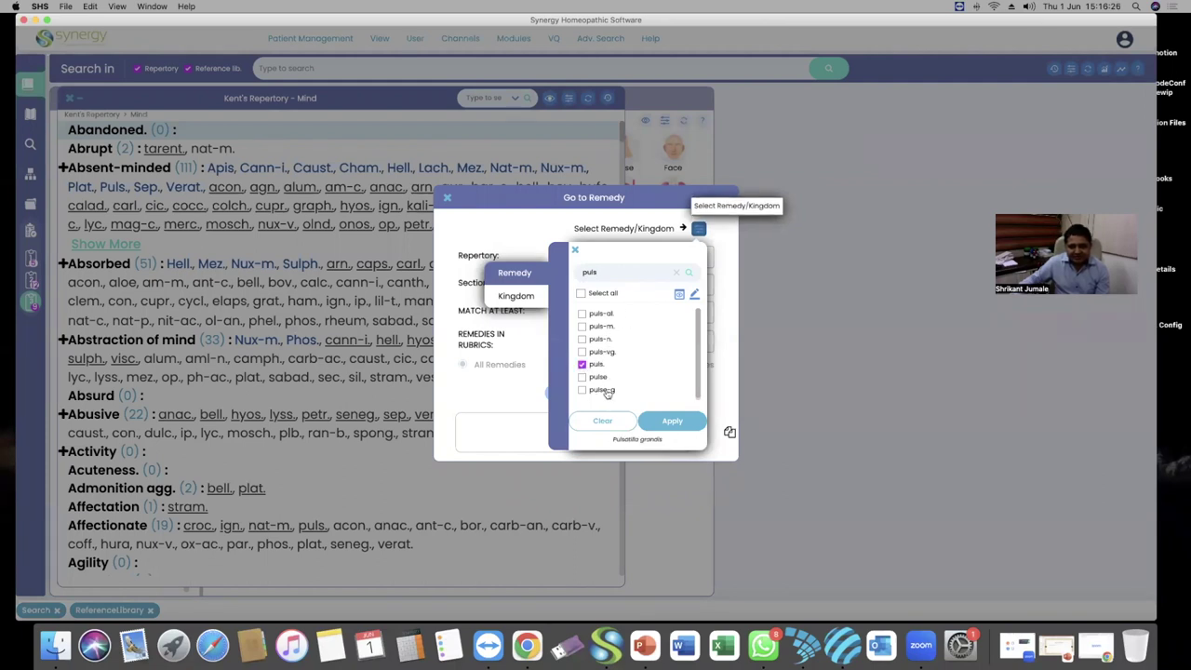
left_click(670, 422)
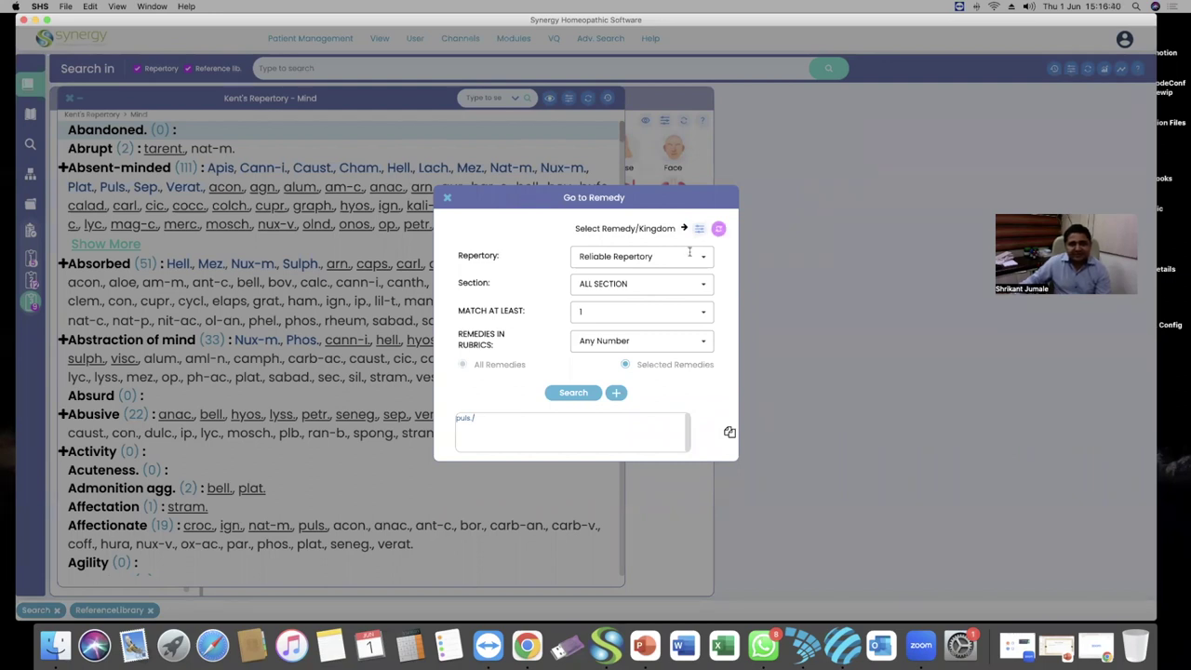
Search puls. across ALL SECTION, limited to rubrics containing 1 remedy
left_click(705, 286)
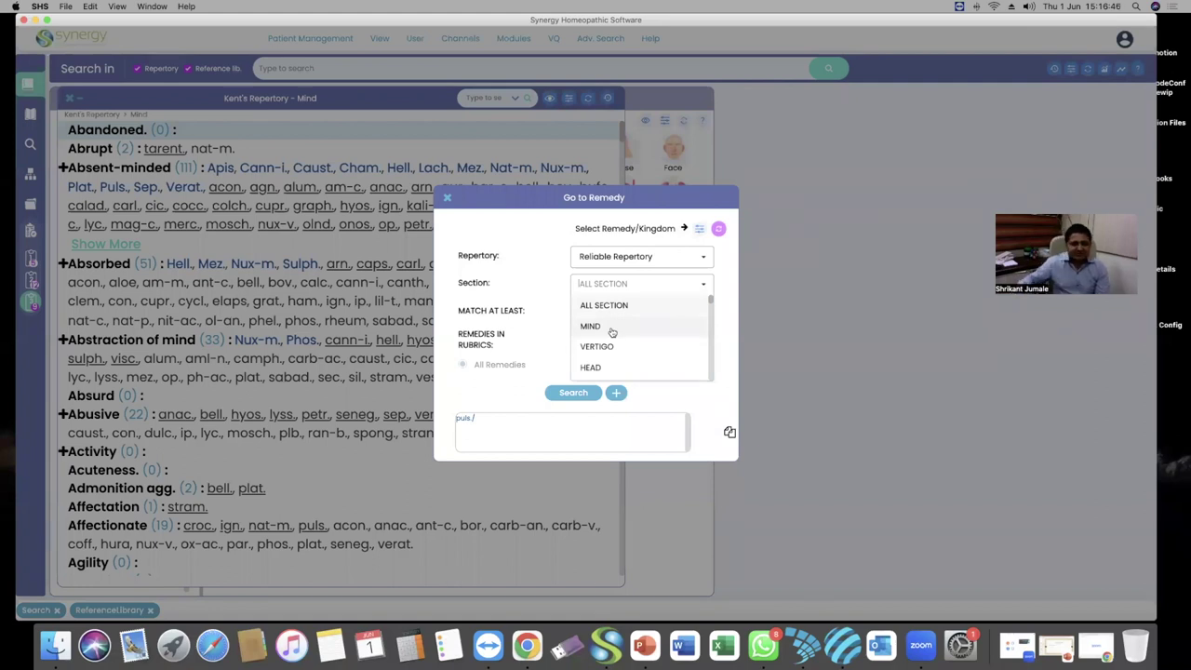
scroll(623, 331, "down", 3)
scroll(624, 331, "down", 2)
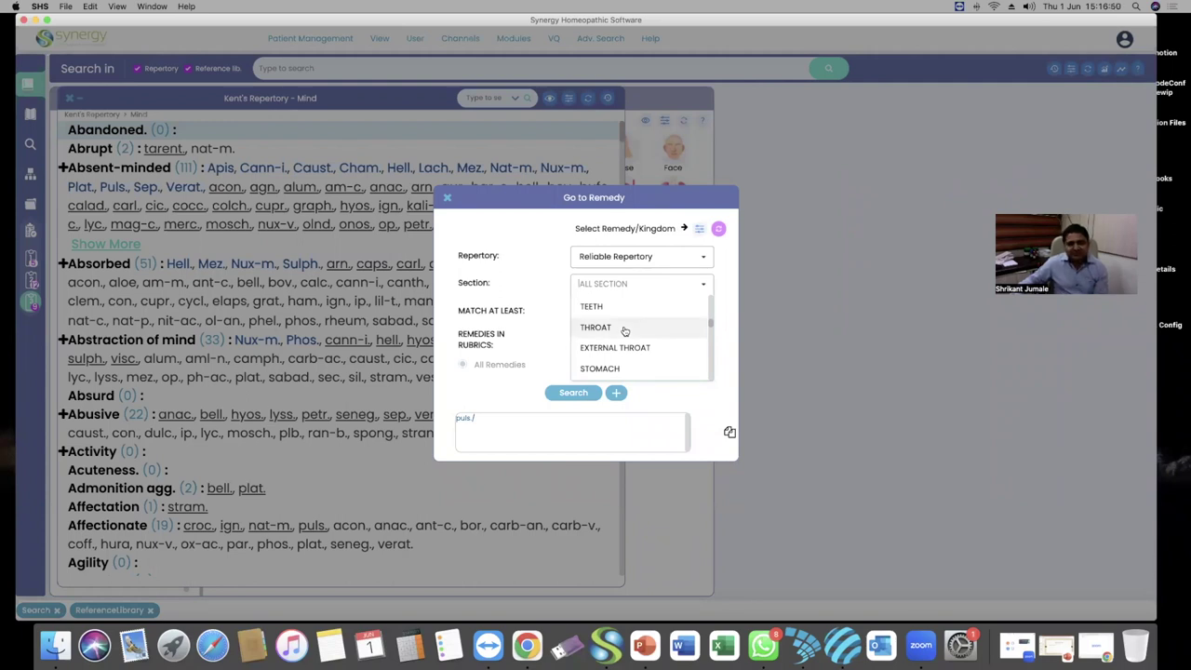
scroll(624, 331, "down", 2)
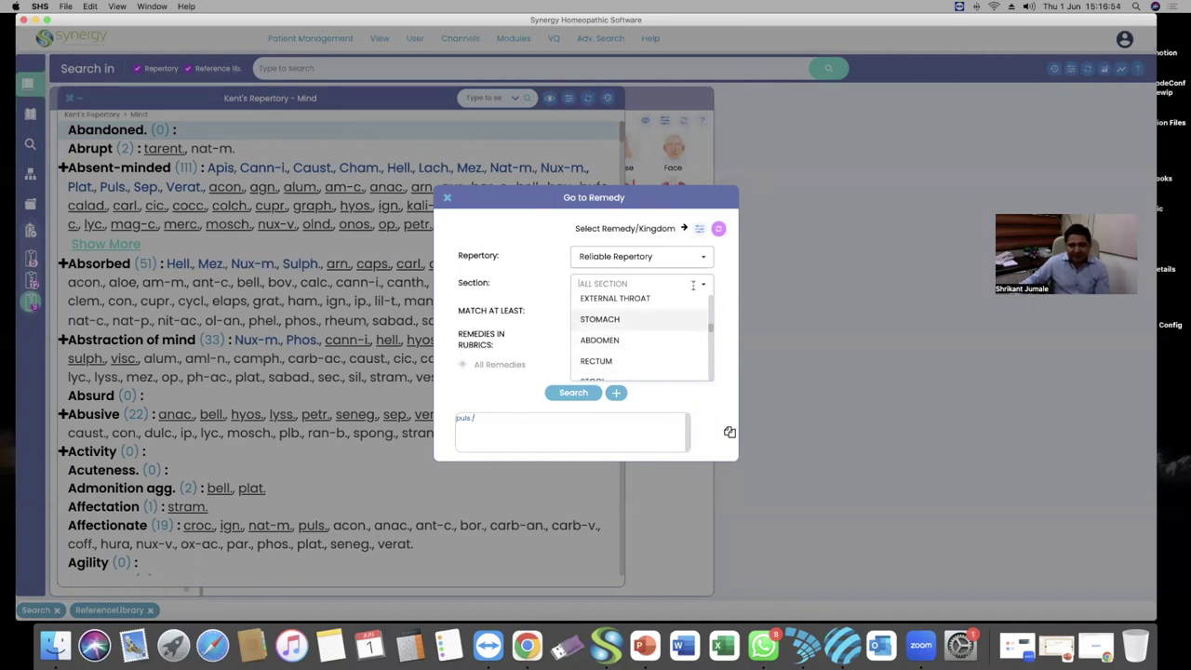
scroll(640, 317, "up", 5)
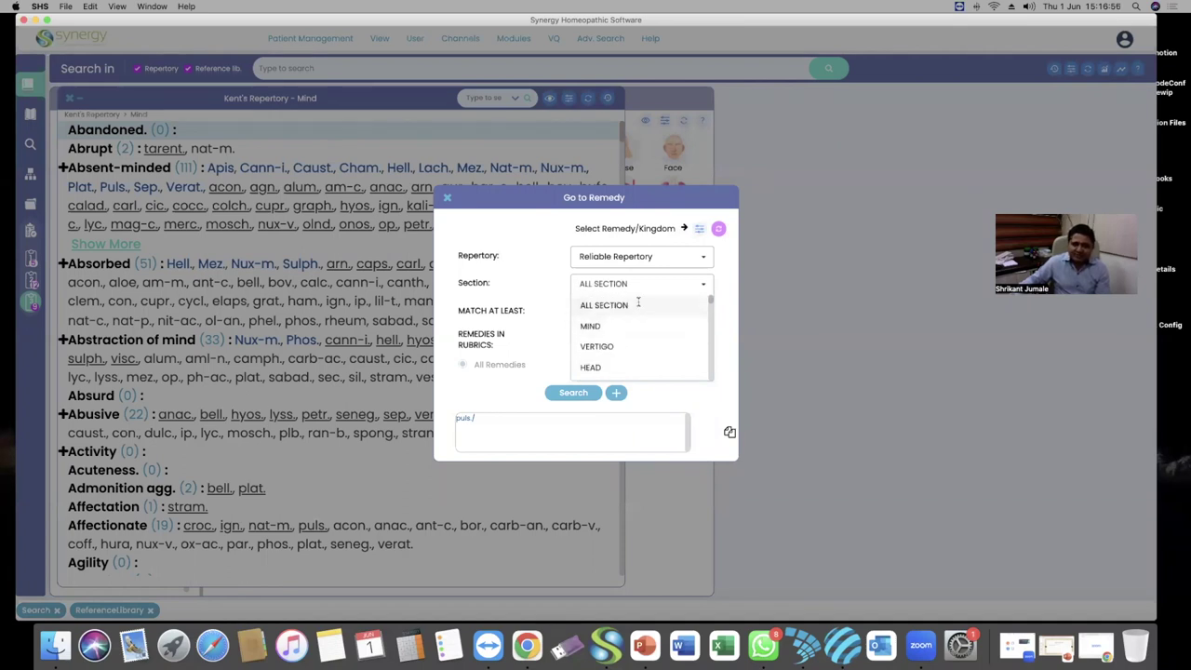
left_click(638, 301)
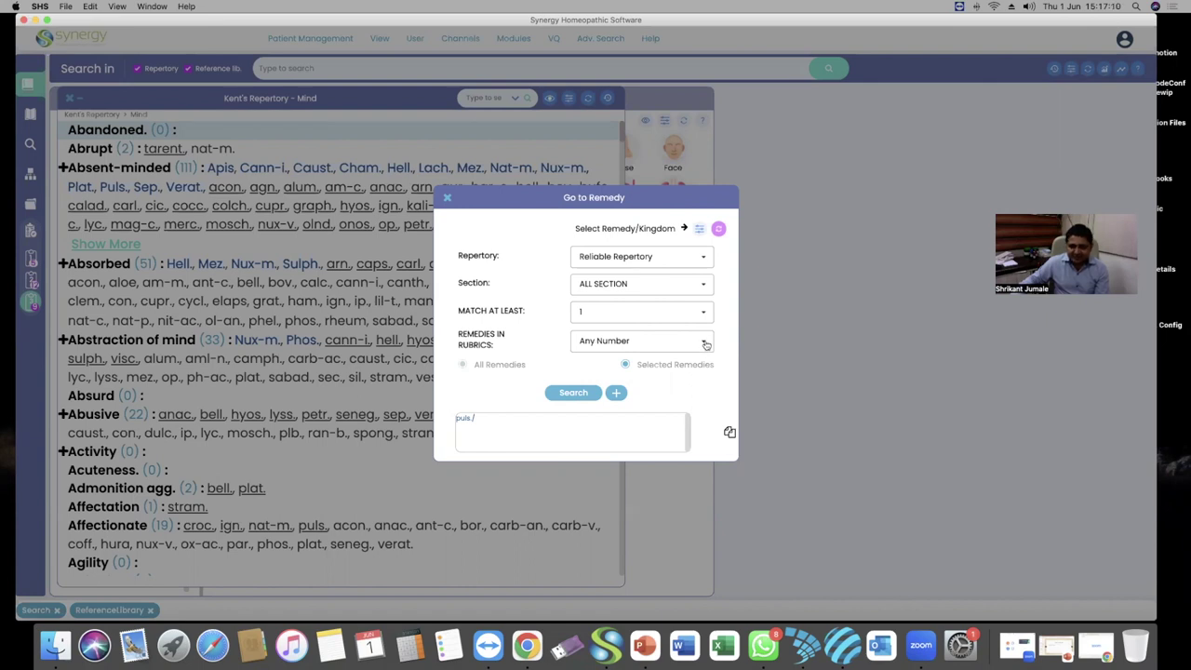
left_click(705, 344)
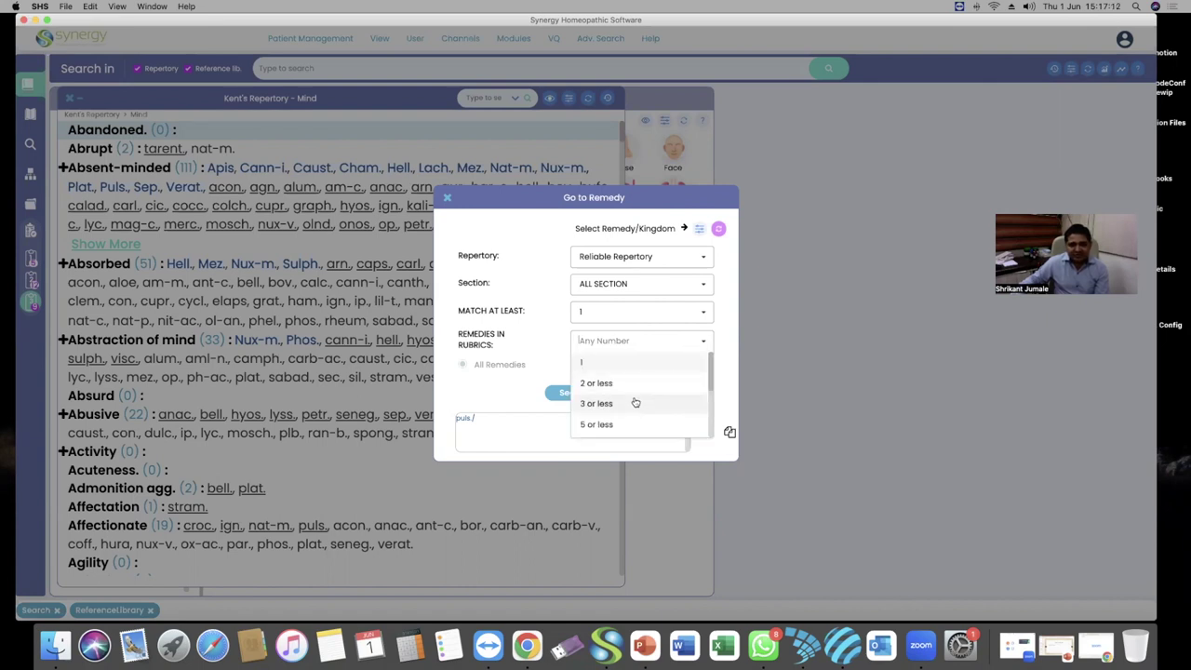
left_click(615, 365)
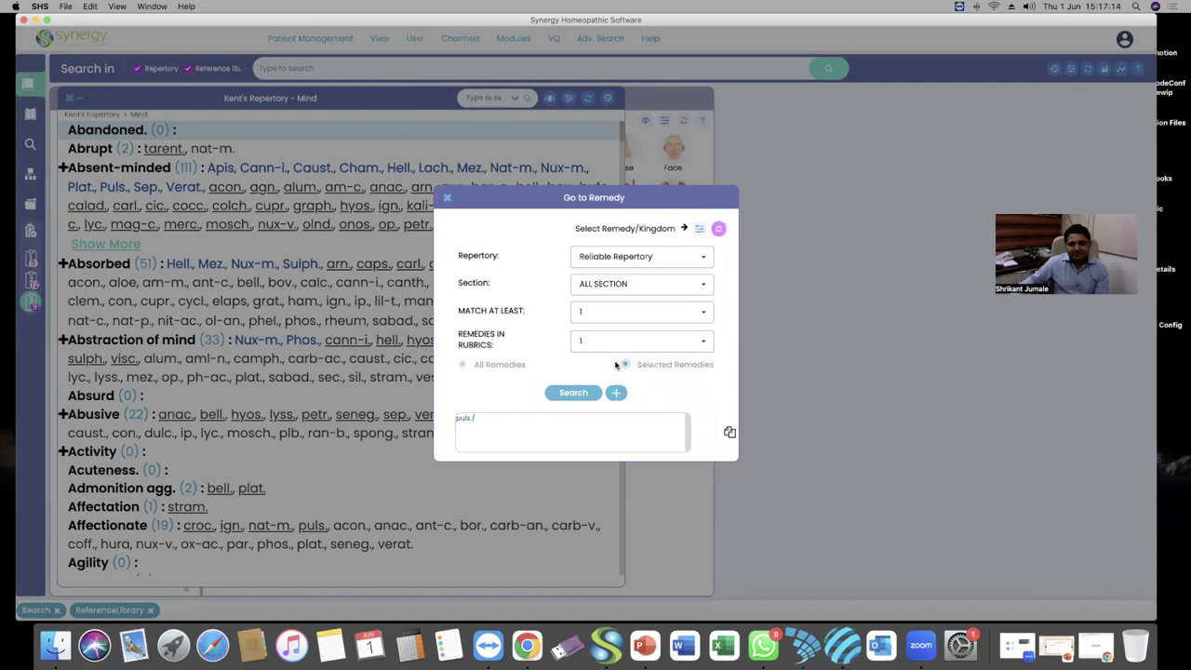
left_click(569, 395)
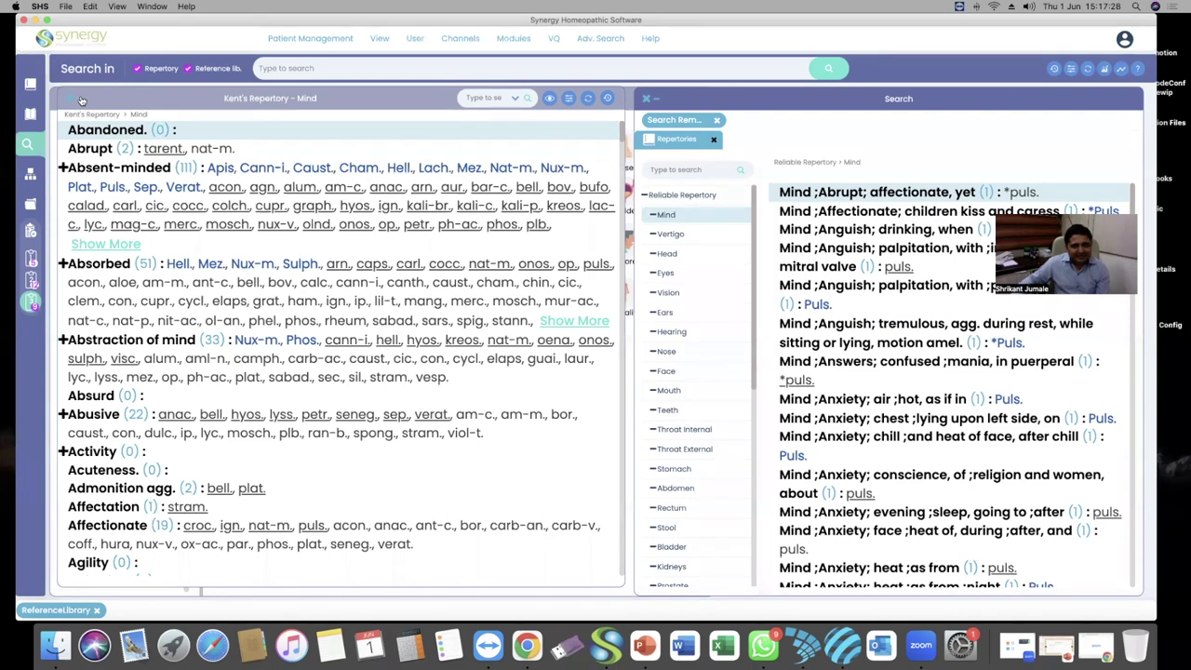
Switch the left pane to Kent's Repertory chapter grid beside the puls. results
left_click(79, 99)
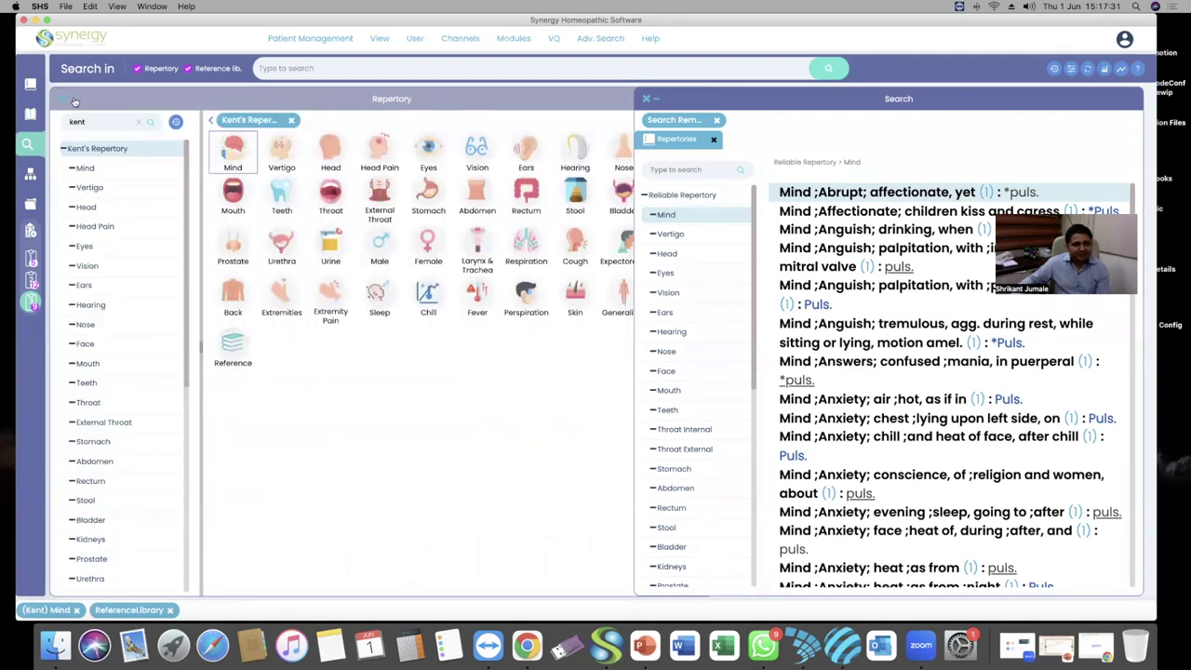
Close the Repertory panel, widen the Search panel, and collapse Reliable Repertory's chapters
left_click(74, 99)
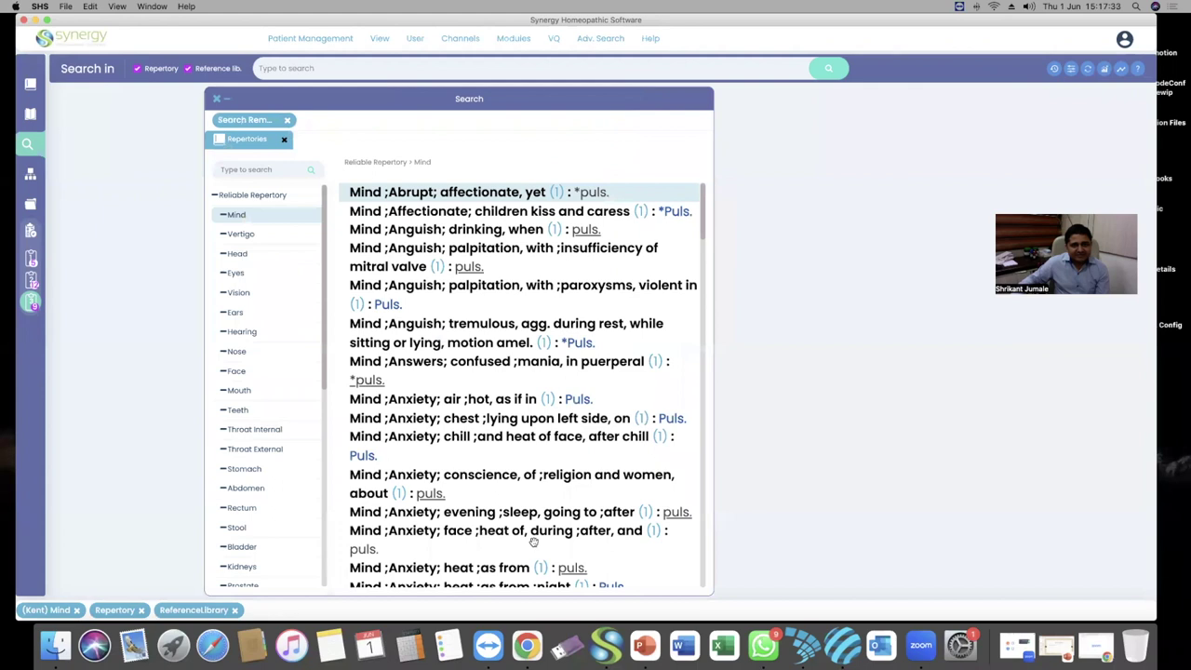
left_click_drag(677, 593, 1099, 596)
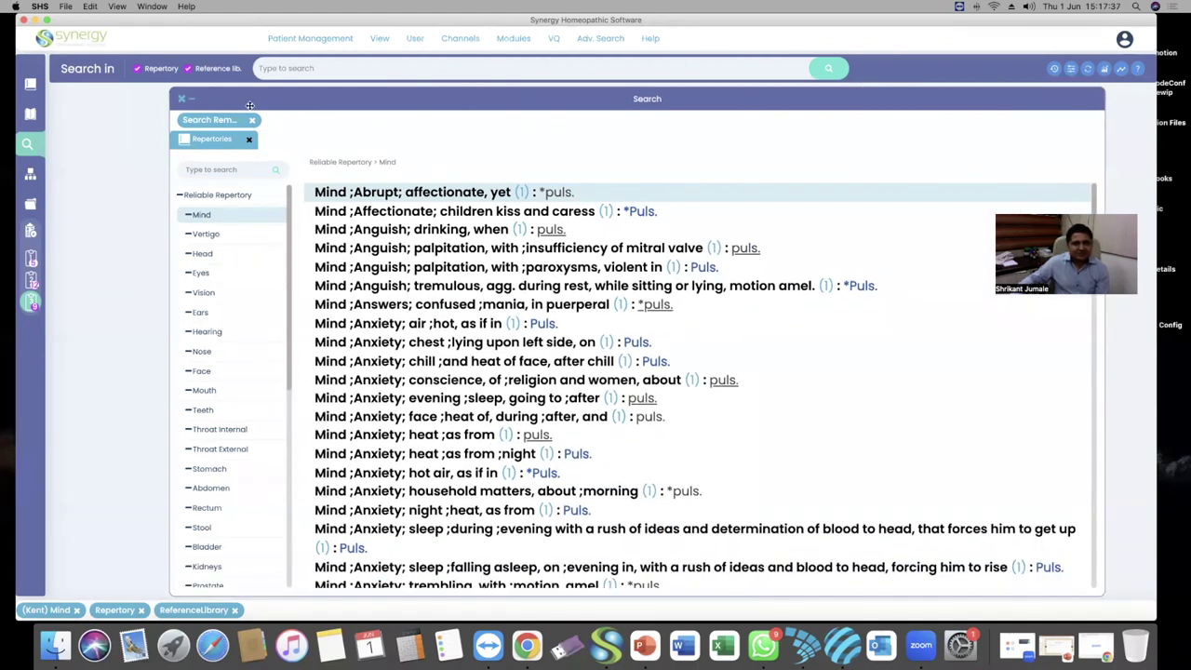
left_click(181, 195)
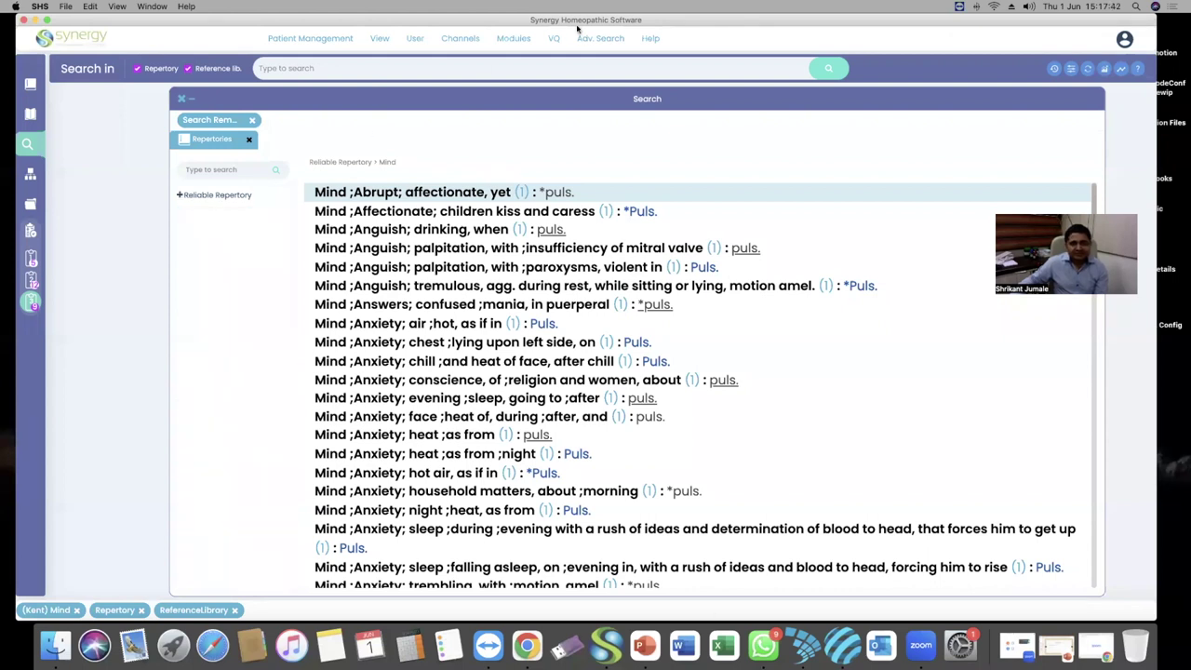
Rerun the puls. remedy search with Kent's Repertory chosen as the repertory
mouse_move(600, 40)
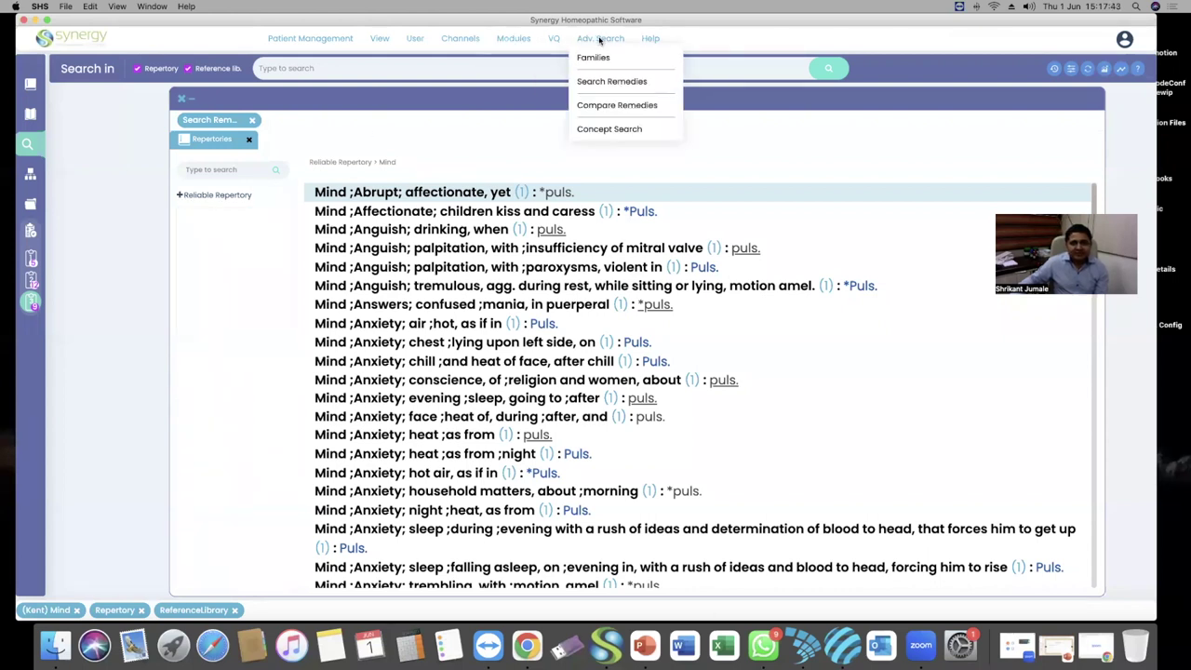
left_click(603, 85)
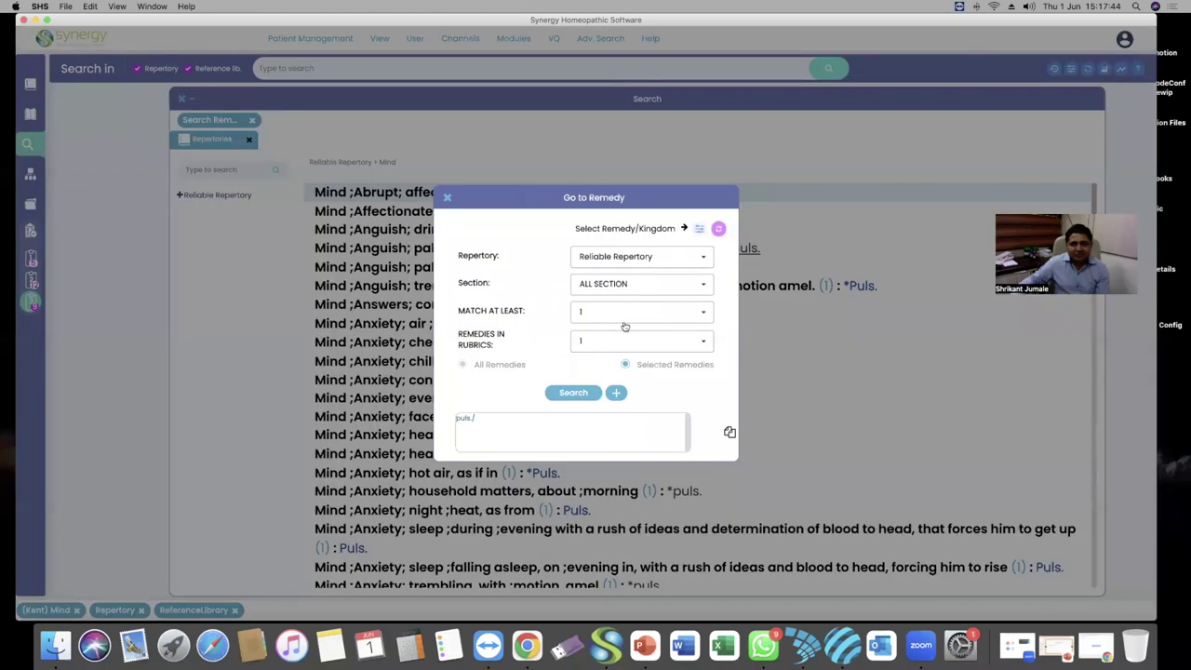
left_click(690, 255)
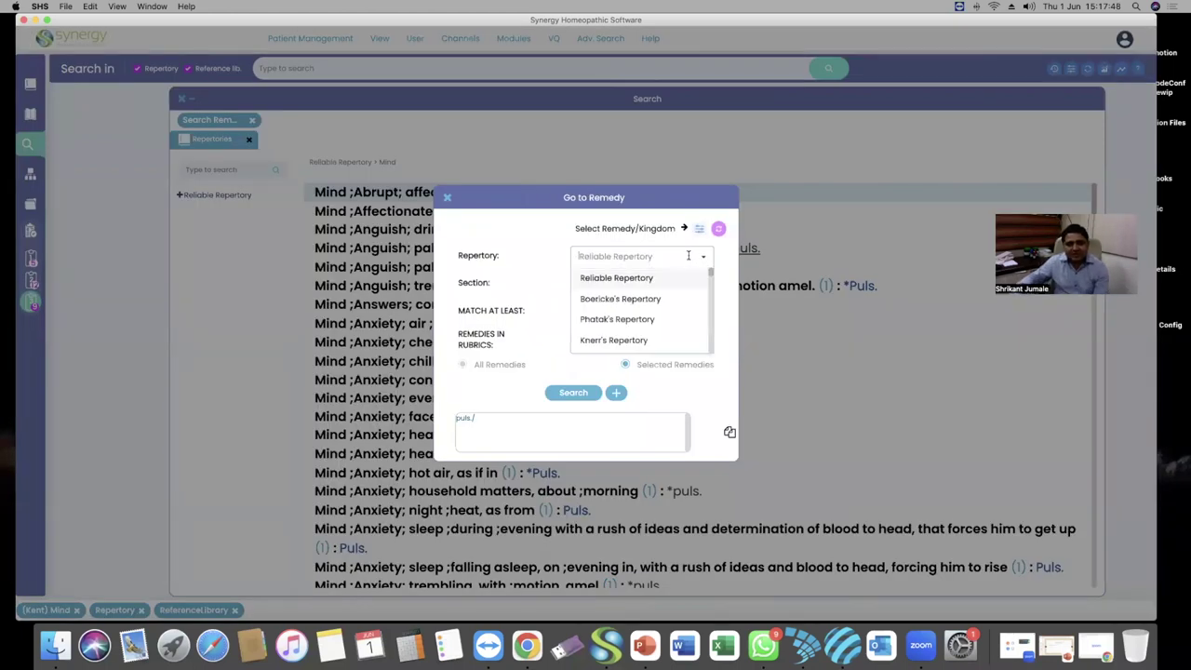
left_click(661, 276)
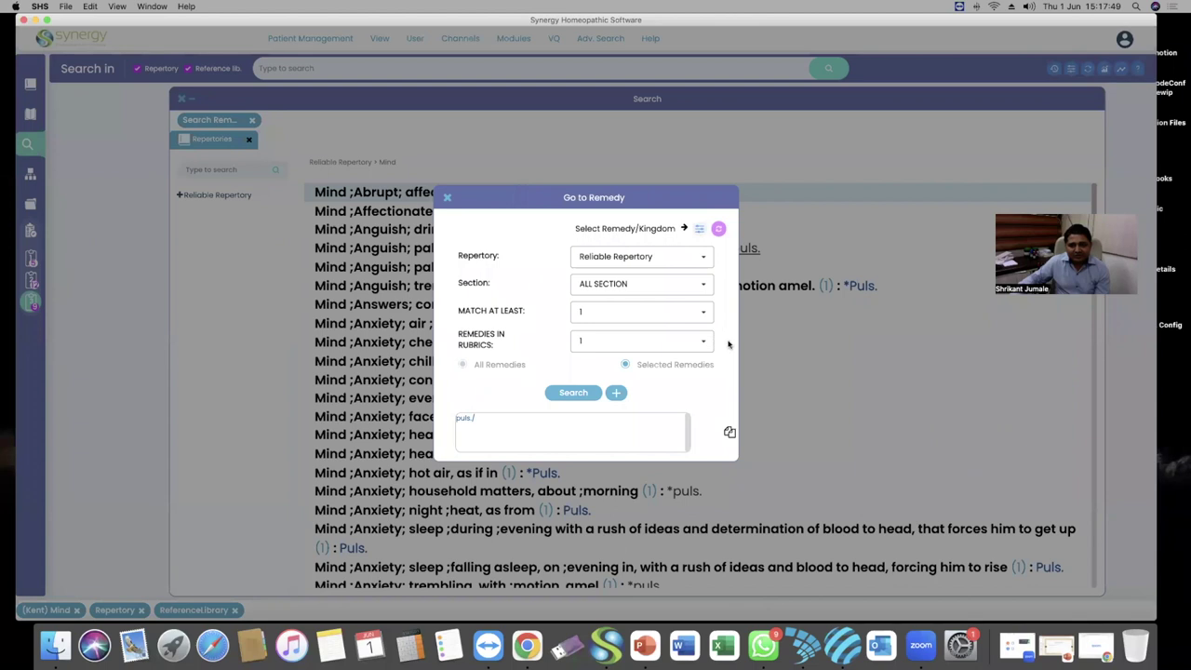
left_click(657, 255)
type("kent's")
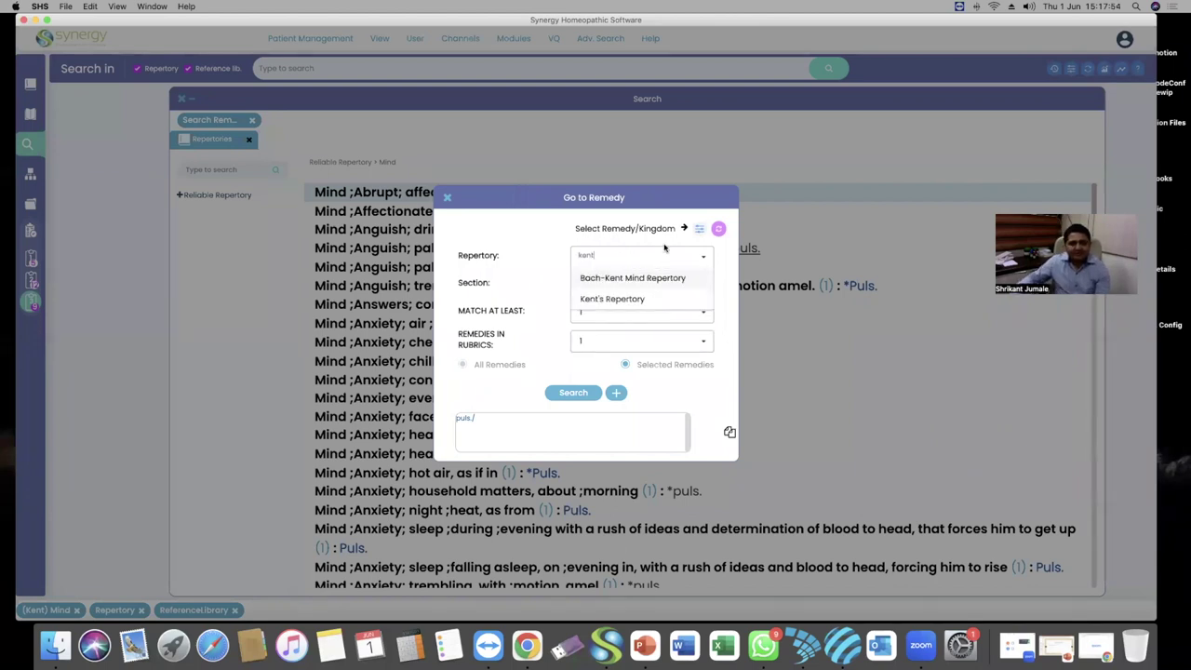
left_click(640, 299)
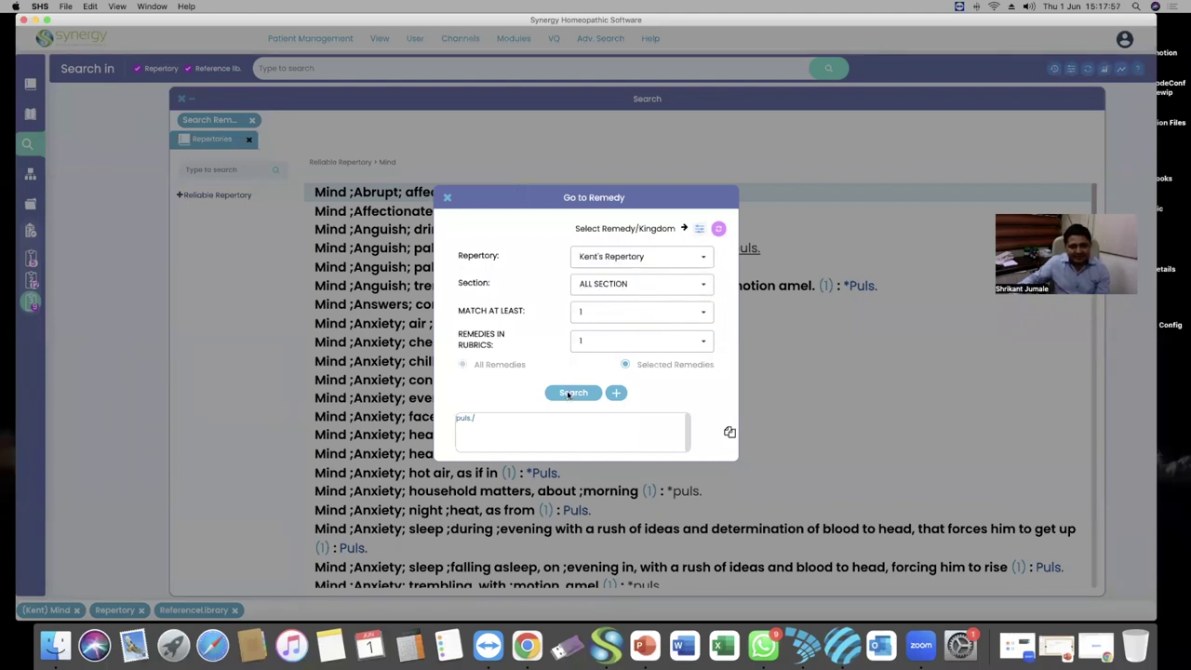
left_click(571, 392)
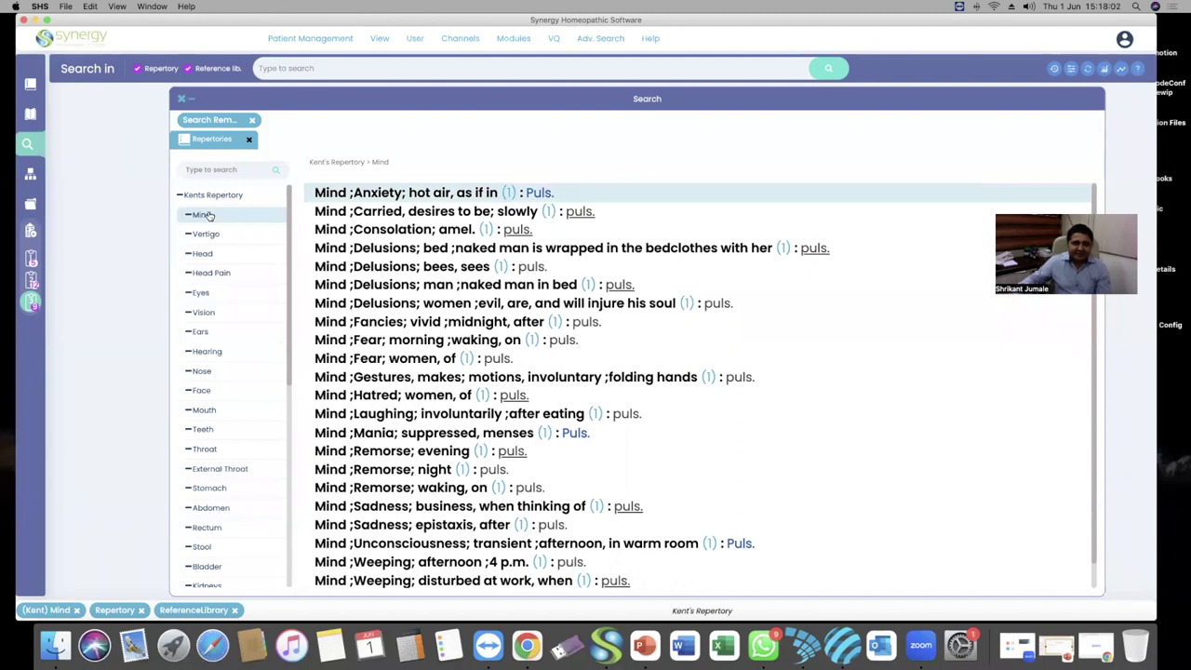
scroll(490, 328, "down", 1)
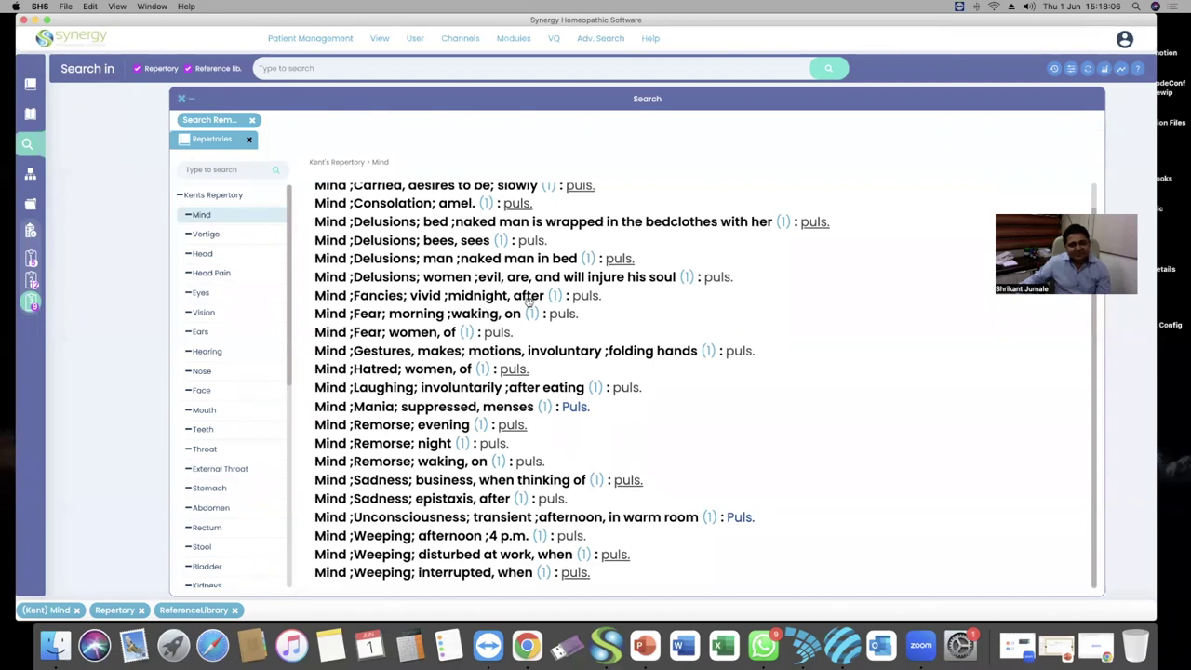
scroll(527, 298, "up", 1)
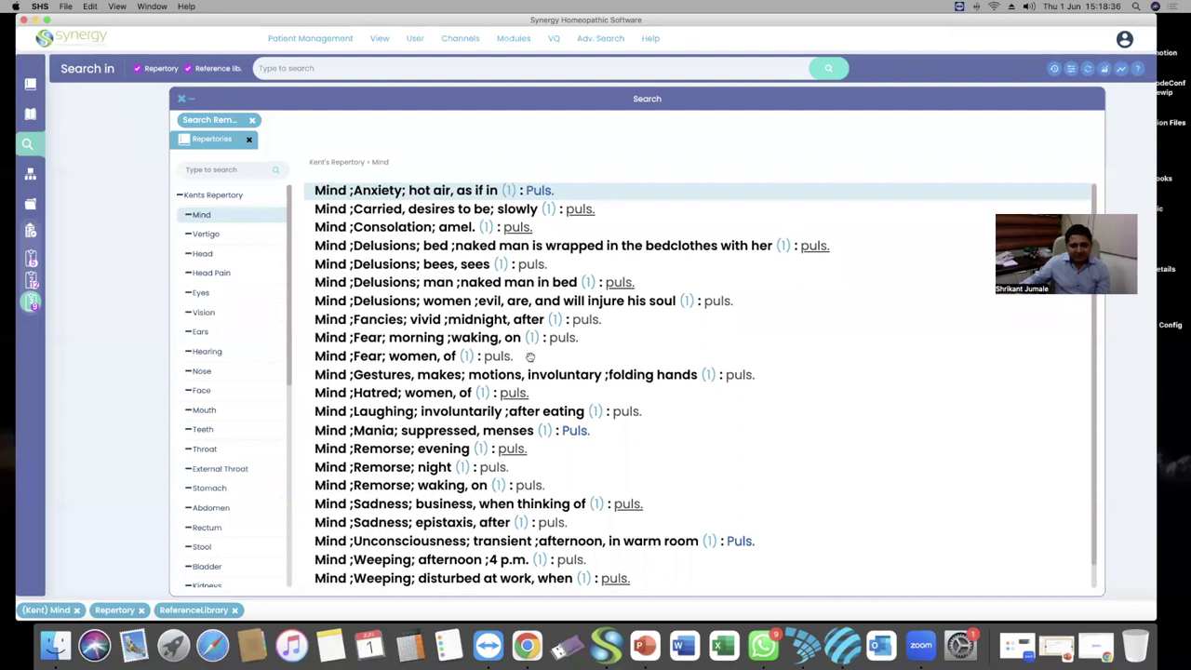
scroll(530, 357, "down", 1)
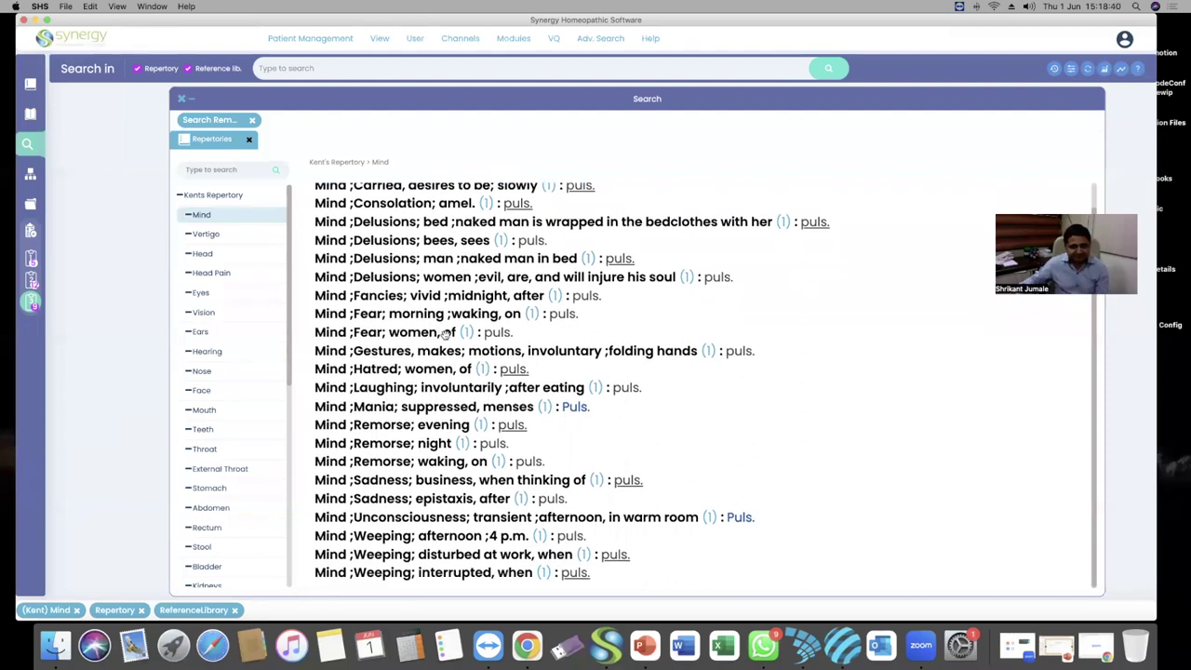
Browse the Eyes, Throat and Stomach chapter results for rubrics with puls. as the sole remedy
left_click(204, 294)
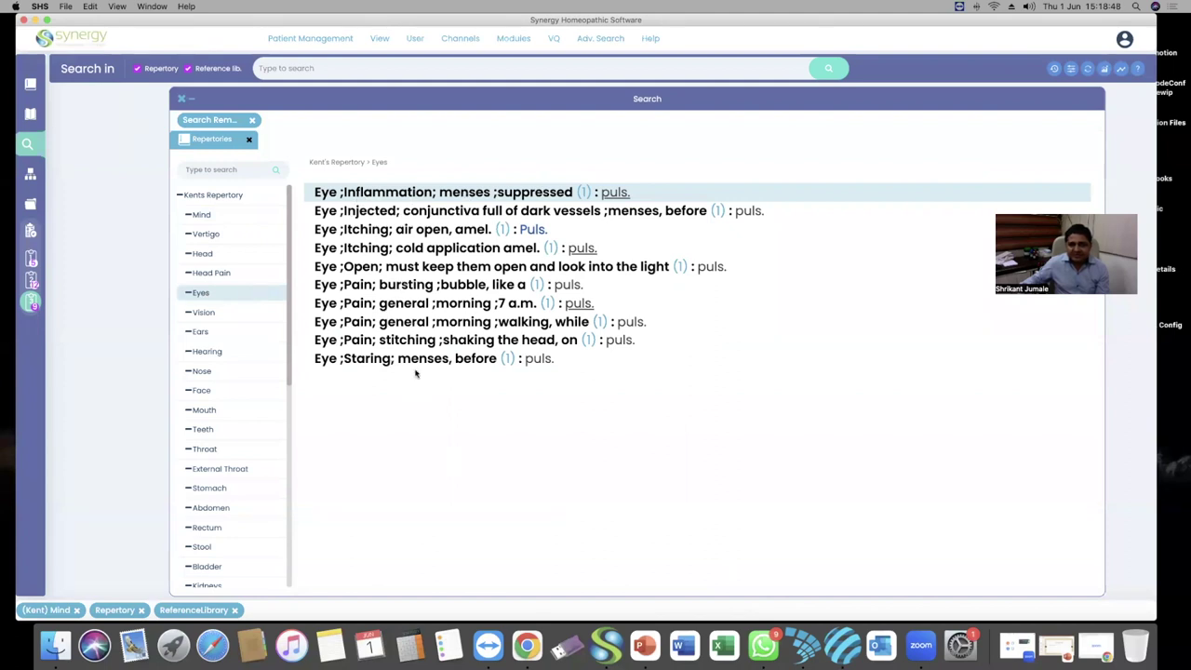
scroll(226, 311, "down", 5)
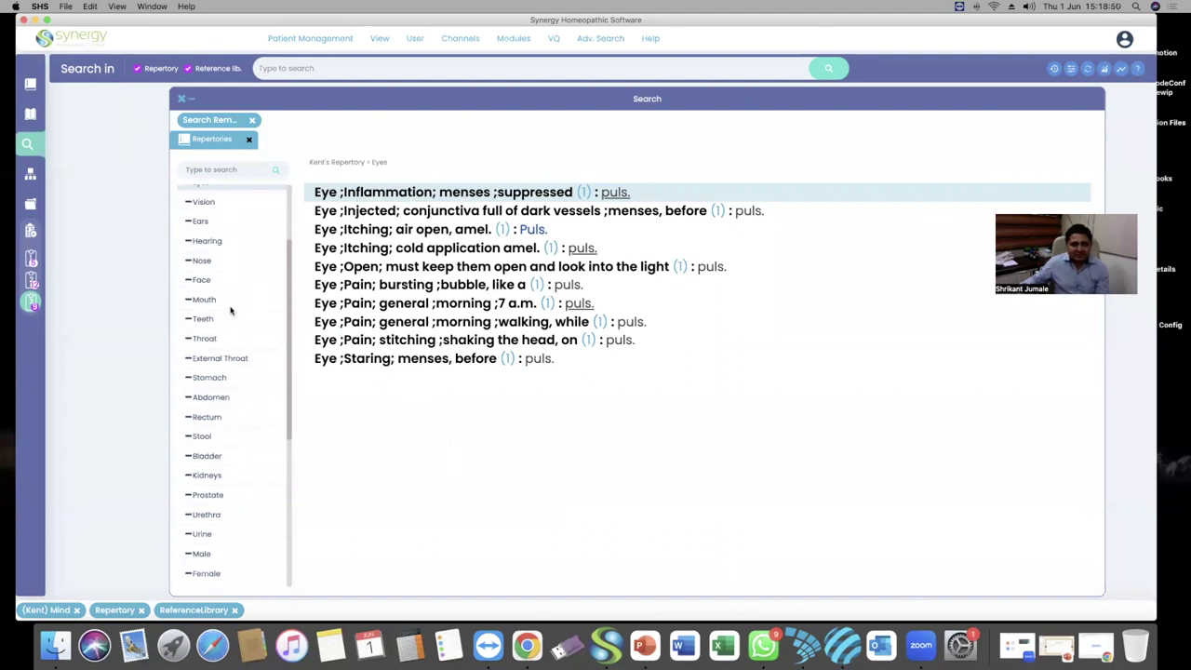
left_click(210, 310)
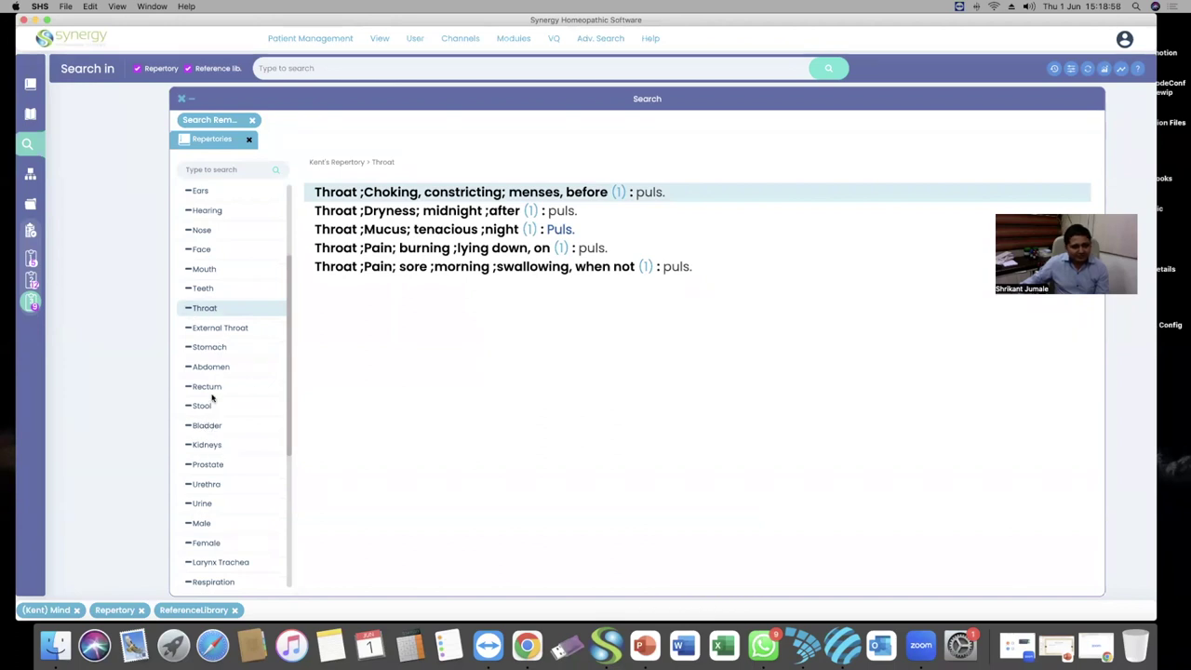
left_click(209, 347)
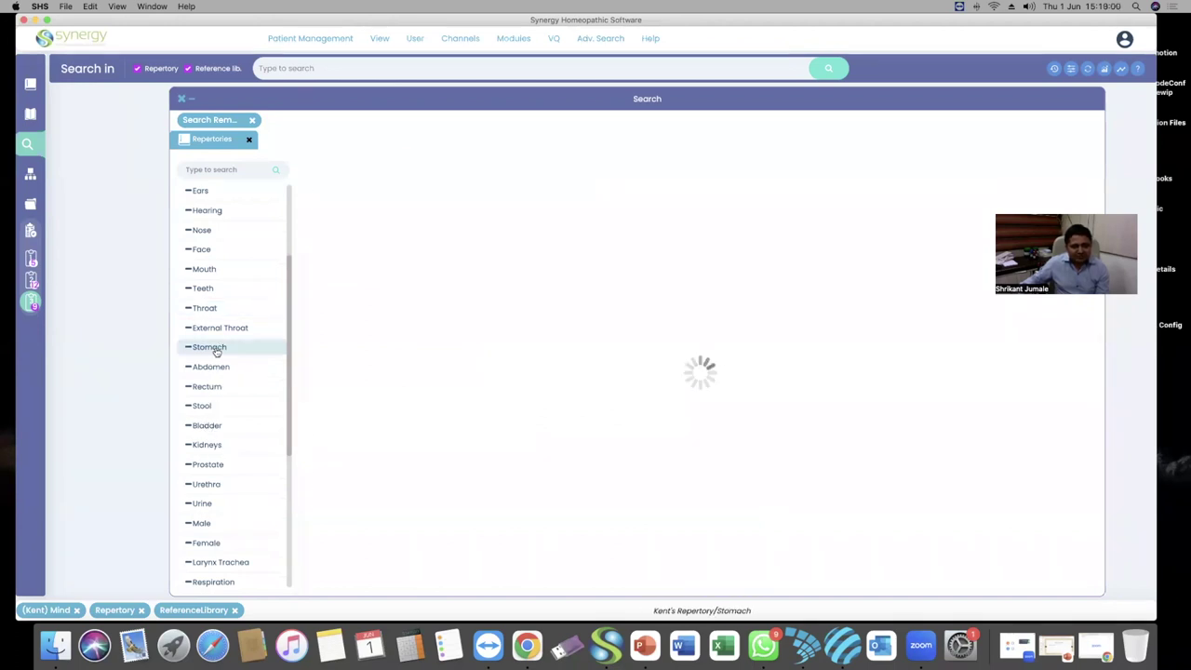
scroll(428, 409, "down", 3)
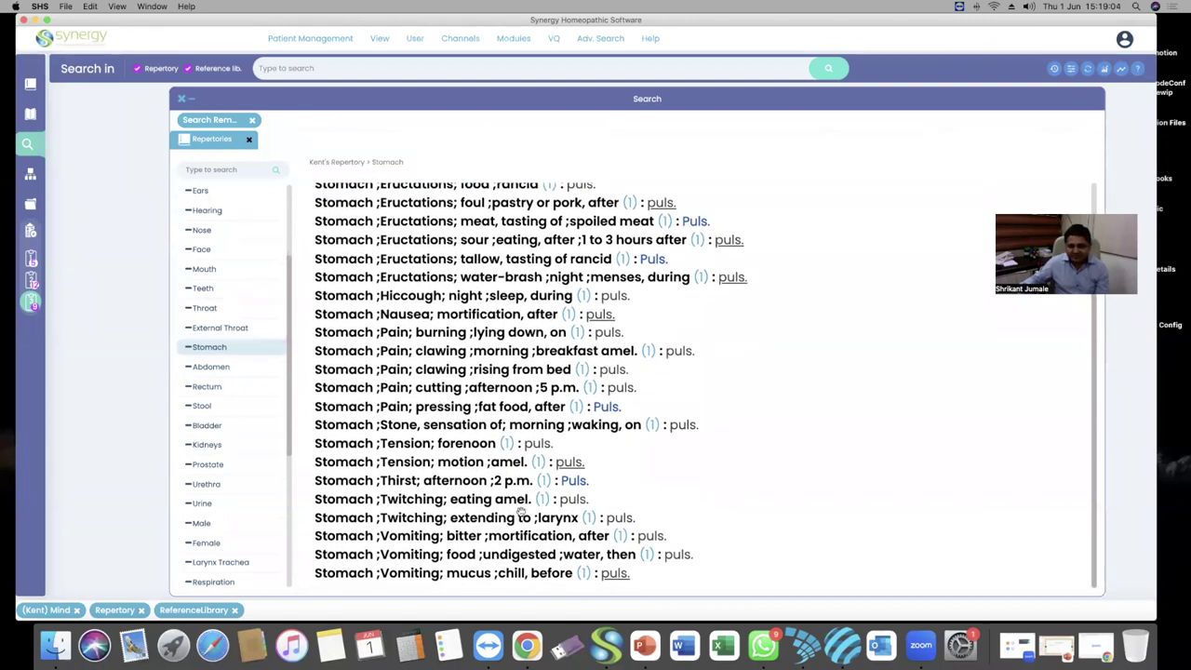
scroll(224, 495, "down", 5)
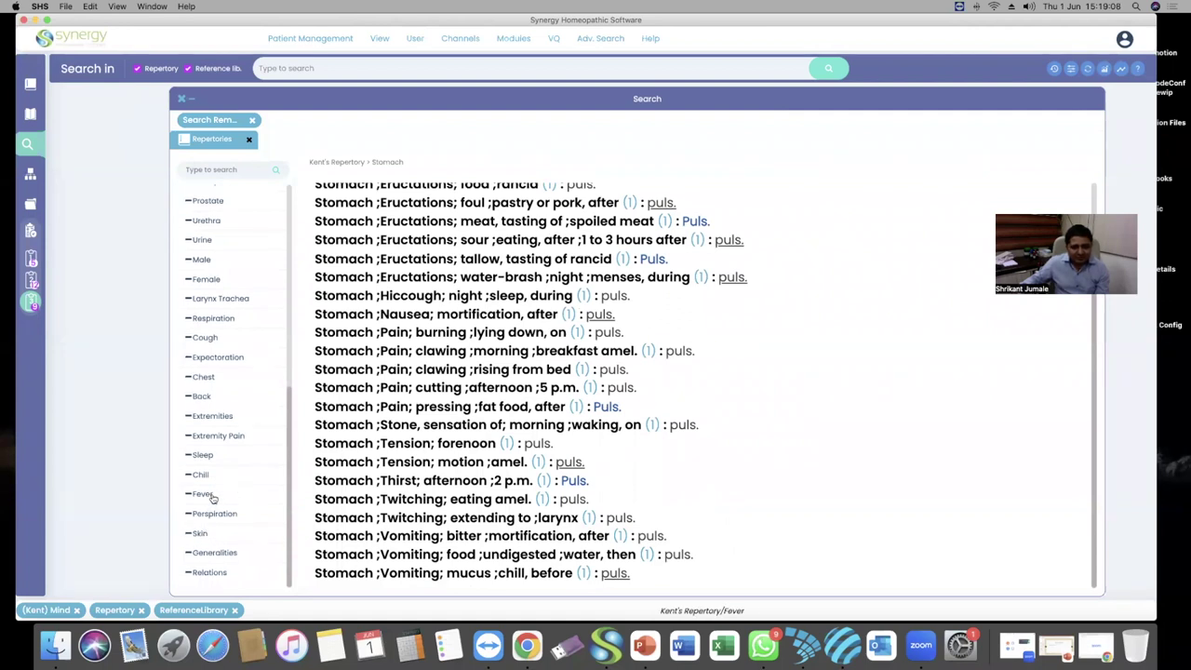
Show the Fever chapter rubrics in which Puls. is the only remedy
left_click(211, 496)
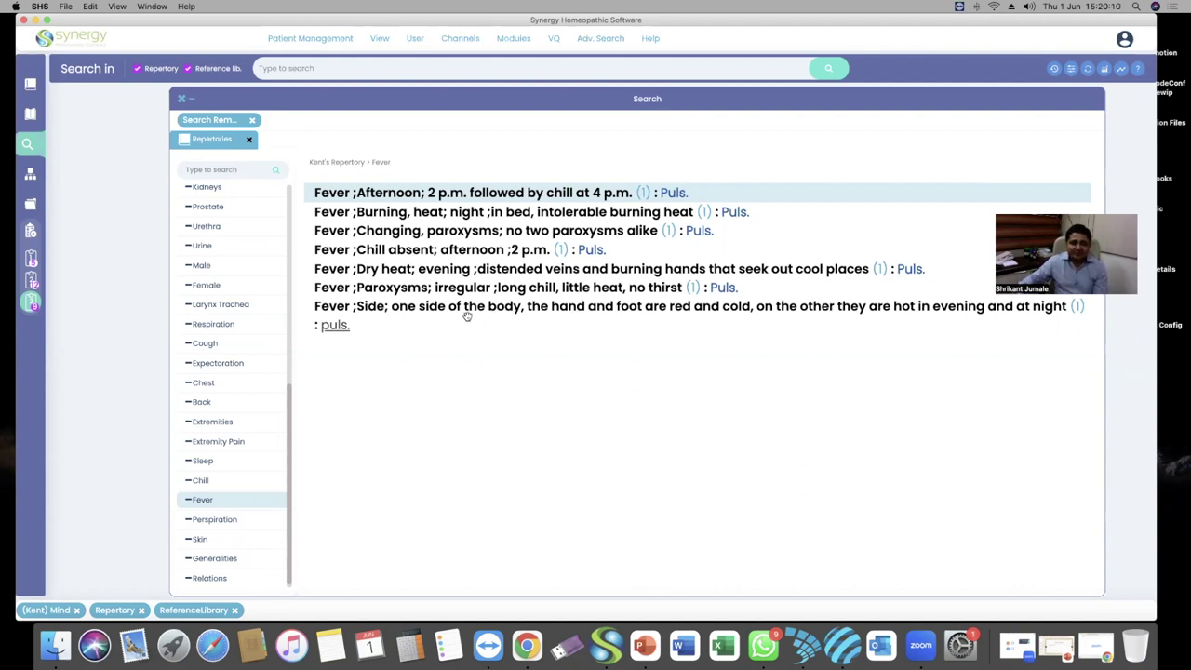
left_click(404, 307)
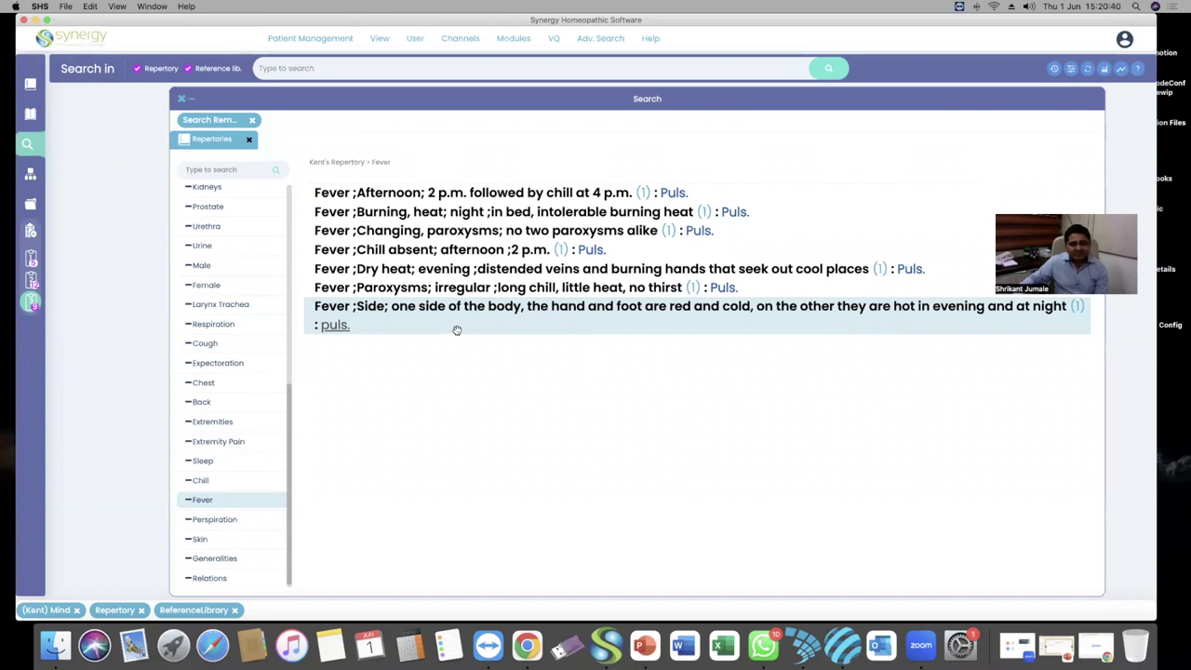
left_click(468, 252)
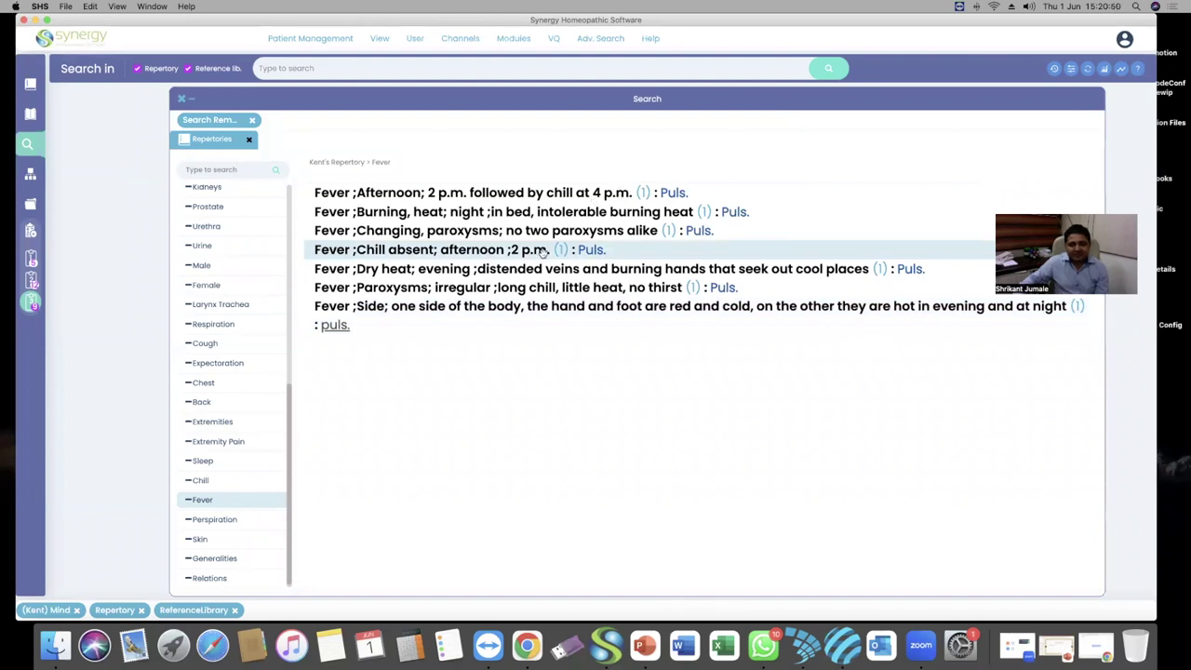
left_click(482, 230)
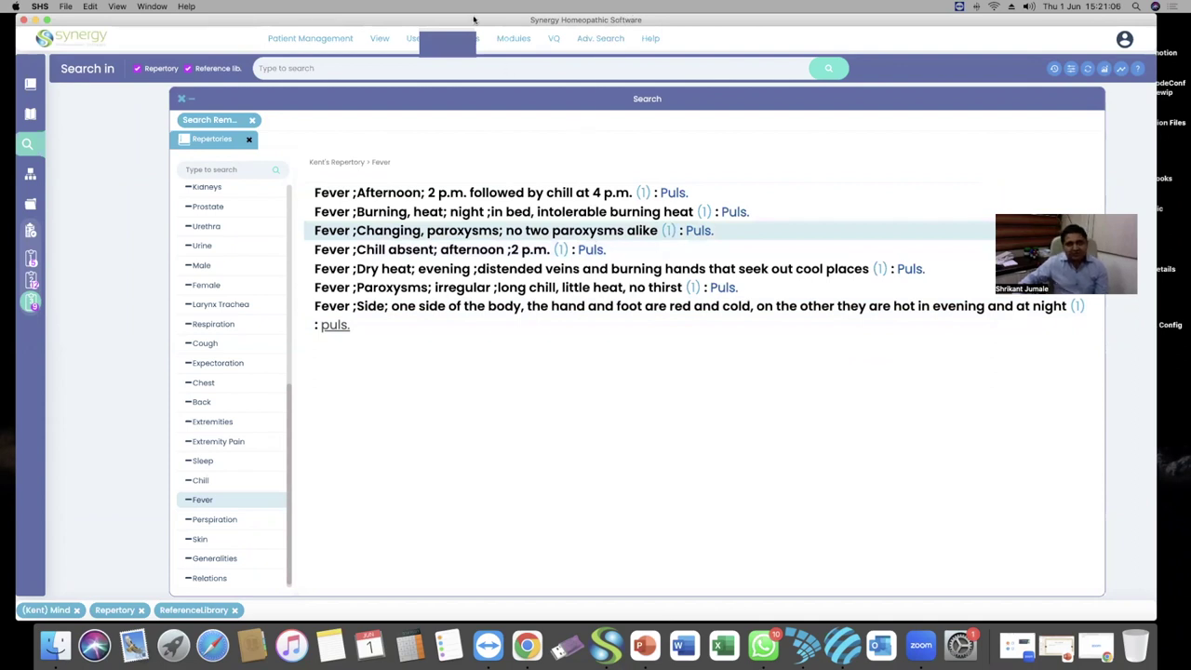
left_click_drag(473, 19, 460, 20)
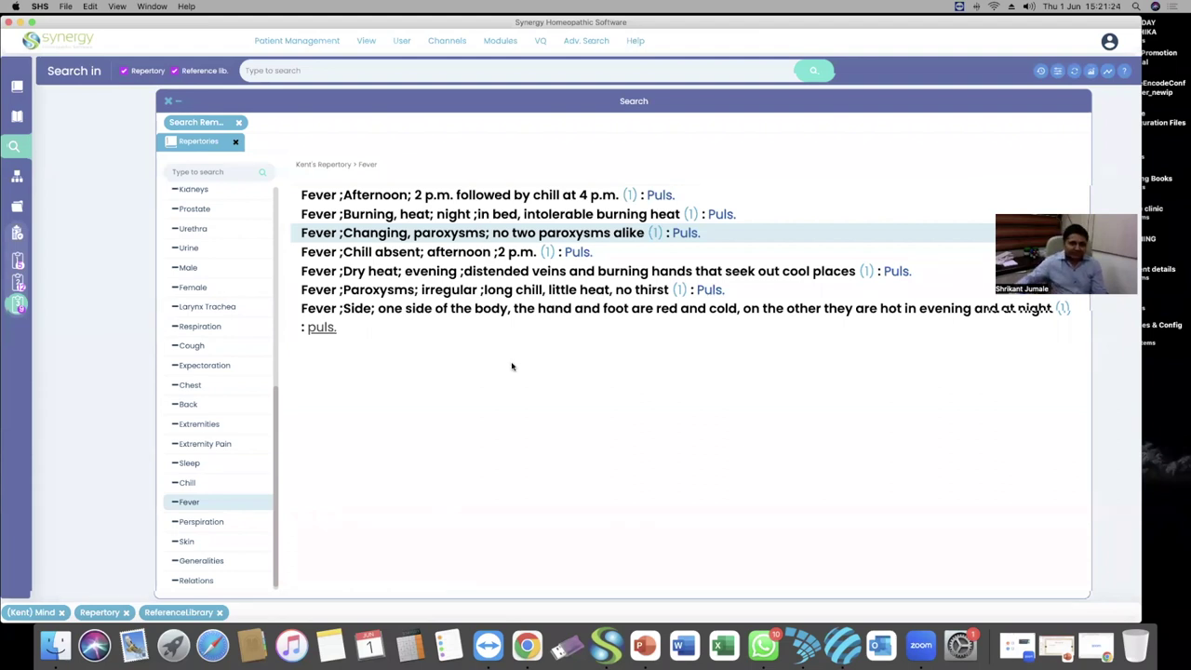
Show the five Cough rubrics with puls. as sole remedy, leaving only Kents Repertory in the tree
left_click(190, 348)
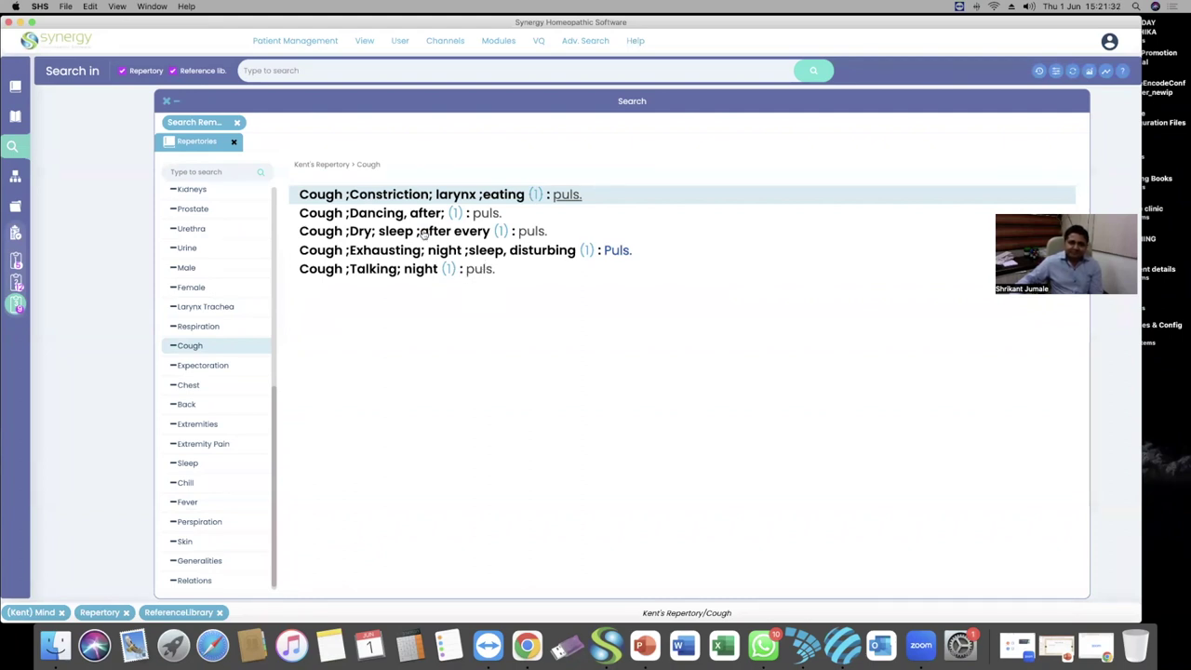
scroll(215, 268, "up", 1)
scroll(215, 267, "up", 10)
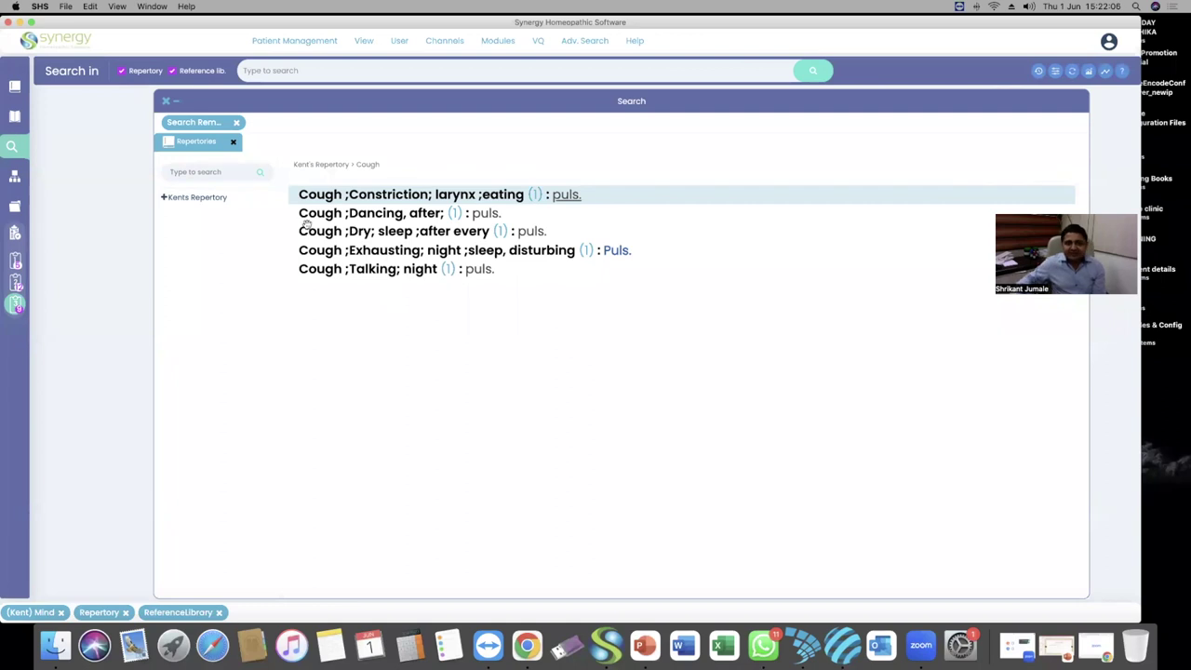
Expand Kents Repertory to review its Mind rubrics for puls., then shift the Search panel left
left_click(207, 200)
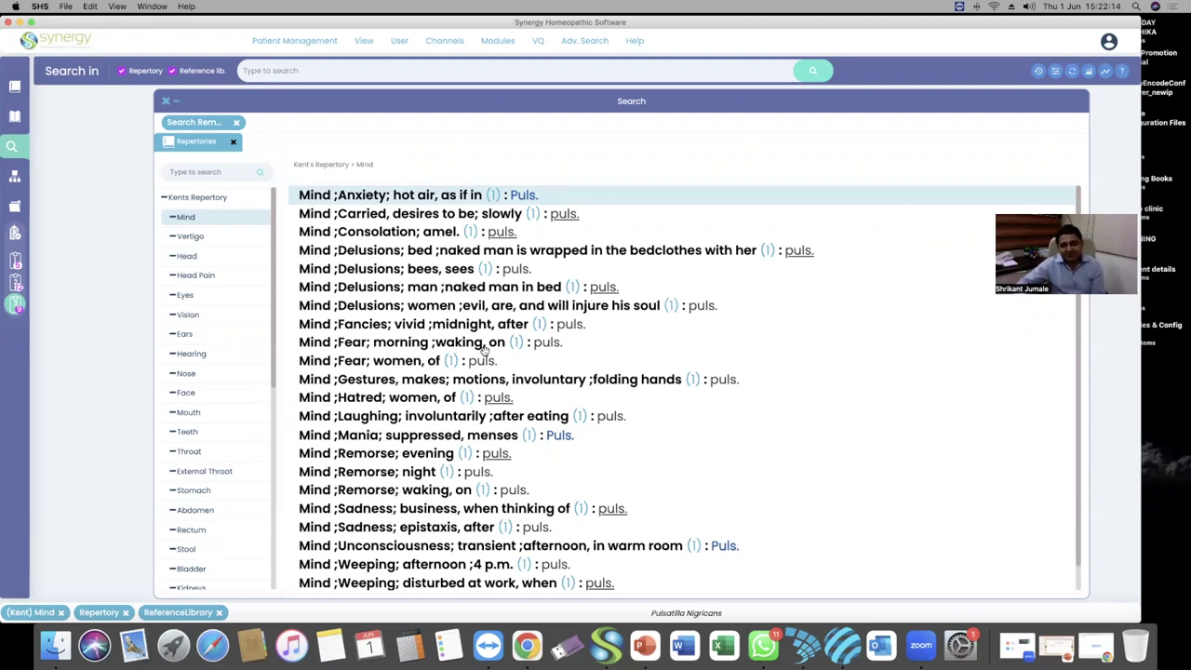
scroll(491, 361, "down", 1)
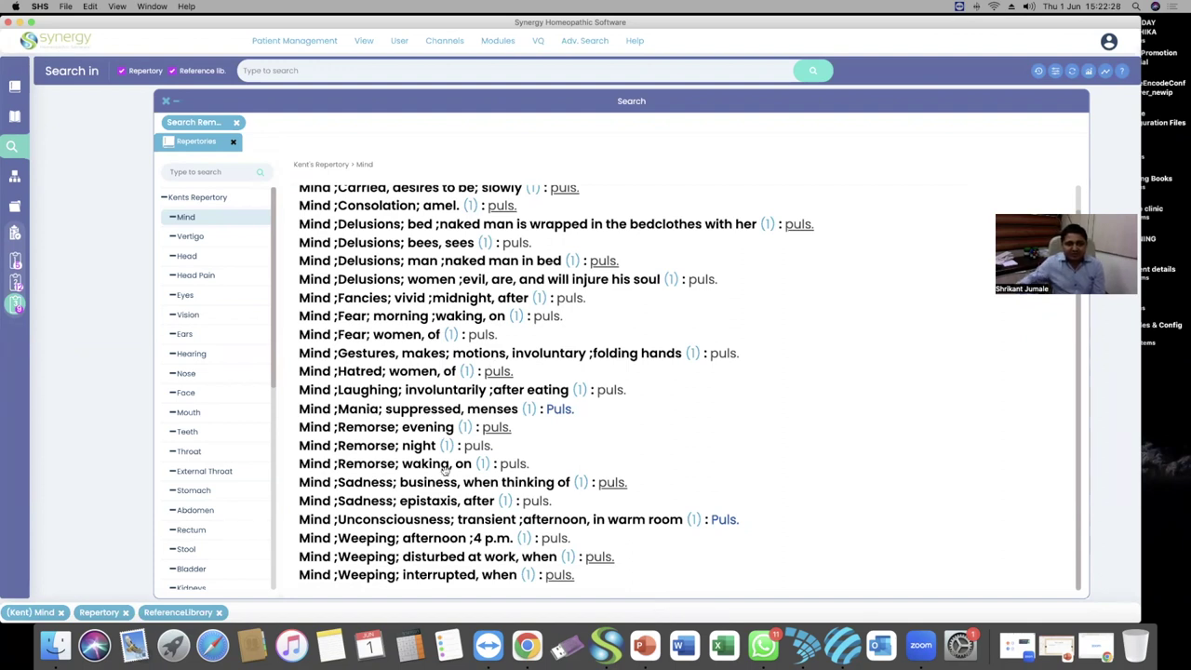
scroll(214, 325, "down", 5)
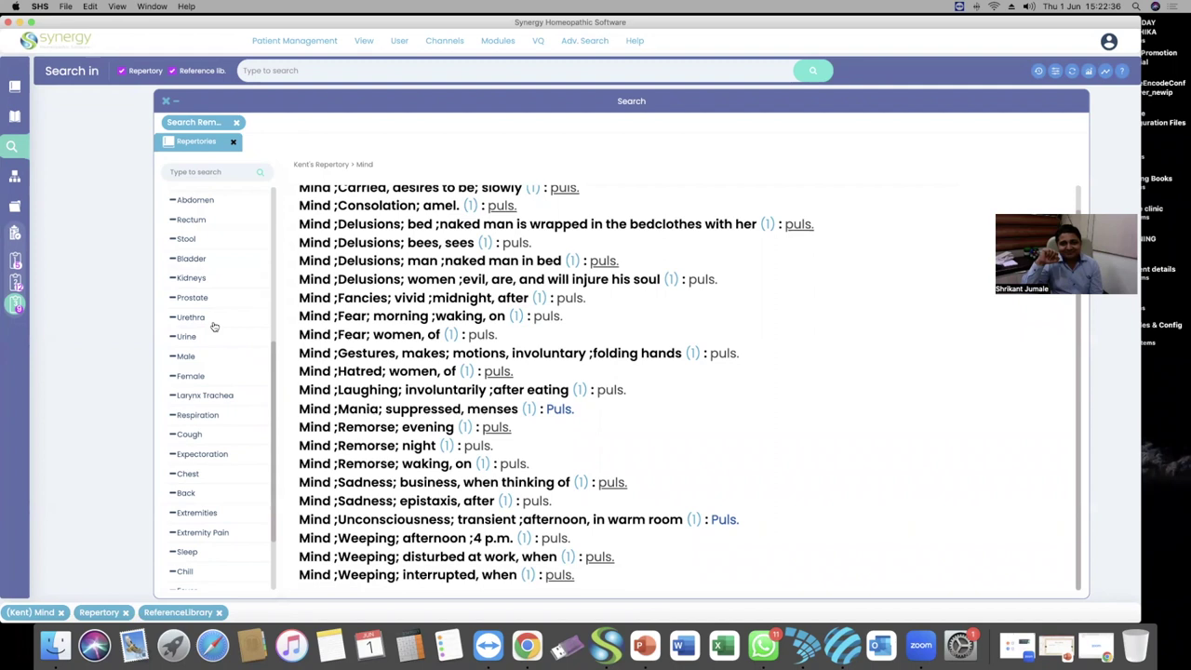
scroll(410, 261, "up", 2)
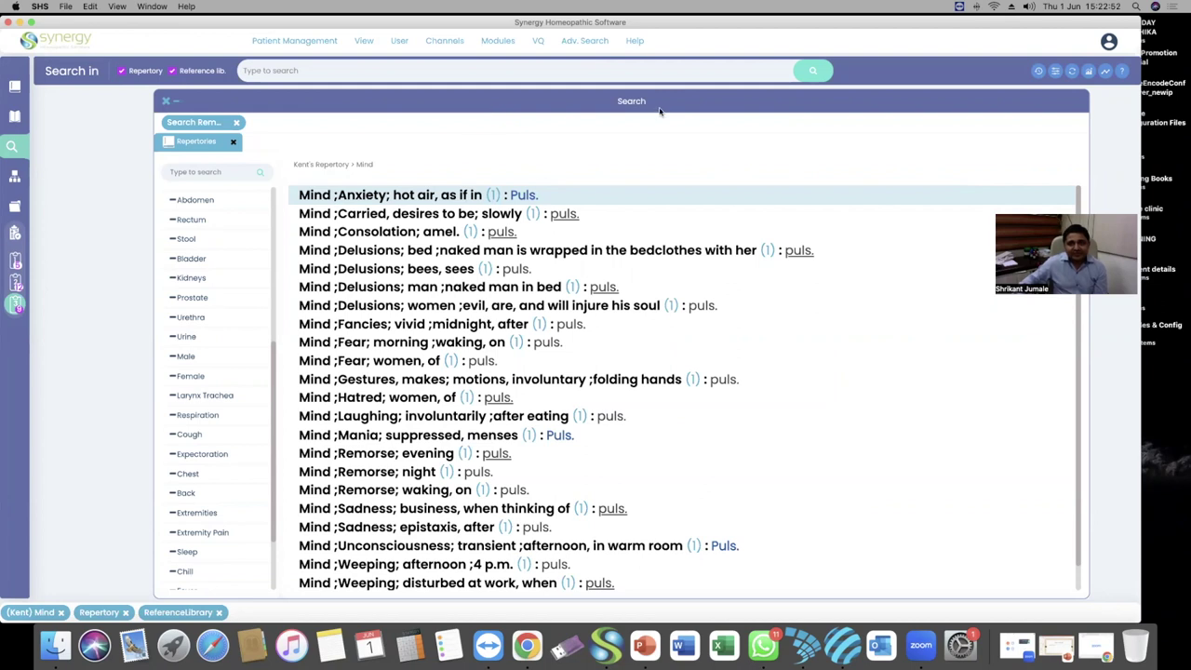
left_click_drag(664, 105, 620, 104)
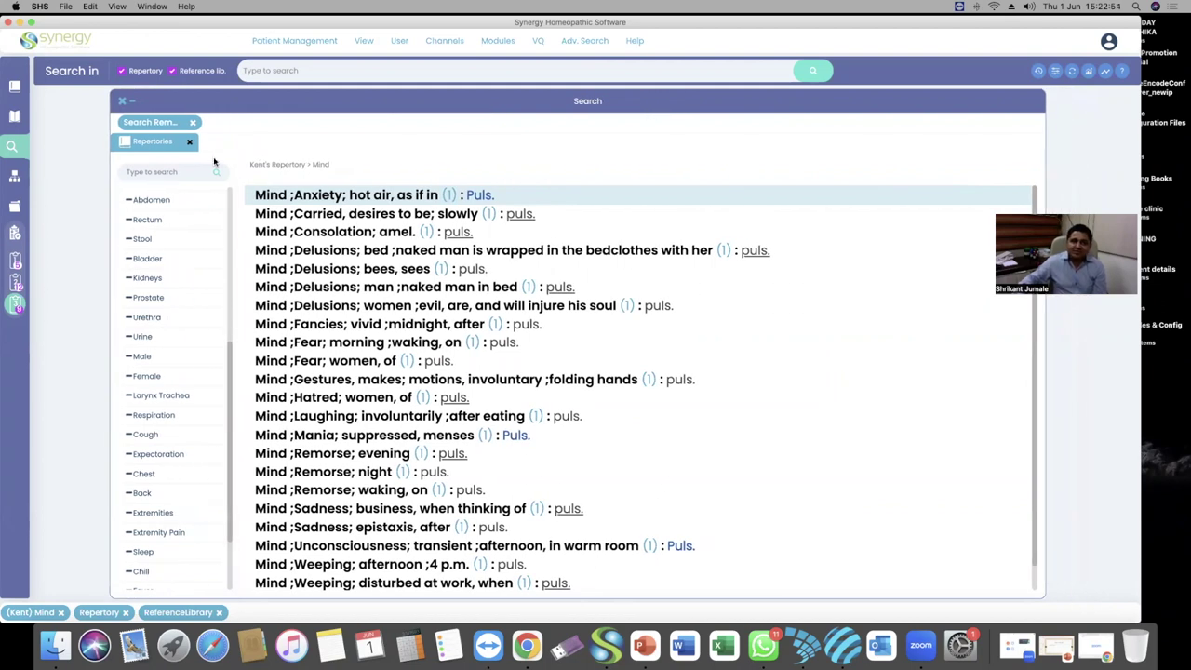
Close the Search Remedies results and empty Search panel, returning to Kent's Repertory chapter overview
left_click(194, 124)
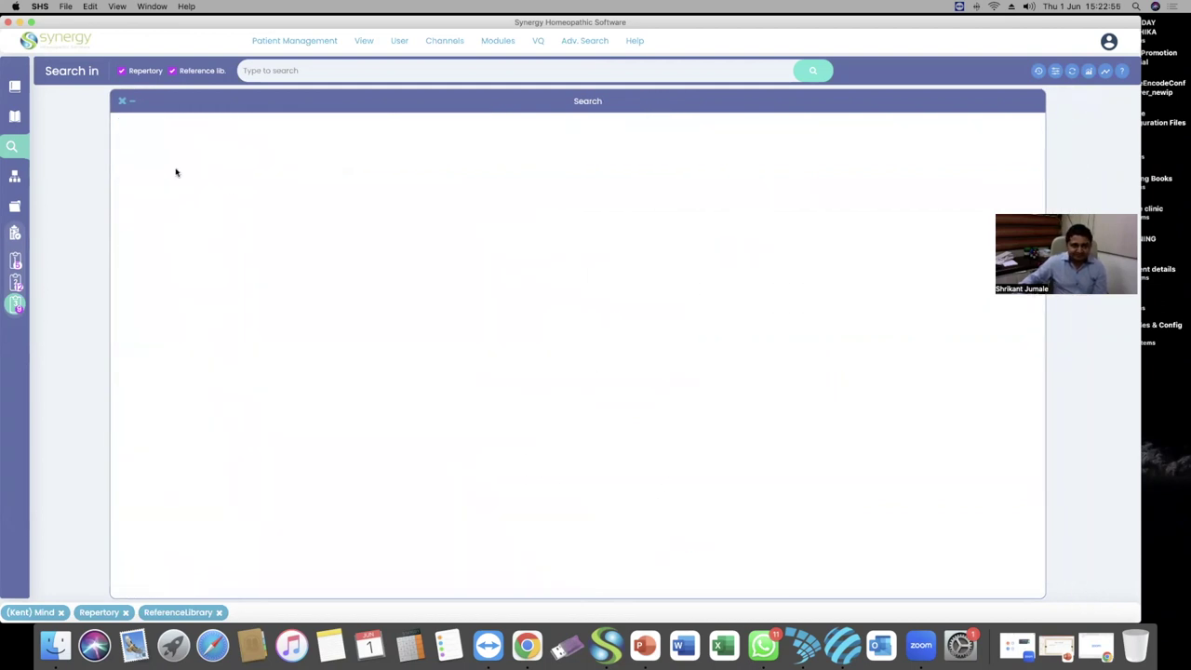
left_click(121, 100)
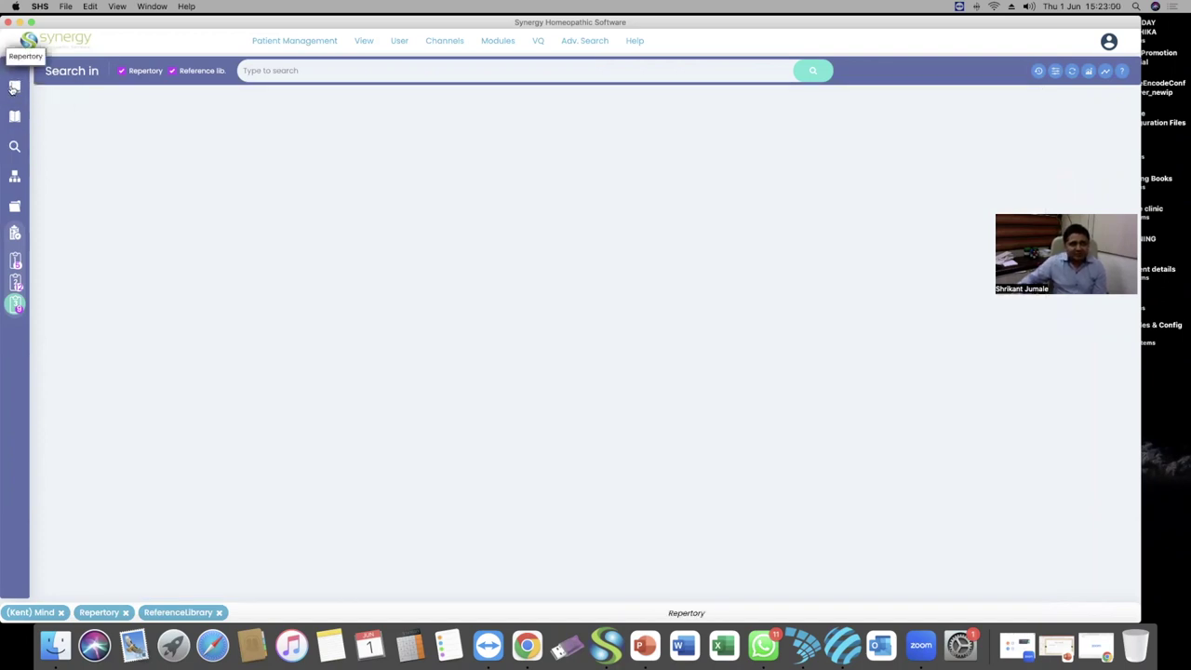
left_click(14, 86)
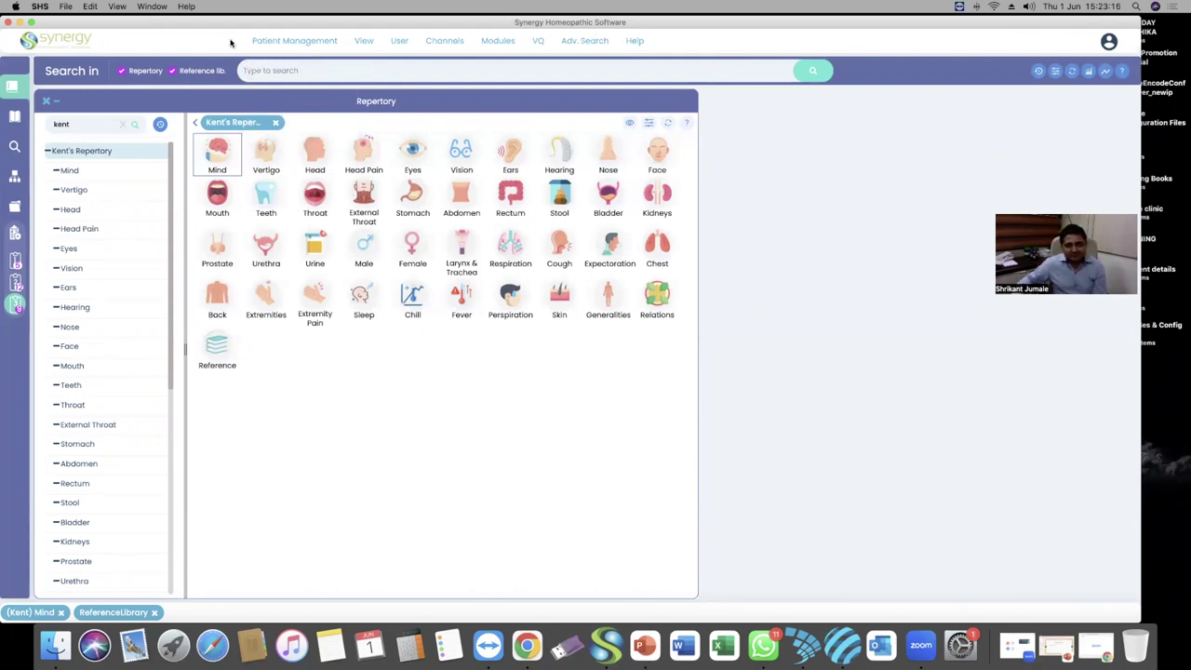
Open the Go to Remedy dialog via Adv. Search > Search Remedies
mouse_move(277, 46)
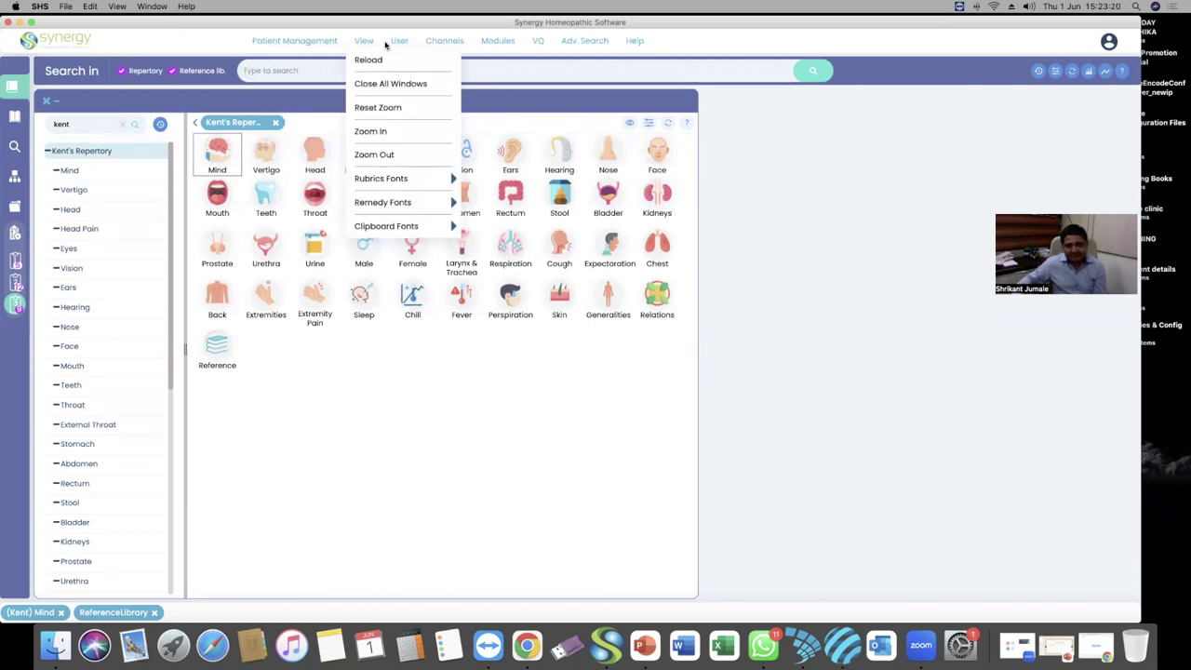
mouse_move(539, 44)
mouse_move(579, 45)
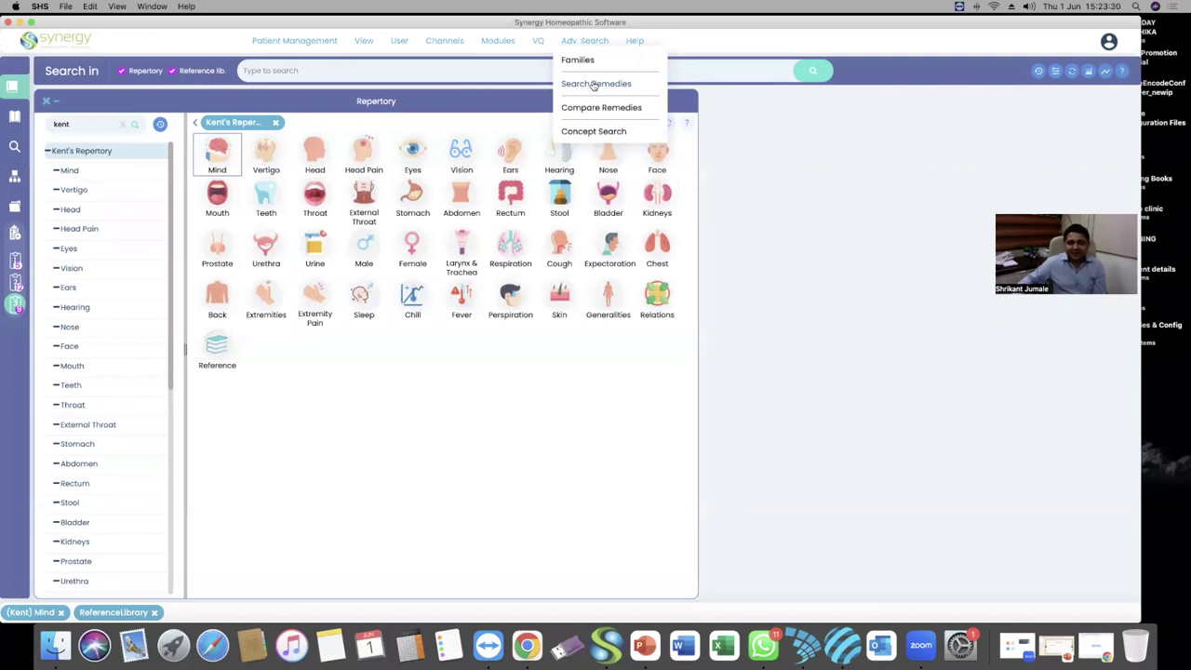
left_click(594, 85)
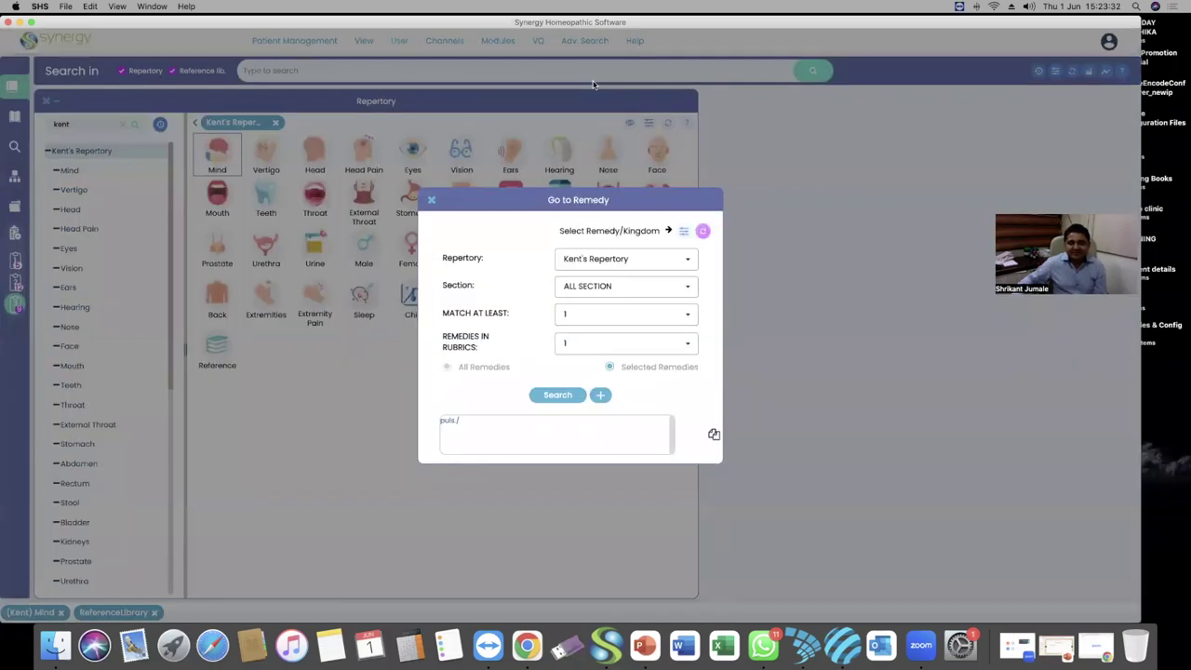
Reset Go to Remedy to Reliable Repertory, Any Number and no remedies, then reopen it
left_click(705, 233)
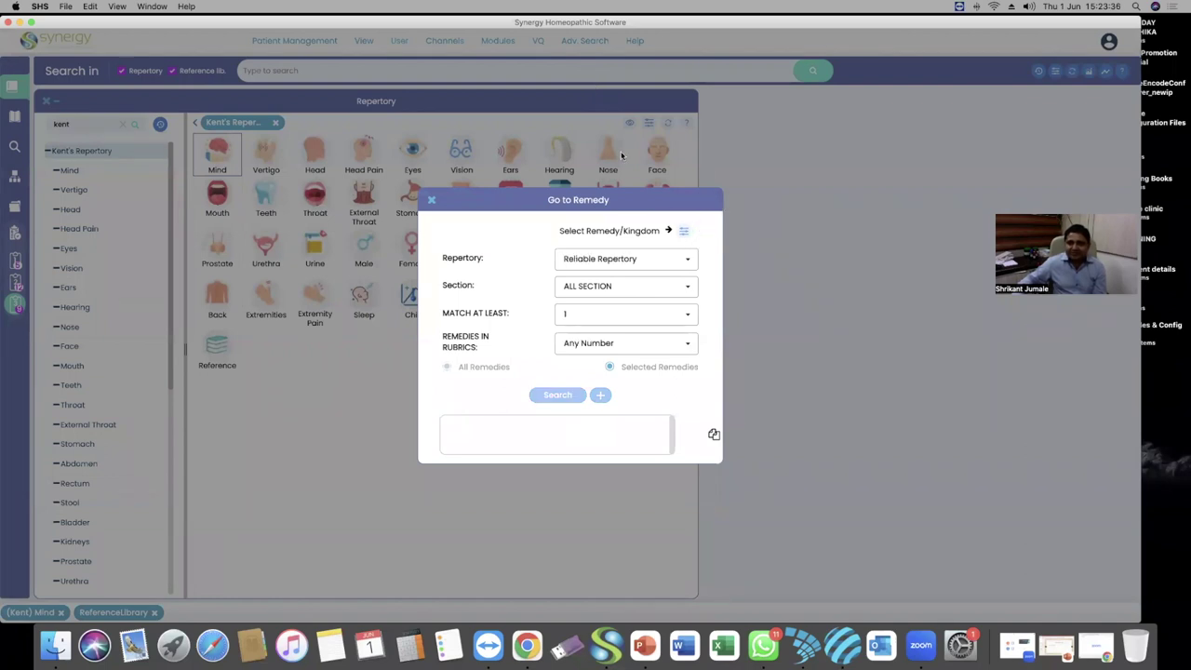
left_click(431, 199)
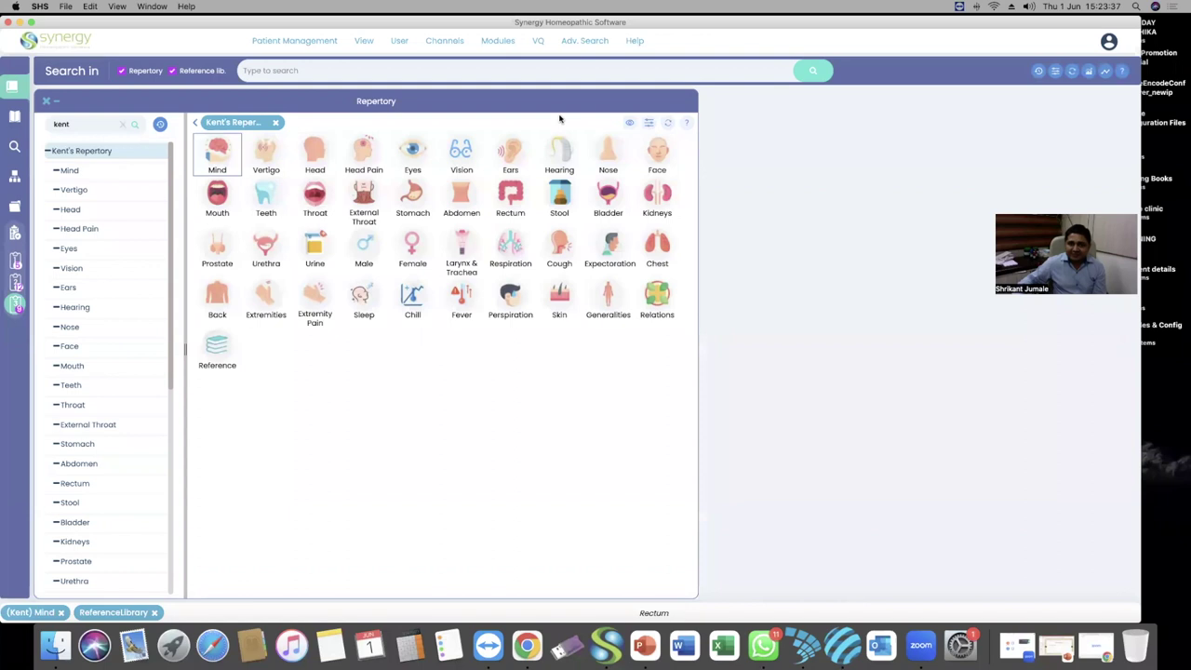
left_click(584, 45)
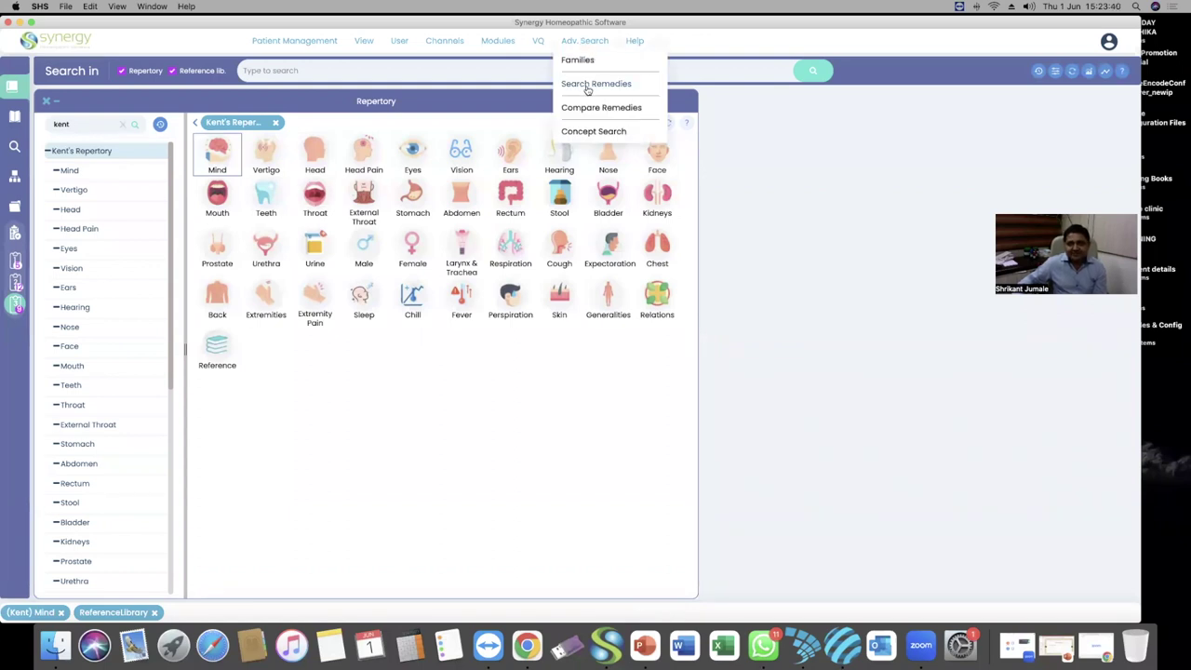
left_click(591, 84)
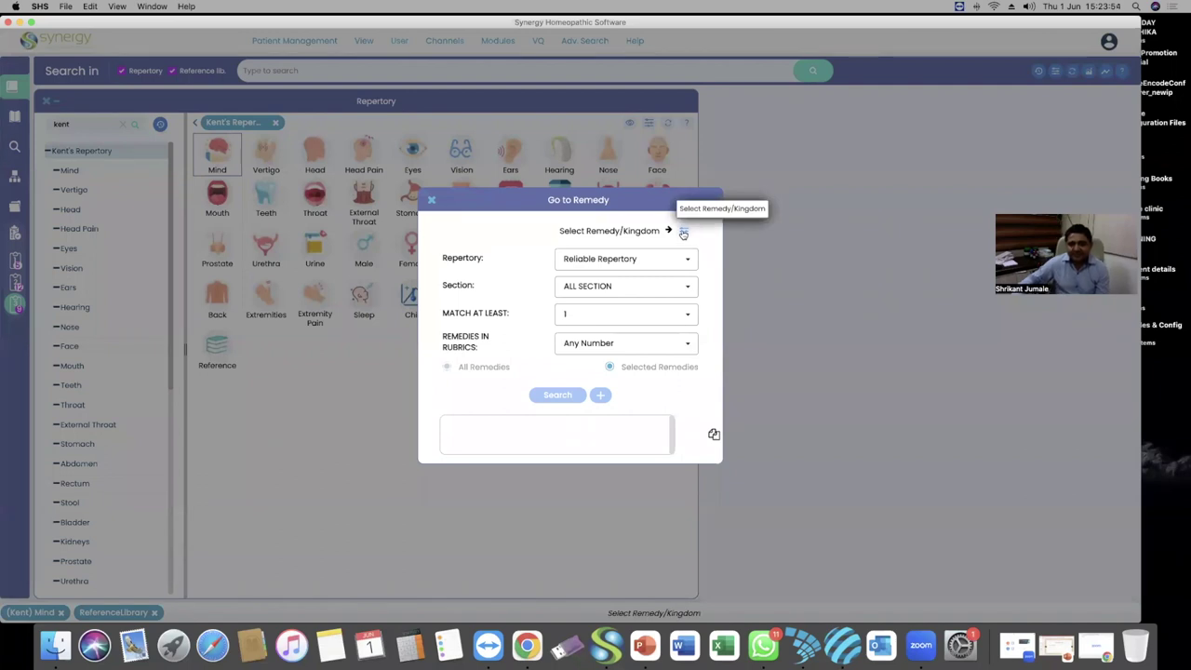
Pick puls. (Pulsatilla nigricans) in the Remedy/Kingdom picker by filtering 'puls' and apply it
left_click(684, 232)
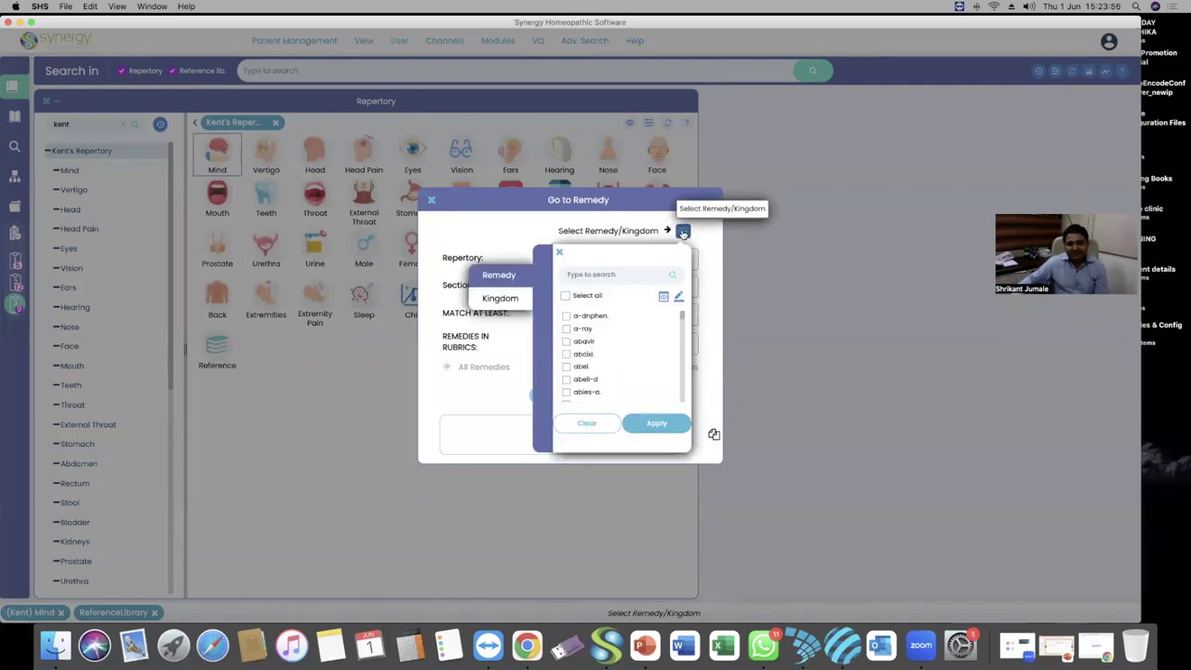
left_click(498, 299)
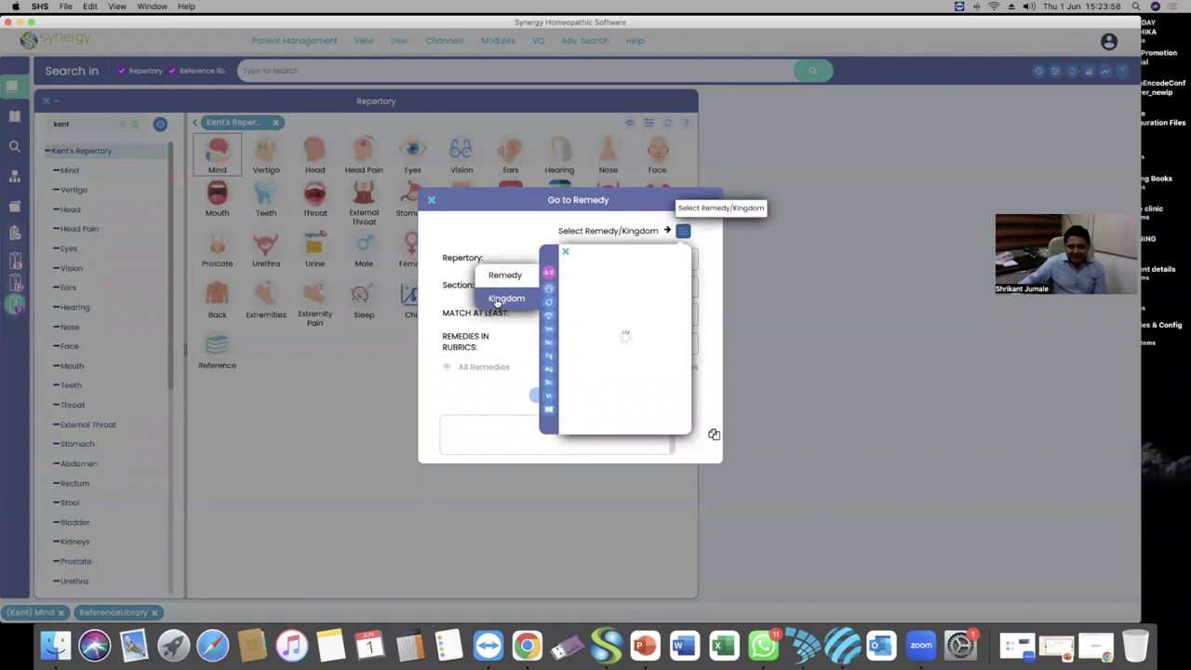
left_click(501, 279)
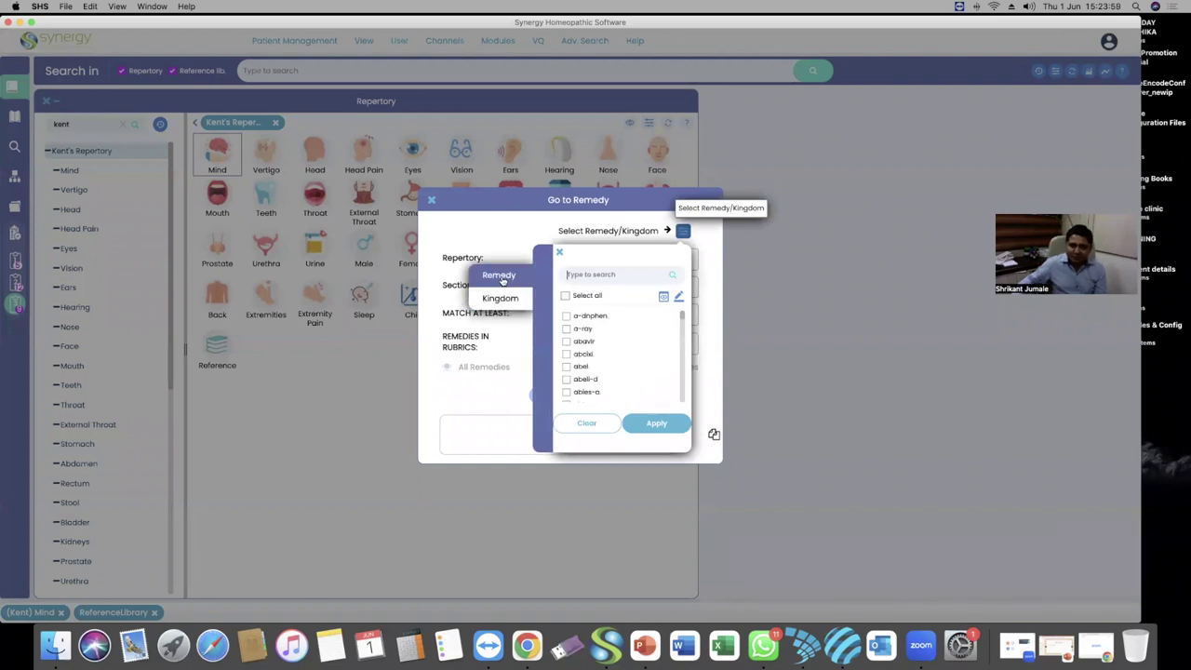
left_click(500, 298)
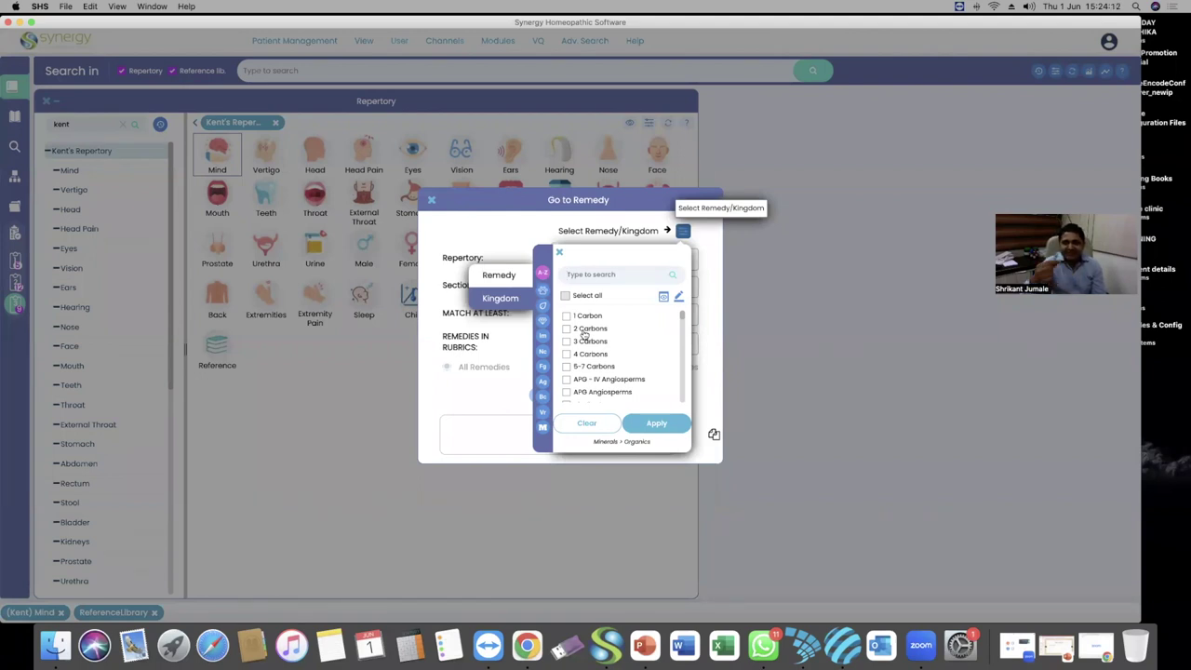
left_click(496, 276)
left_click(606, 275)
type("puls")
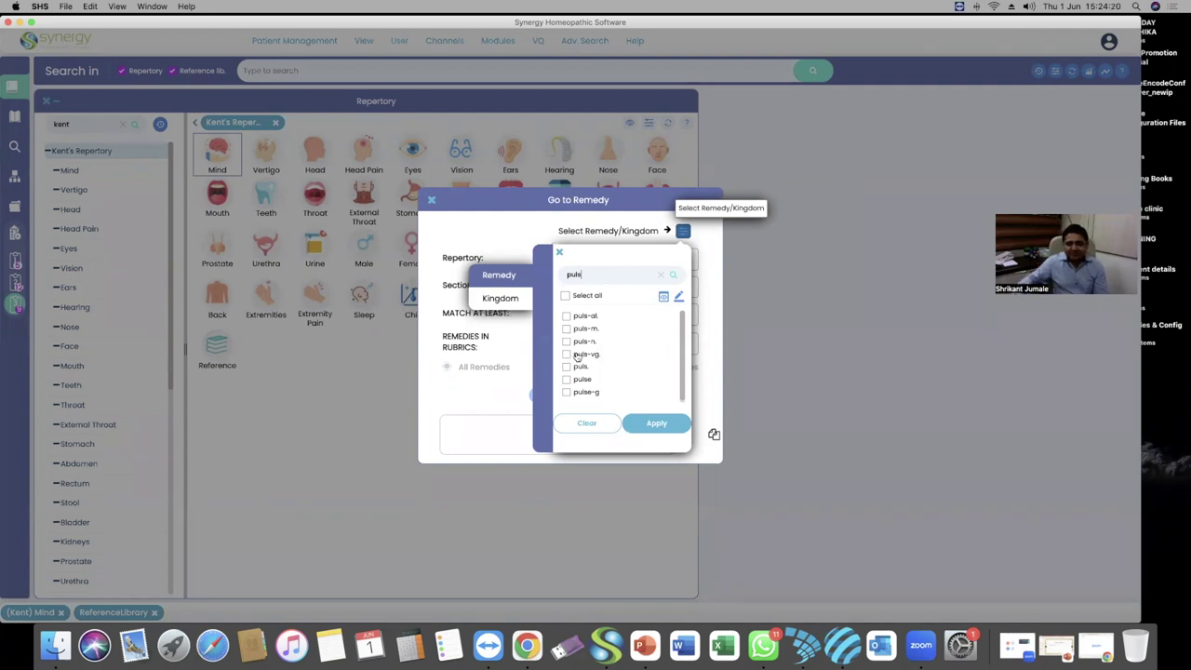
scroll(588, 369, "down", 1)
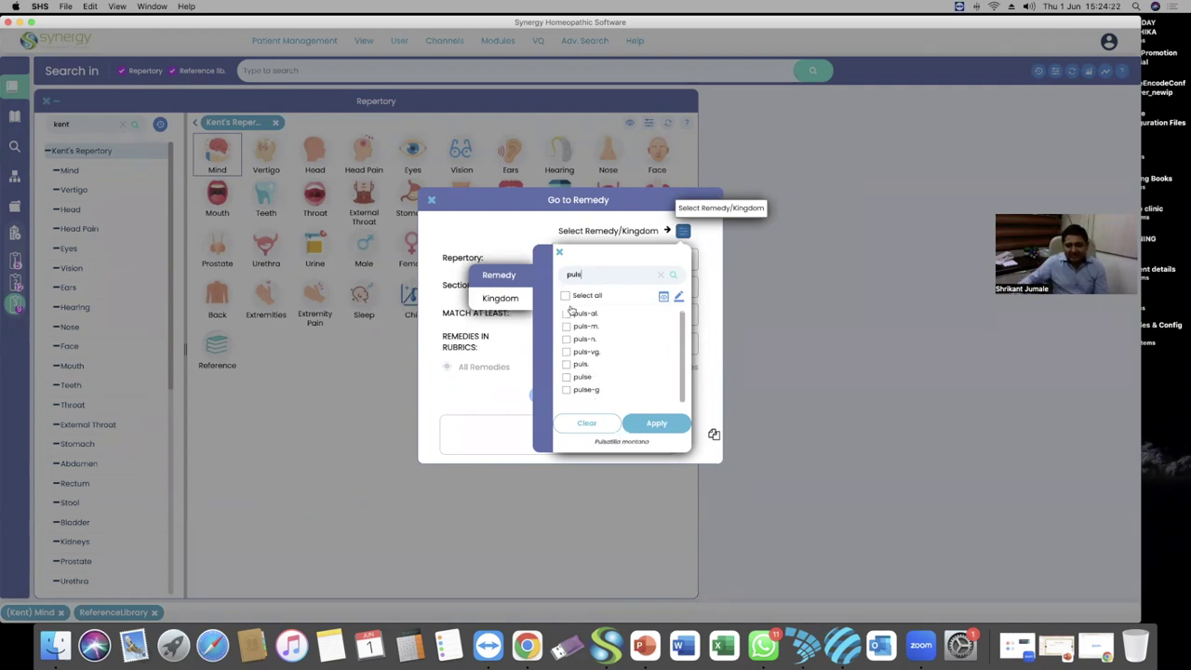
left_click(567, 364)
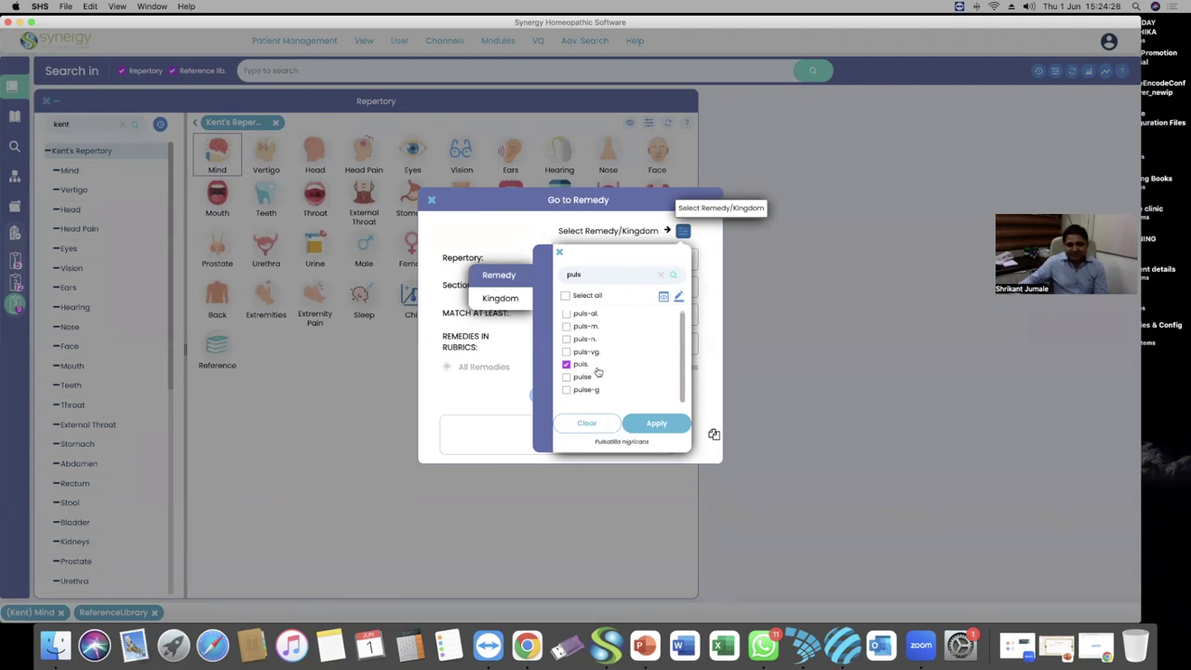
left_click(656, 423)
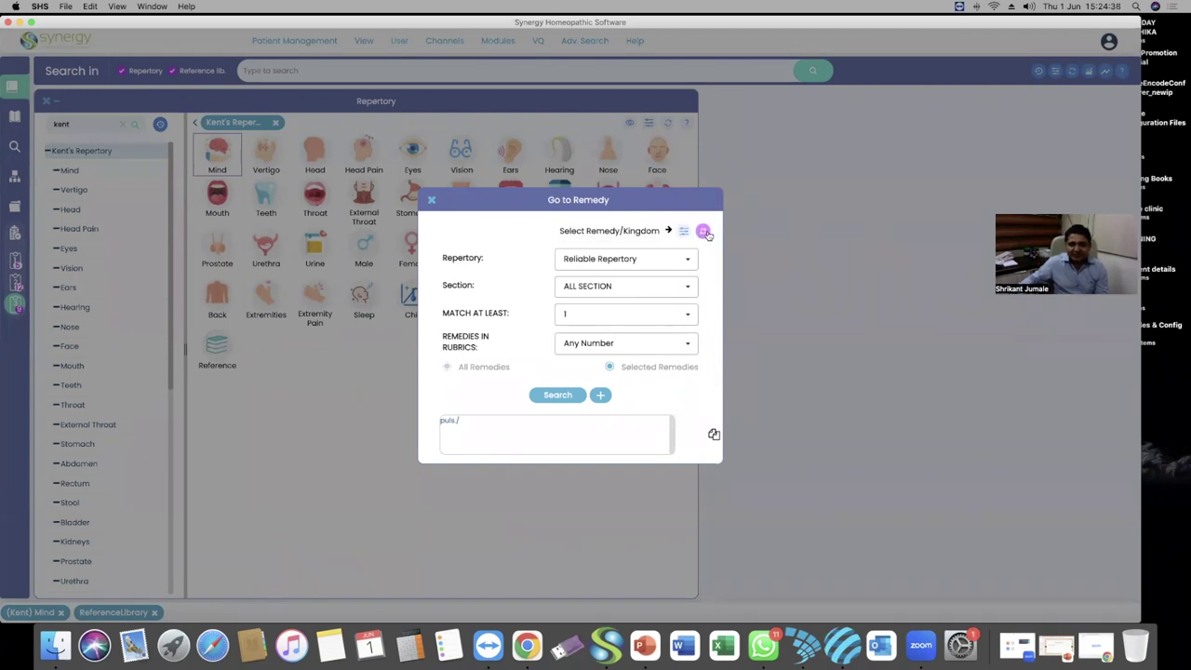
Target Kent's Repertory and limit remedies in rubrics to 1 for the puls. search
left_click(635, 259)
type("kent")
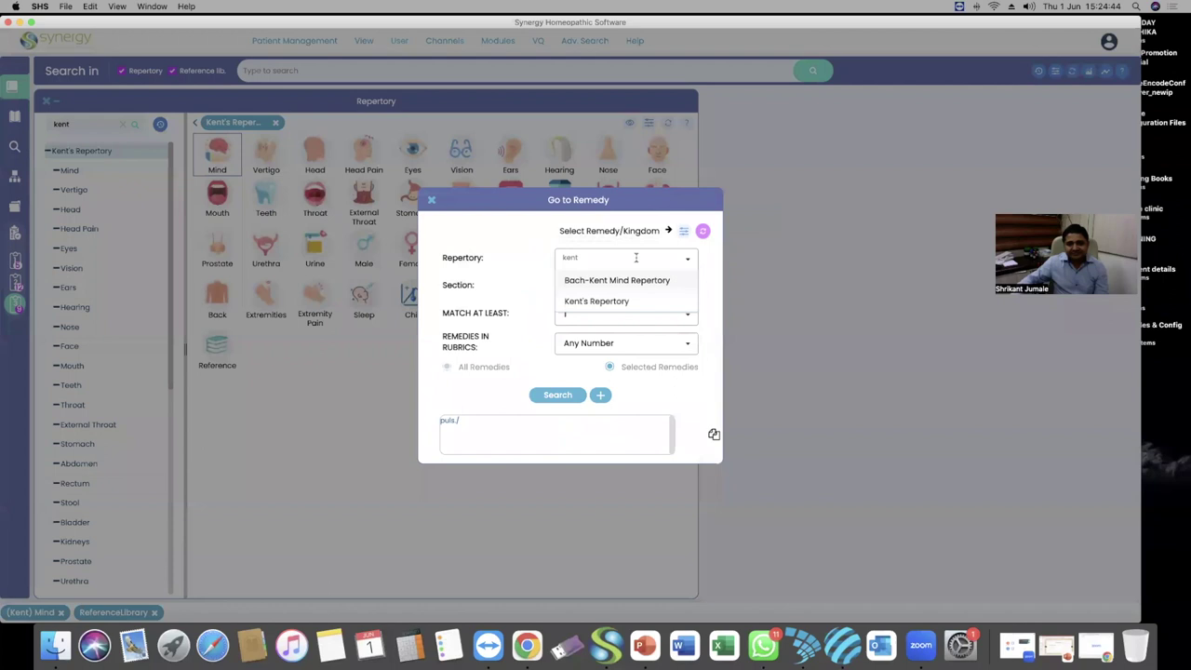
left_click(609, 301)
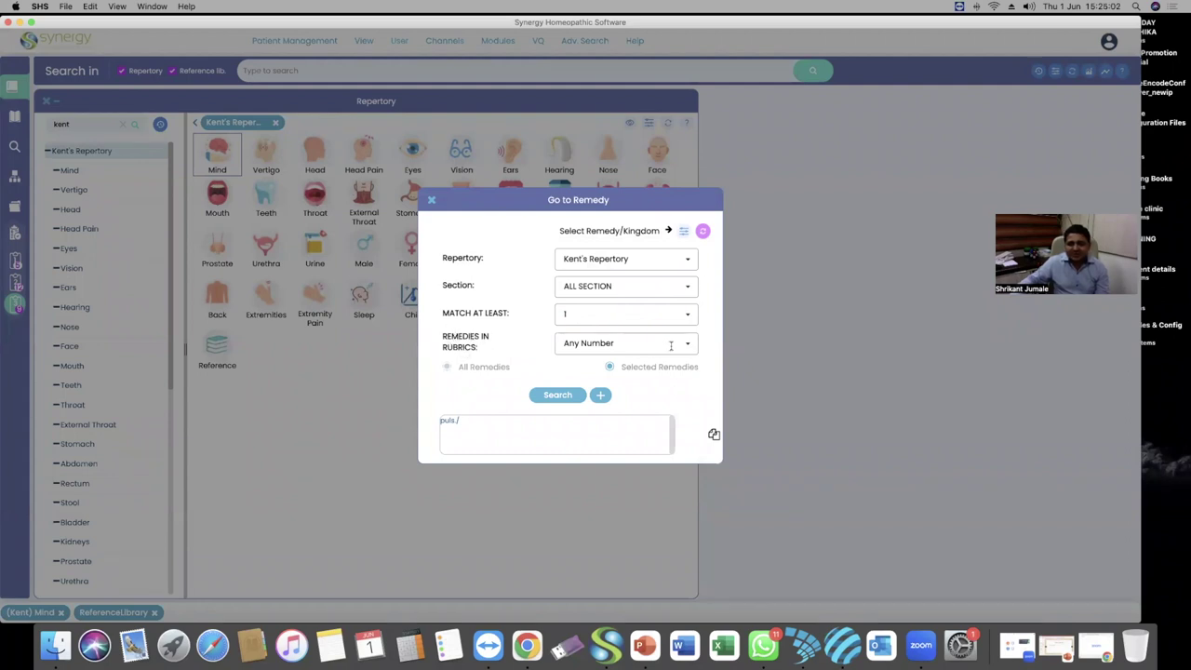
left_click(686, 344)
scroll(643, 383, "down", 2)
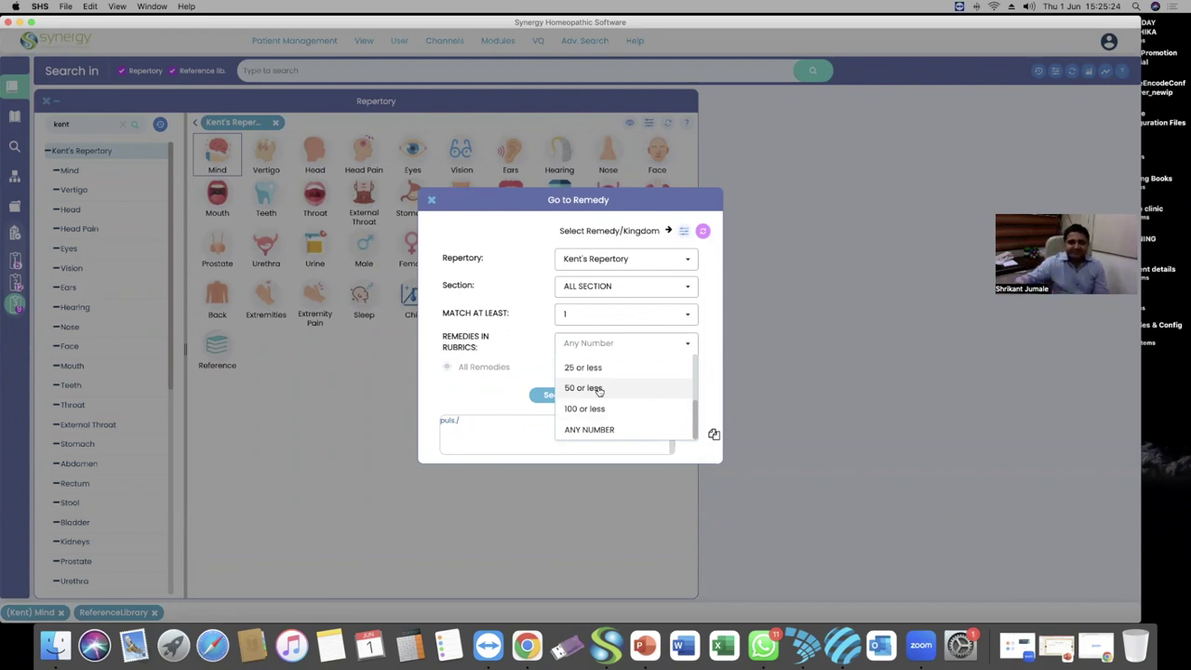
scroll(595, 391, "up", 3)
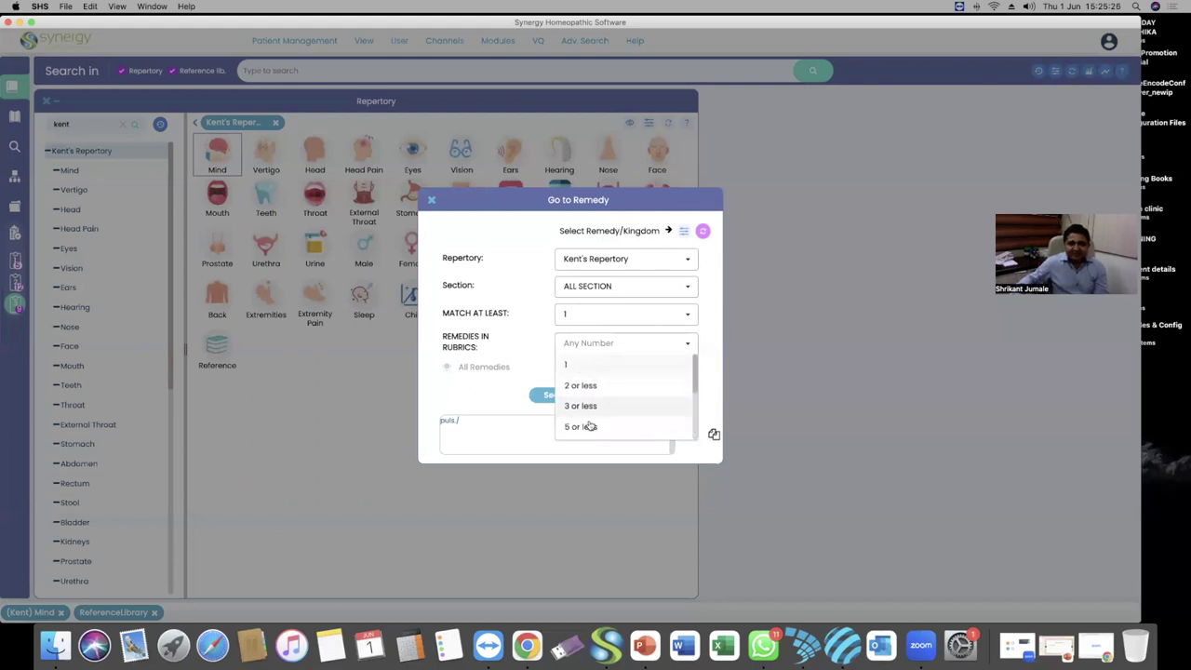
scroll(591, 409, "up", 4)
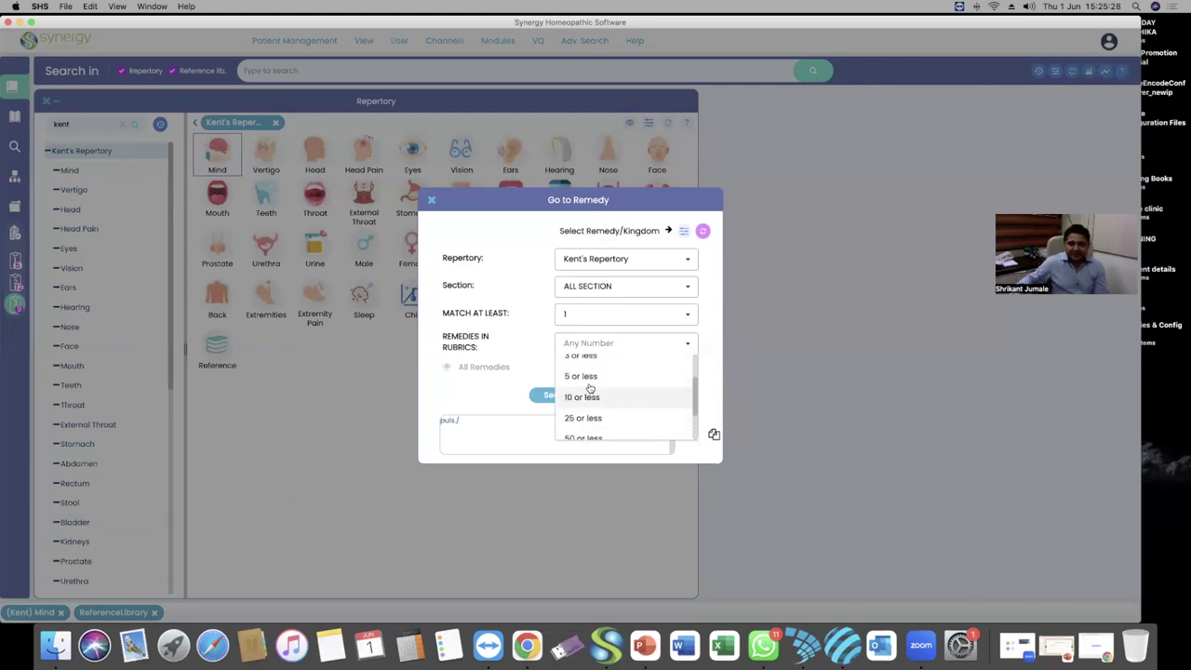
left_click(589, 365)
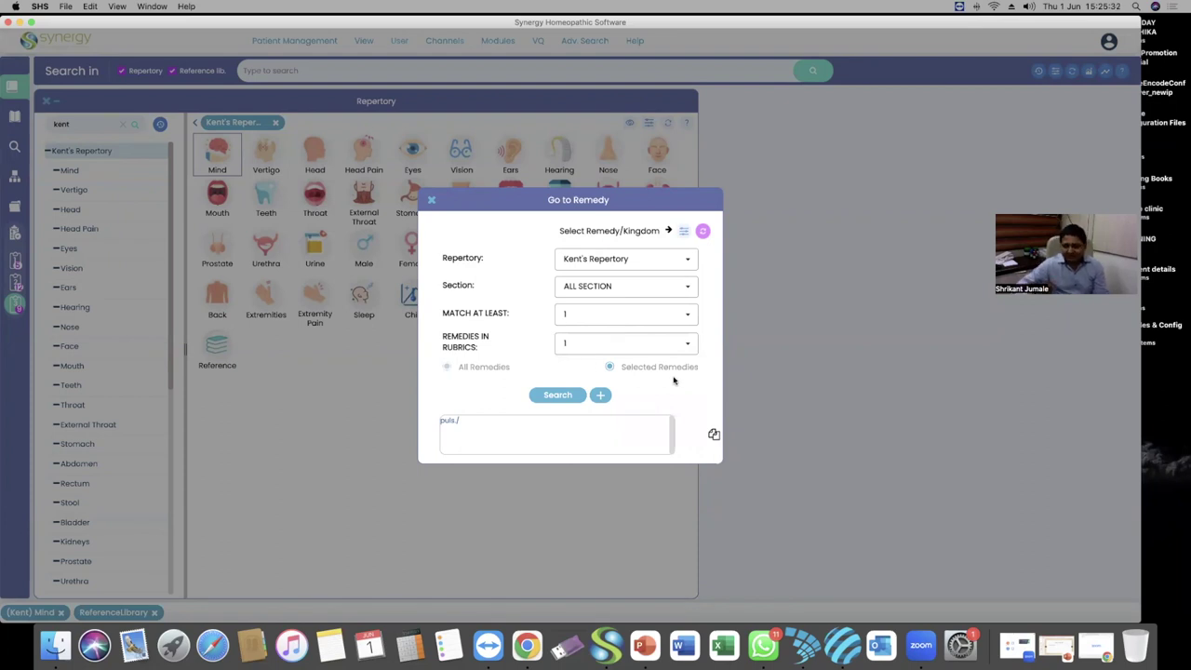
left_click(559, 396)
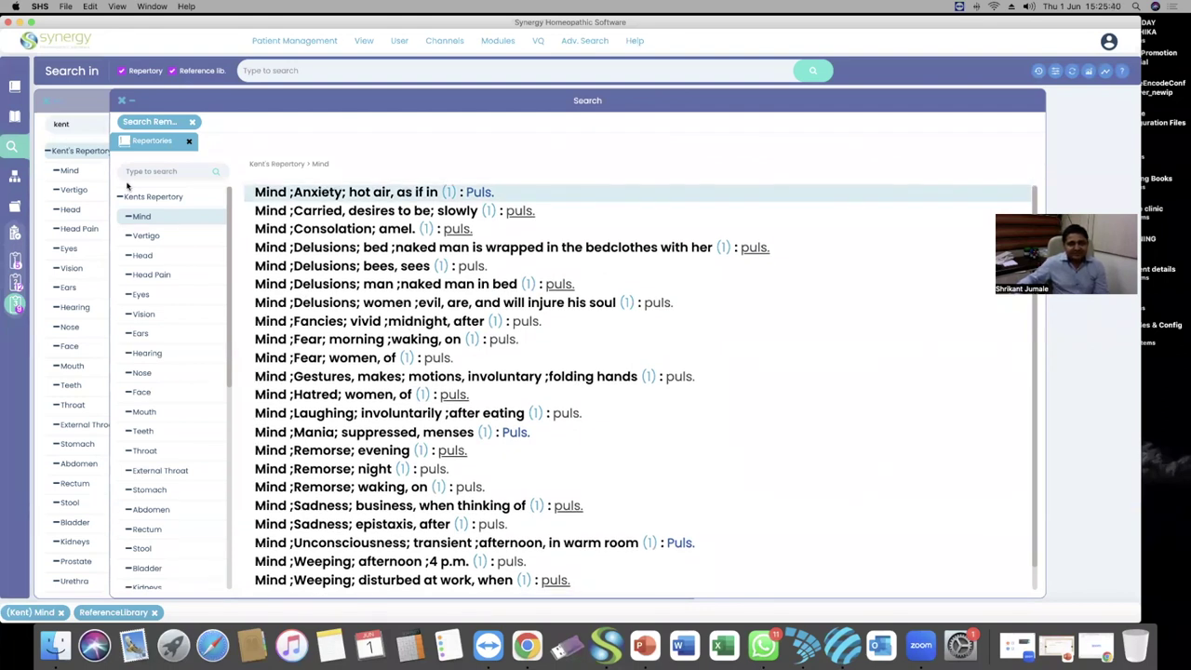
scroll(160, 288, "down", 10)
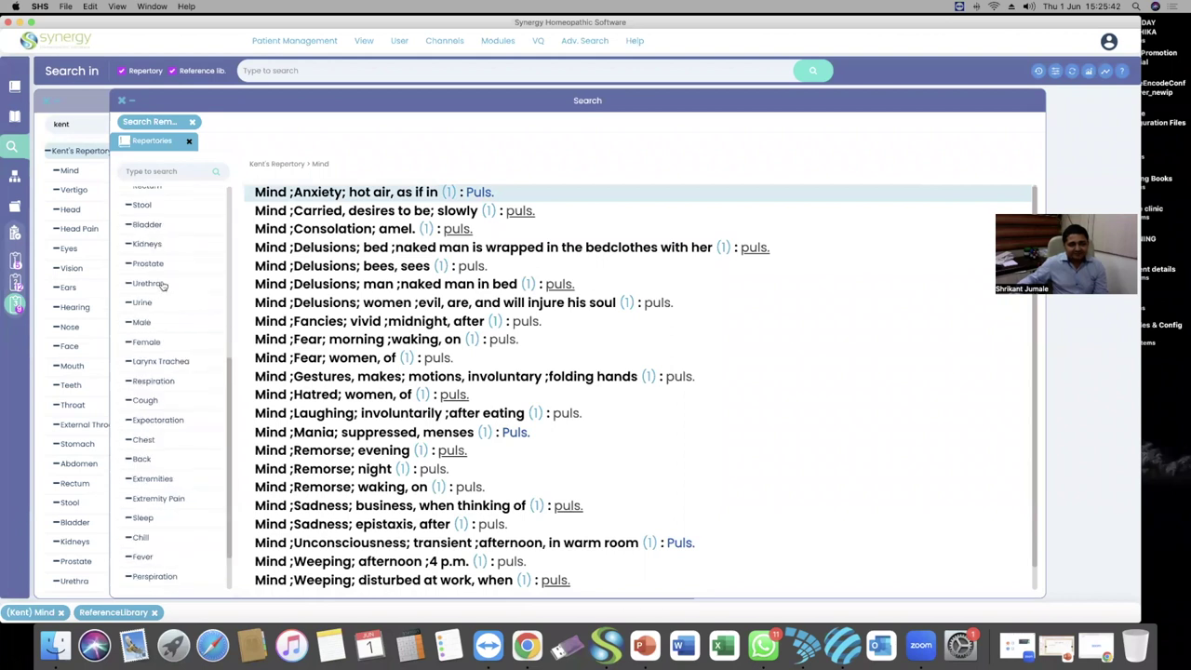
scroll(166, 246, "up", 10)
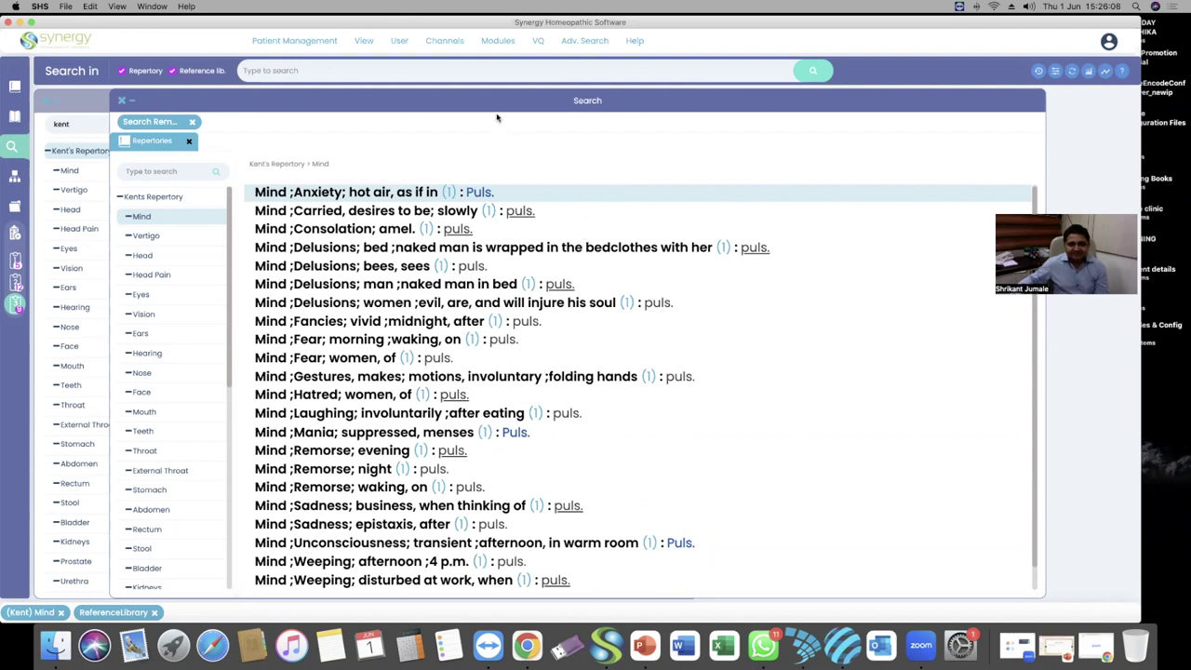
left_click(786, 377)
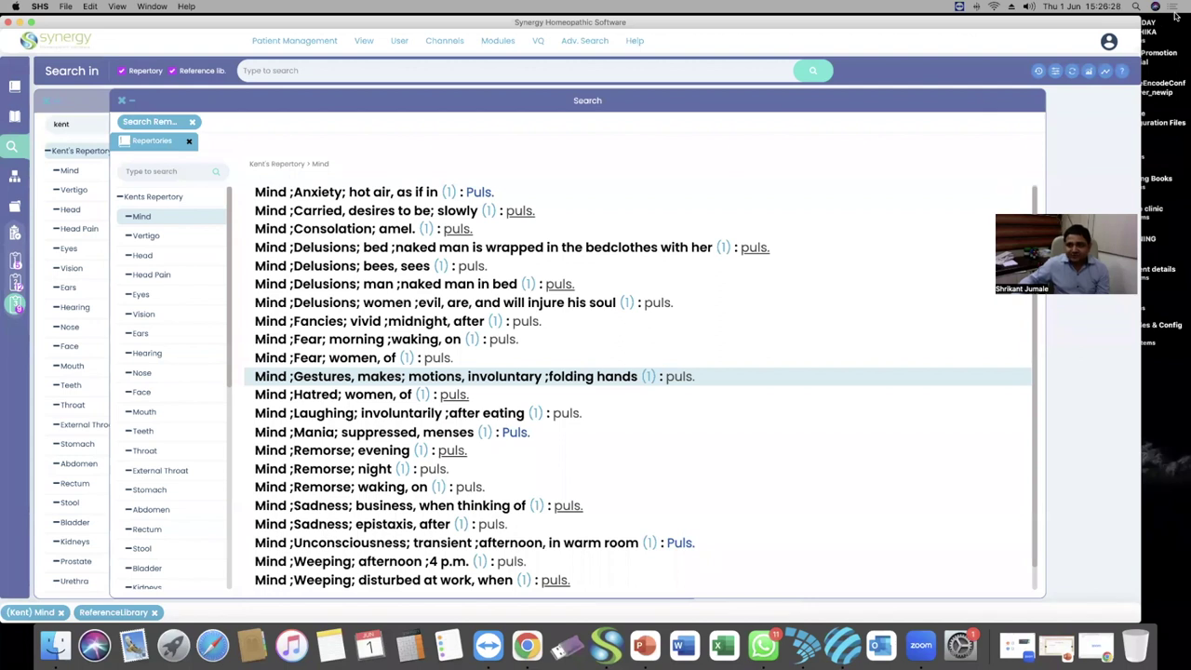
left_click(643, 645)
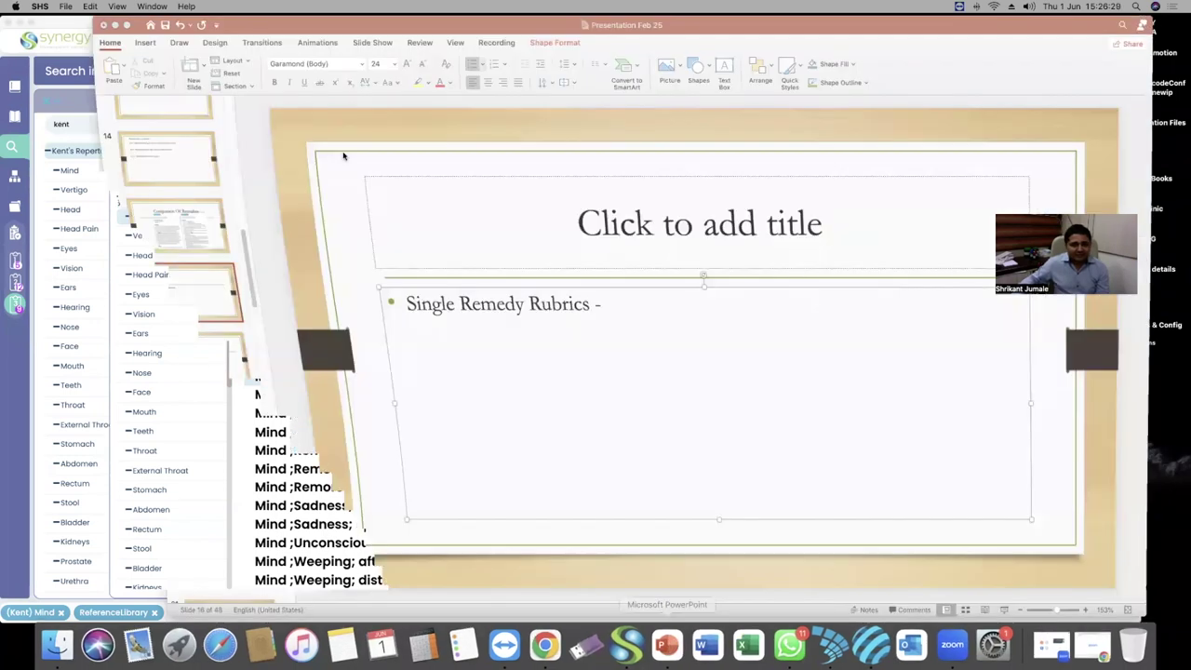
left_click(155, 375)
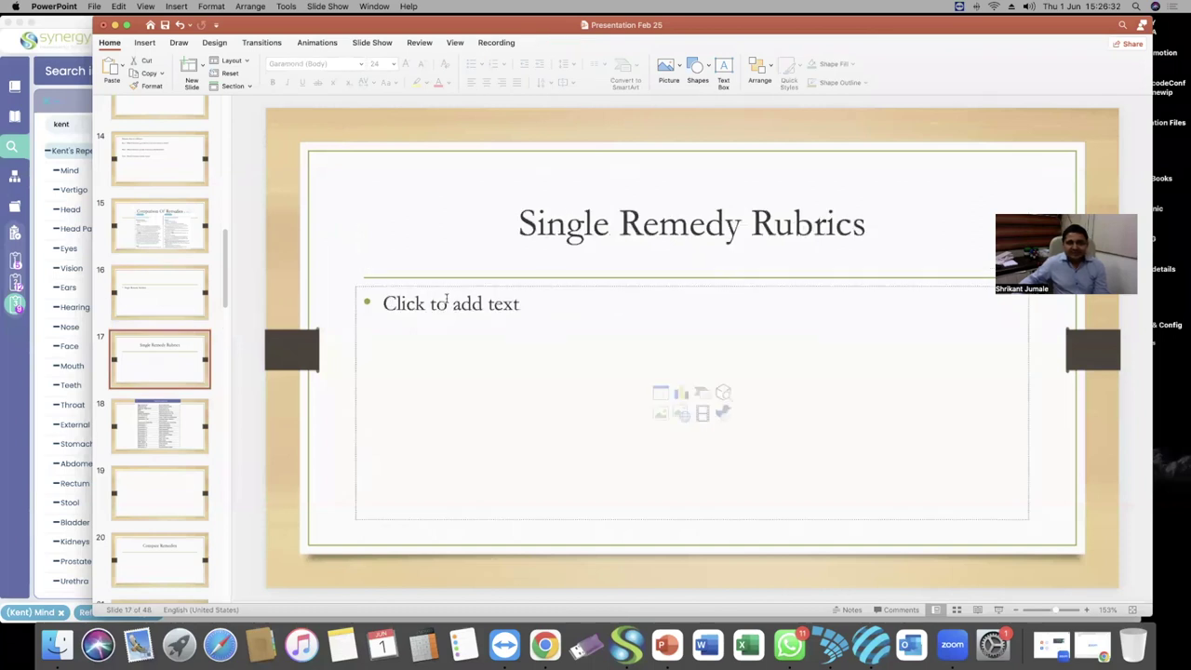
left_click(116, 25)
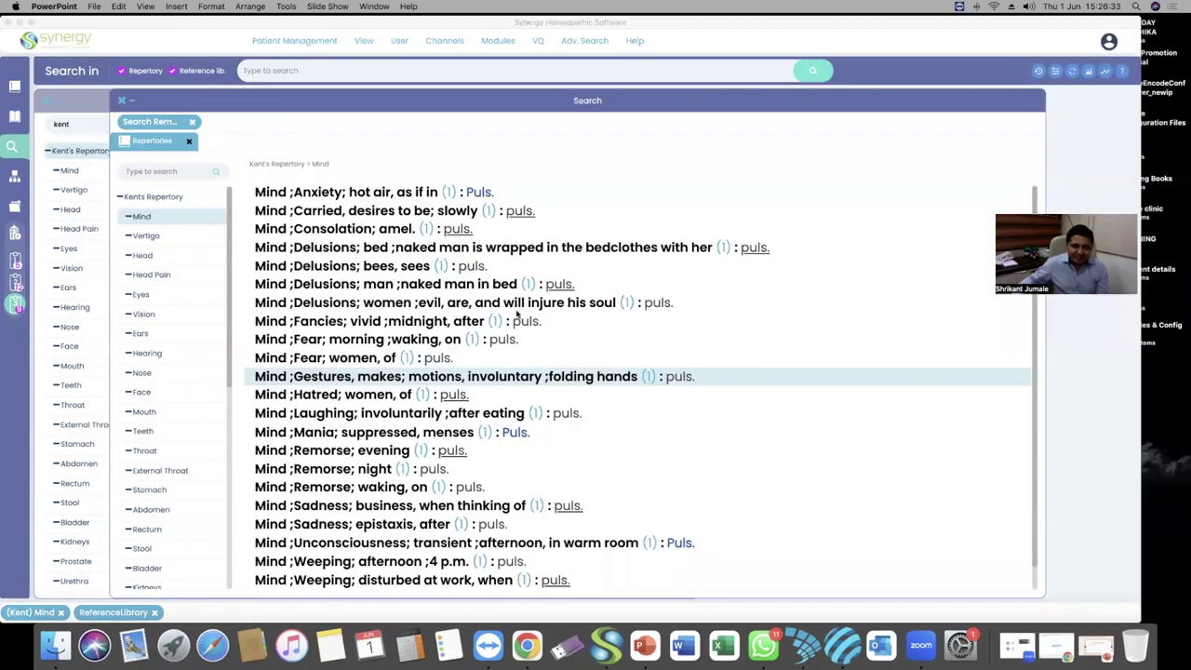
Close the Repertories and puls. Search Remedies results along with the empty Search panel
left_click(188, 141)
left_click(192, 122)
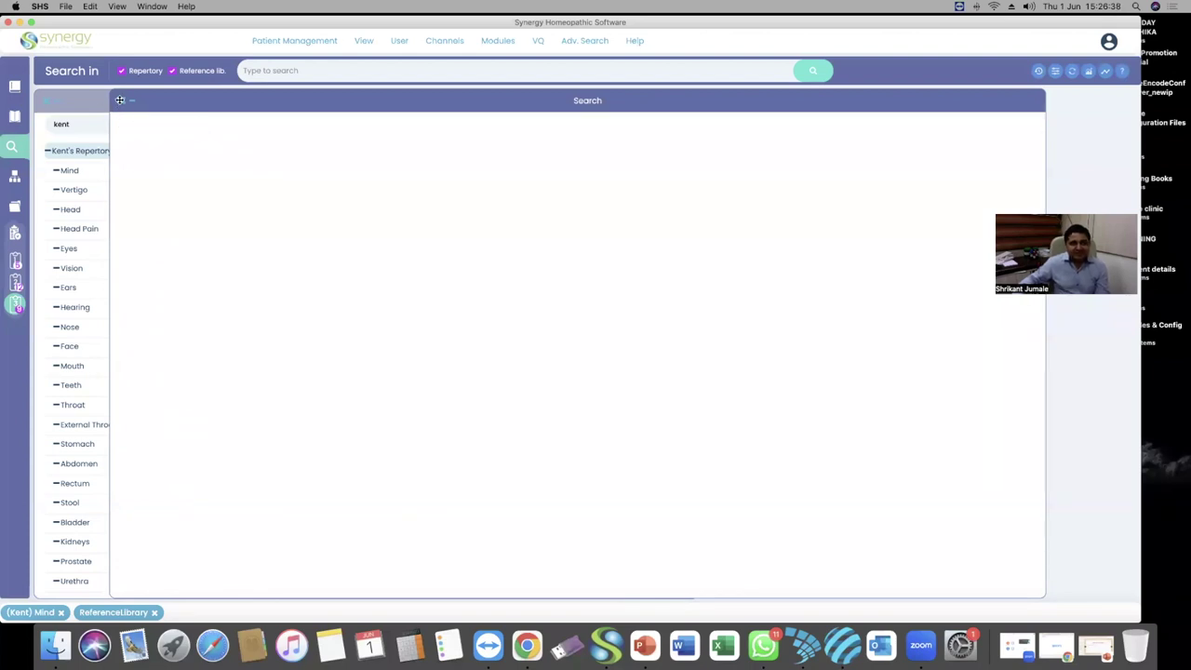
left_click(116, 99)
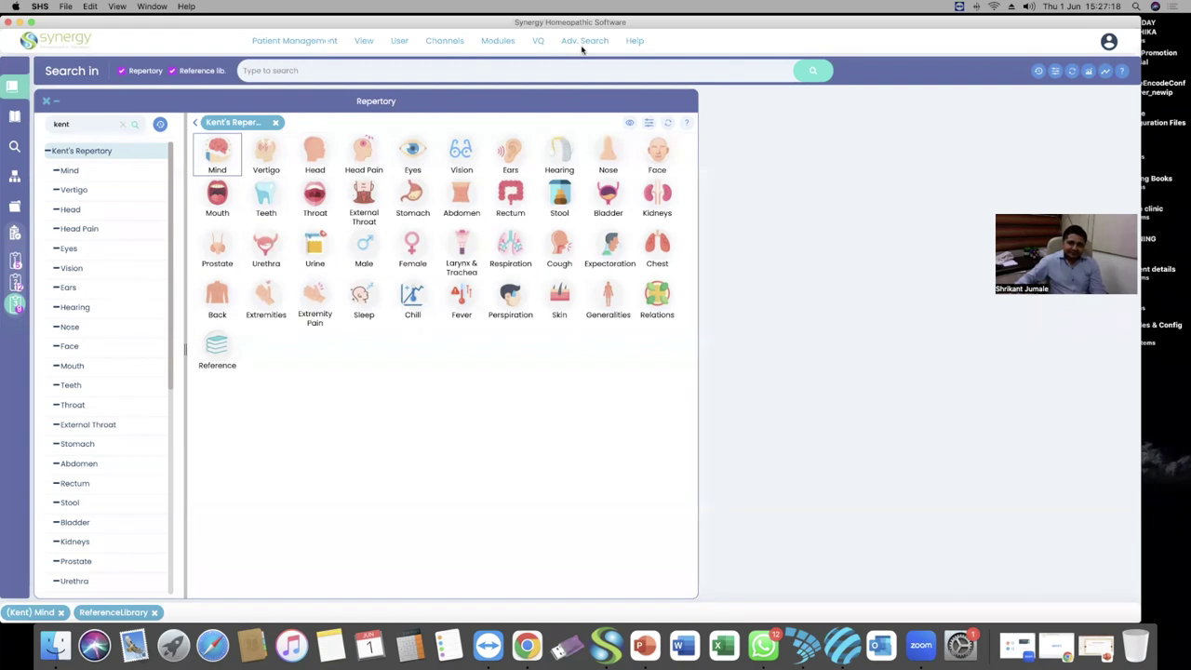
Open a new Search Remedies dialog and reset its form
left_click(583, 42)
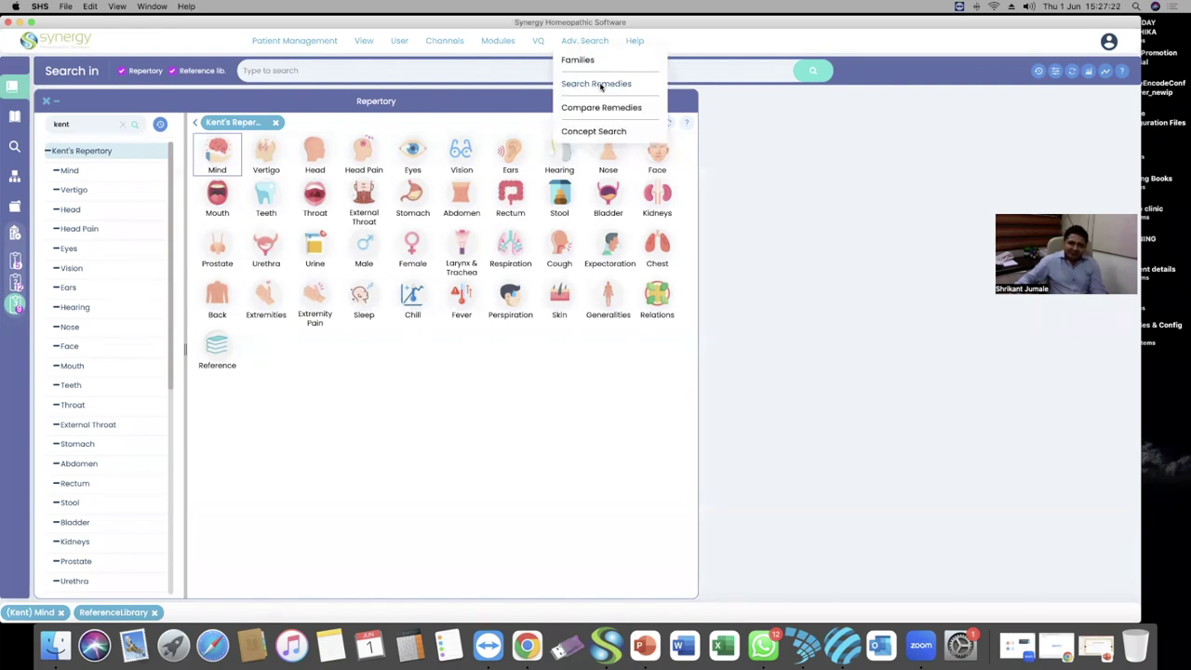
left_click(601, 84)
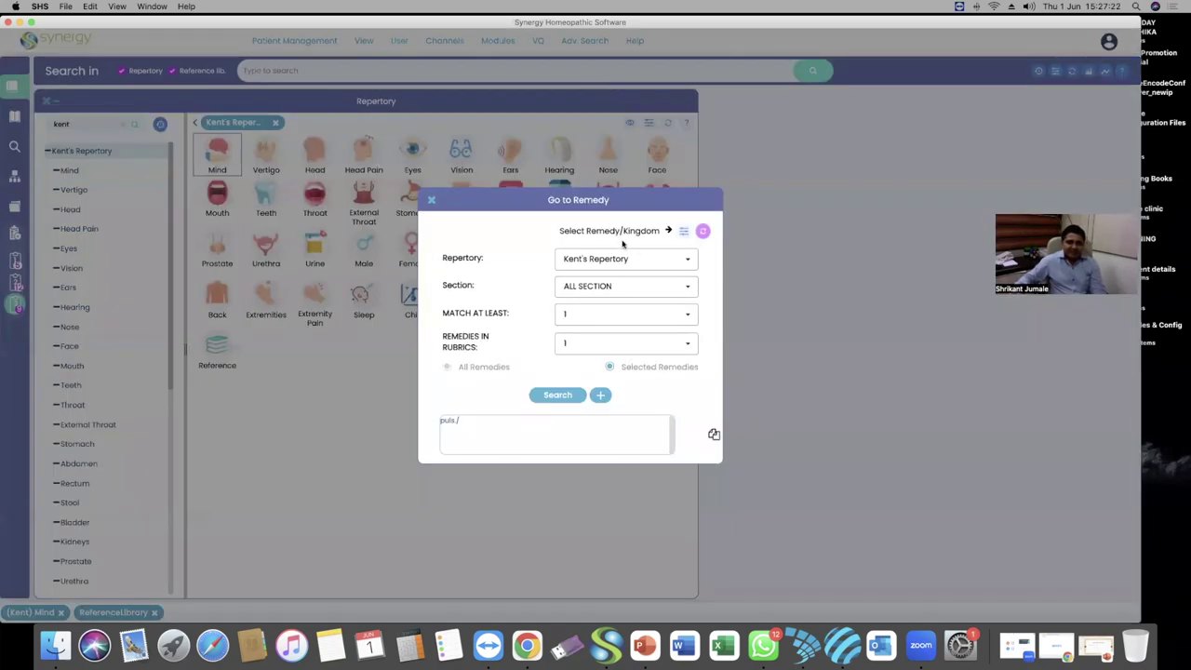
left_click(703, 232)
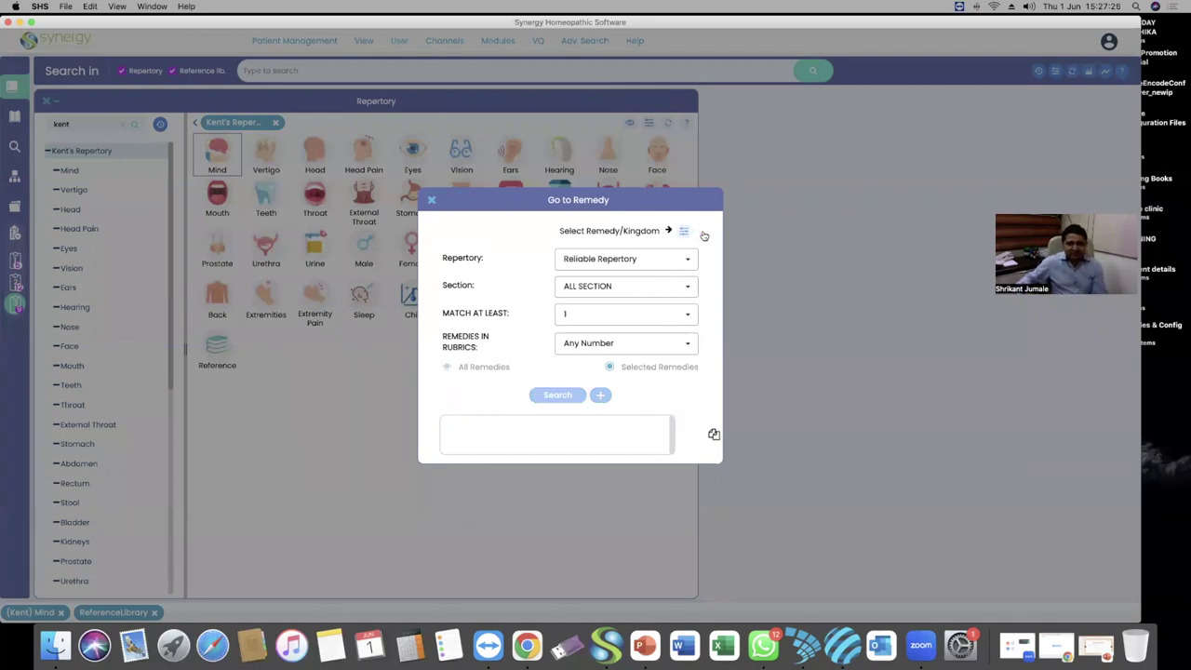
Tick bell., hyos. and stram. in the remedy picker and apply them to the search
left_click(684, 231)
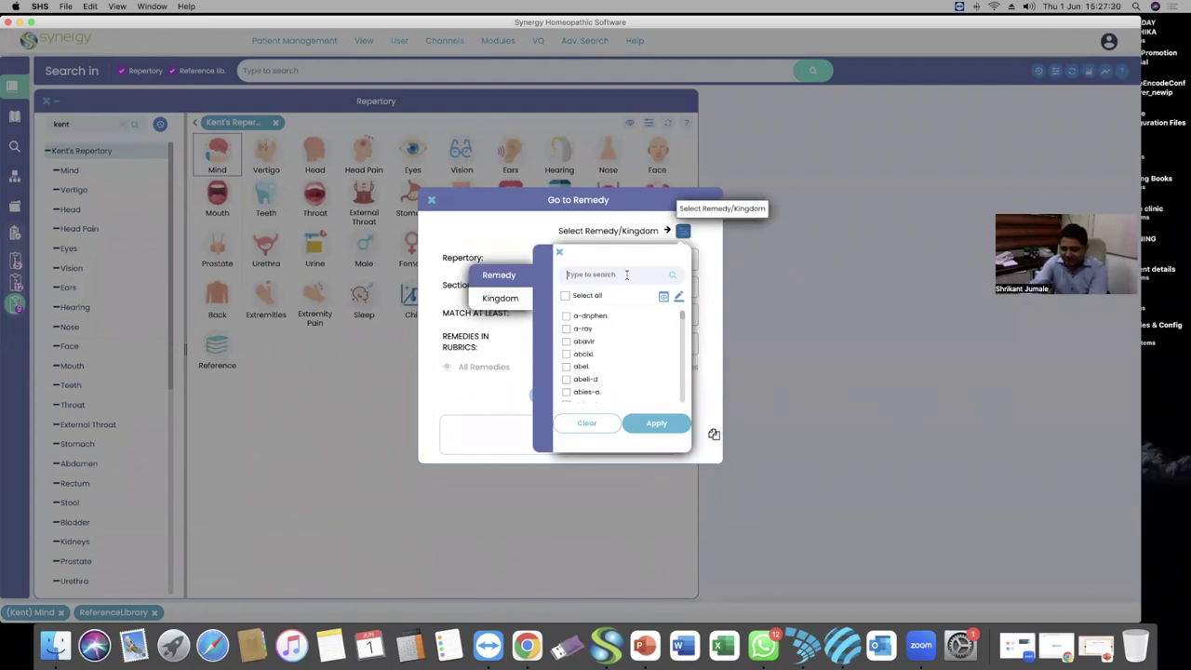
type("bell")
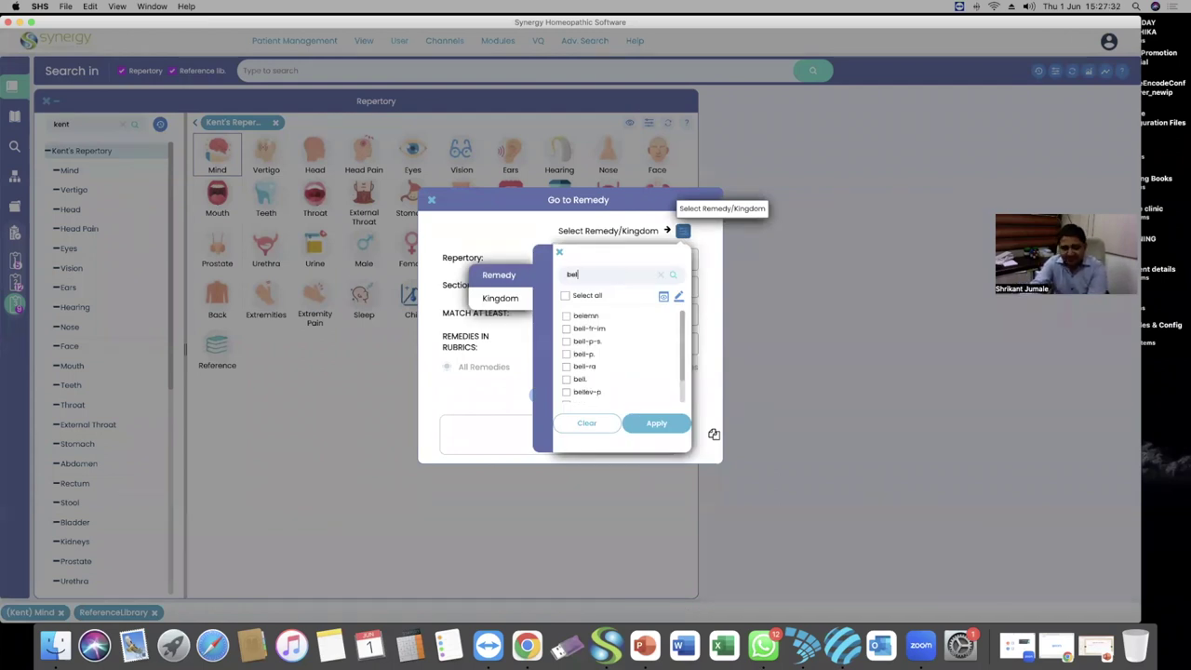
left_click(579, 368)
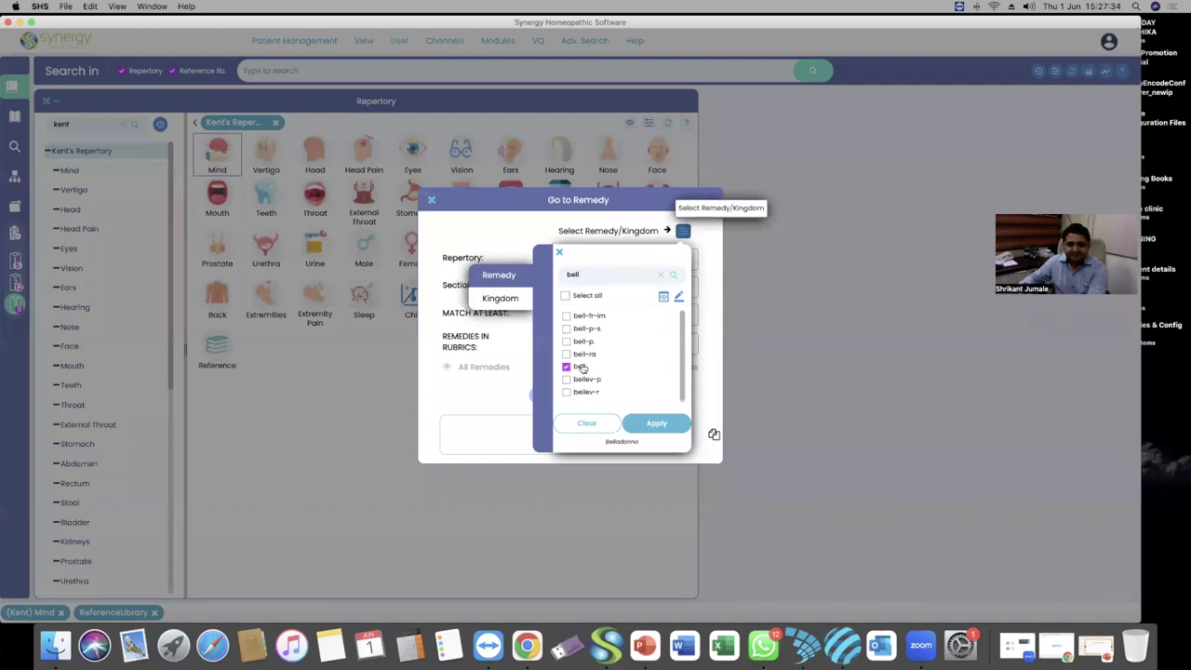
left_click(661, 274)
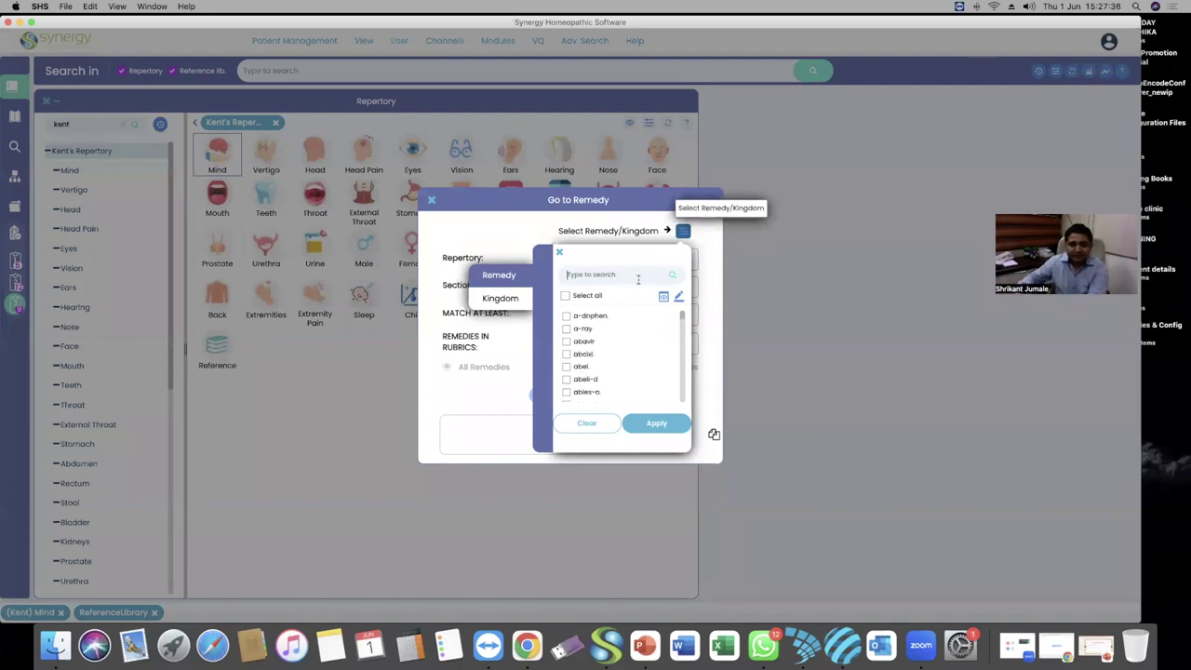
type("h")
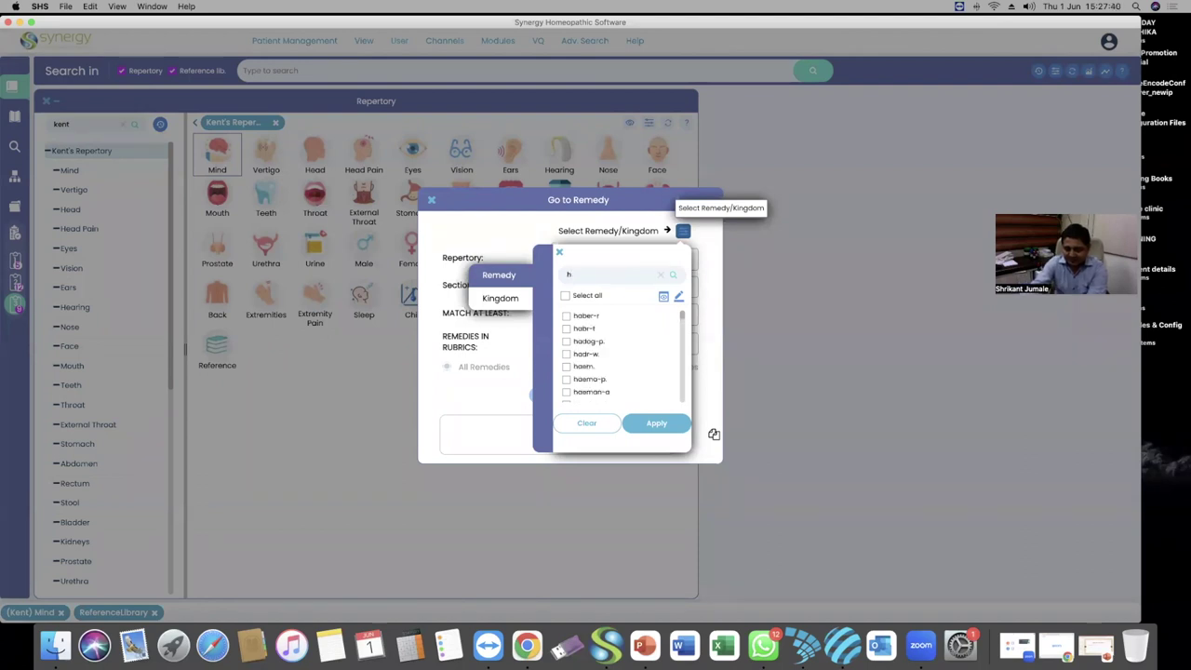
type("yos")
left_click(583, 329)
left_click(661, 275)
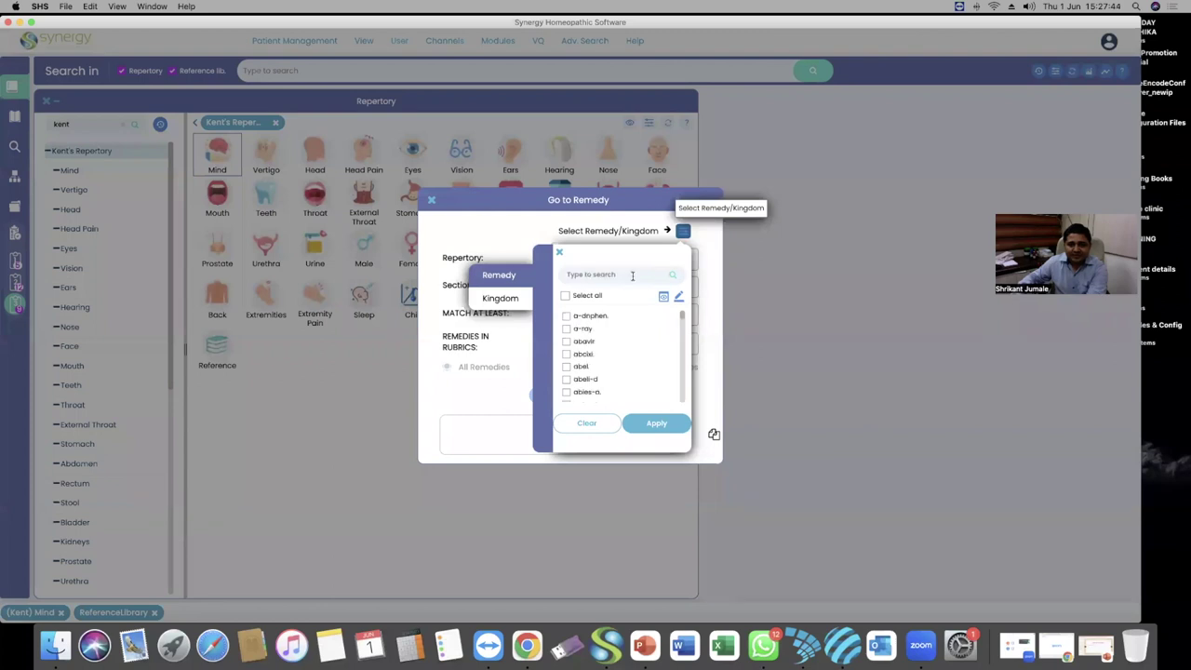
type("stram")
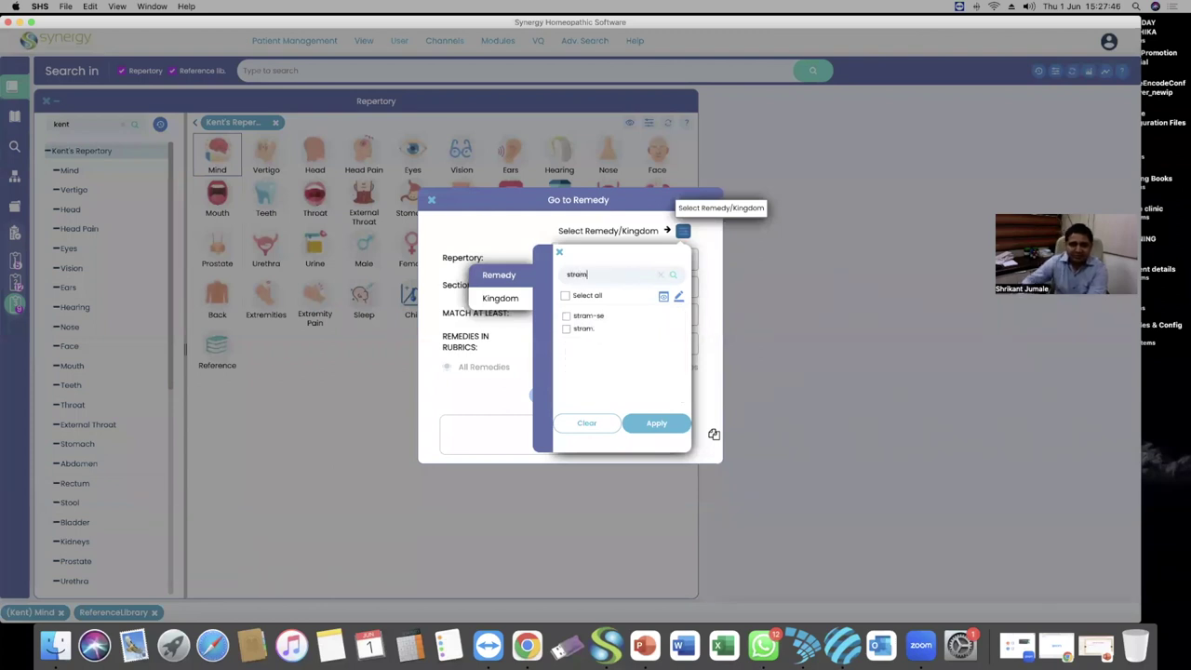
left_click(584, 330)
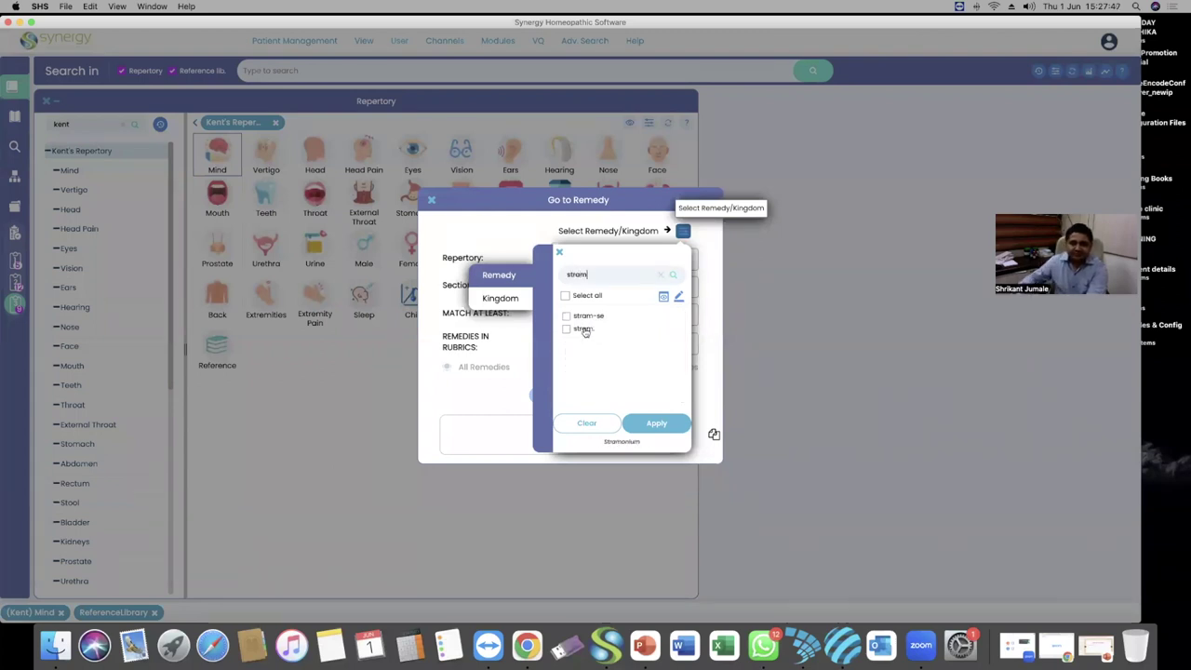
left_click(660, 275)
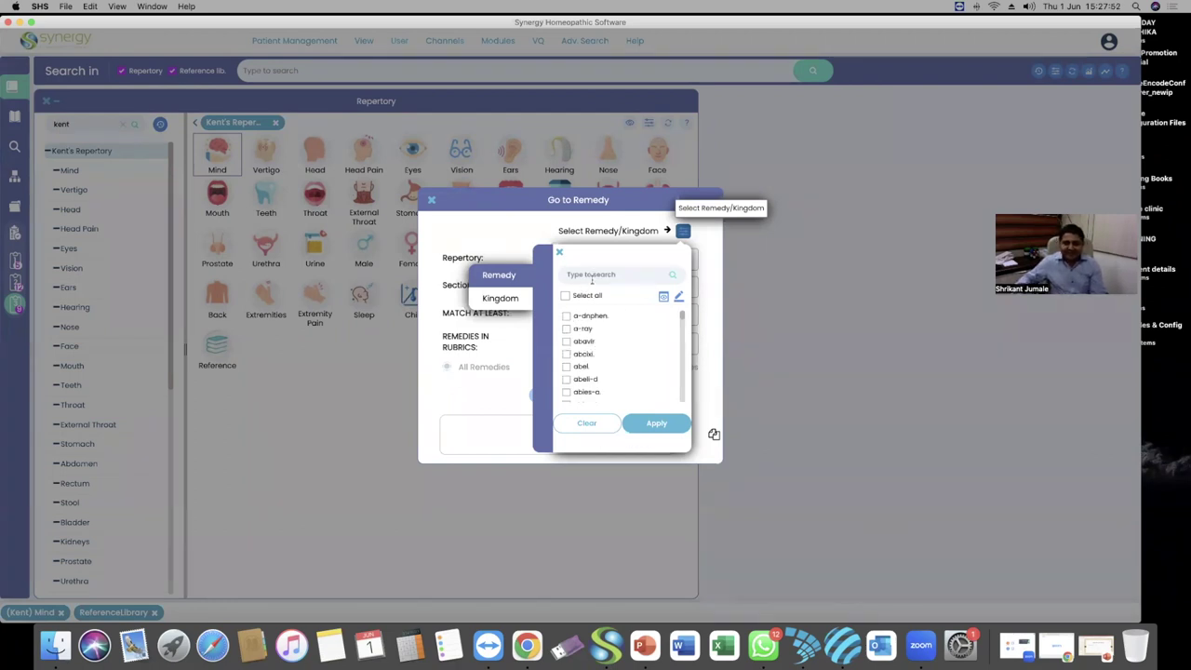
left_click(664, 298)
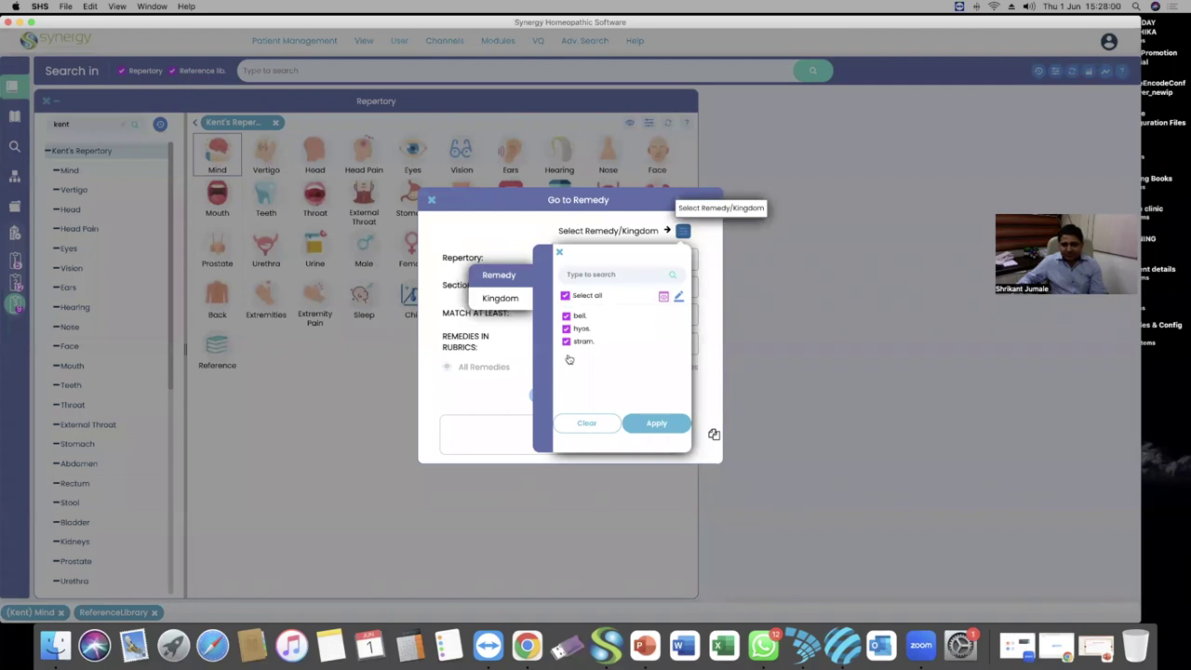
left_click(653, 424)
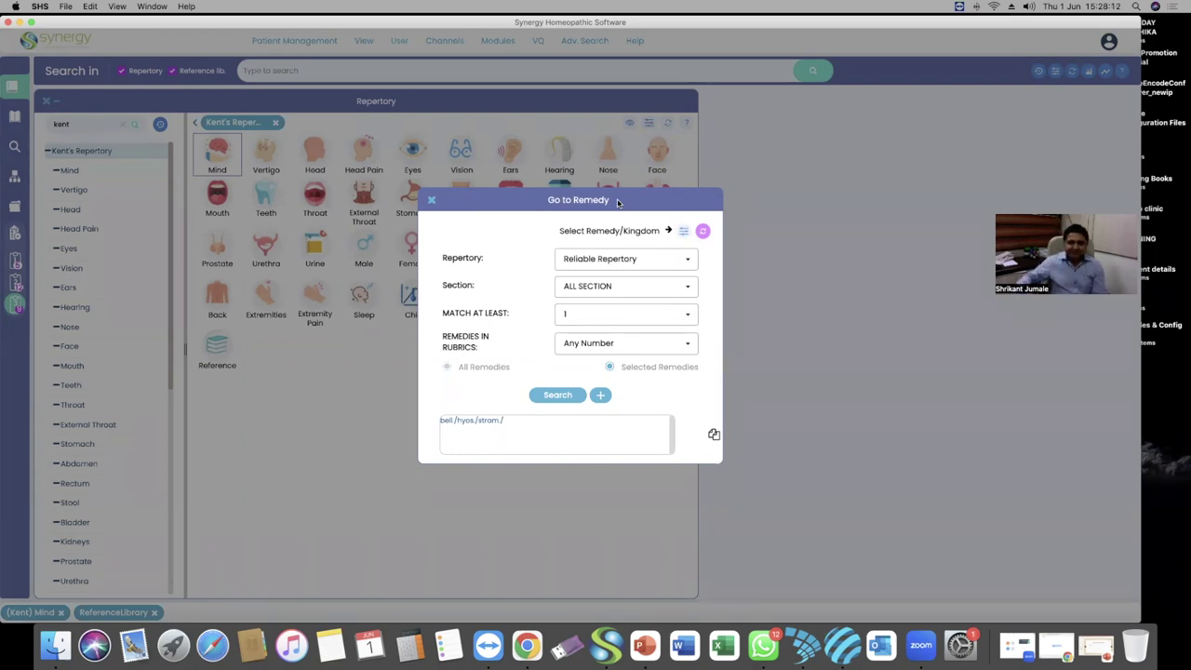
Choose Kent's Repertory as the repertory for the bell., hyos., stram. search
left_click(683, 264)
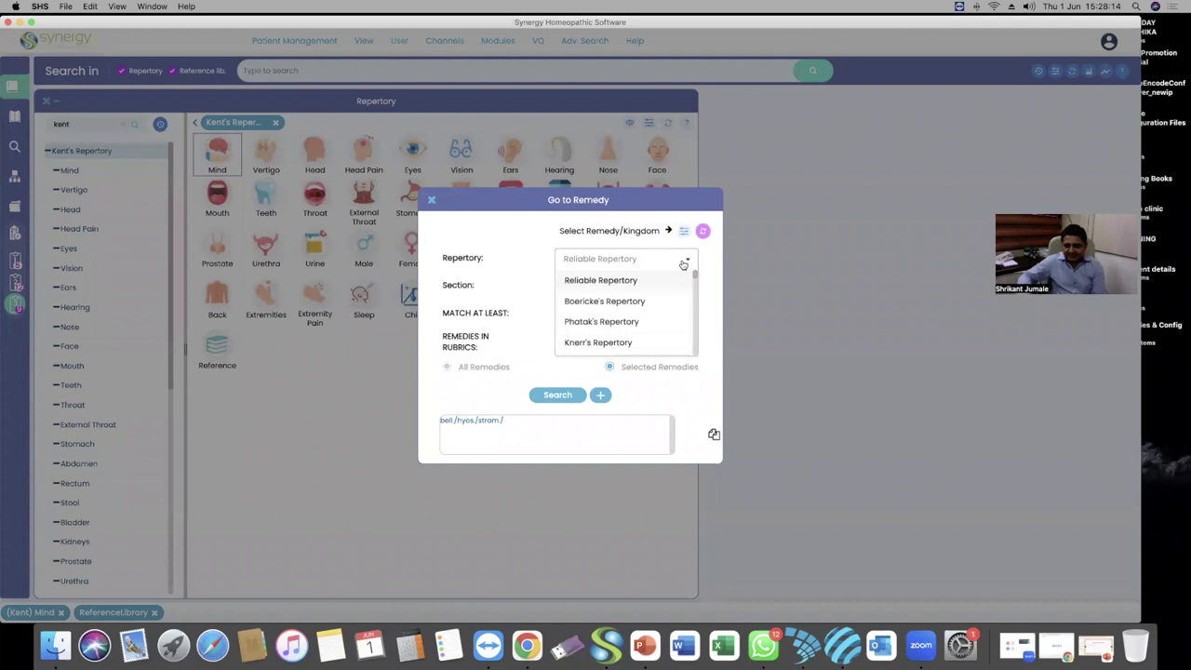
type("kent")
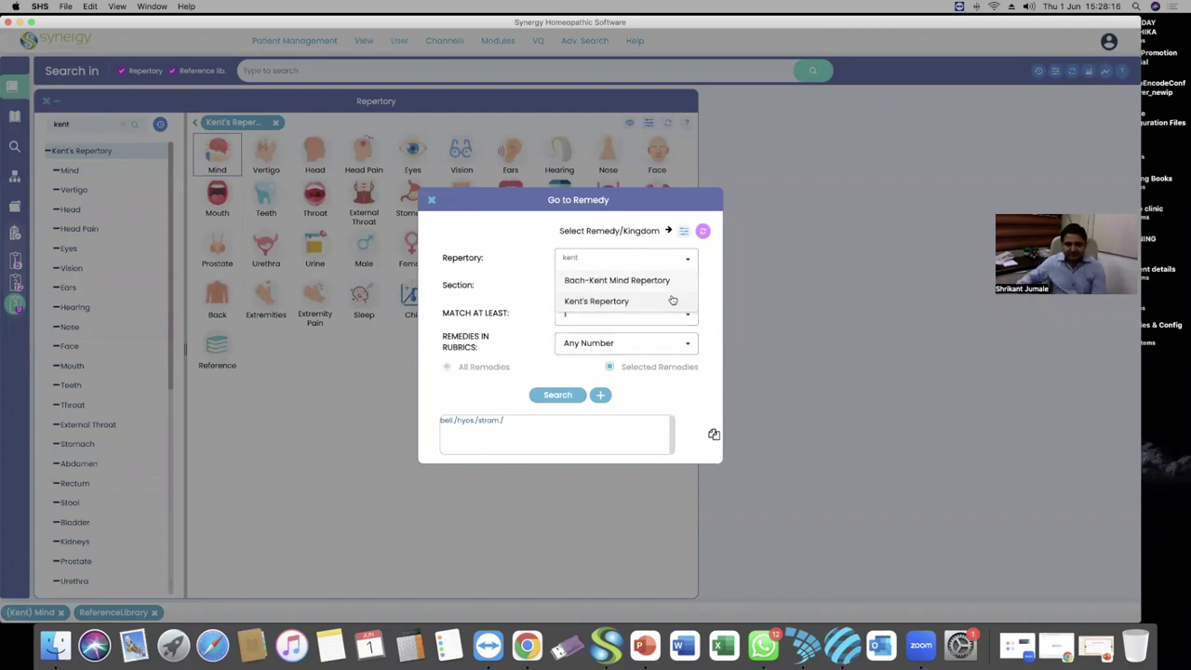
left_click(651, 302)
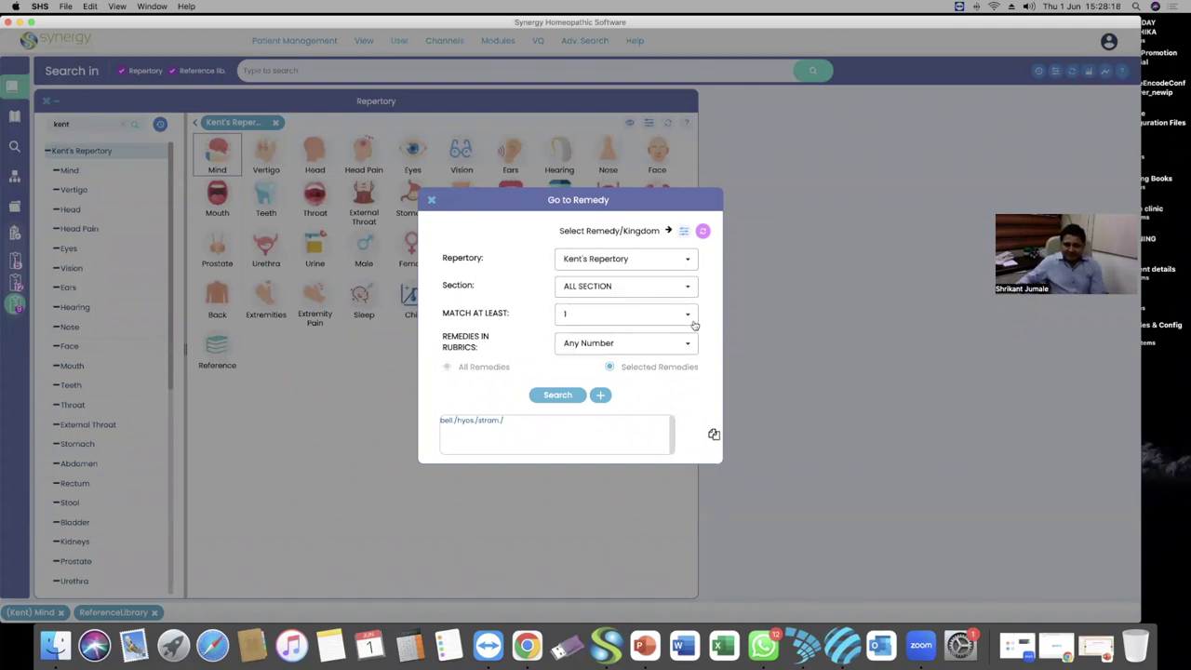
Set Match At Least to 3, after briefly choosing ALL
left_click(689, 318)
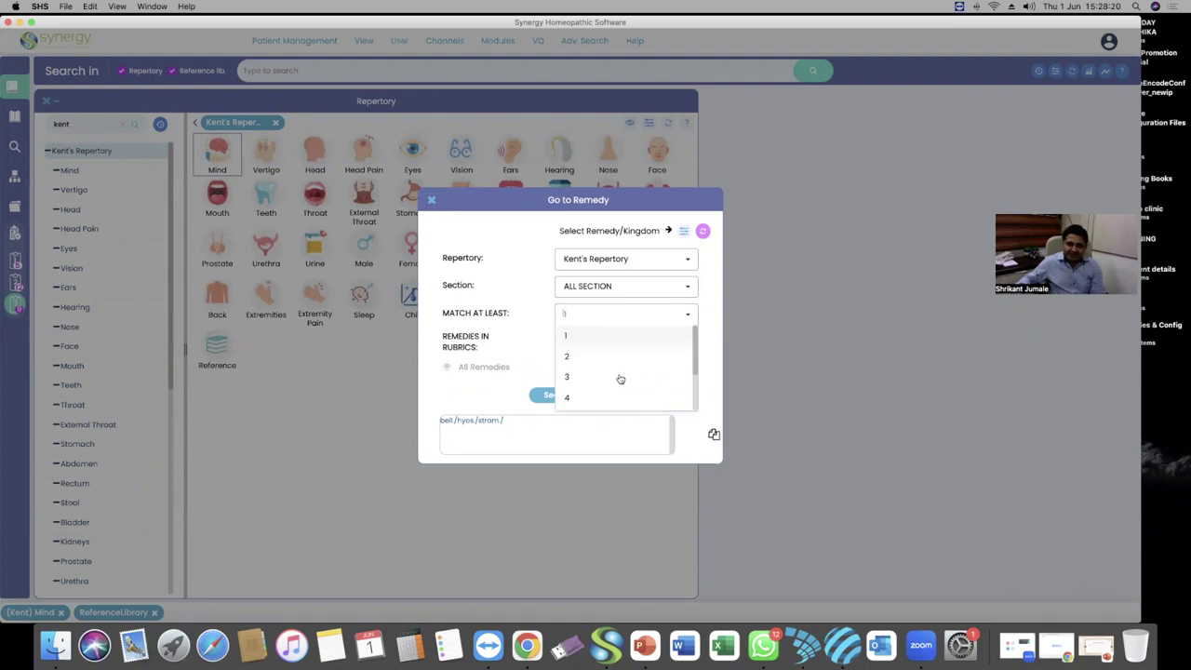
scroll(622, 376, "down", 2)
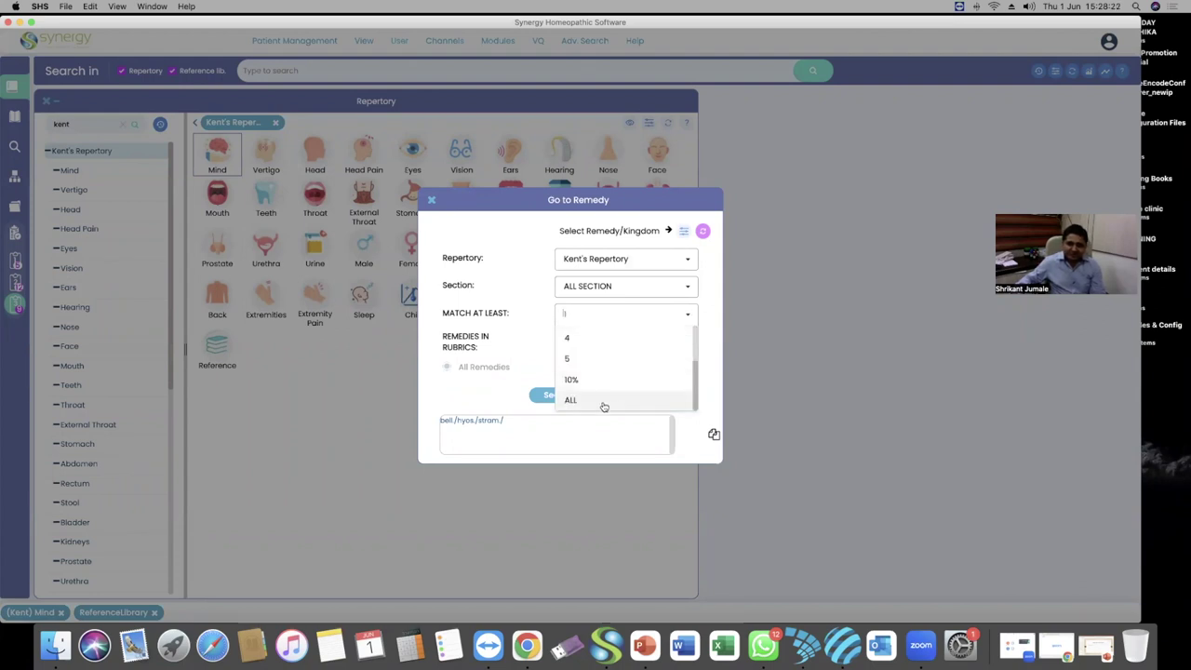
left_click(601, 401)
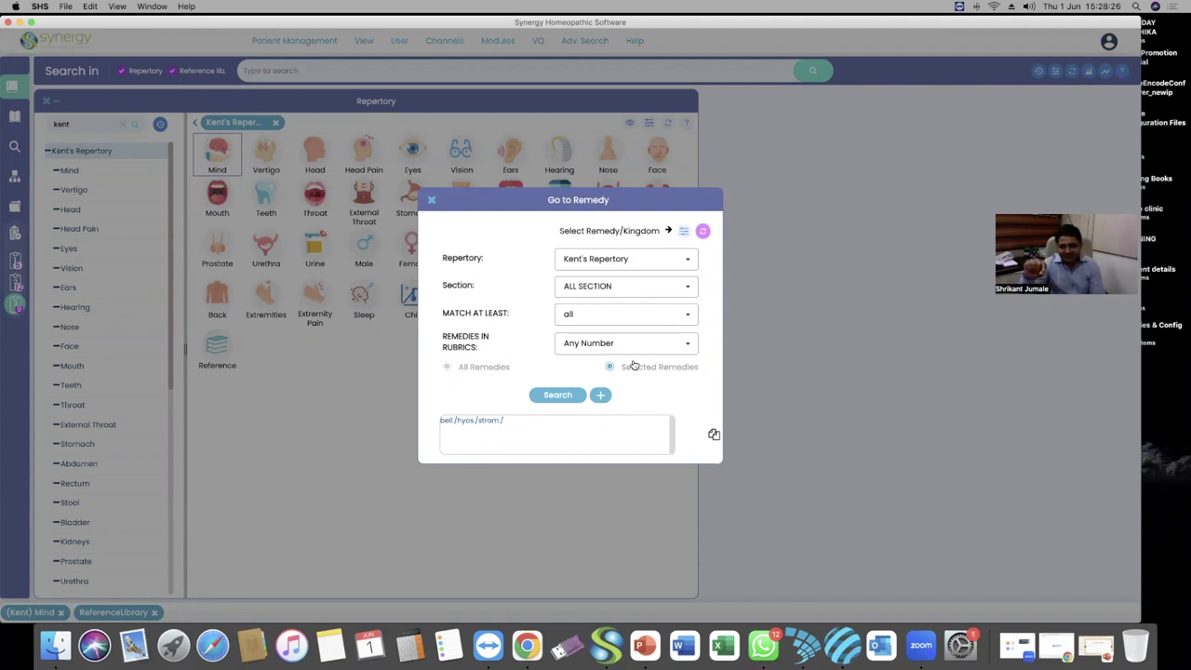
left_click(688, 317)
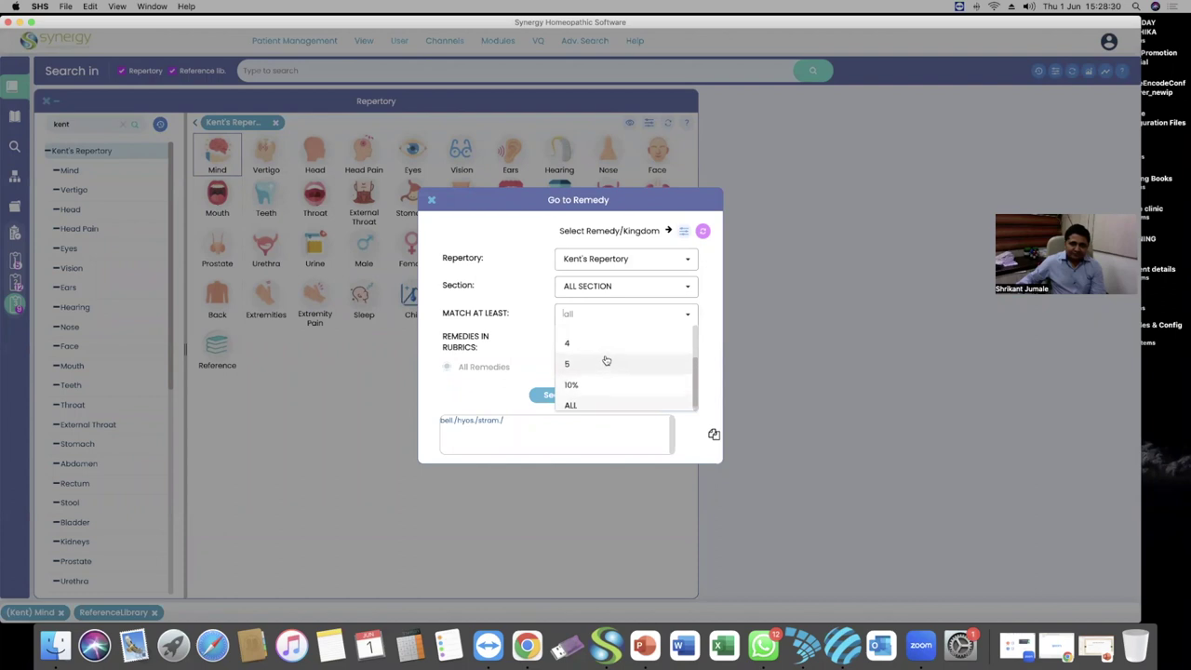
scroll(606, 360, "up", 1)
scroll(595, 359, "up", 1)
left_click(586, 359)
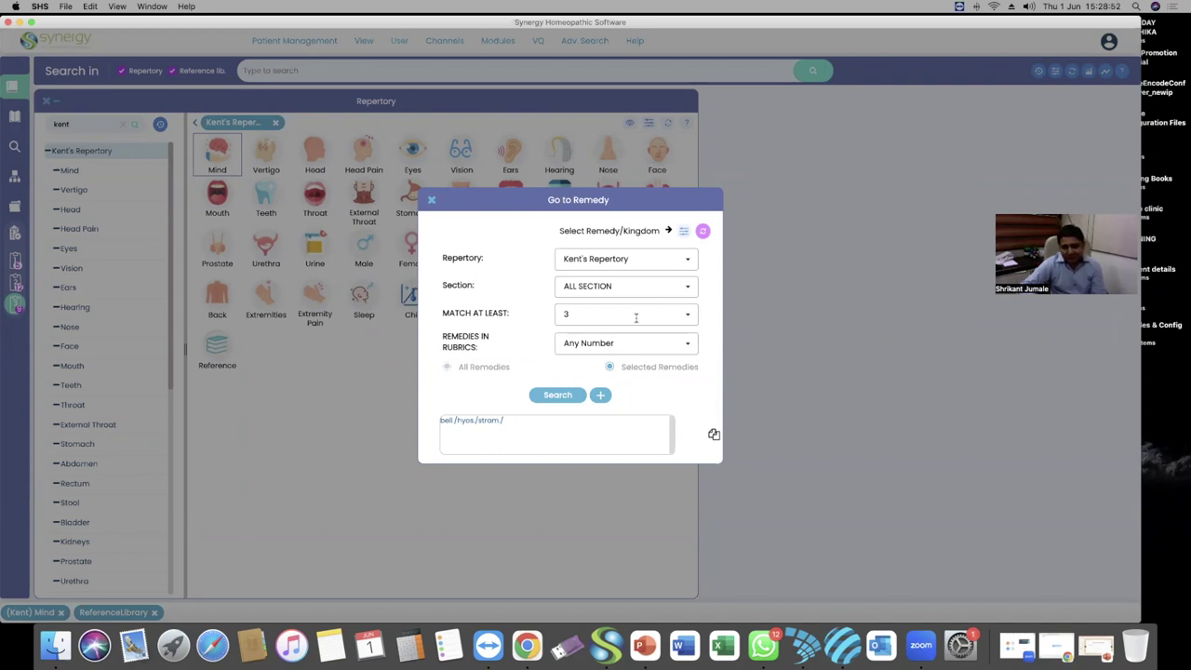
Leave Remedies in Rubrics at Any Number and run the remedy search
left_click(686, 345)
left_click(687, 344)
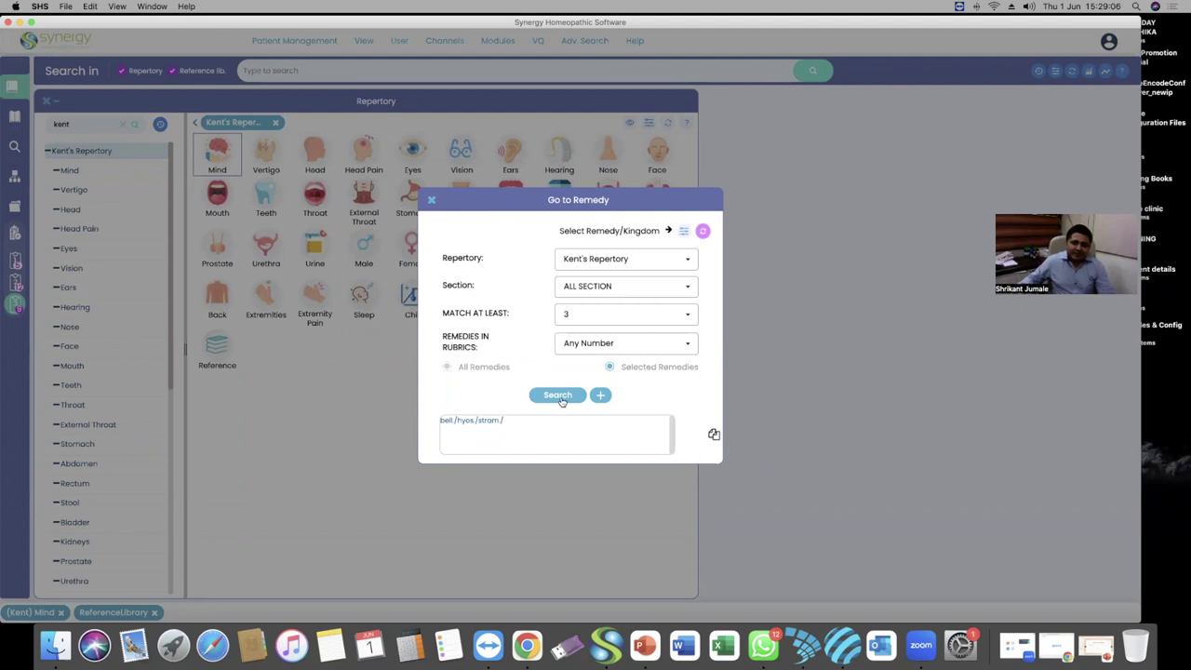
left_click(562, 398)
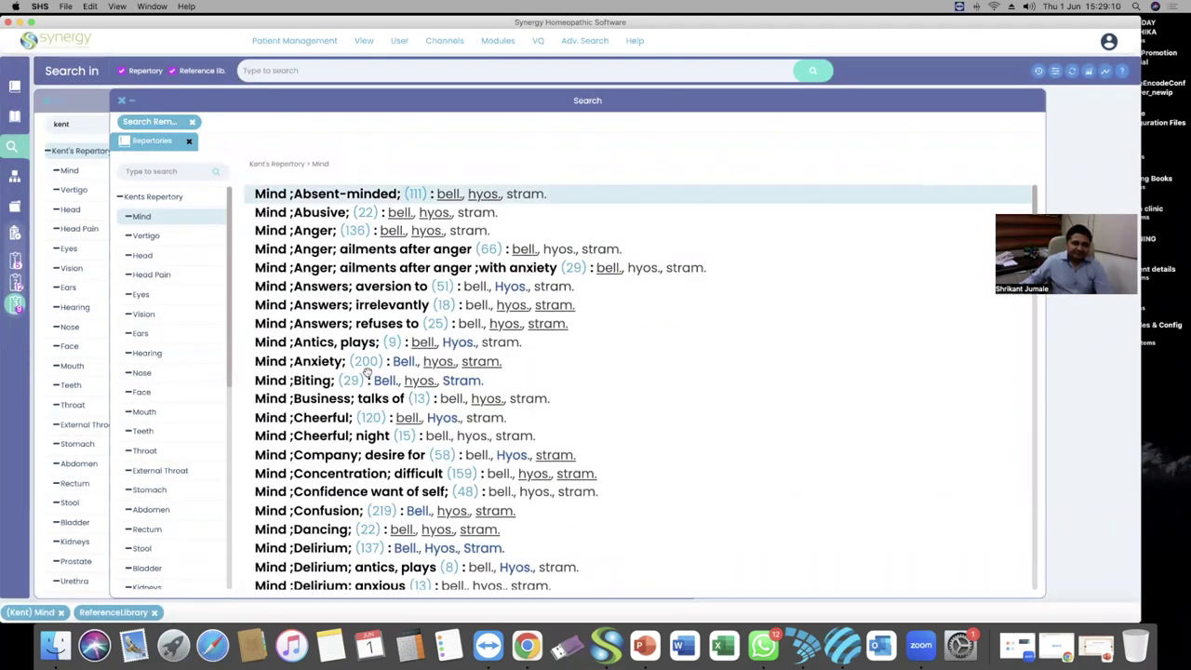
Scroll through the Mind results from Absent-minded to Starting, then bring up the Adv. Search menu
scroll(368, 376, "down", 15)
scroll(369, 376, "down", 15)
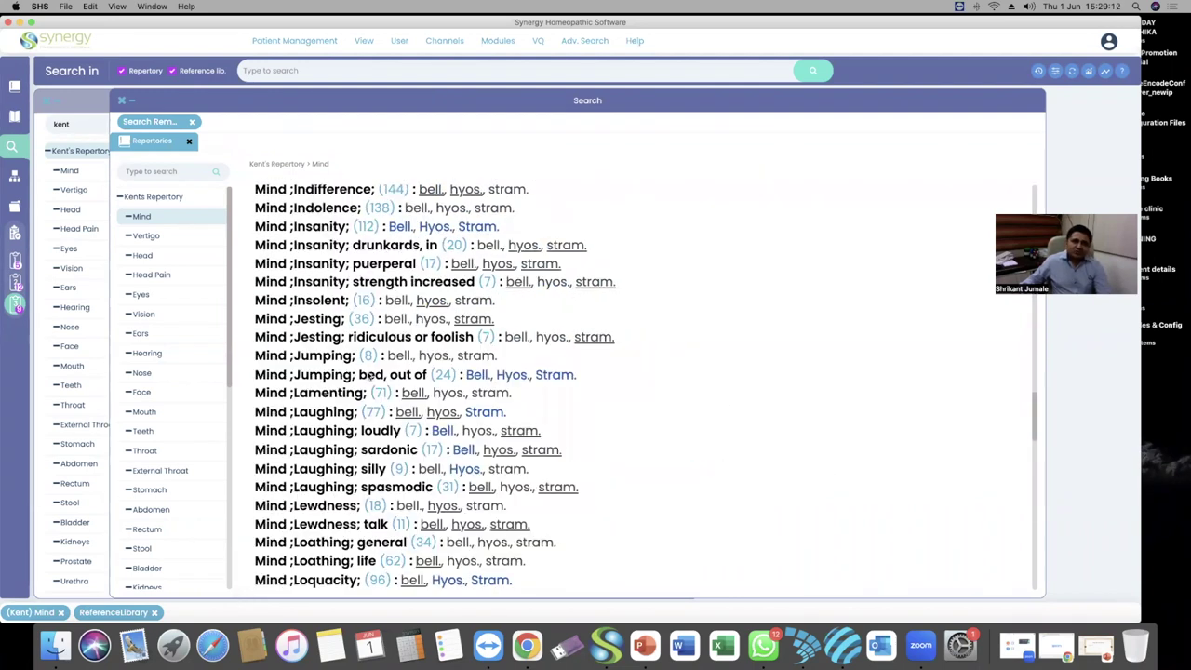
scroll(368, 376, "down", 5)
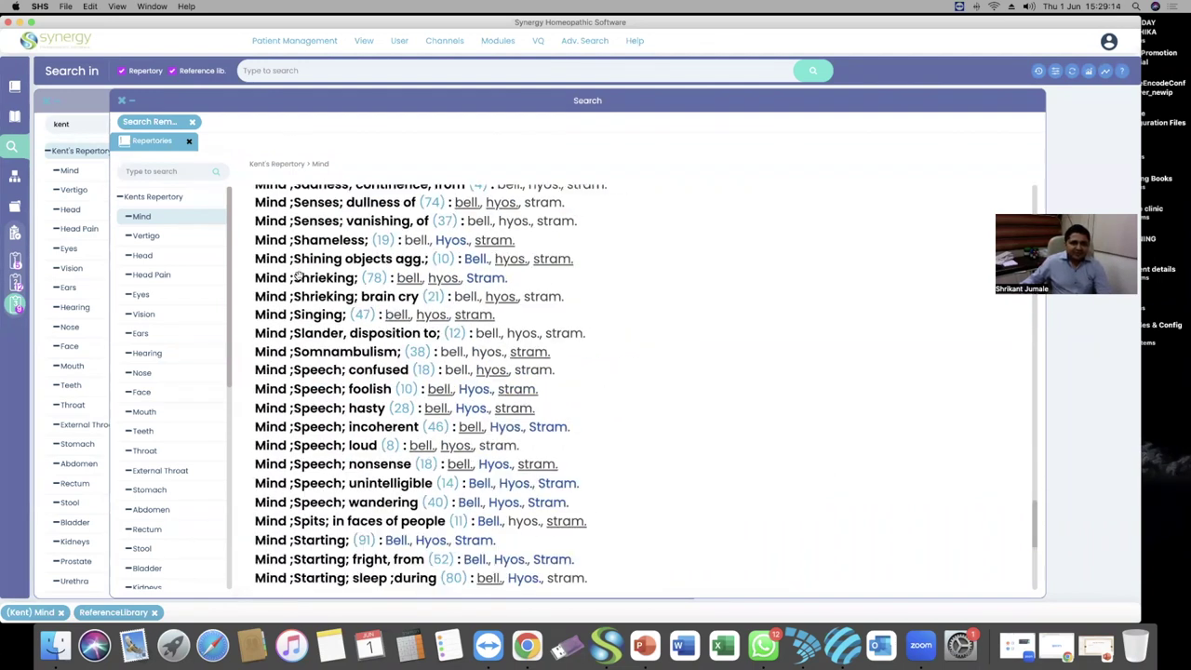
left_click(591, 42)
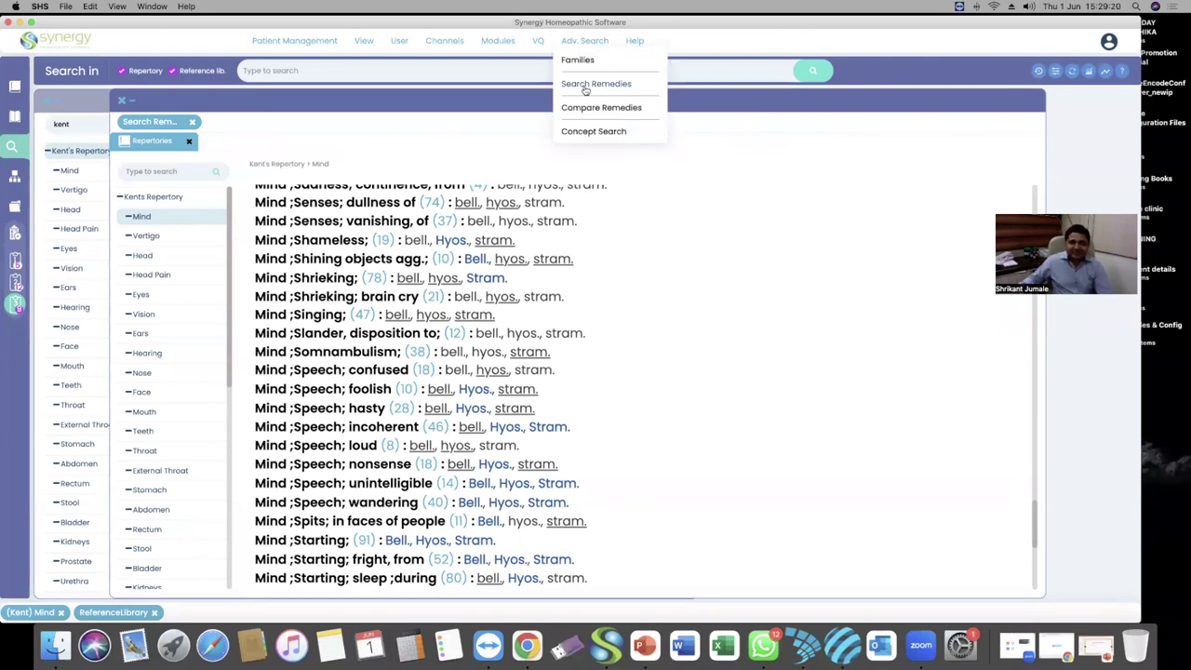
Return to Search Remedies and limit Remedies in Rubrics to 50
left_click(587, 85)
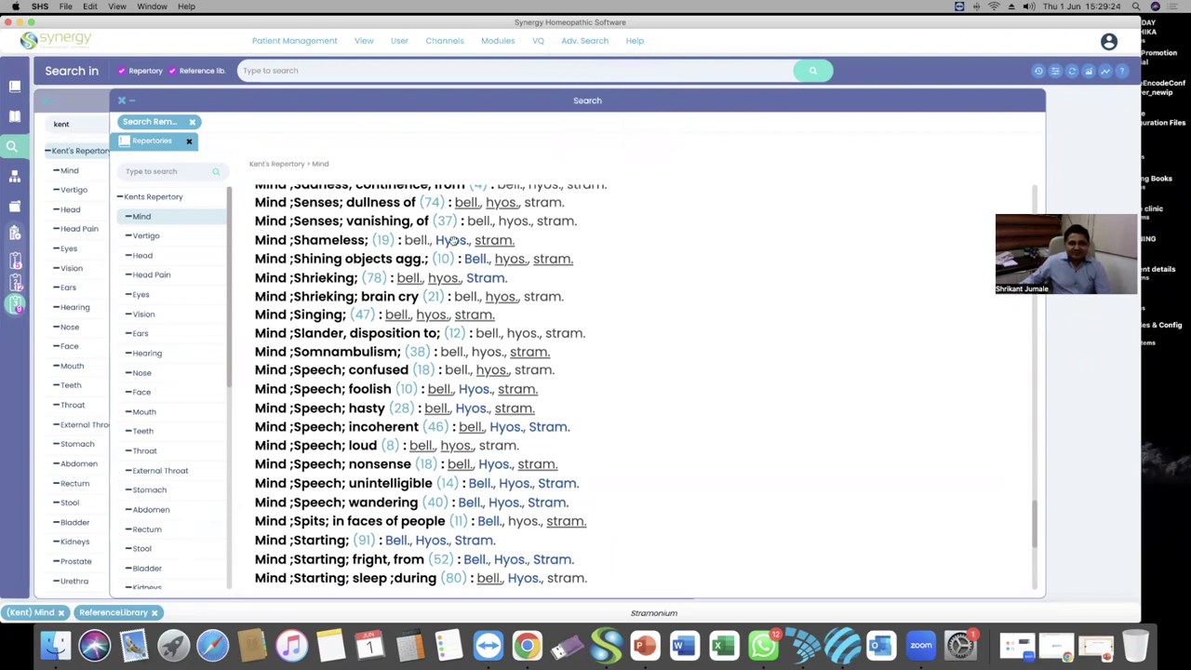
mouse_move(585, 41)
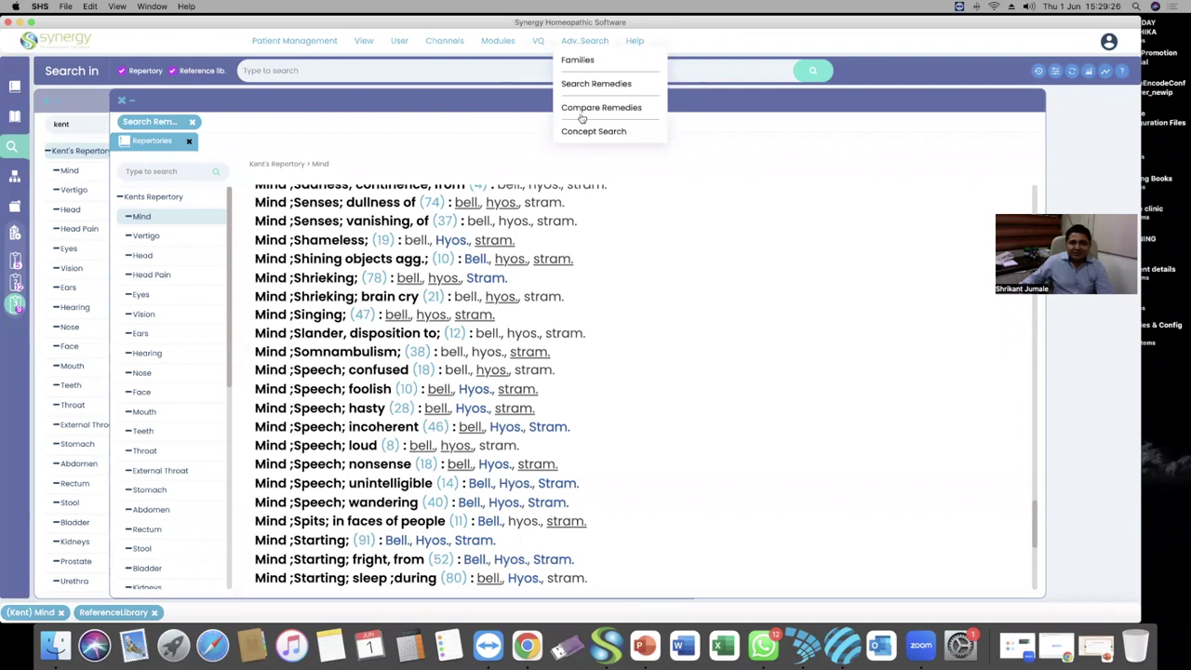
left_click(594, 85)
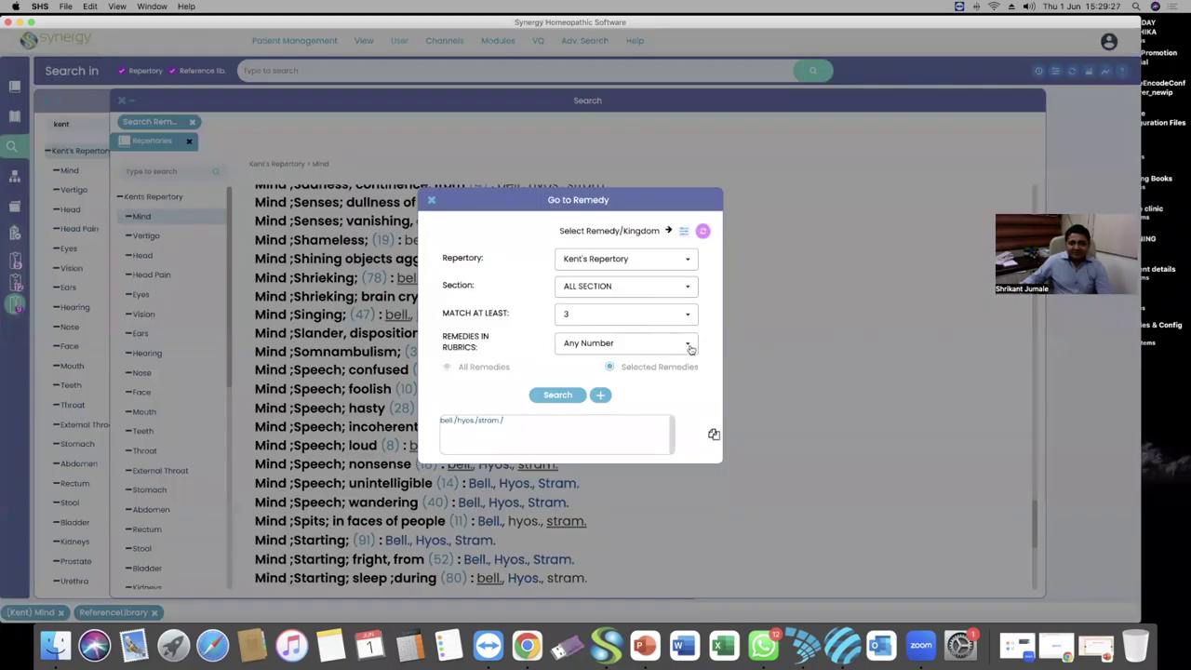
left_click(690, 346)
scroll(619, 398, "down", 2)
left_click(613, 382)
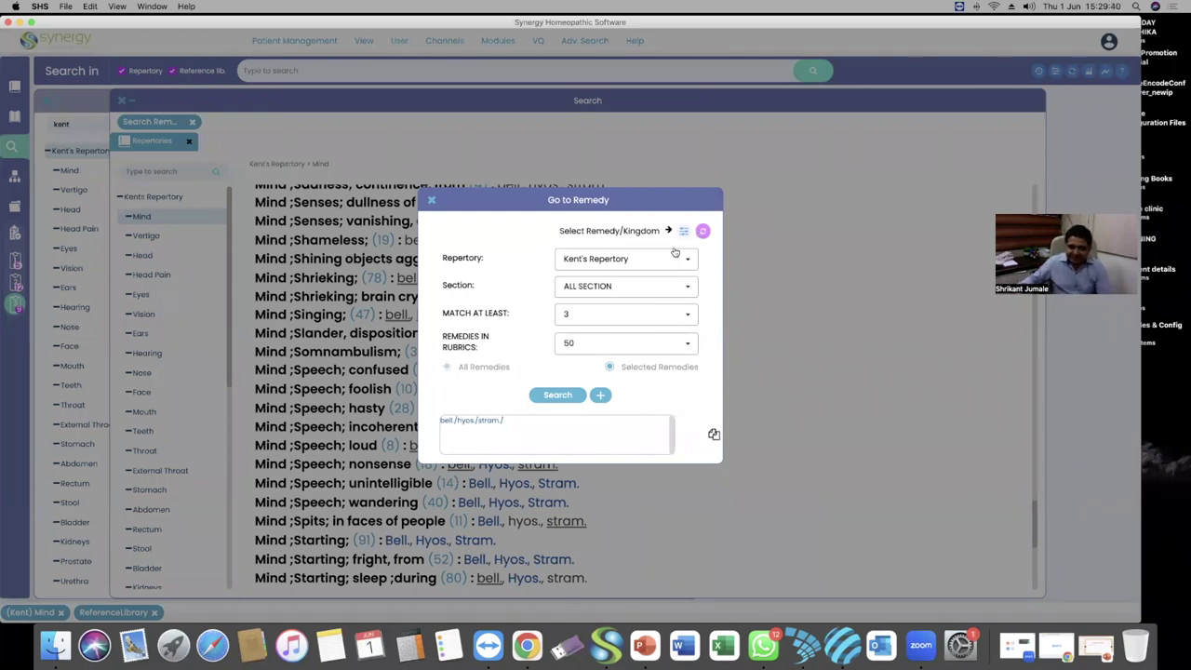
Keep Match At Least at 3 after briefly lowering it to 2
left_click(631, 317)
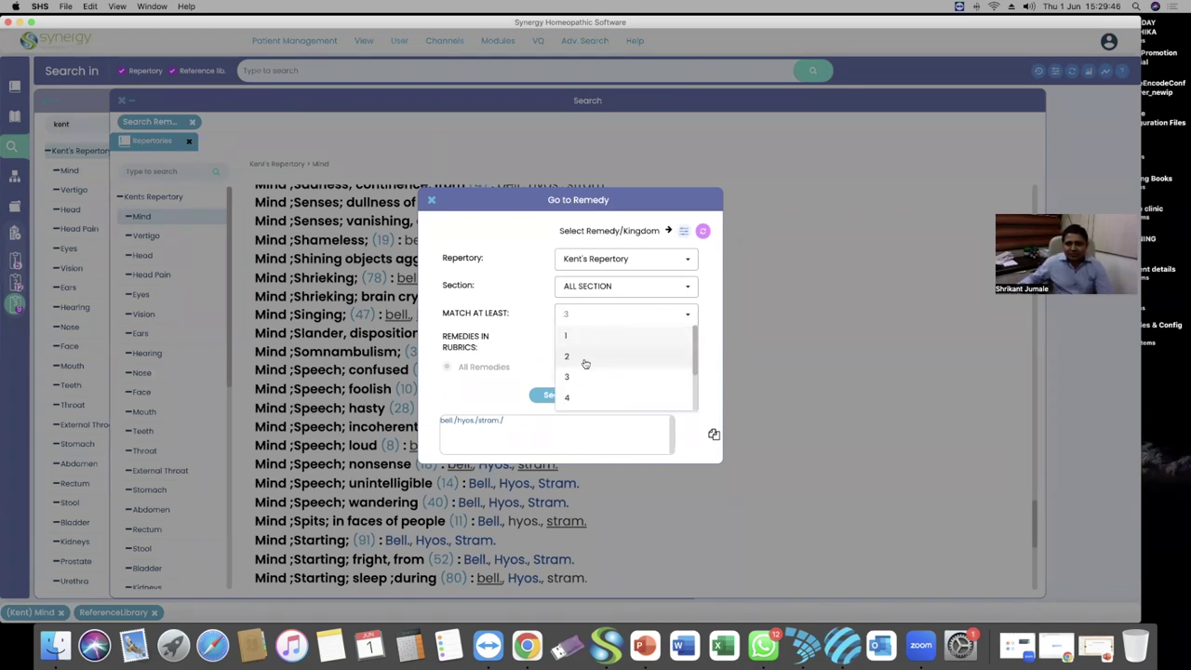
left_click(587, 361)
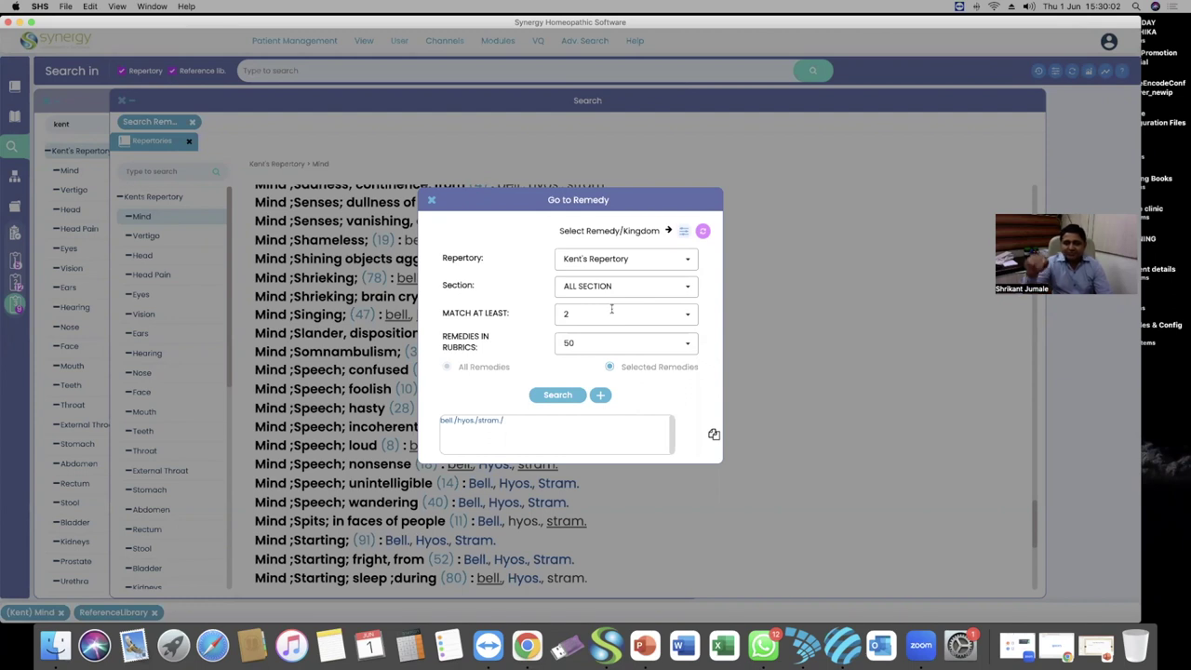
left_click(614, 313)
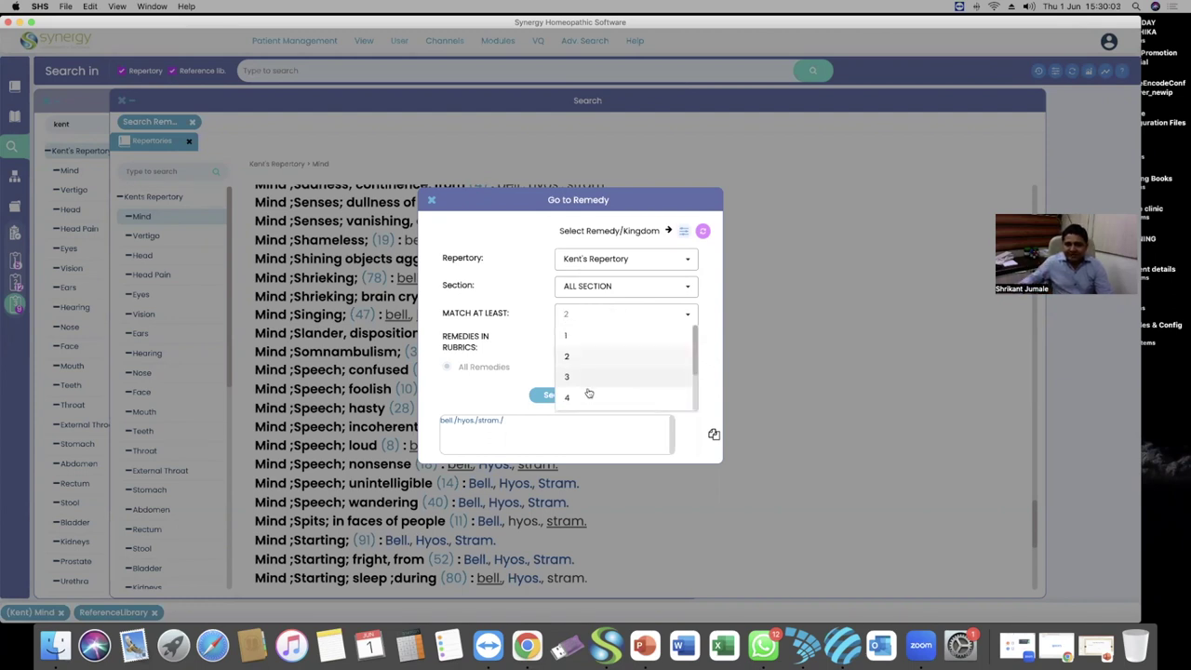
left_click(592, 375)
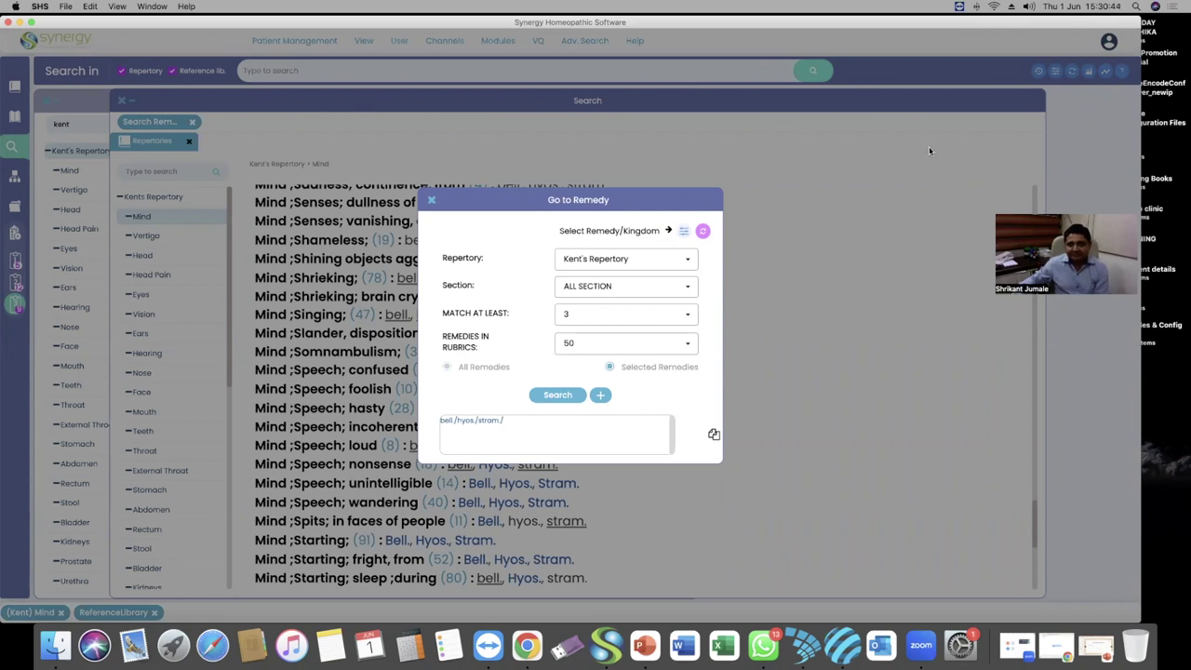
Run the search and scroll through the Mind rubrics of 50 or fewer remedies
left_click(558, 395)
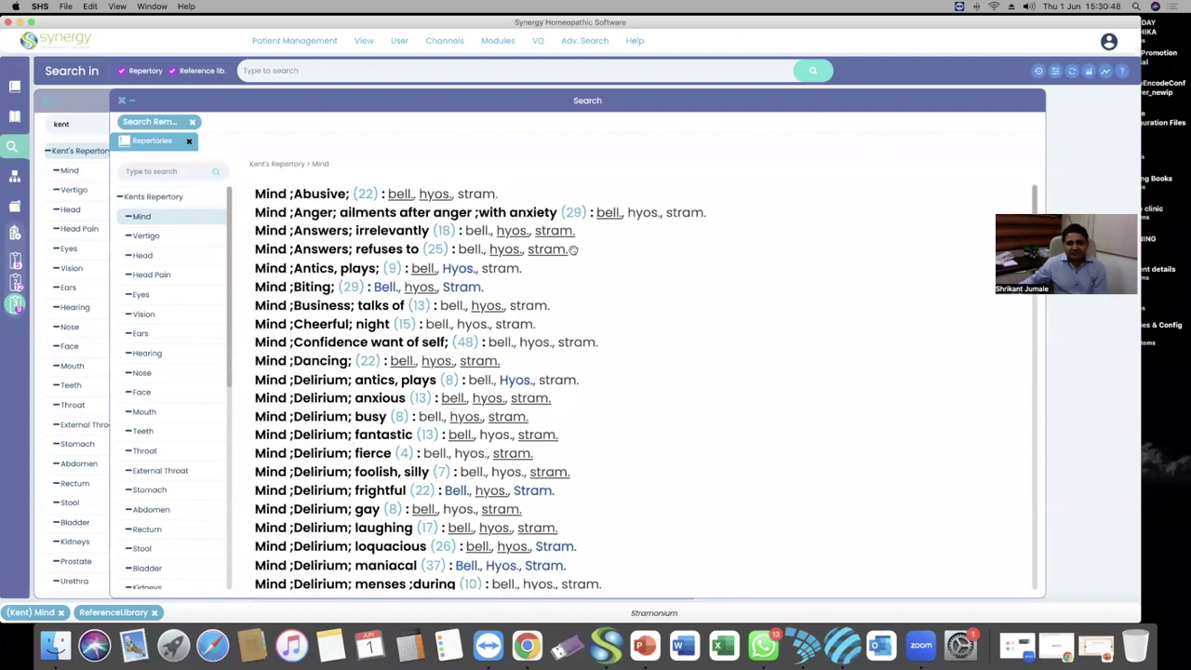
scroll(358, 334, "down", 15)
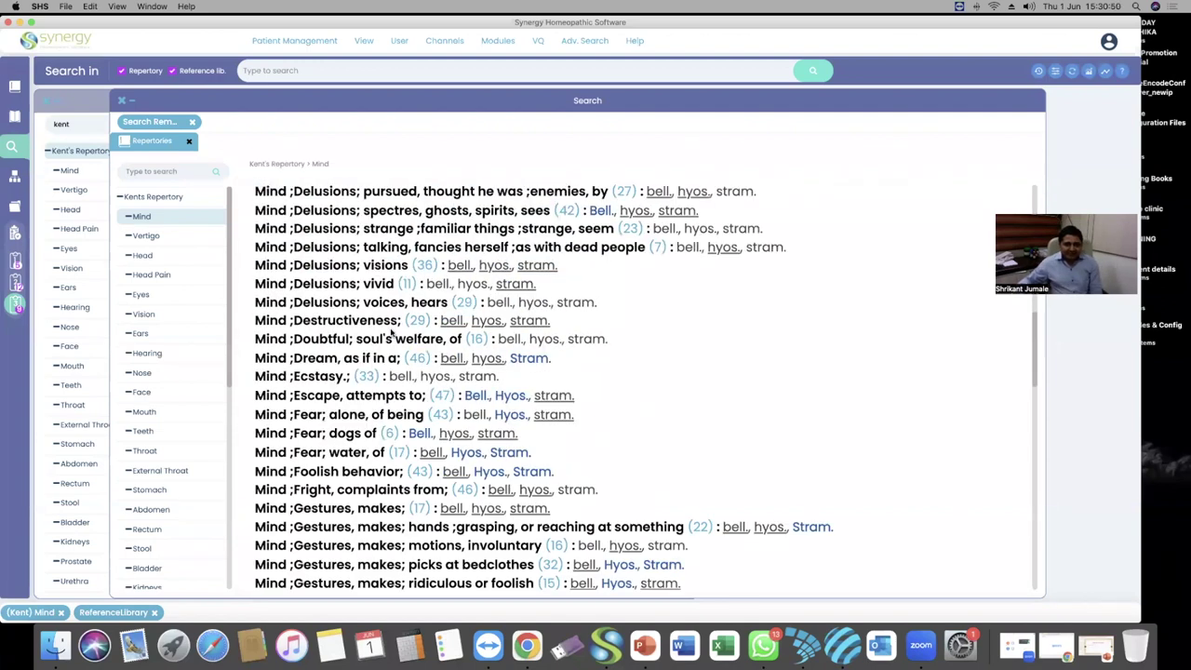
scroll(390, 331, "down", 15)
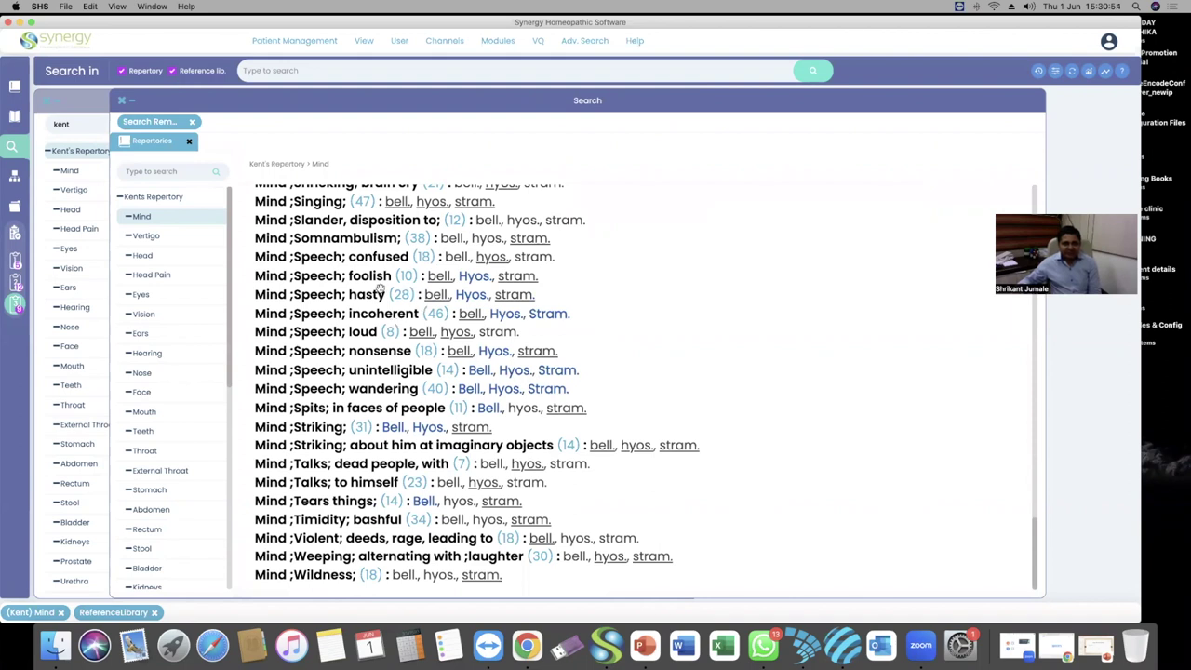
scroll(354, 248, "up", 2)
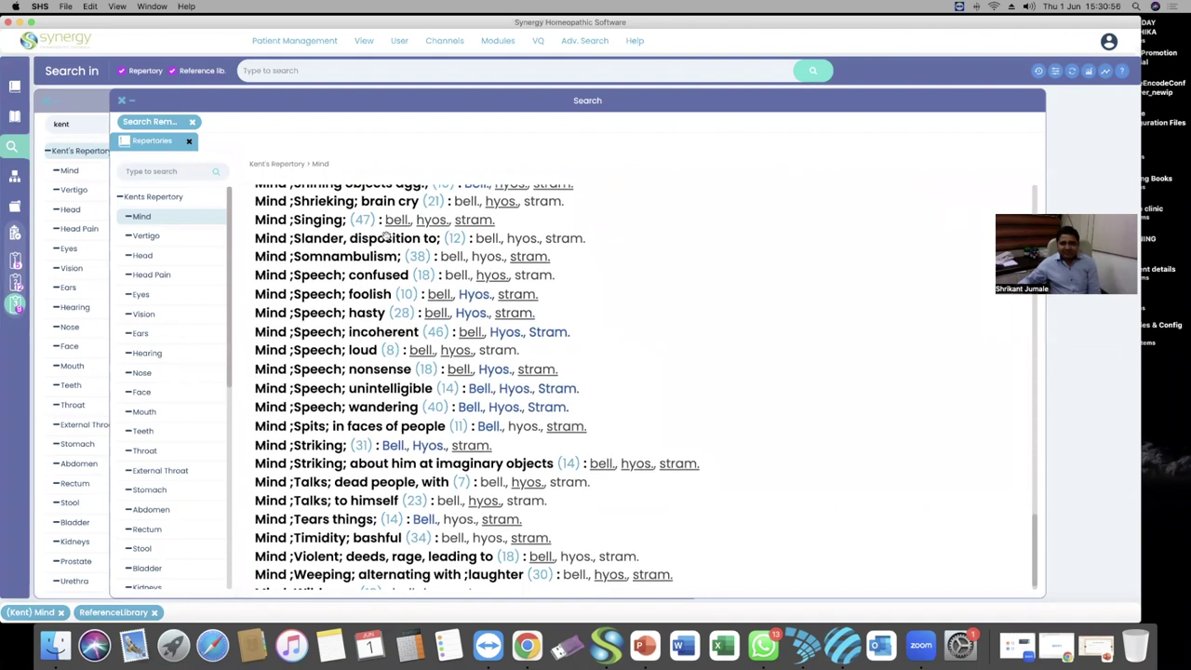
scroll(435, 259, "up", 3)
scroll(423, 268, "up", 9)
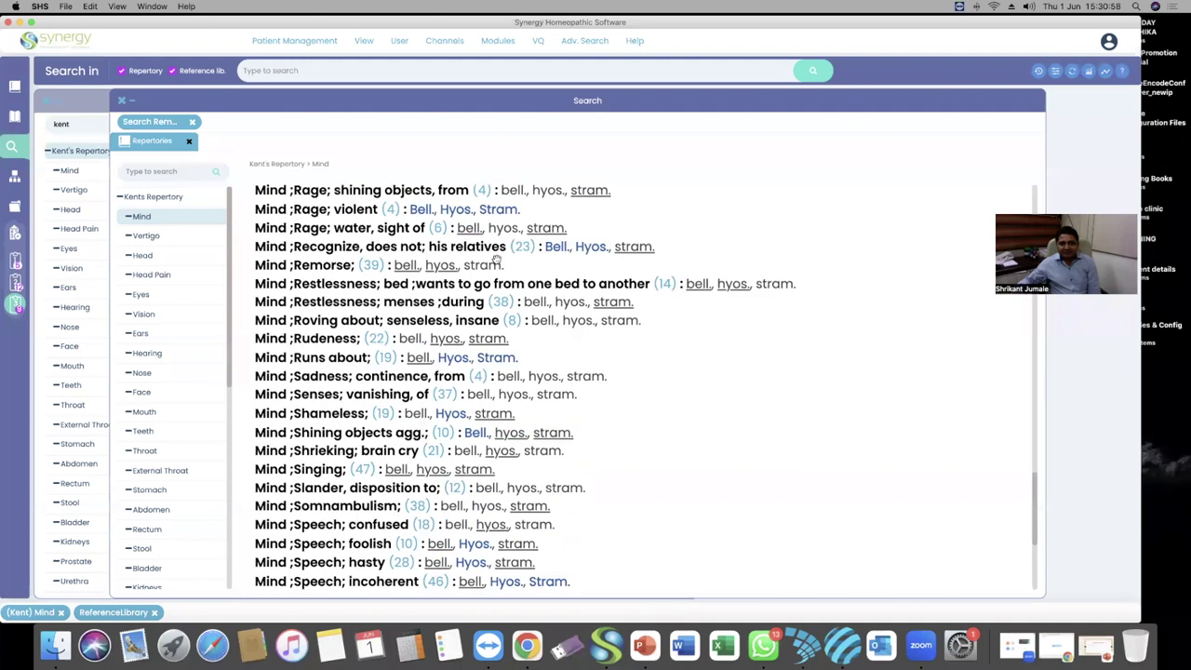
scroll(419, 269, "up", 17)
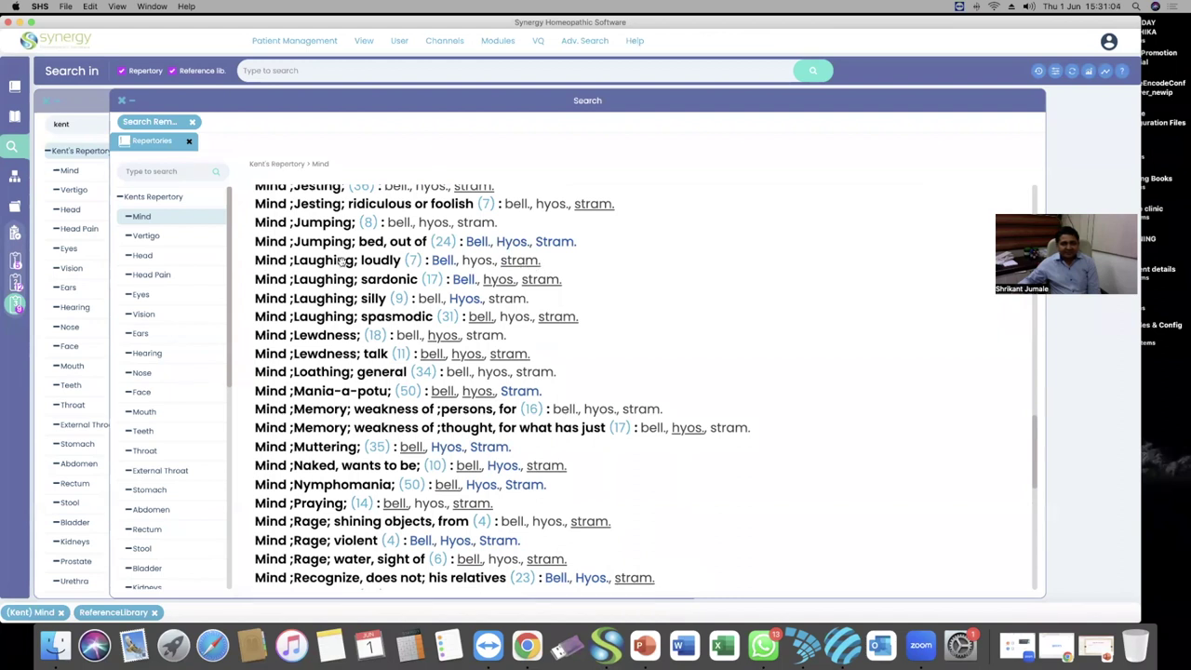
scroll(167, 381, "down", 10)
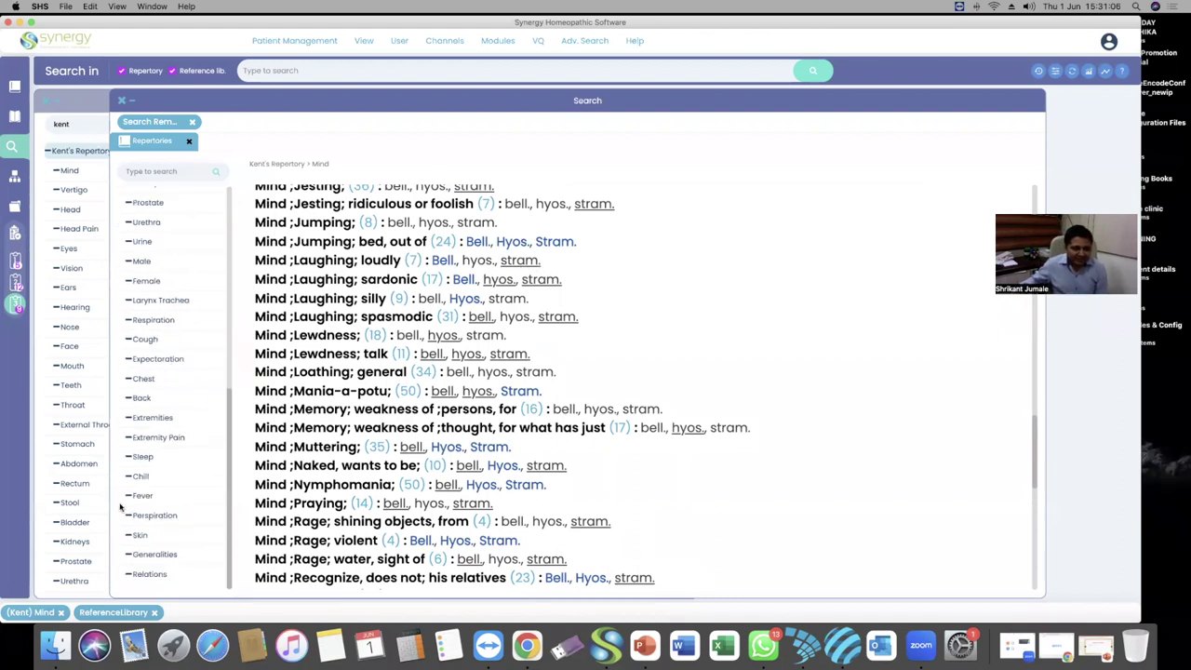
Display and review the Generalities rubrics shared by bell., hyos. and stram
left_click(157, 554)
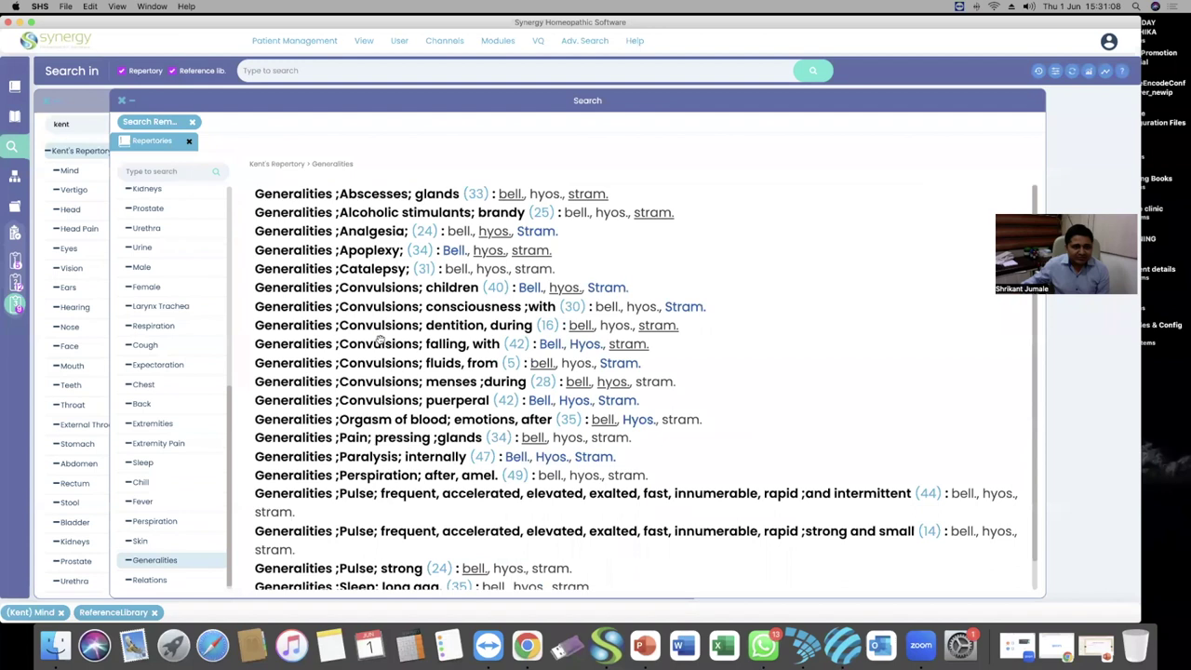
scroll(410, 256, "down", 1)
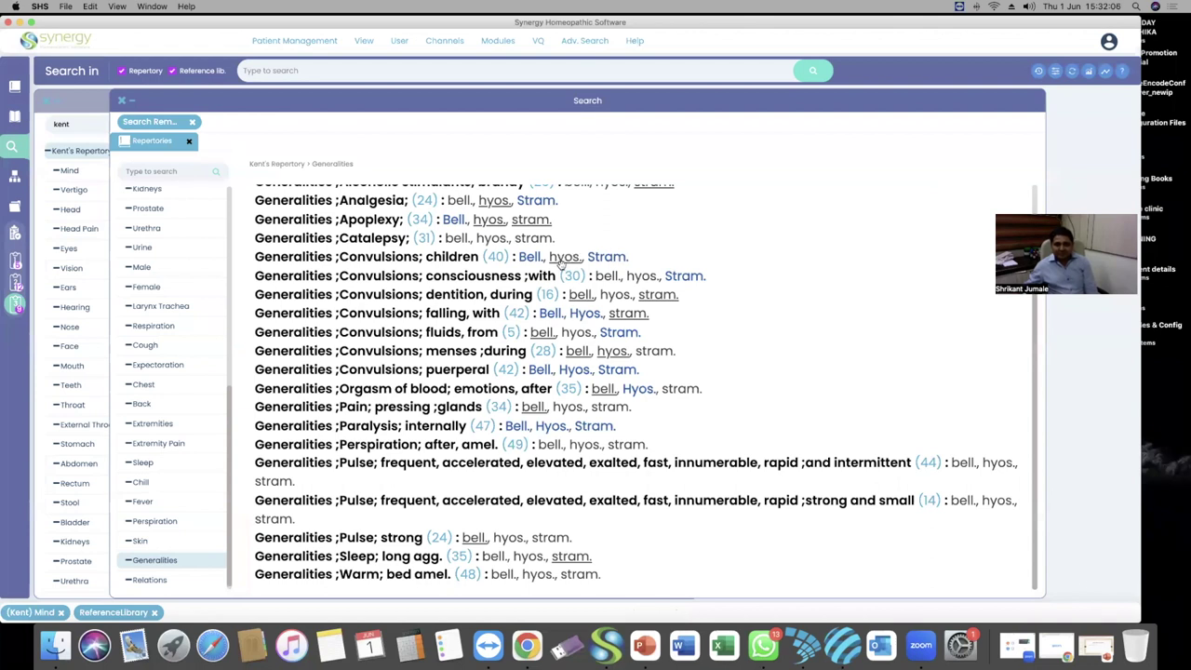
scroll(559, 271, "up", 1)
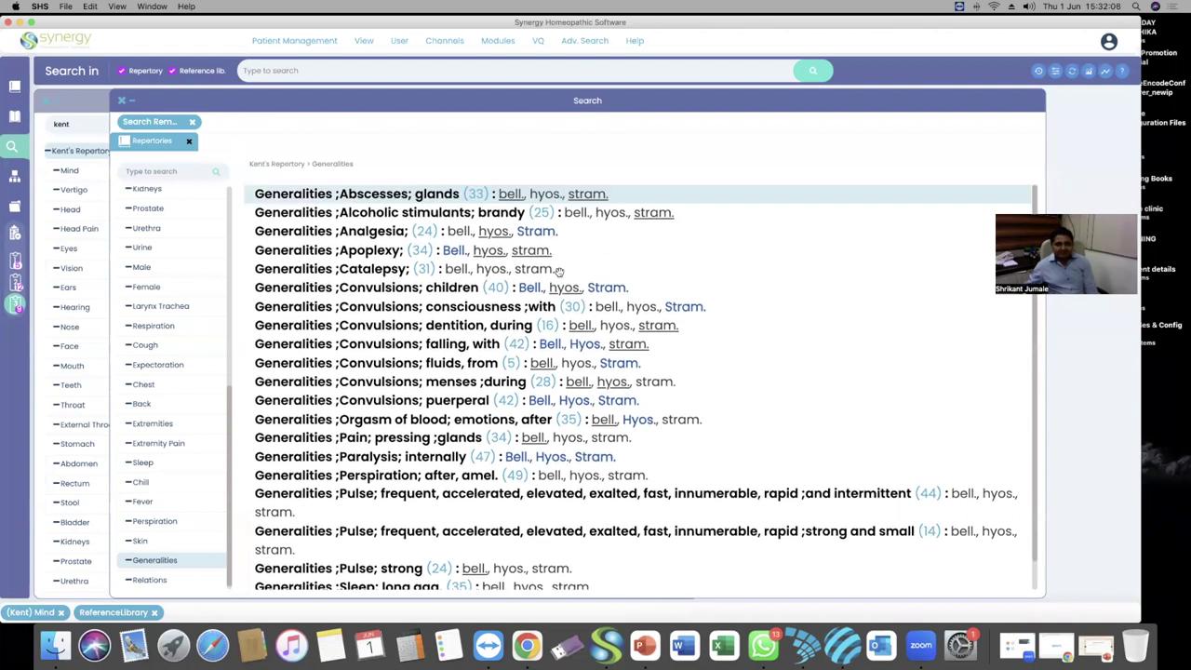
scroll(160, 298, "up", 4)
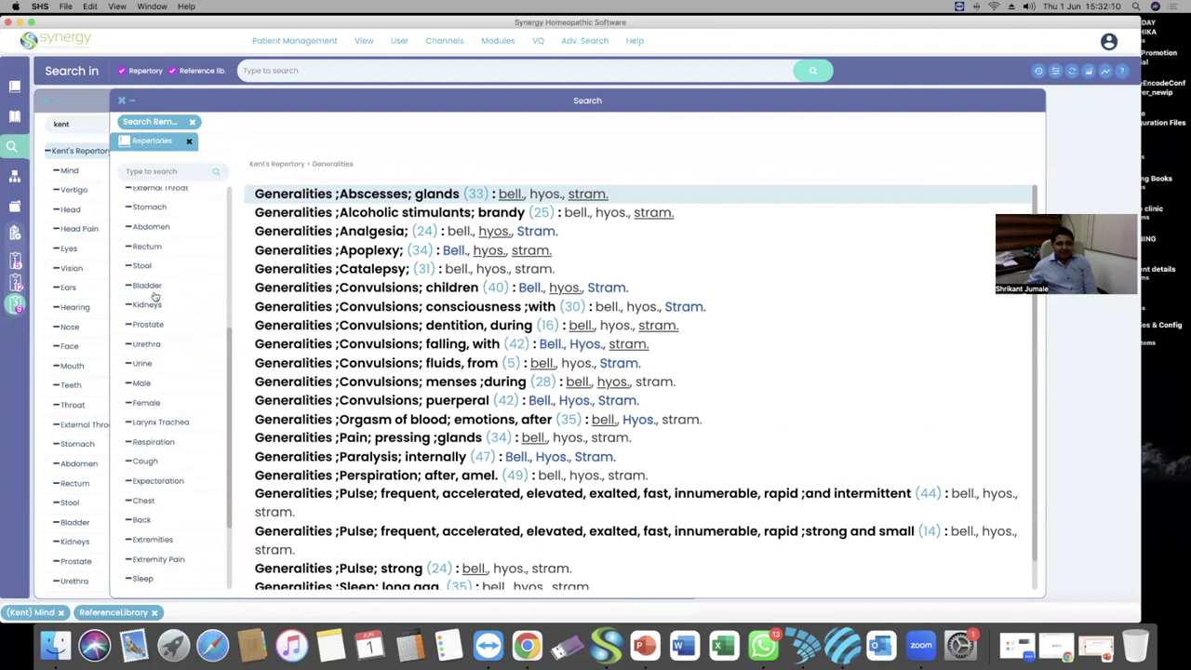
scroll(156, 294, "up", 6)
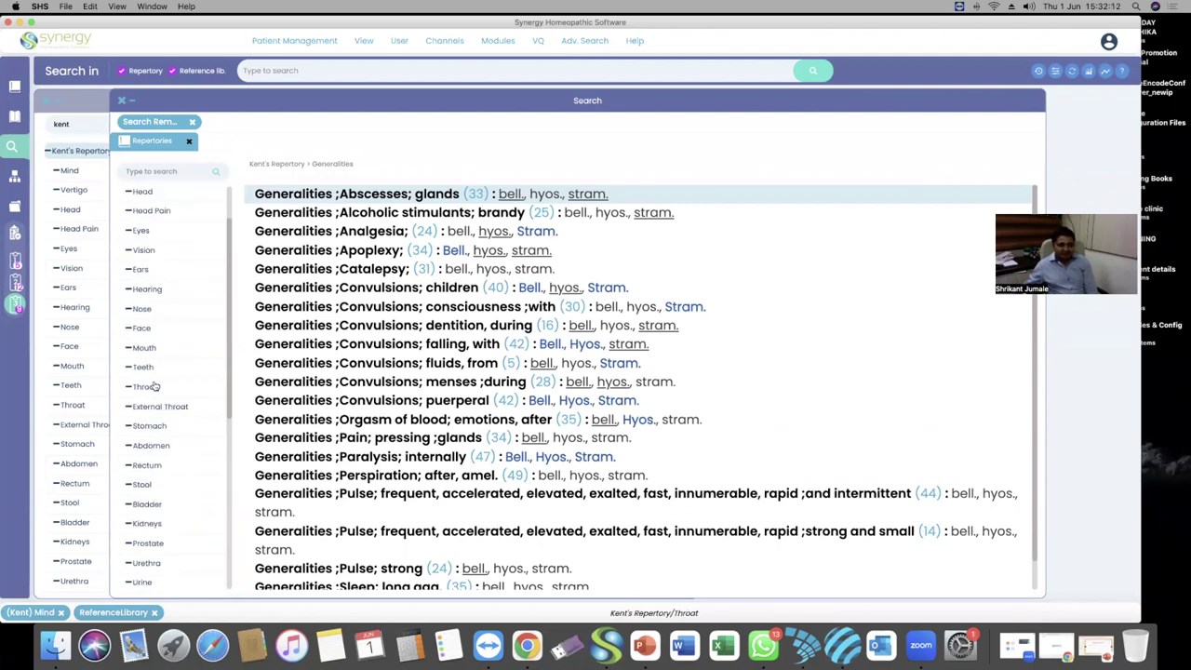
scroll(156, 387, "down", 3)
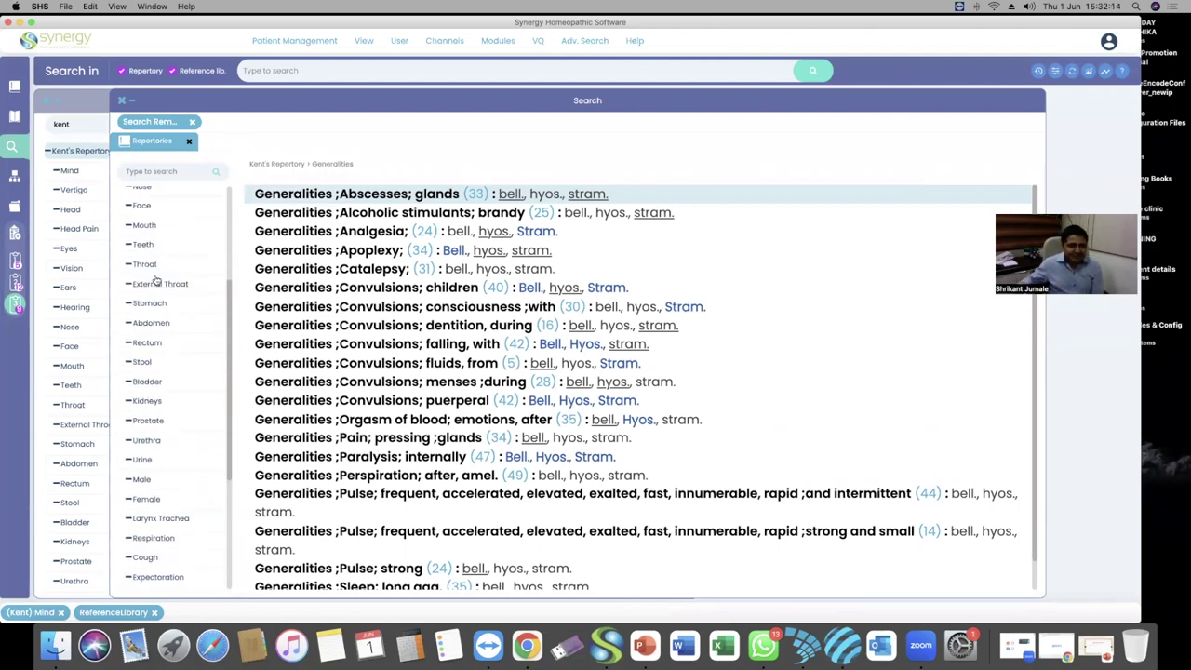
scroll(145, 372, "up", 2)
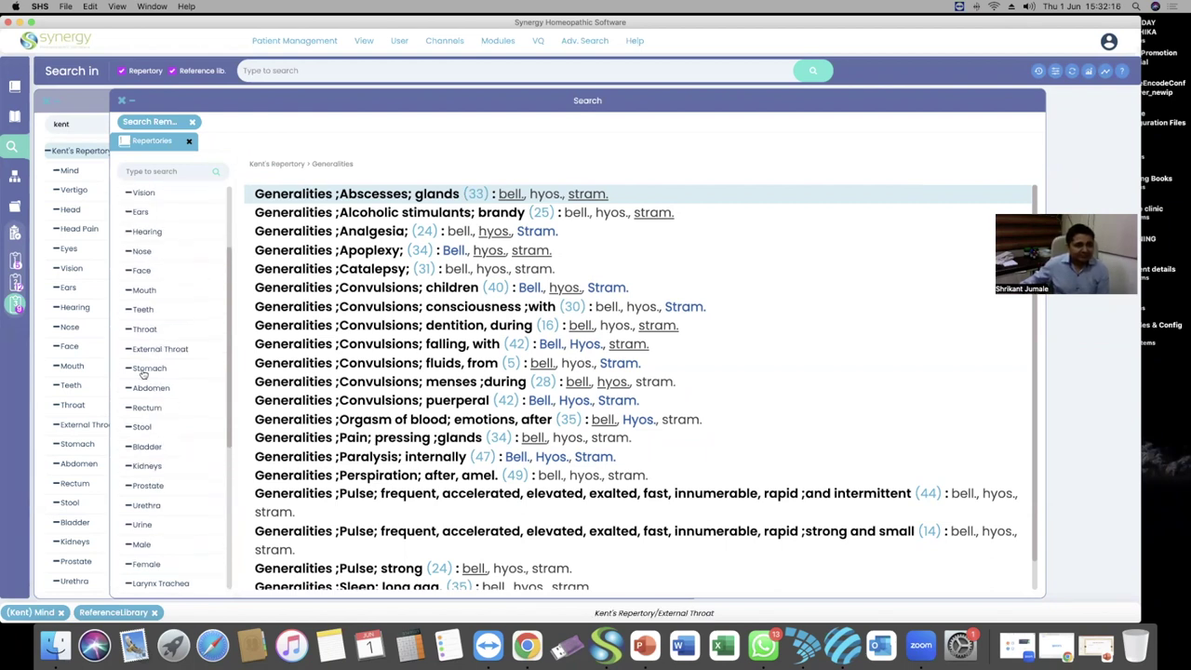
scroll(144, 372, "down", 8)
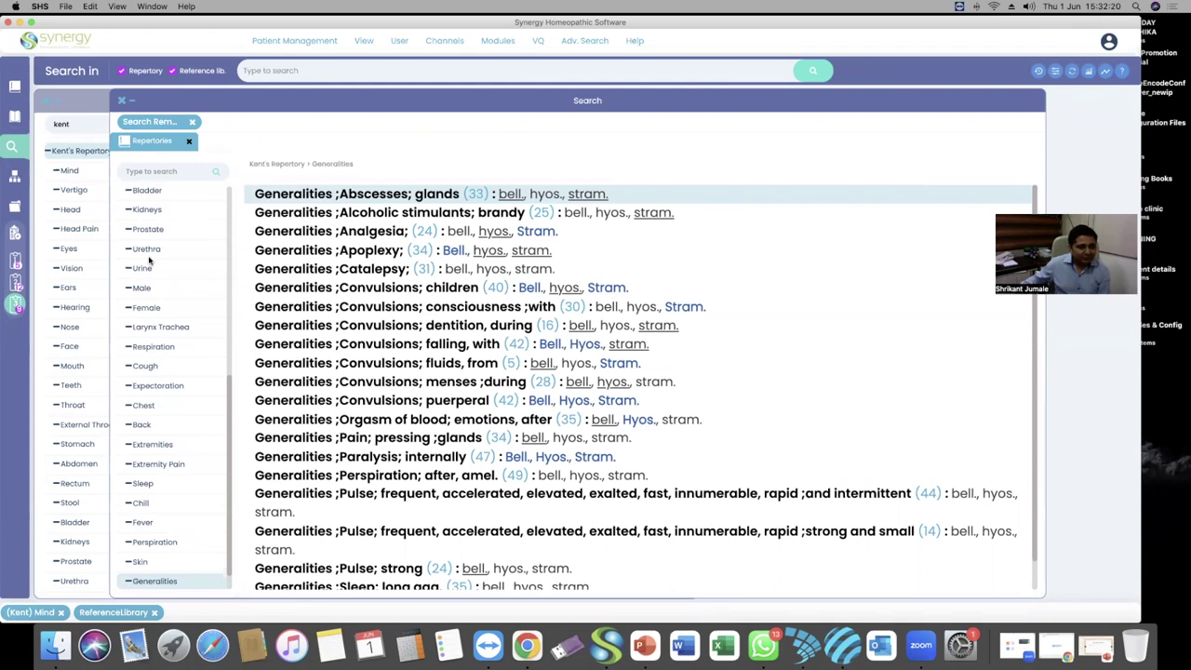
Step through the Cough, Expectoration and Chest results, then collapse the Kent's chapter list
left_click(143, 369)
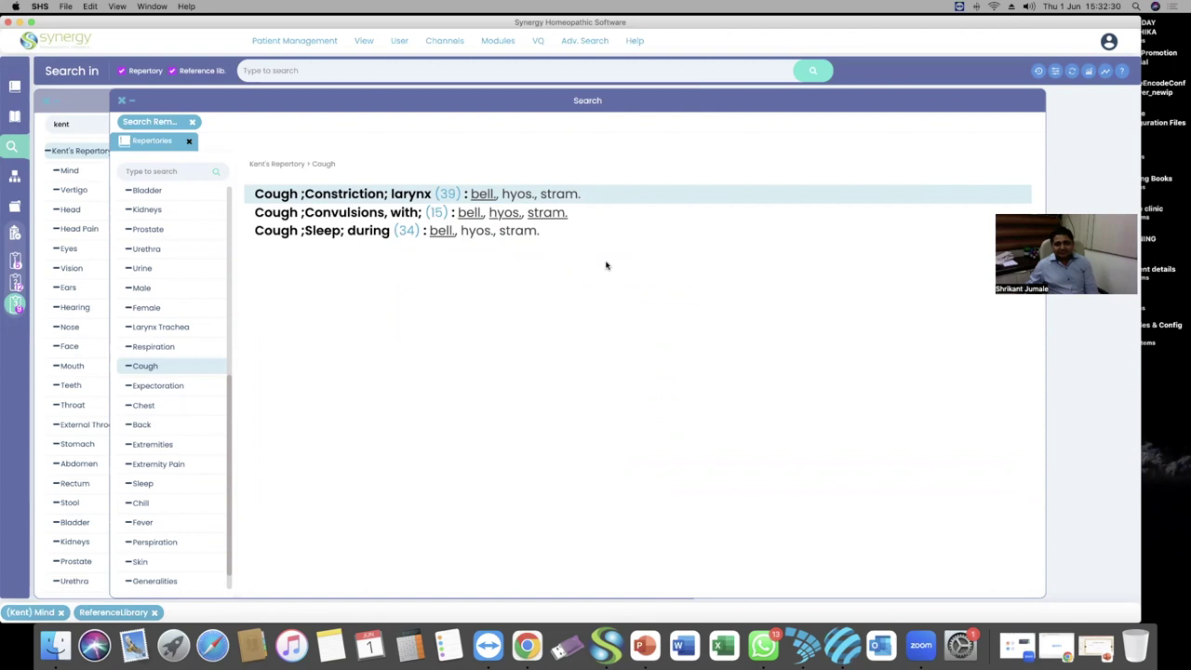
left_click(147, 386)
left_click(145, 406)
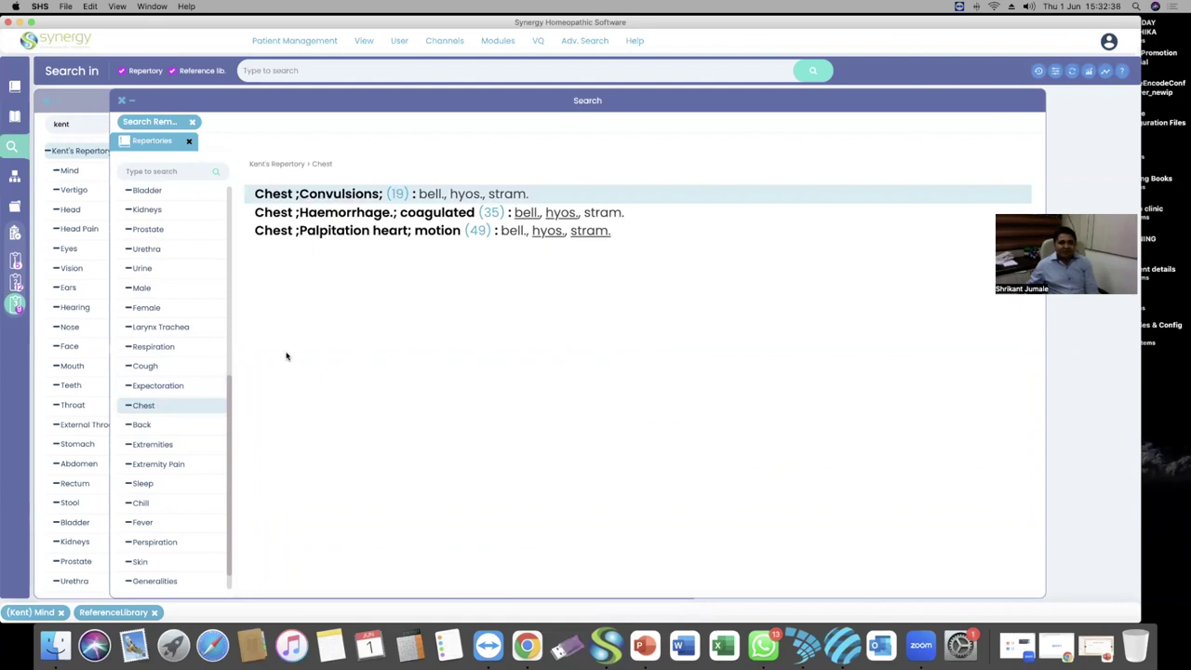
scroll(169, 346, "up", 10)
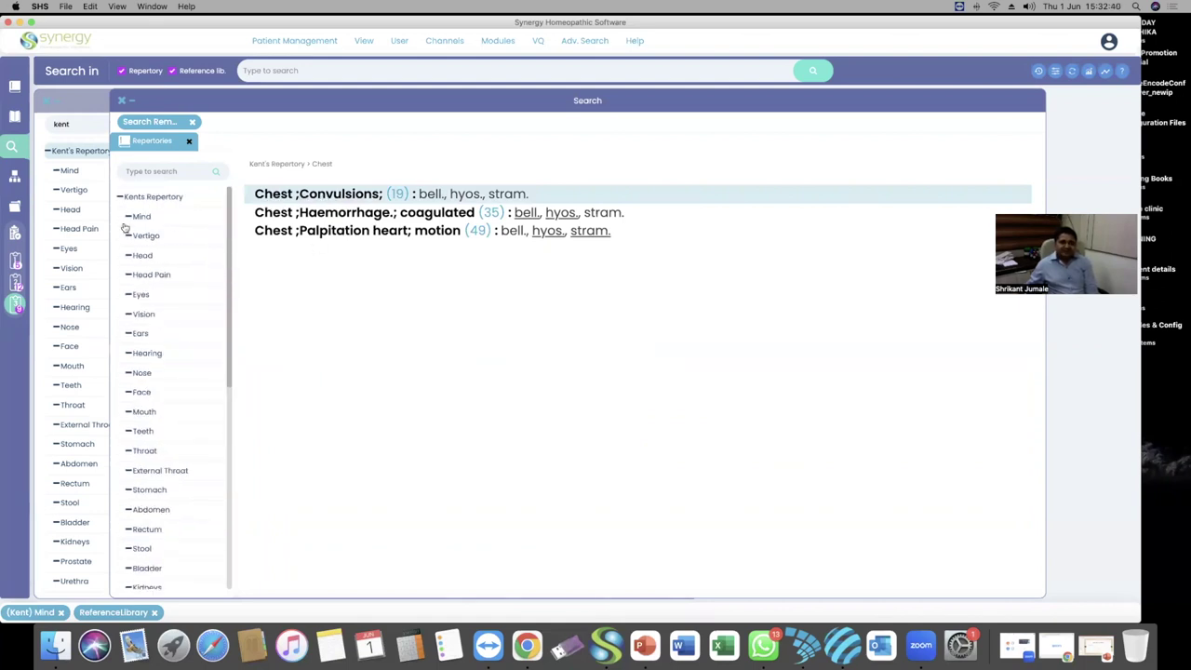
left_click(122, 198)
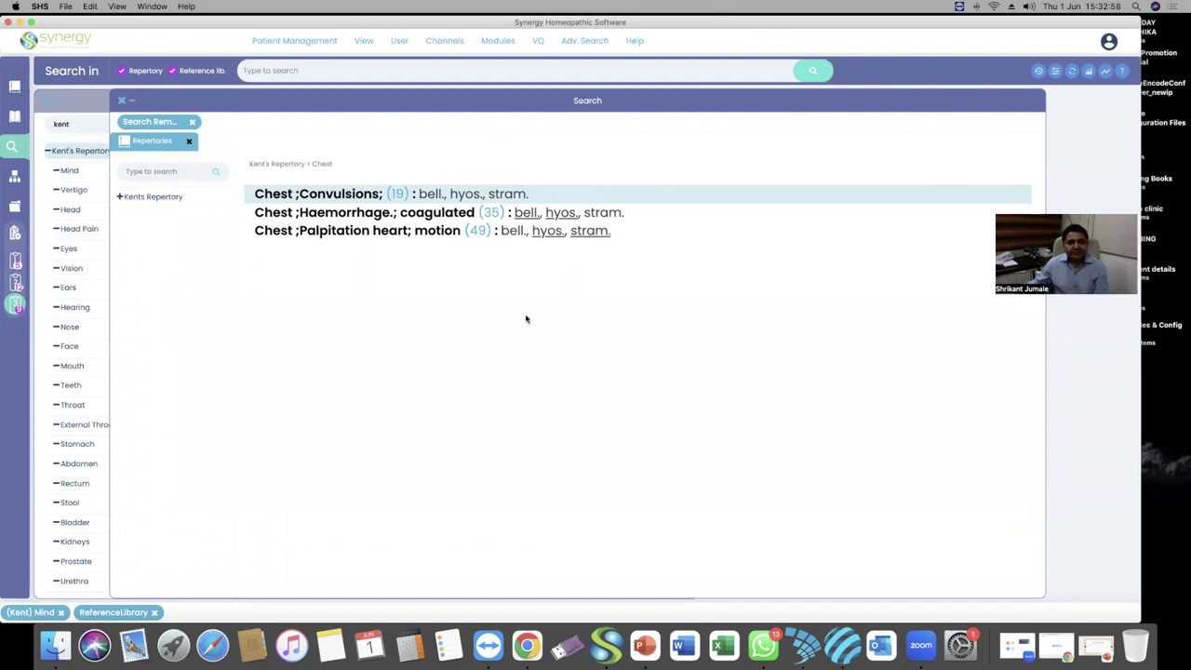
Start a new Search Remedies, reset the form to defaults, and bring up the remedy/kingdom picker
left_click(567, 42)
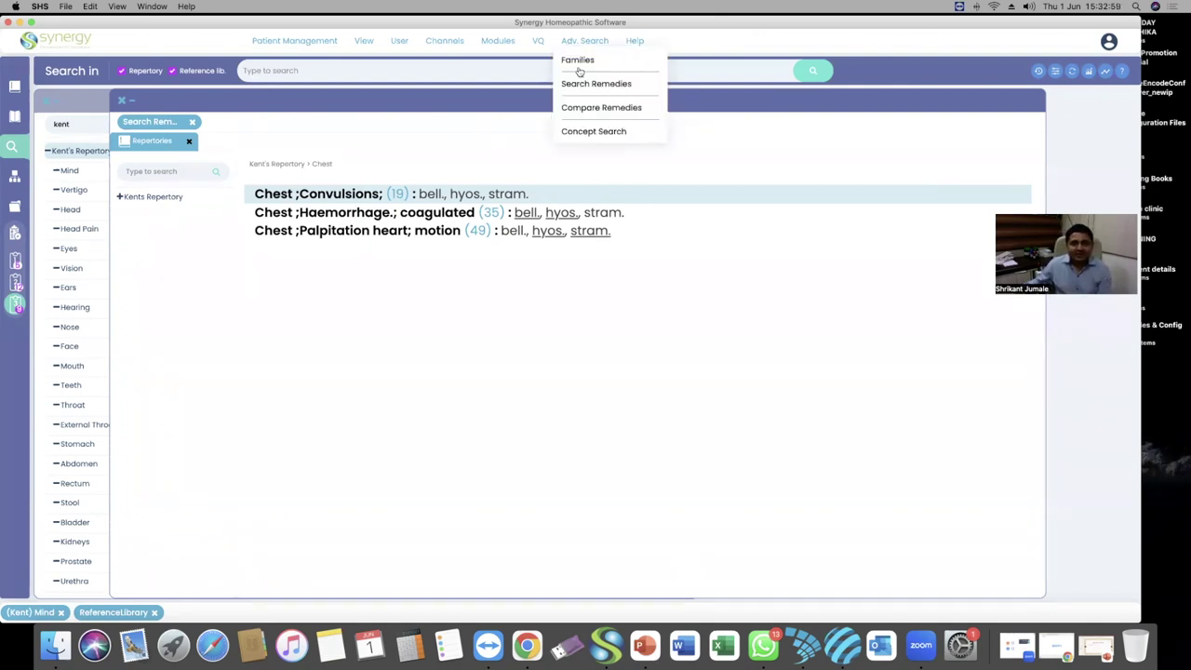
left_click(584, 43)
left_click(584, 43)
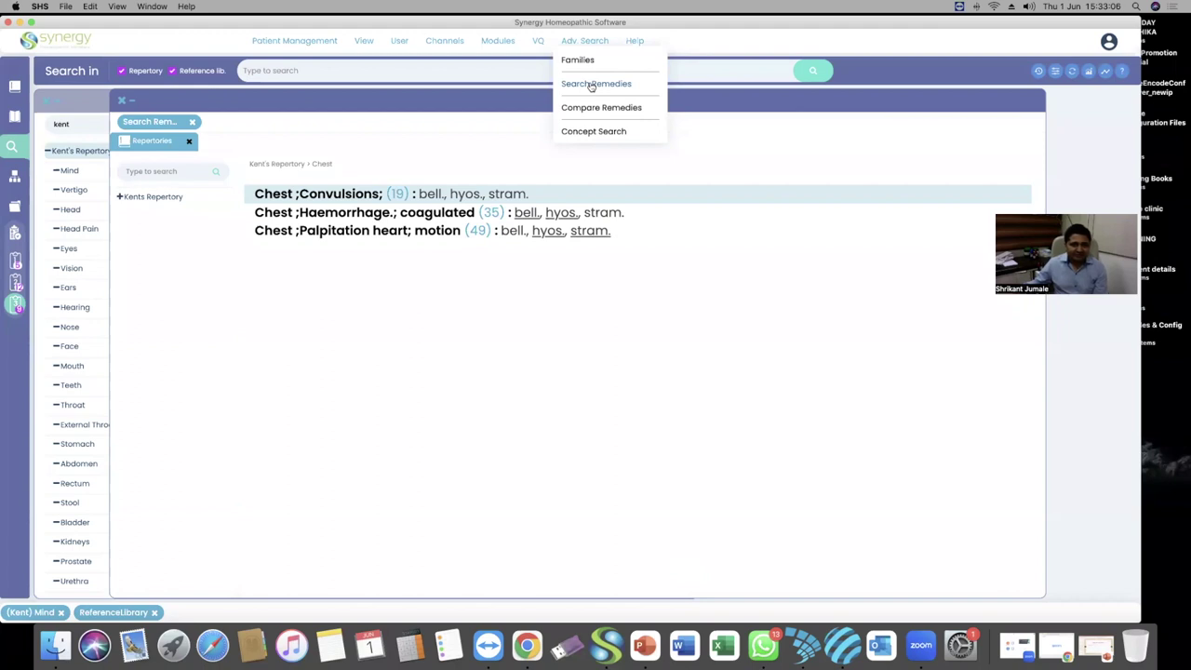
left_click(591, 85)
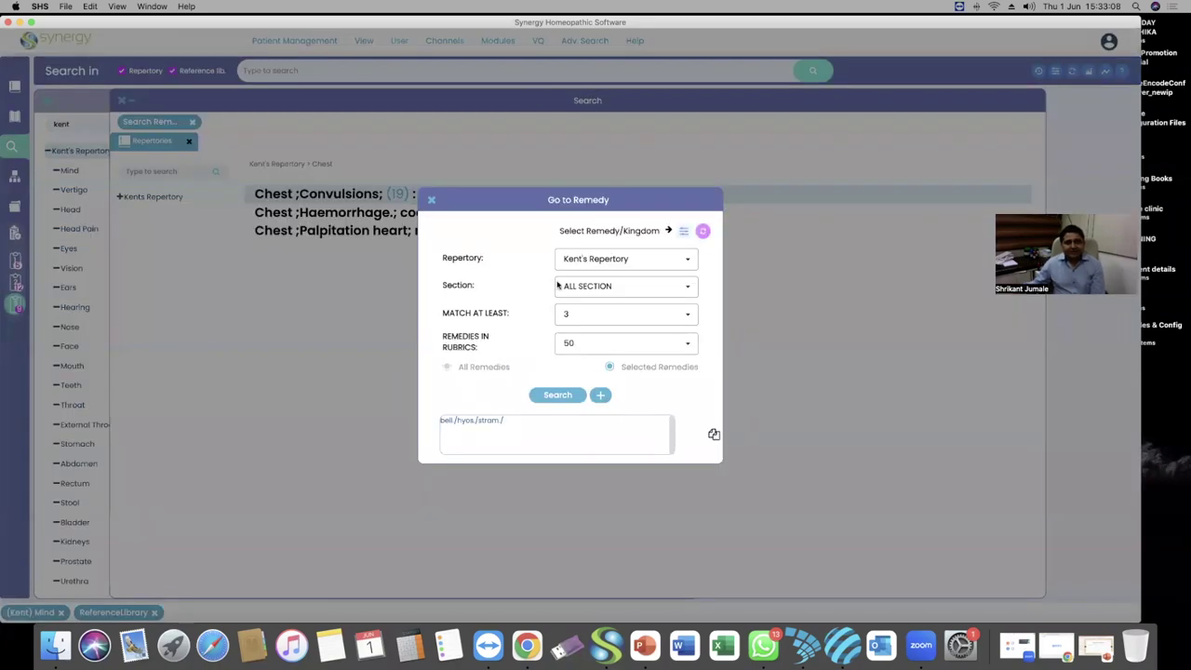
left_click(703, 232)
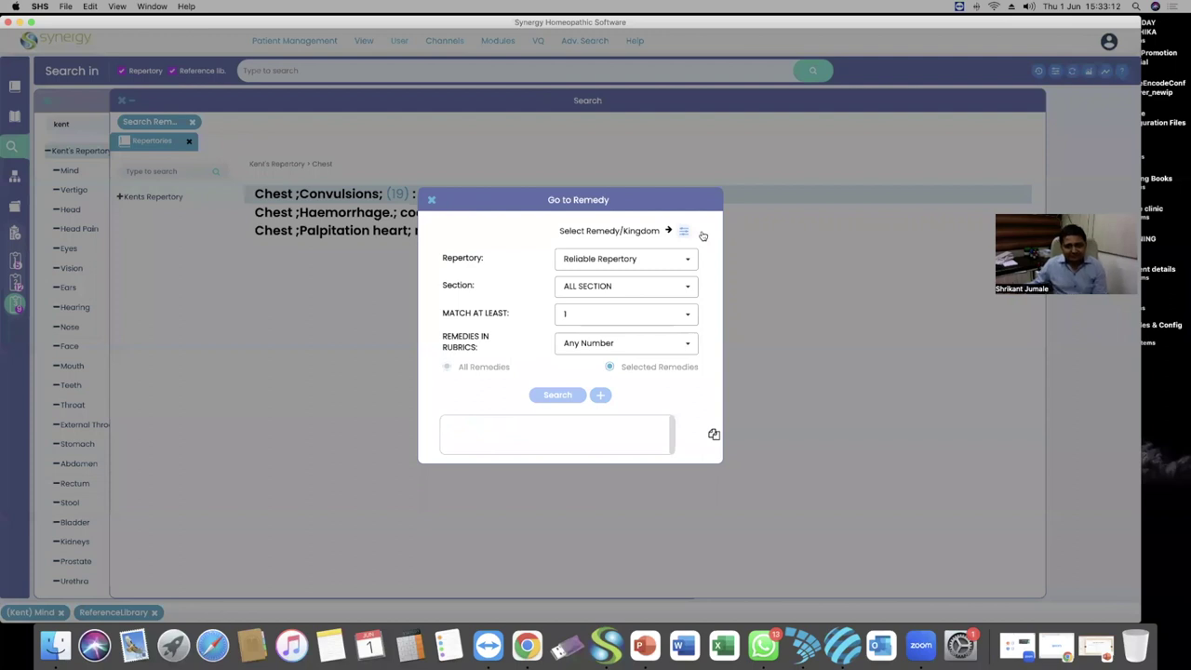
left_click(683, 231)
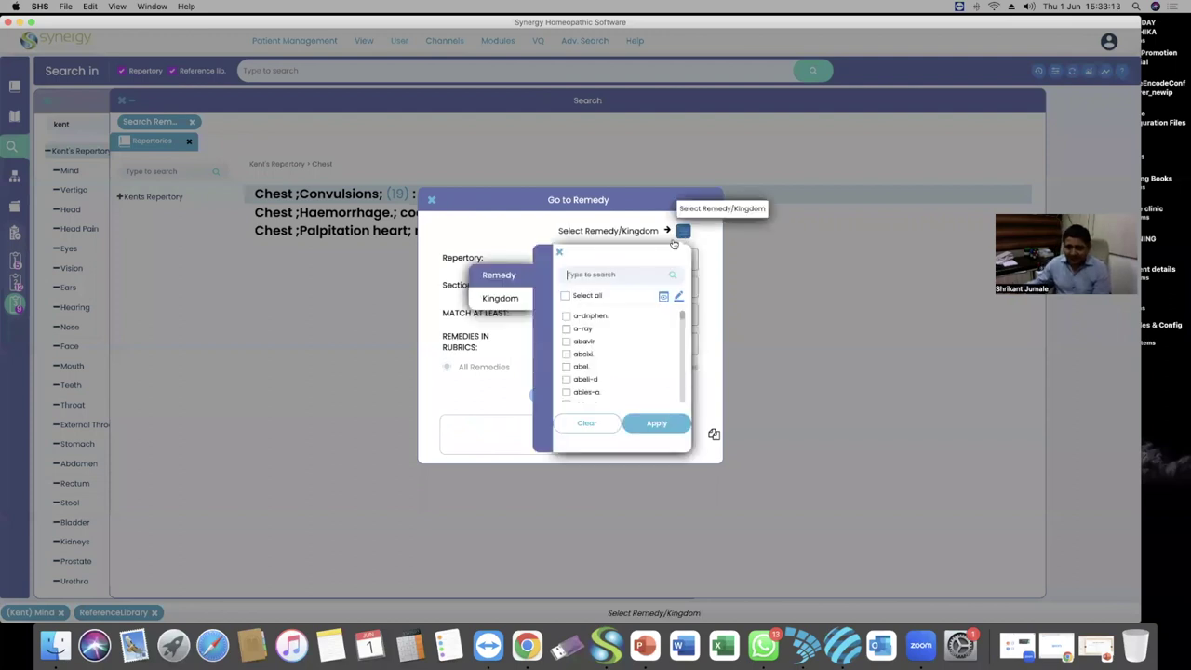
Tick Reptilia (Reptiles) under Animals > Vertebrata in the picker's Kingdom tab
left_click(512, 302)
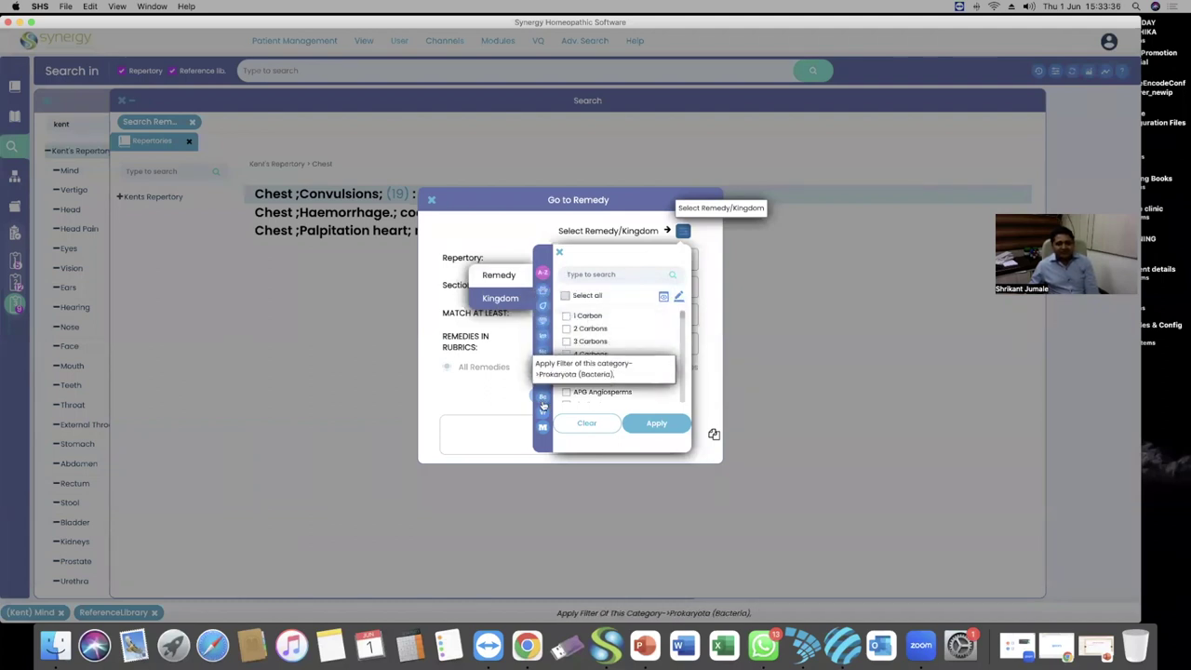
left_click(545, 308)
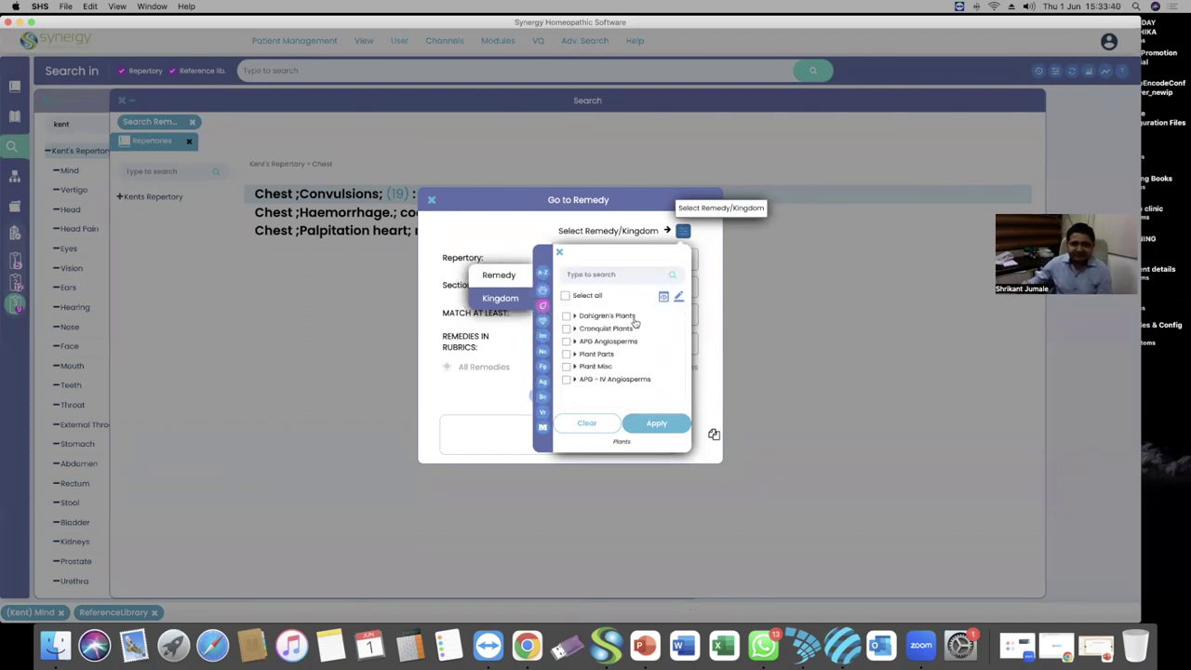
left_click(542, 290)
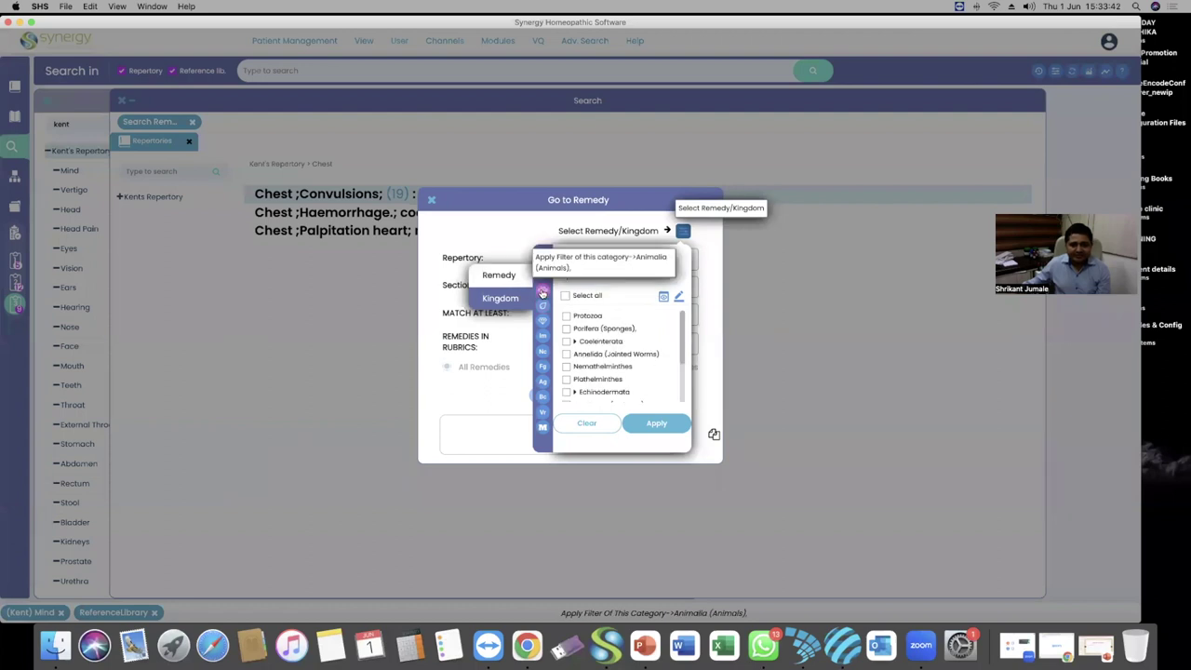
scroll(609, 347, "down", 3)
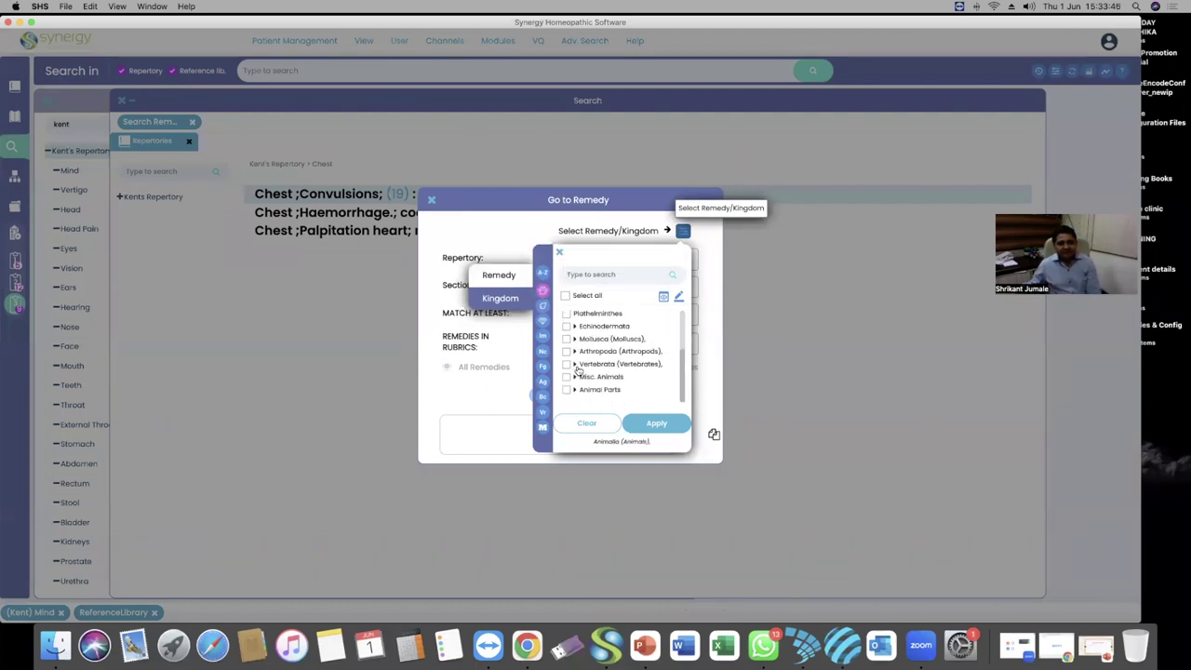
left_click(576, 364)
scroll(614, 372, "down", 3)
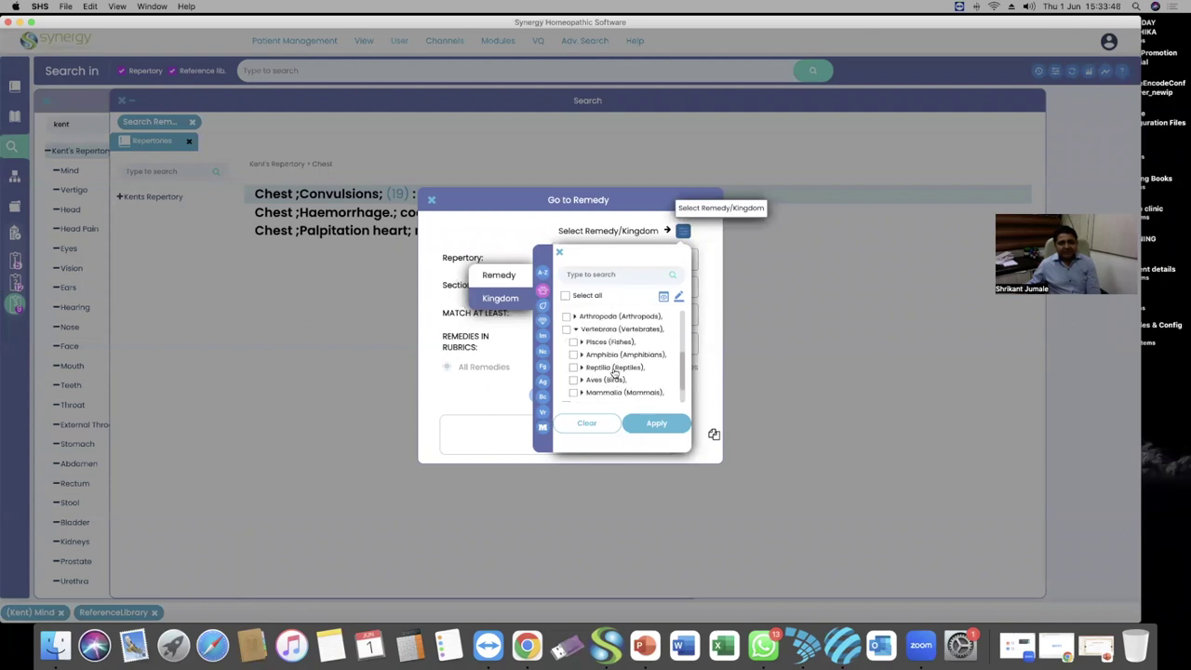
left_click(573, 360)
Apply the reptile remedies to the search and choose Kent's Repertory
left_click(656, 424)
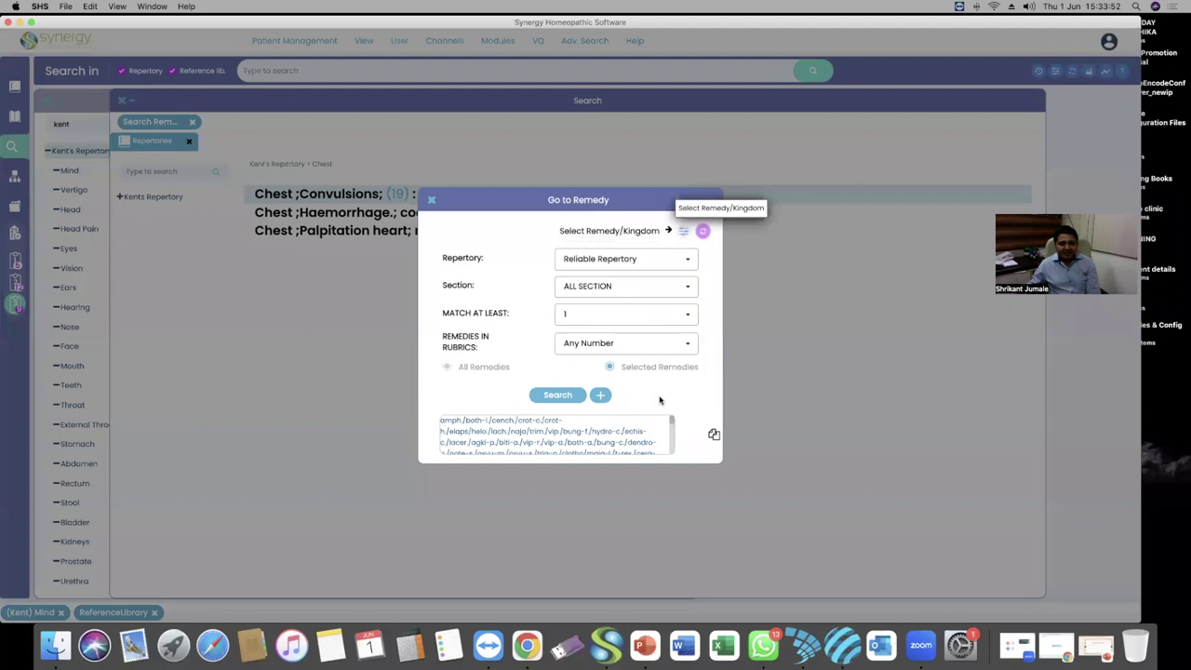
scroll(600, 428, "down", 5)
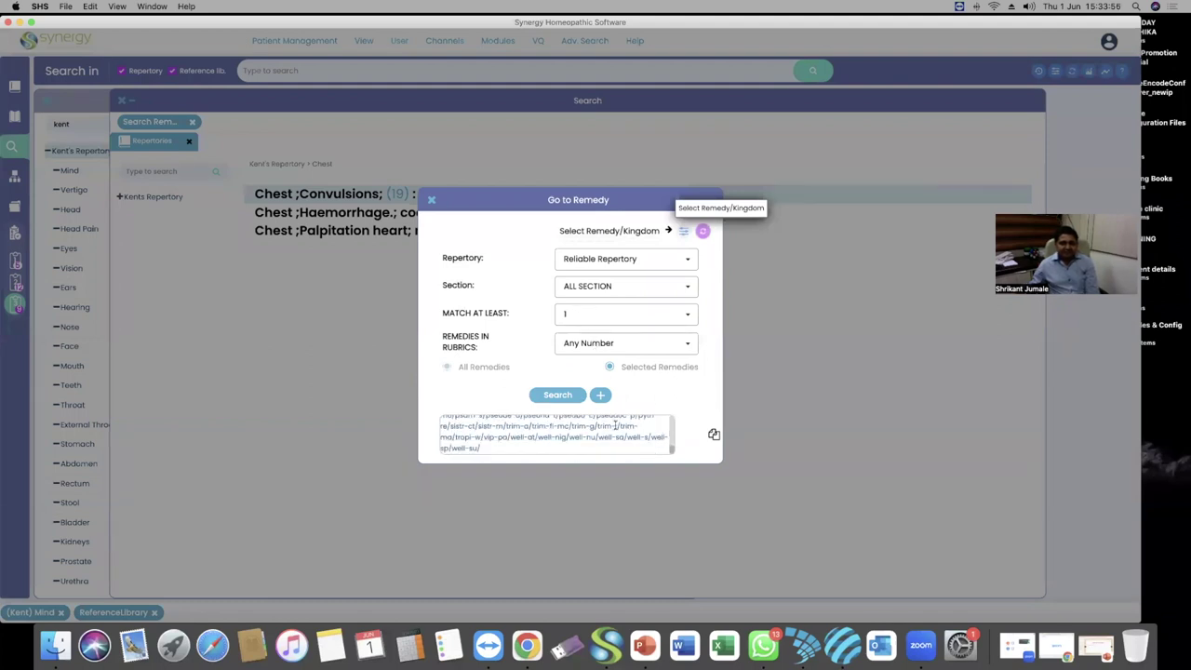
left_click(661, 259)
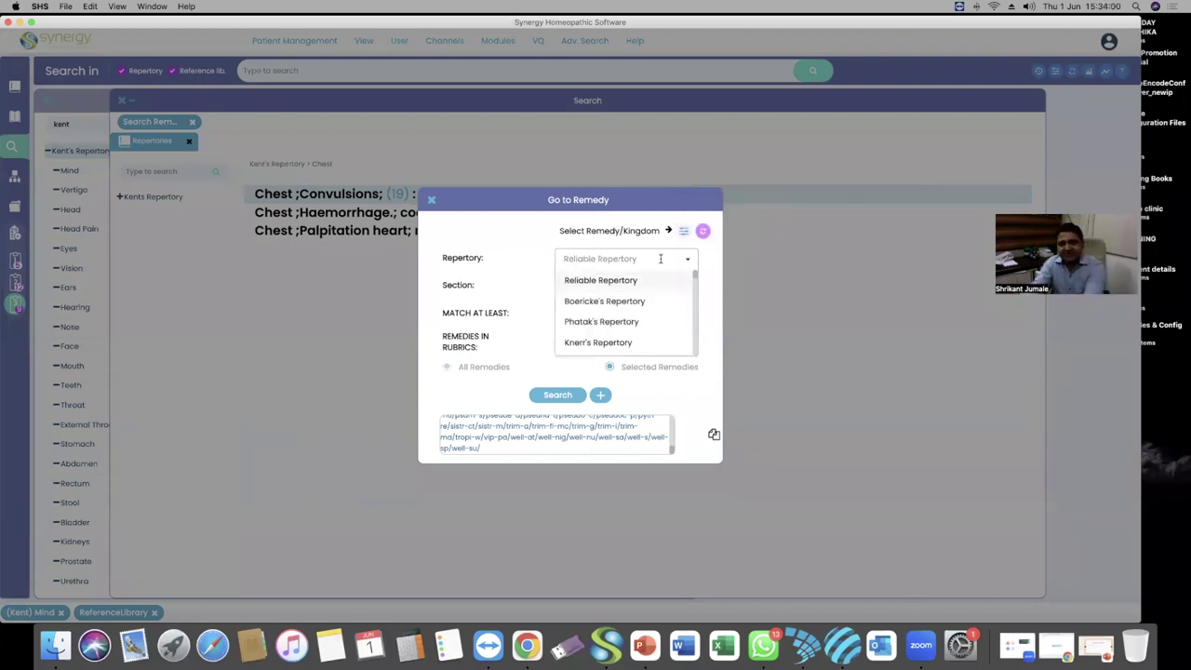
type("kent")
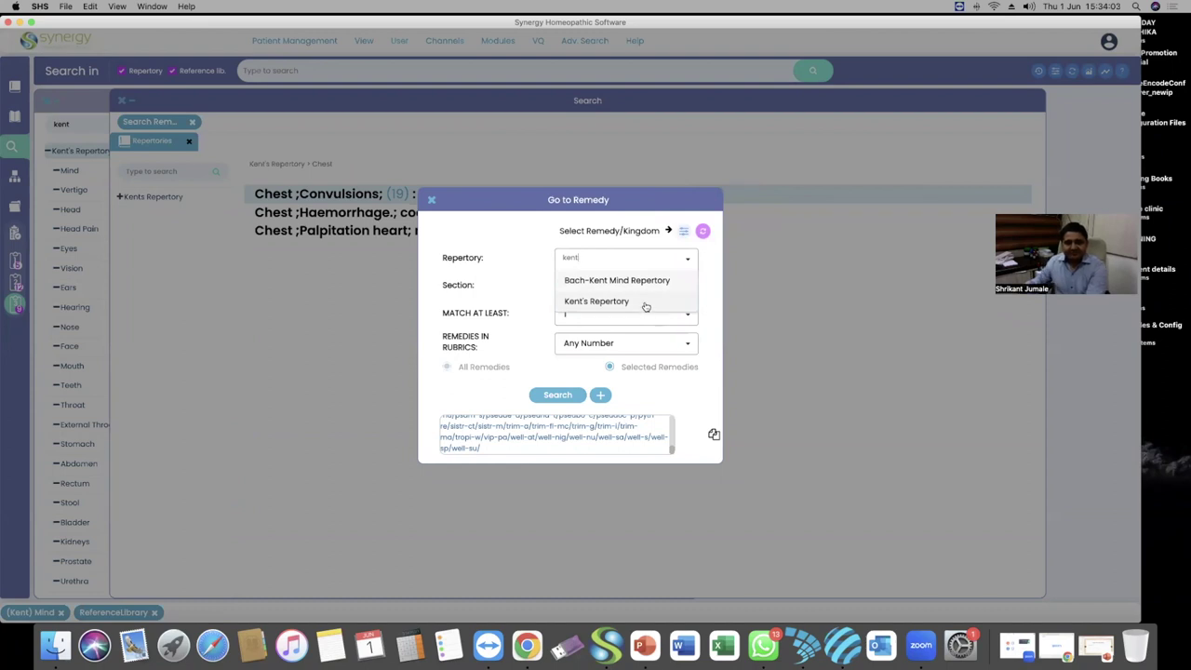
left_click(646, 304)
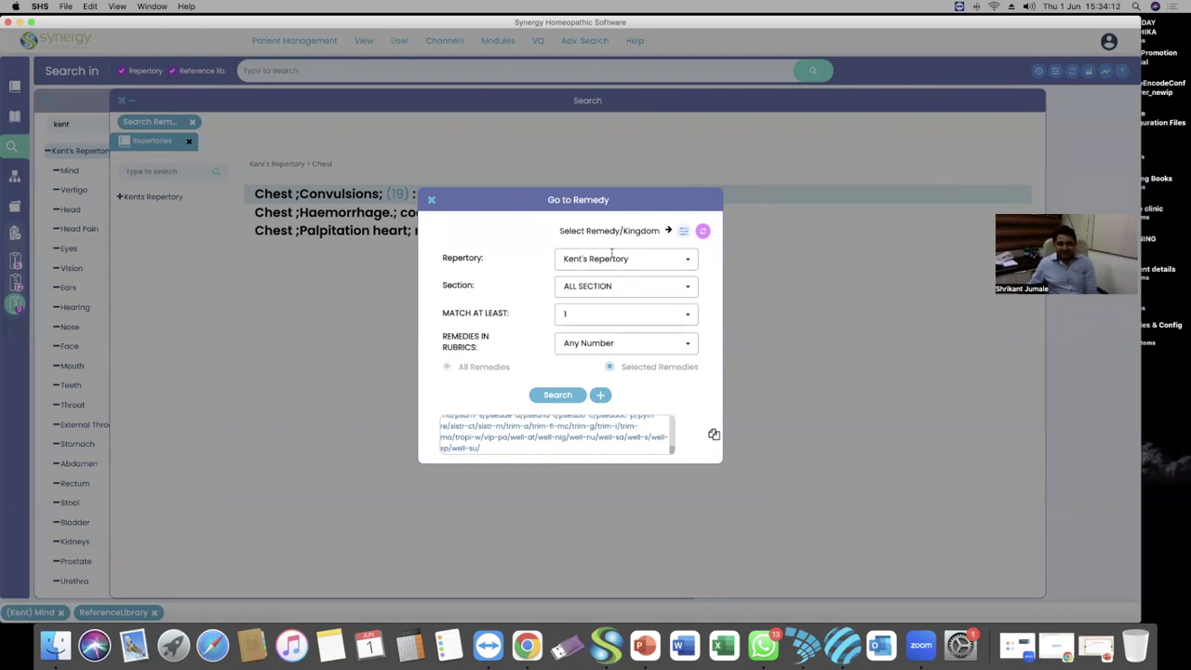
Set Match At Least to 3 and Remedies in Rubrics to 50 or fewer
left_click(688, 316)
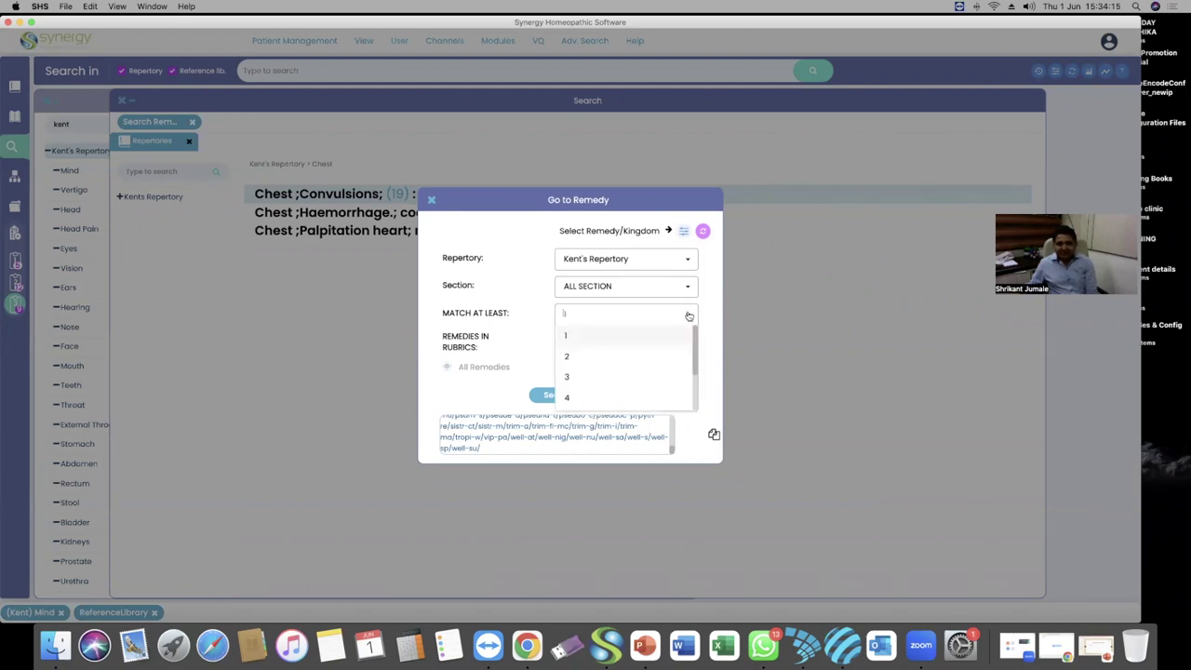
left_click(641, 376)
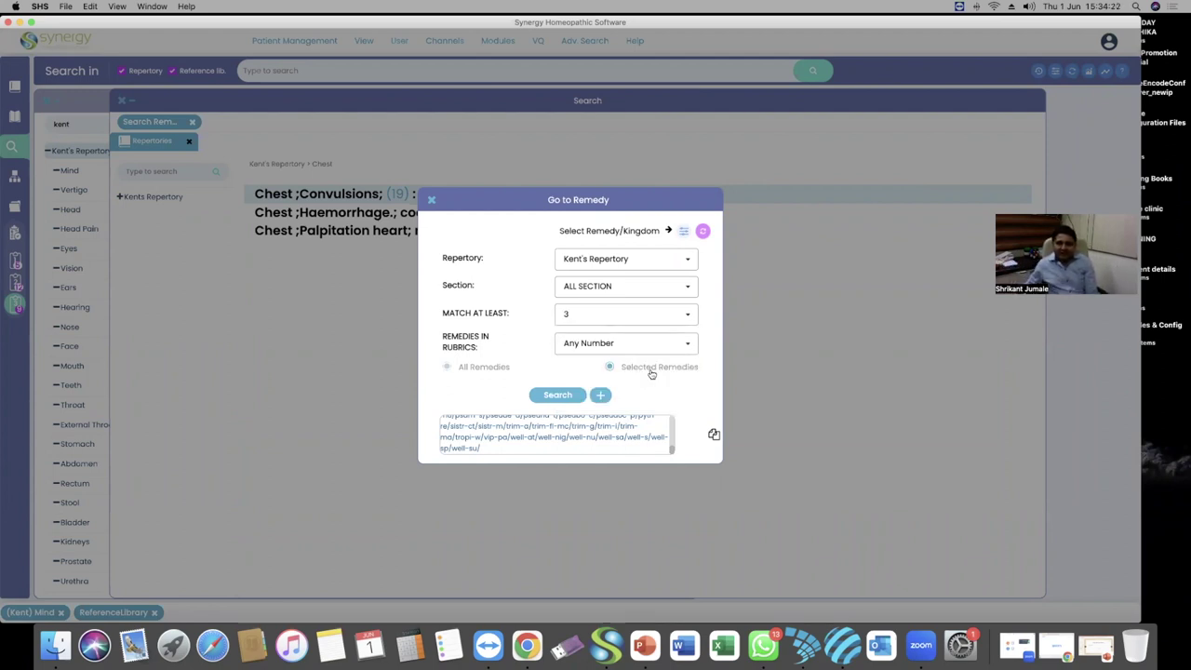
scroll(584, 434, "up", 6)
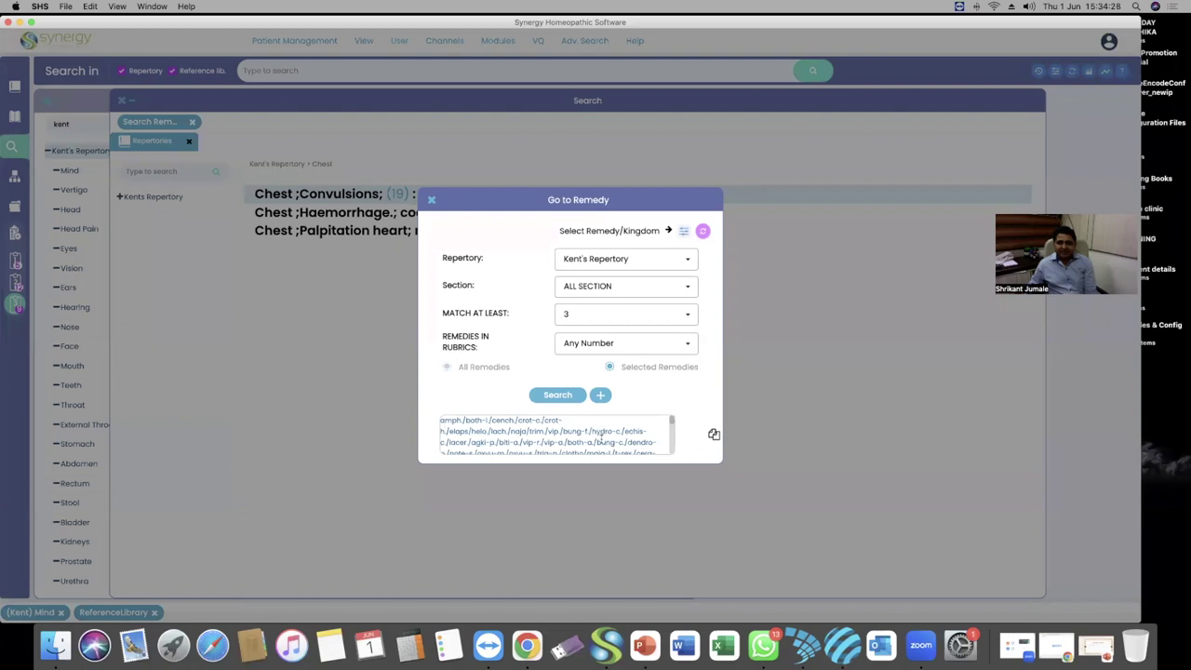
scroll(601, 439, "down", 6)
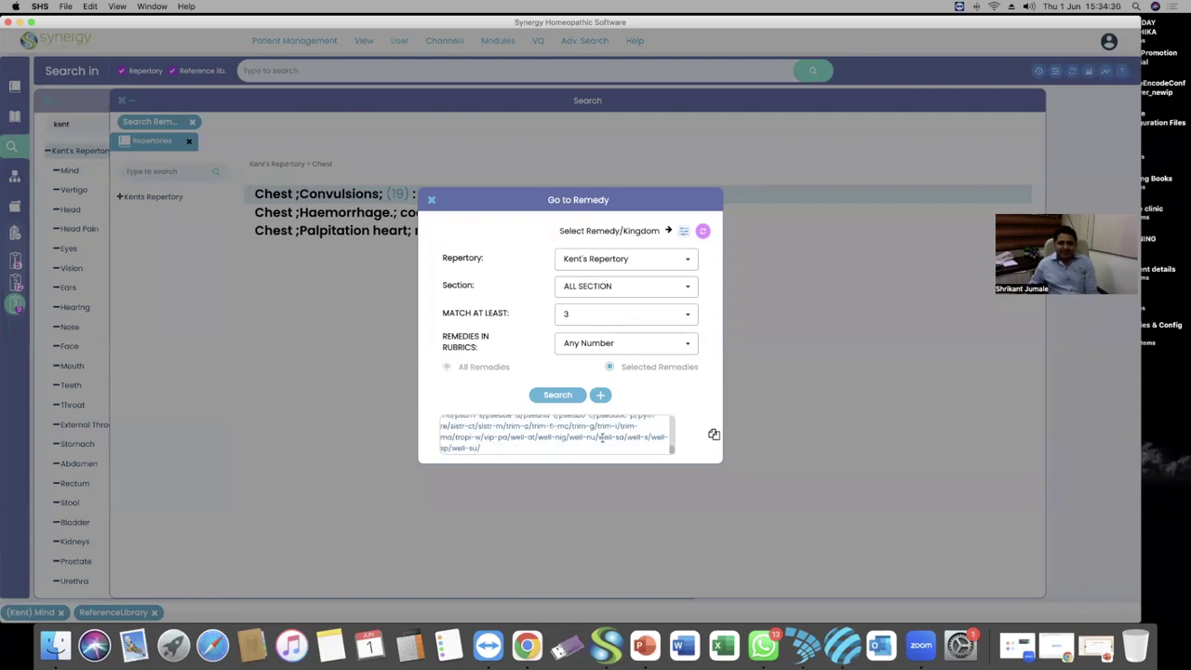
left_click(649, 342)
scroll(610, 391, "down", 4)
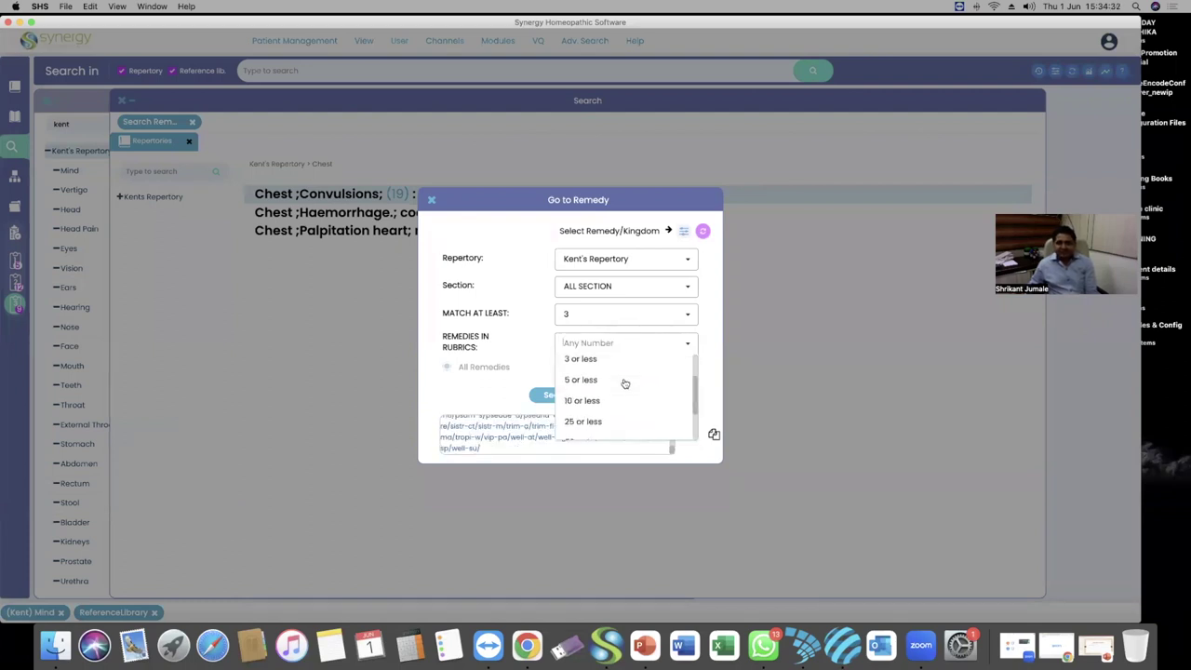
left_click(602, 403)
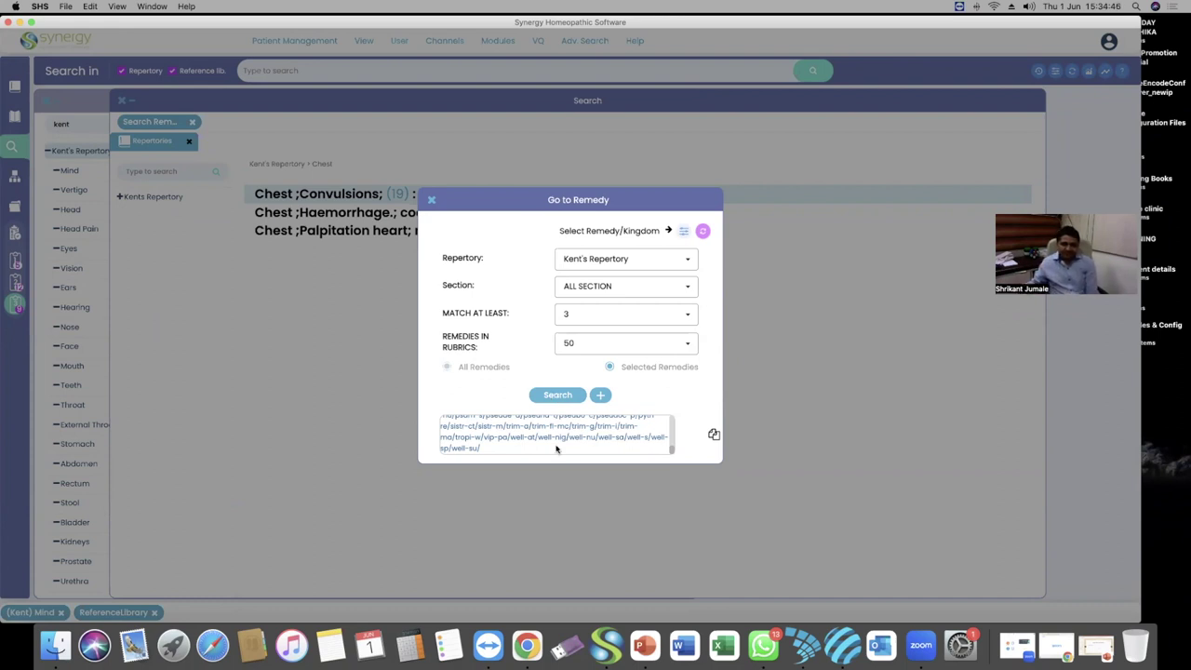
scroll(559, 432, "up", 5)
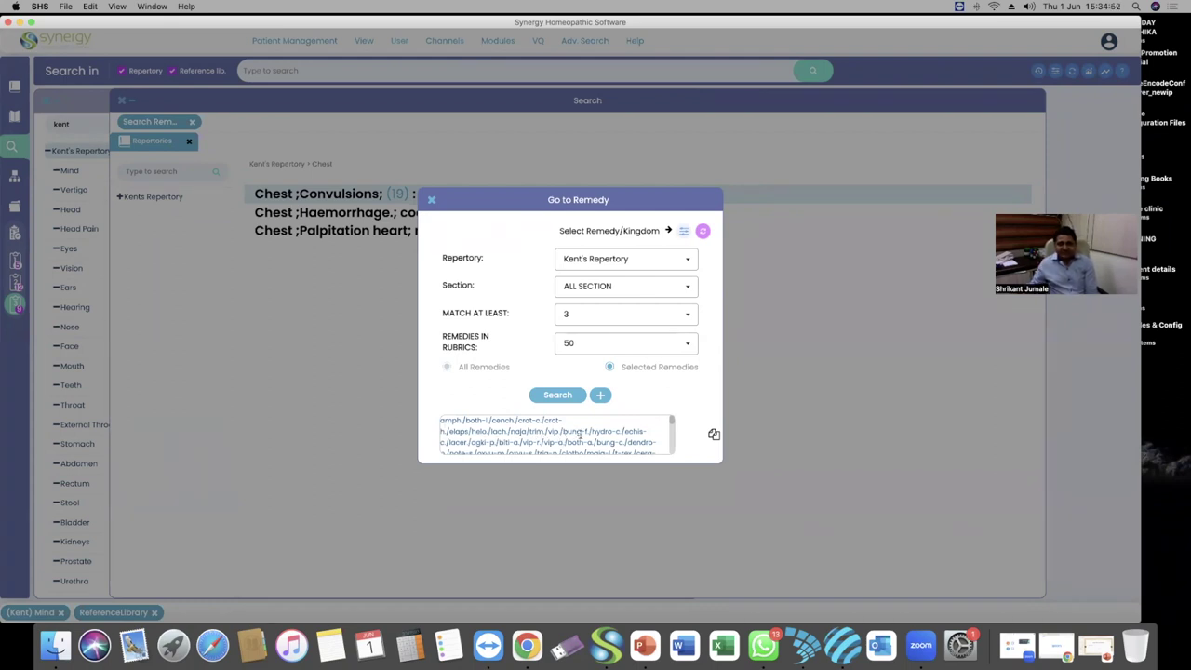
scroll(578, 436, "down", 1)
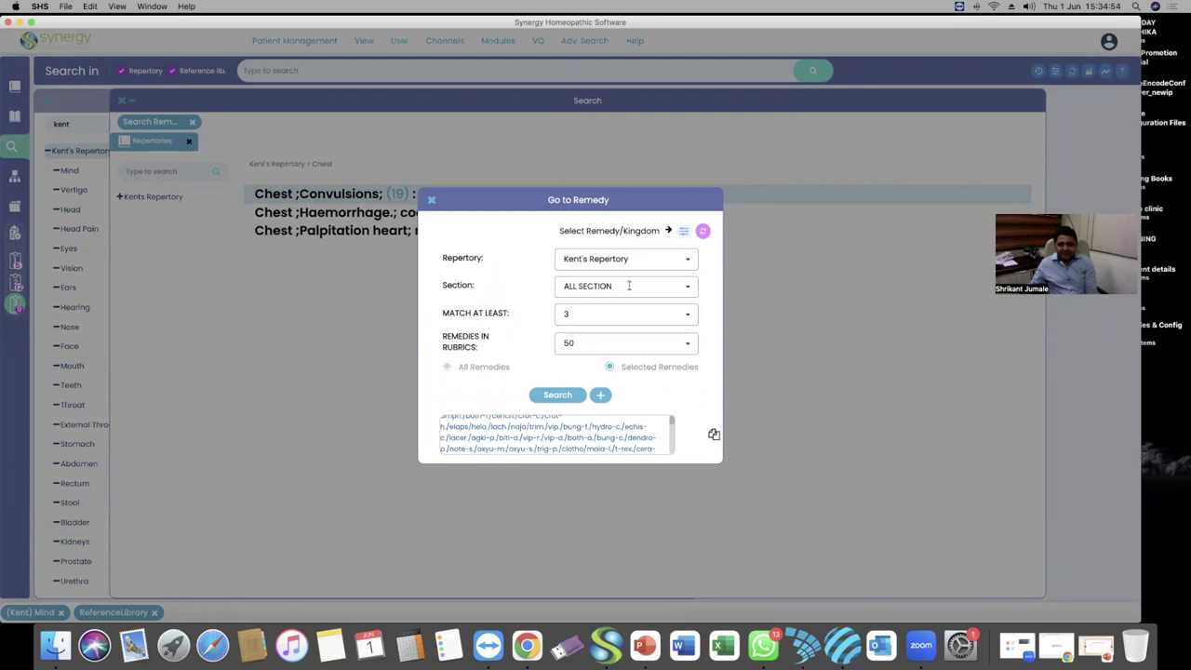
Run the reptile search and highlight rubrics like Delusions; visions, Delusions; voices and Mistakes; spelling, in
left_click(557, 395)
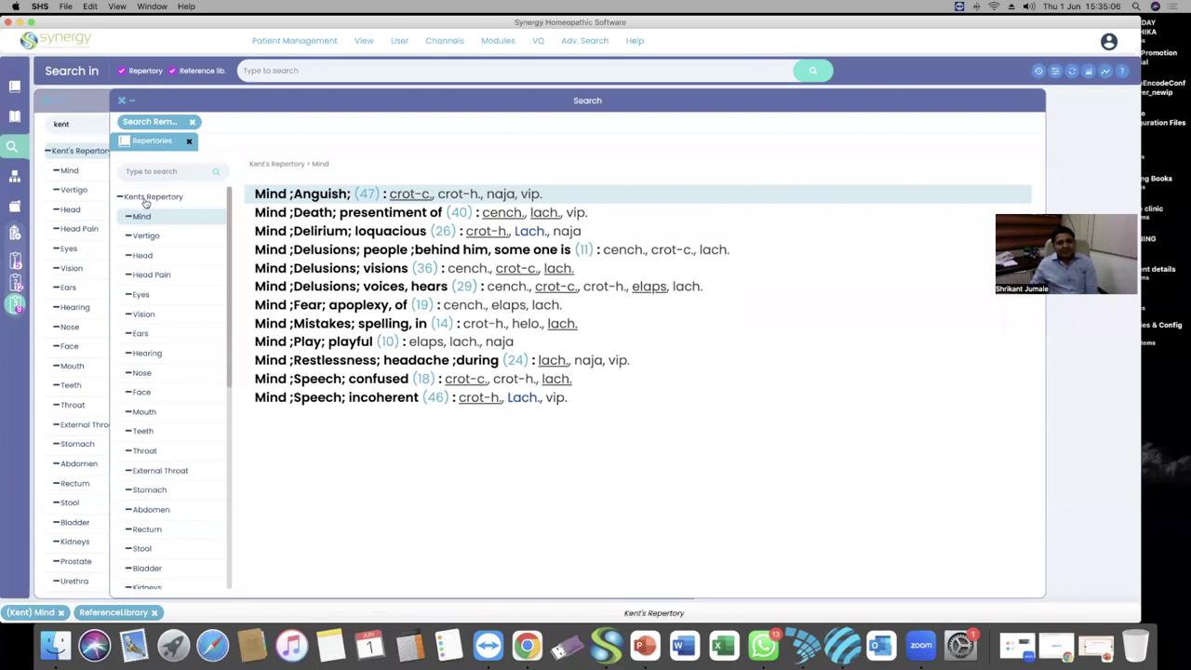
left_click(340, 254)
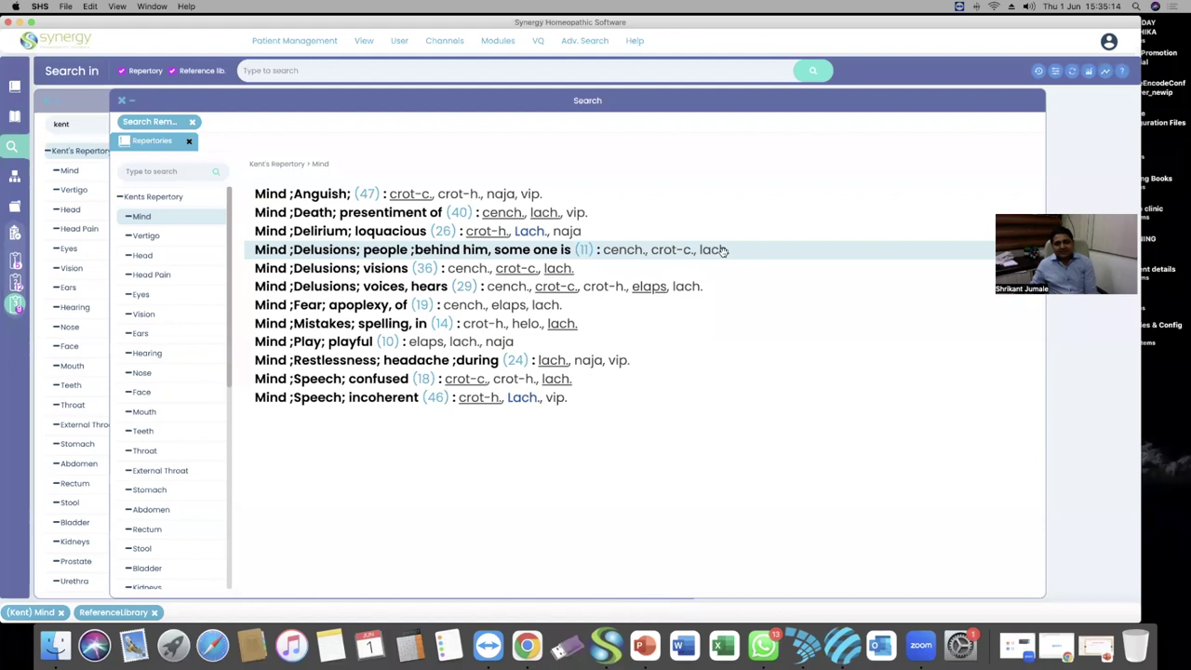
left_click(324, 268)
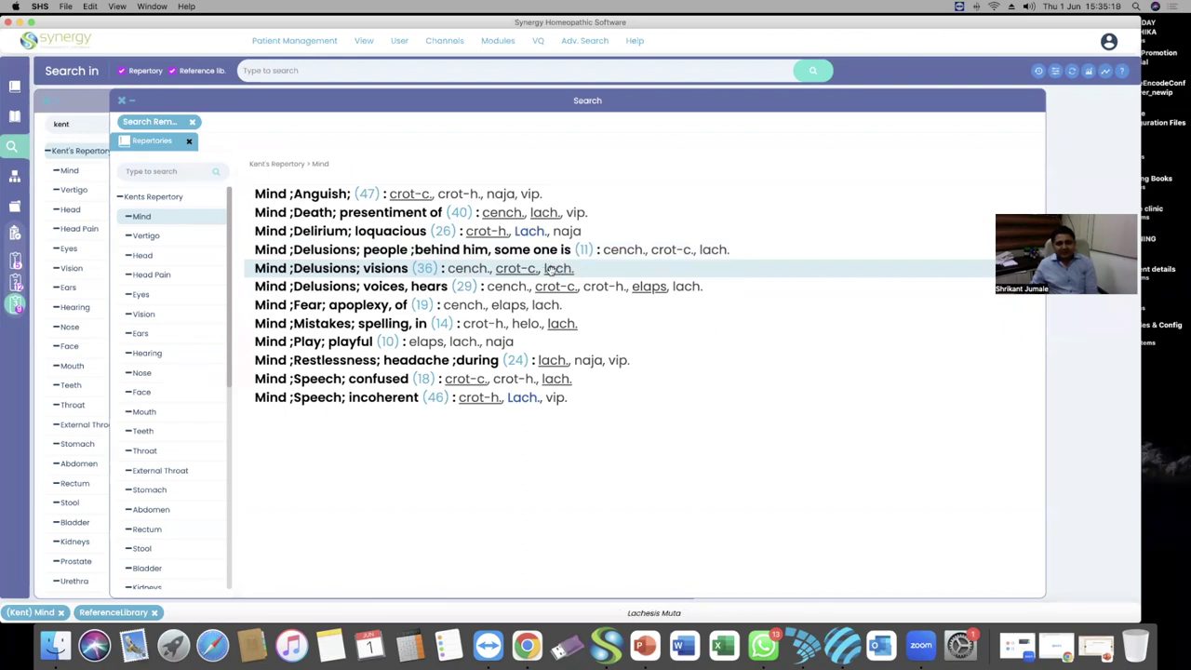
left_click(318, 286)
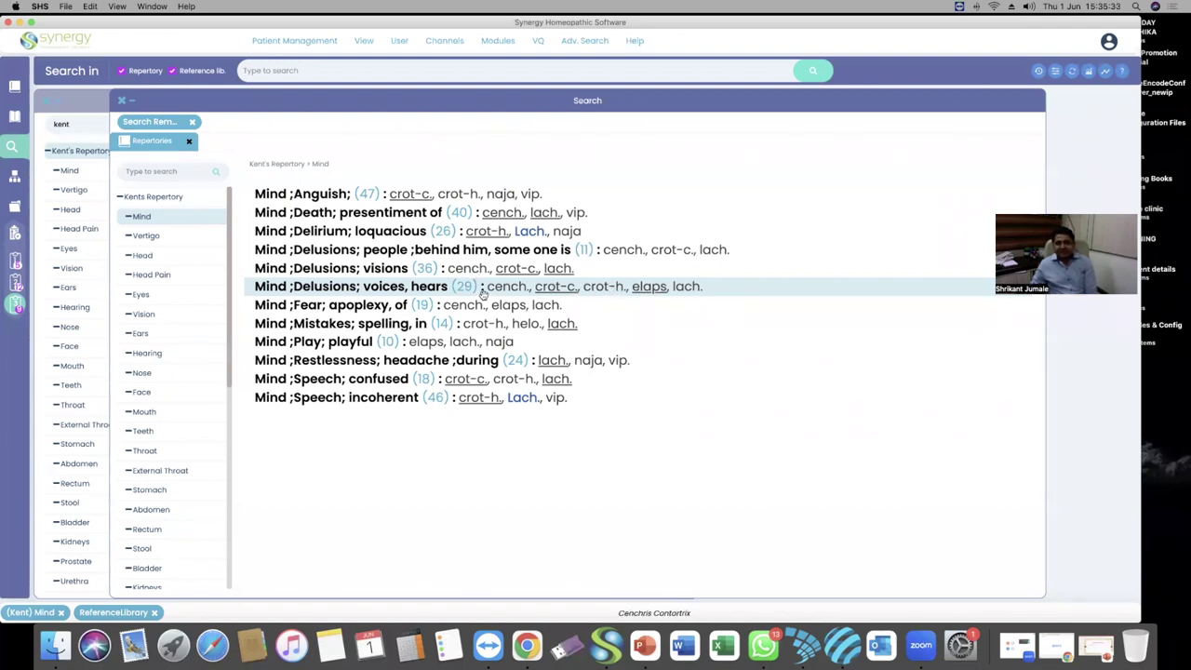
left_click(345, 326)
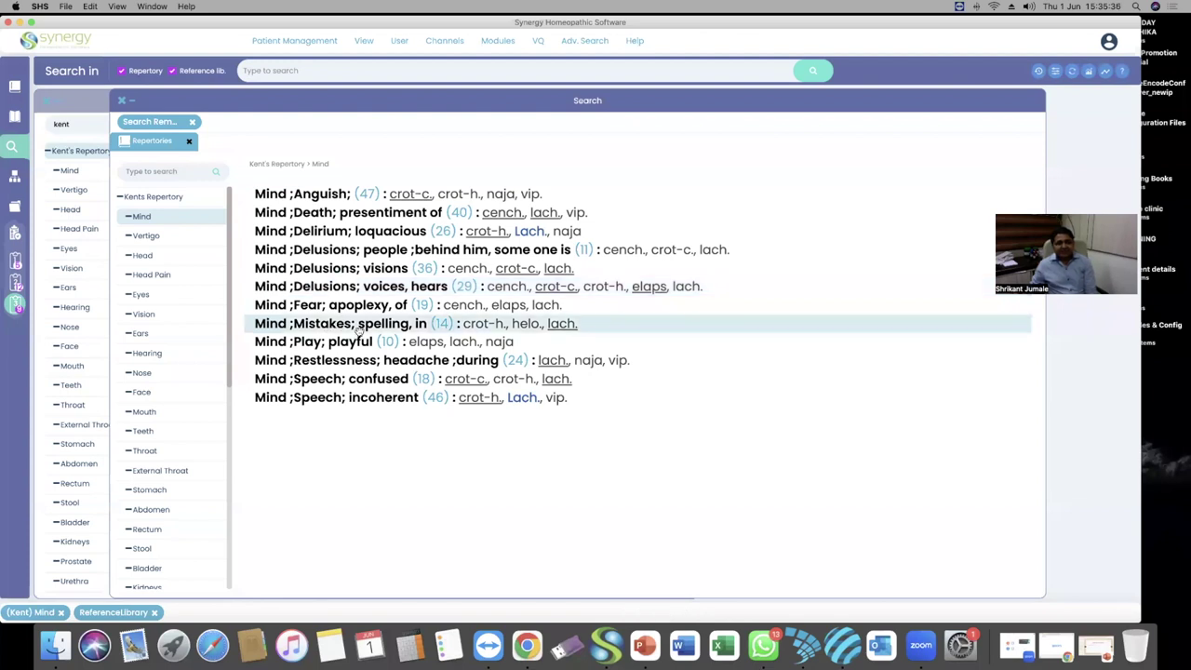
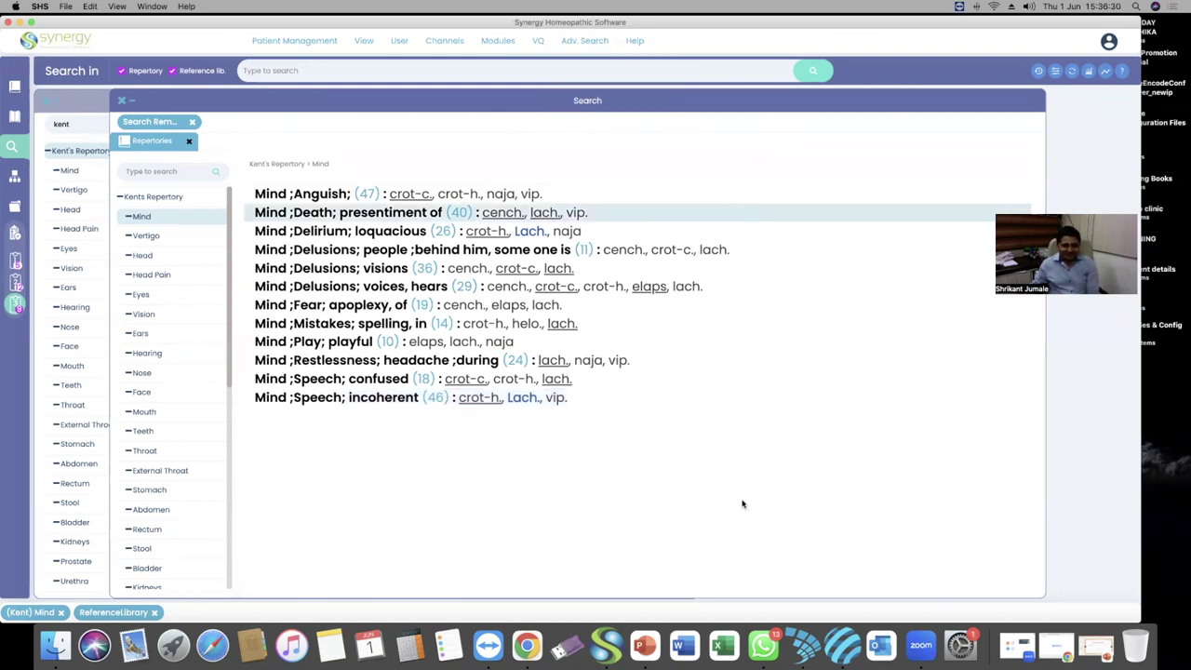
Open the Go to Remedy search dialog from Adv. Search > Search Remedies
mouse_move(584, 43)
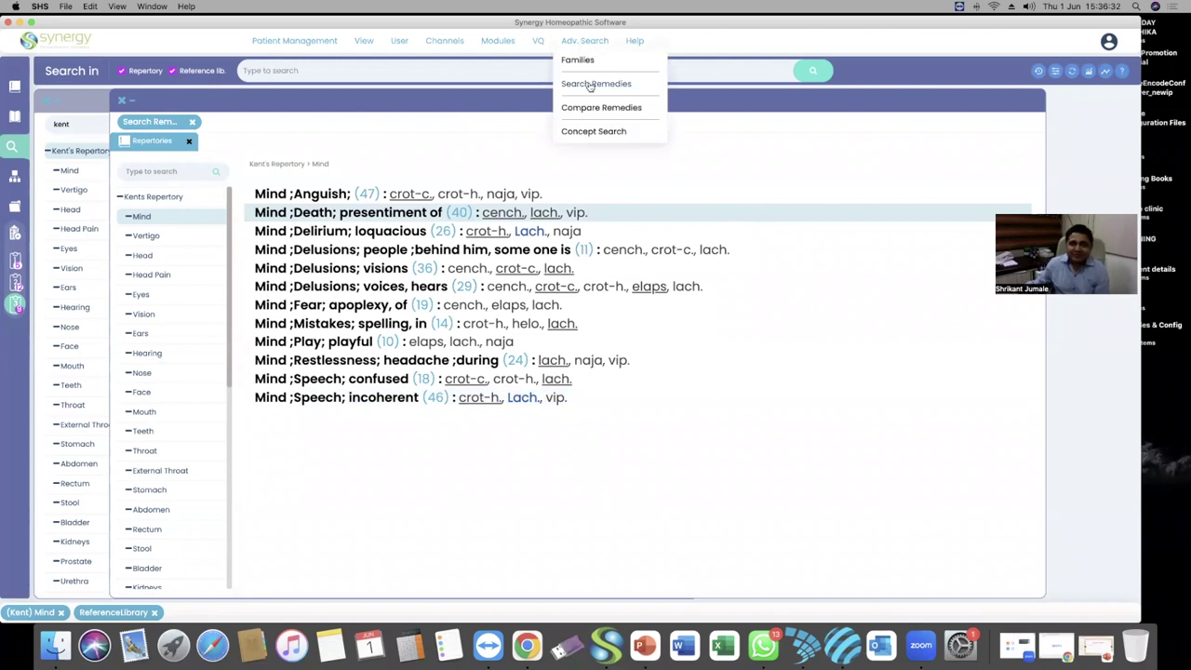
left_click(590, 84)
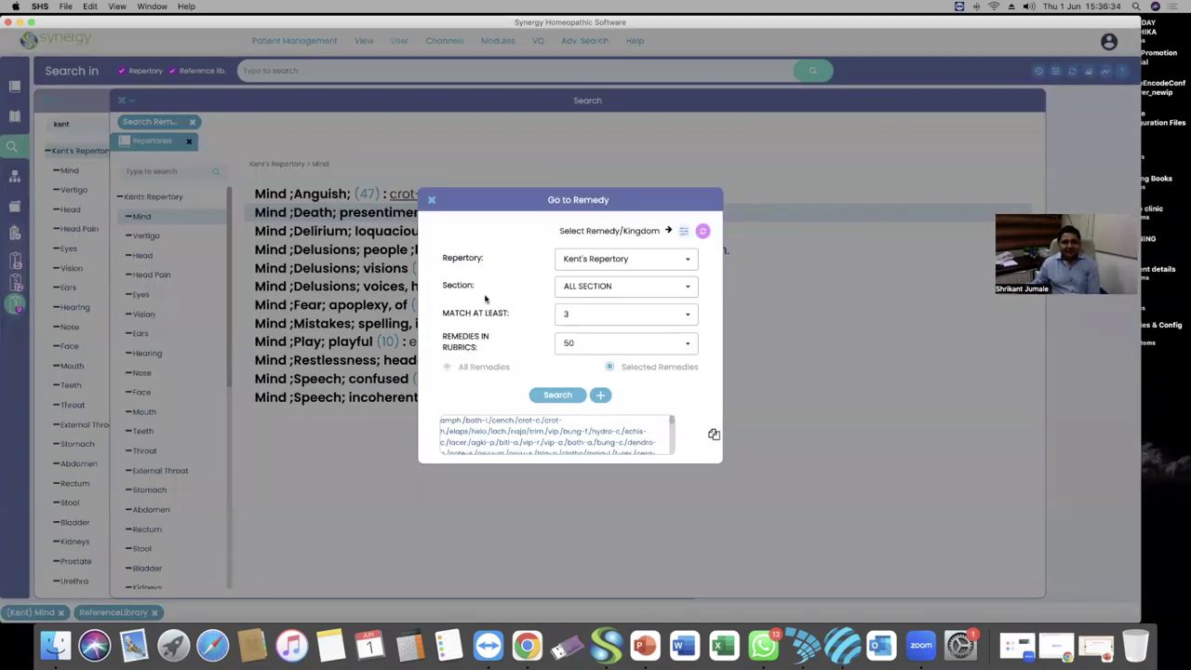
left_click(683, 231)
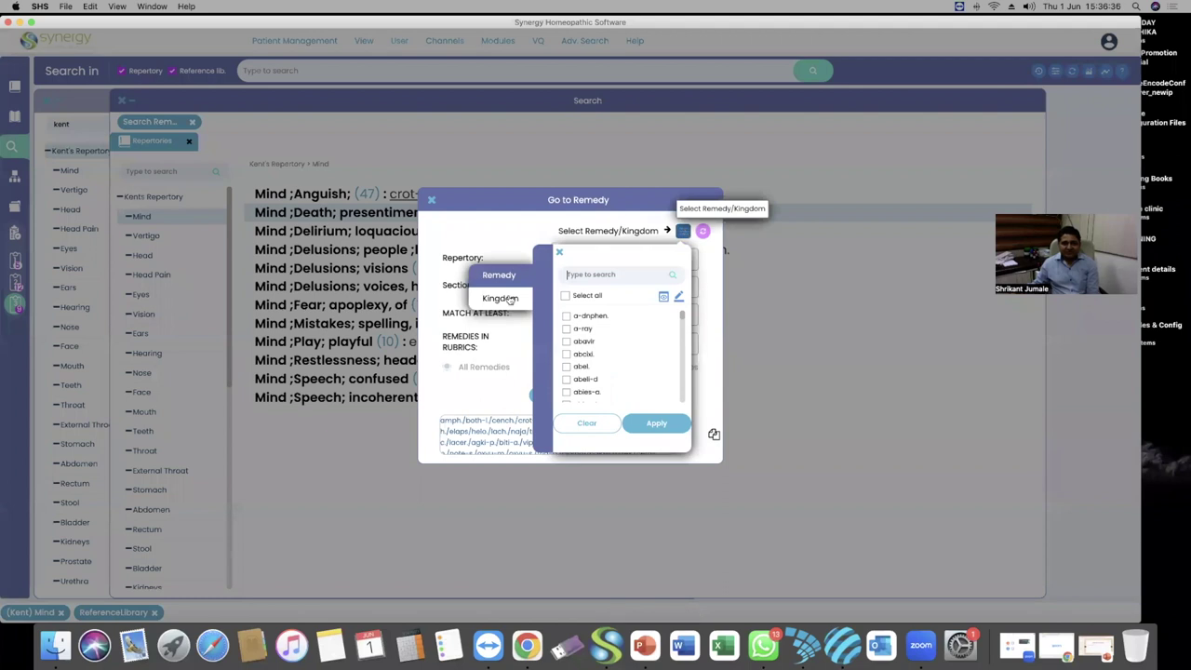
left_click(496, 298)
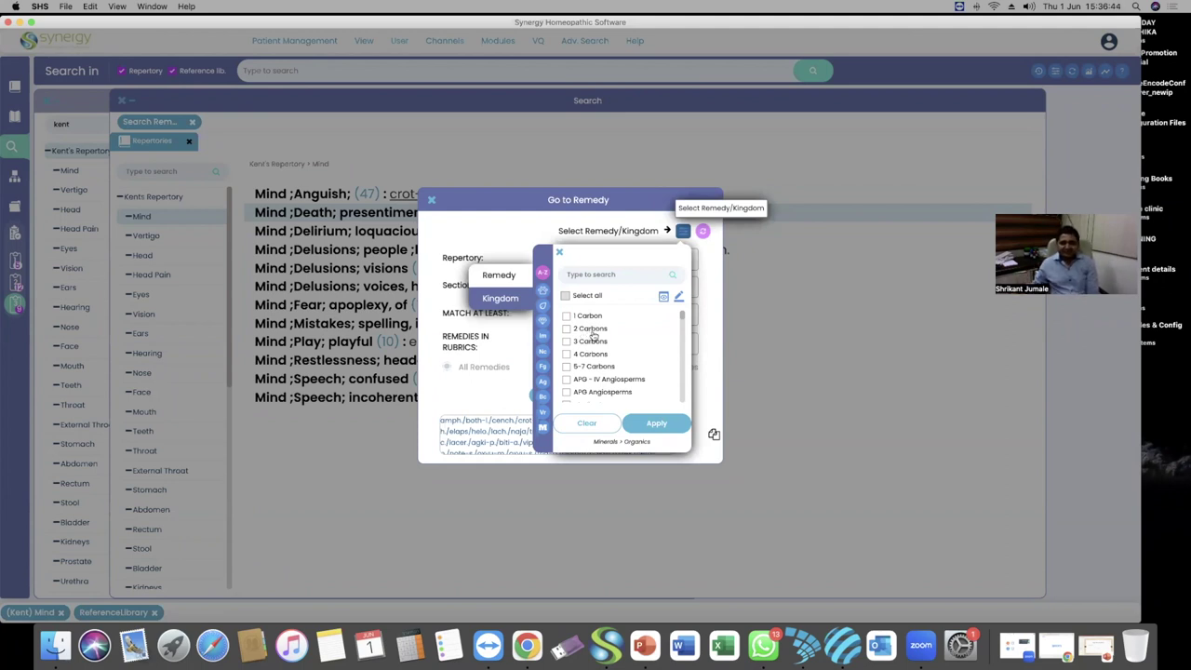
scroll(601, 369, "down", 1)
scroll(601, 369, "down", 1)
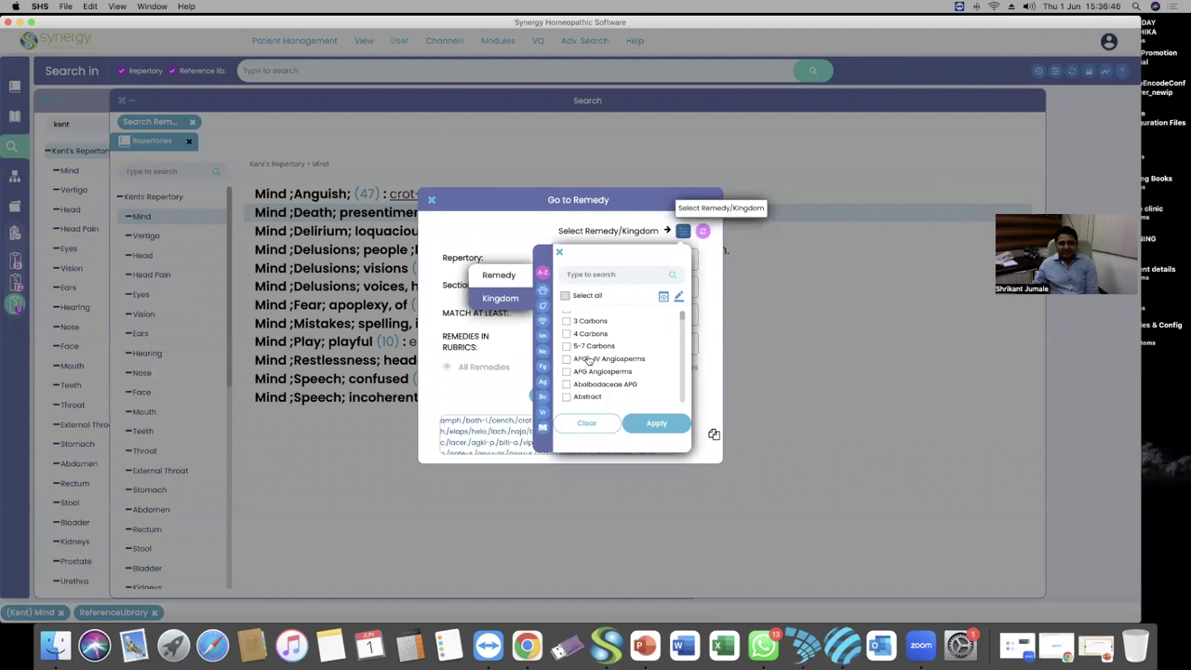
left_click(542, 328)
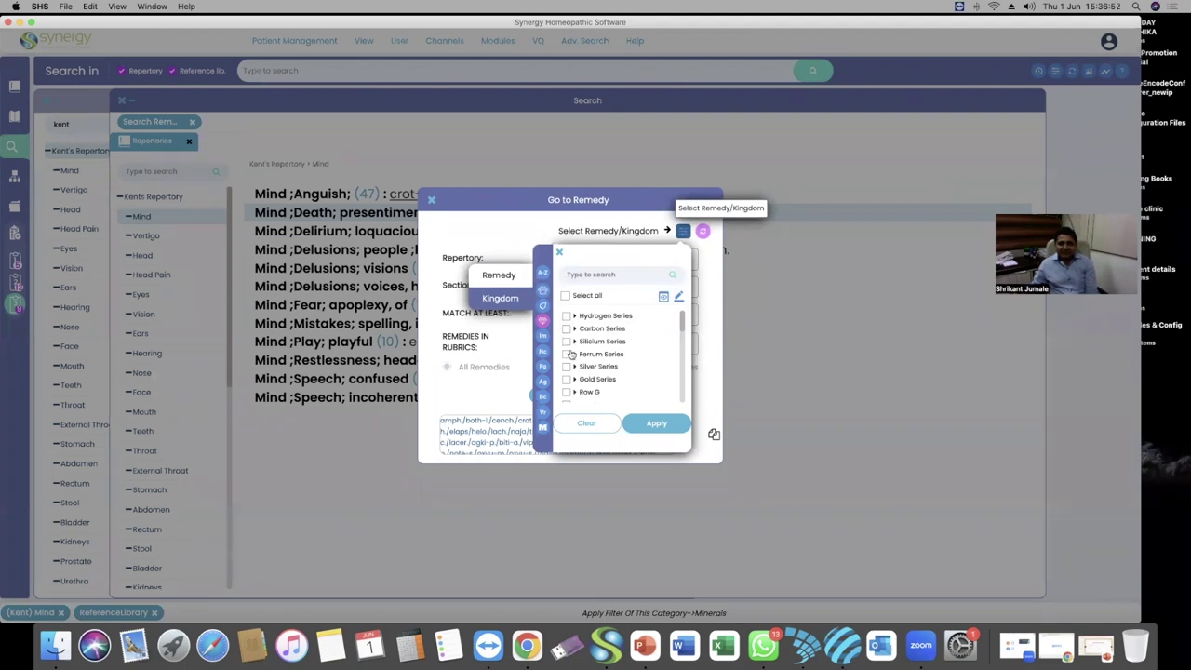
left_click(574, 329)
scroll(593, 372, "down", 2)
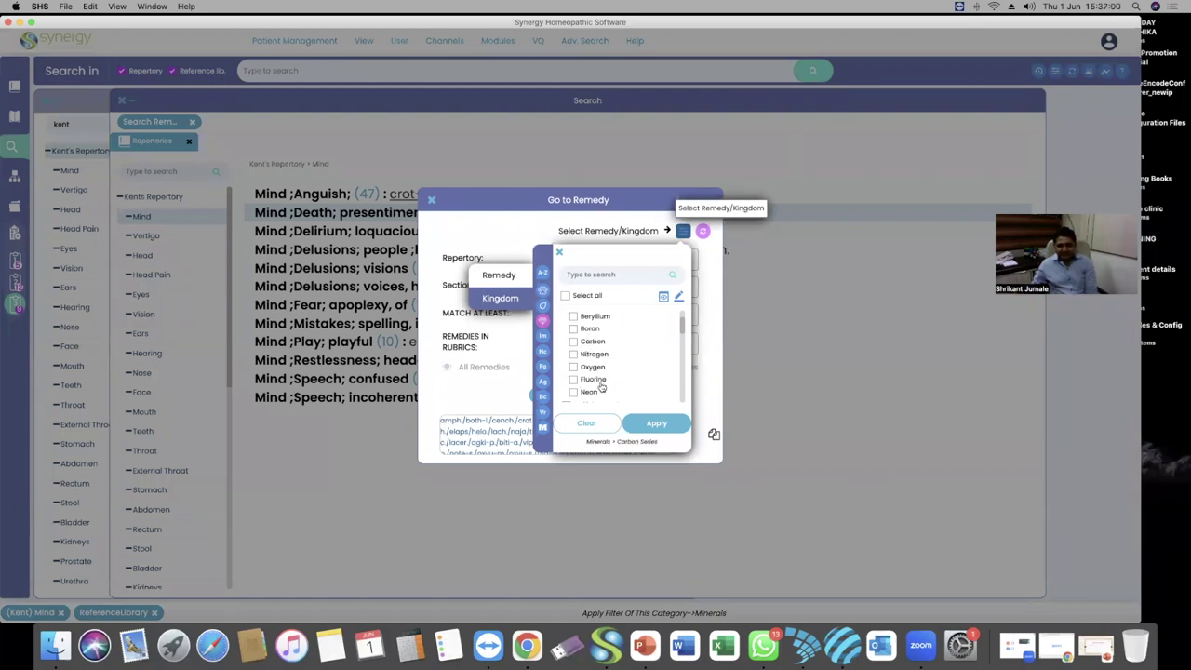
scroll(595, 358, "up", 2)
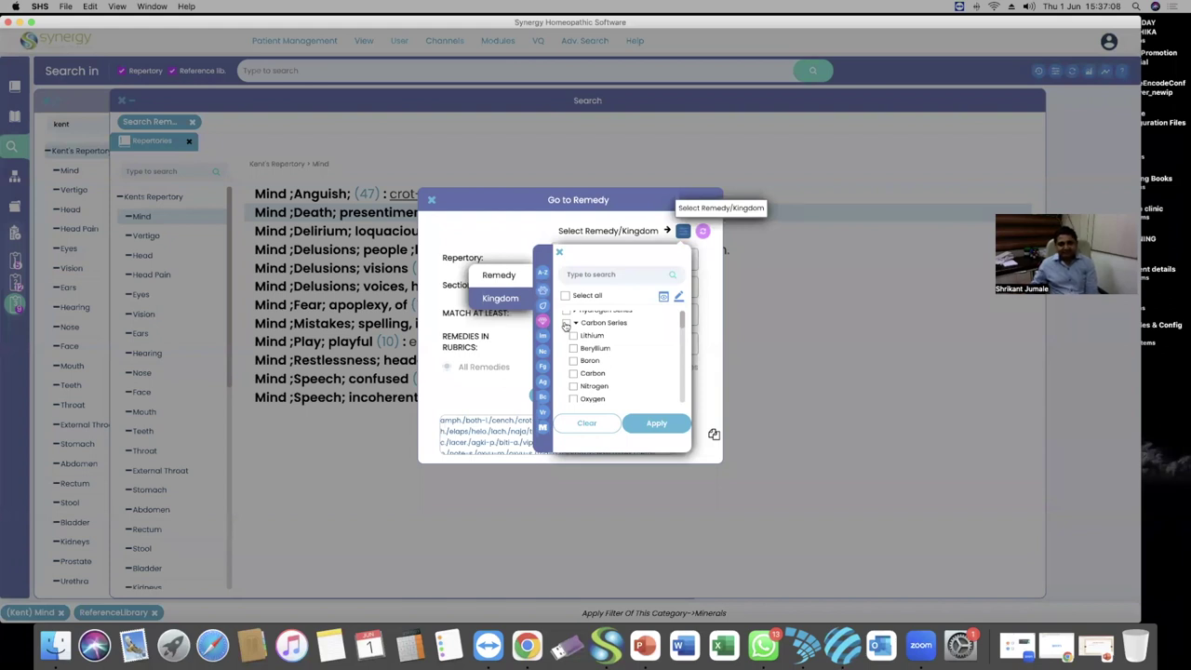
left_click(574, 323)
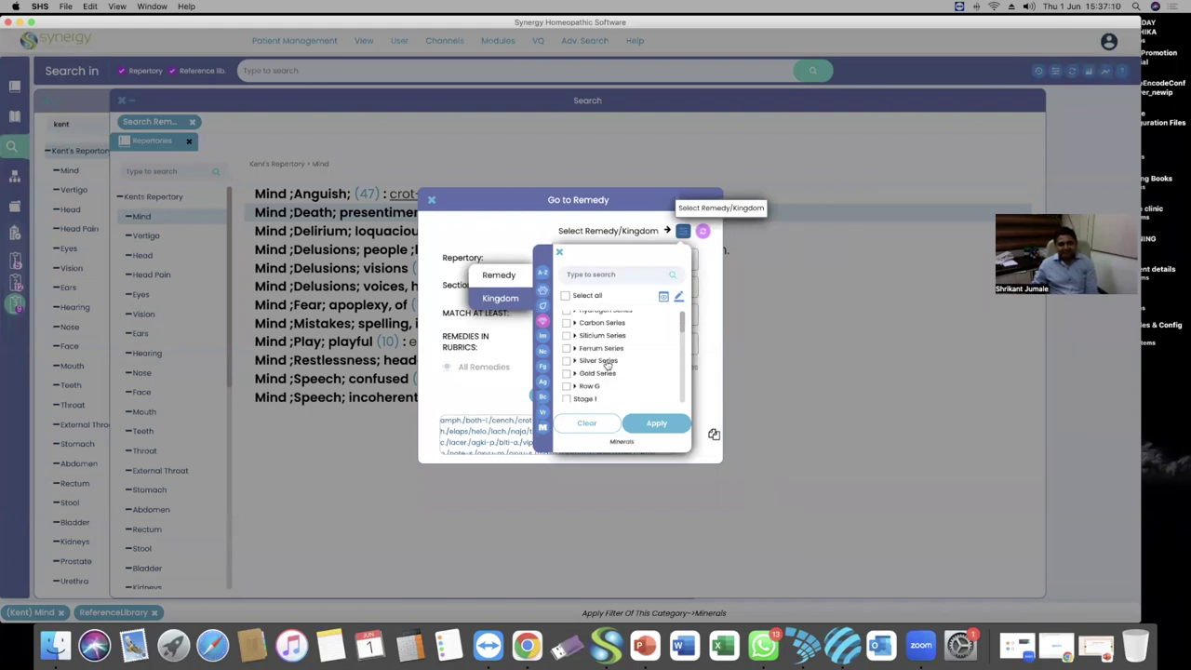
scroll(614, 362, "down", 3)
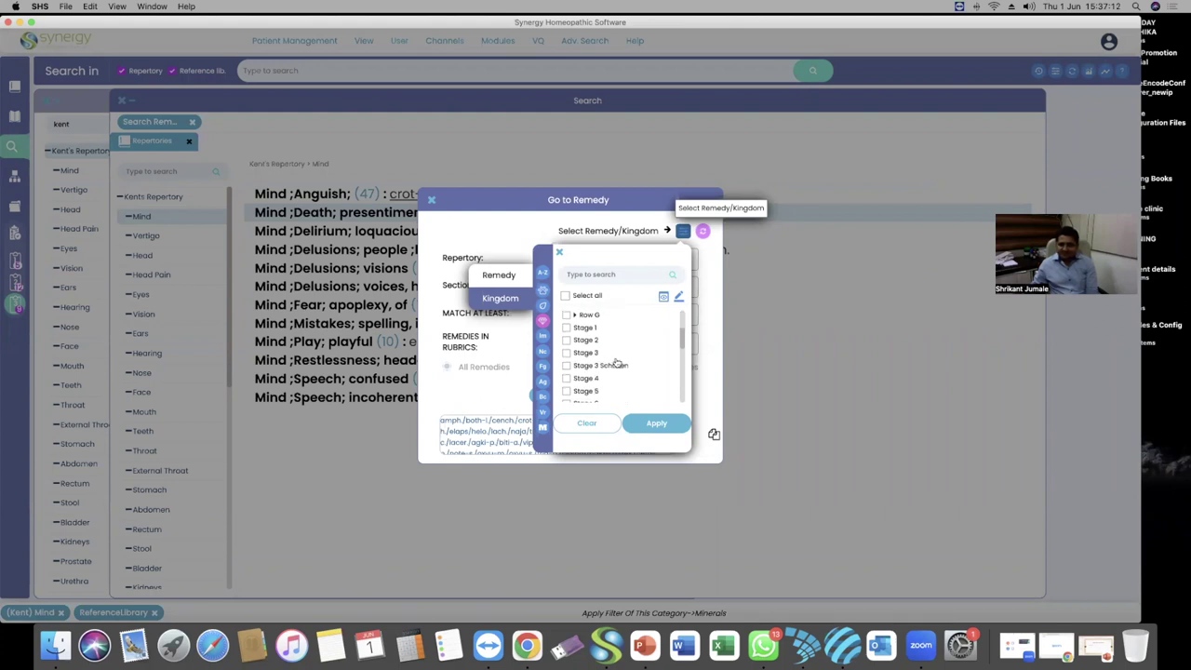
scroll(616, 363, "down", 4)
scroll(600, 368, "down", 3)
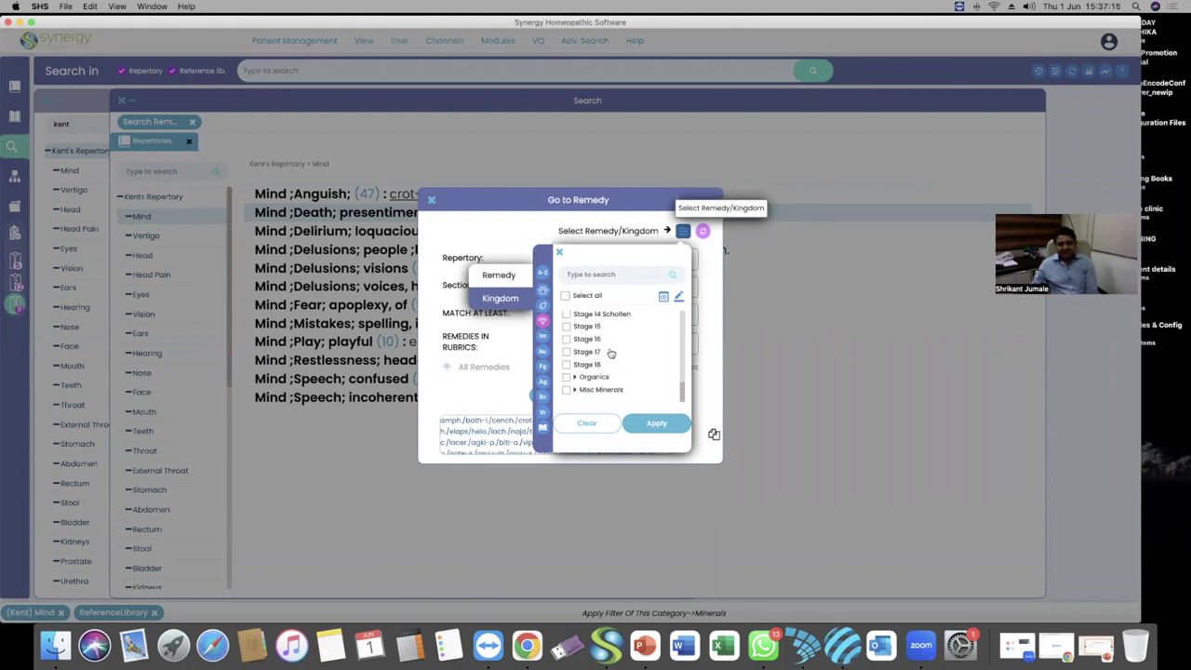
scroll(610, 353, "up", 10)
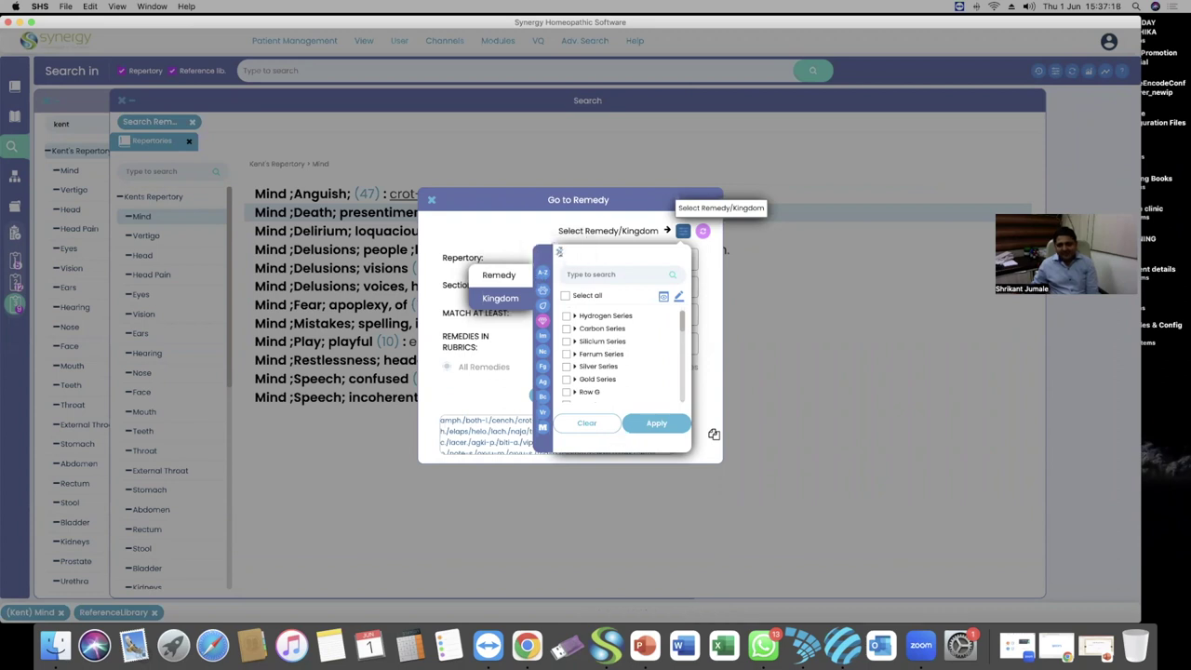
left_click(559, 252)
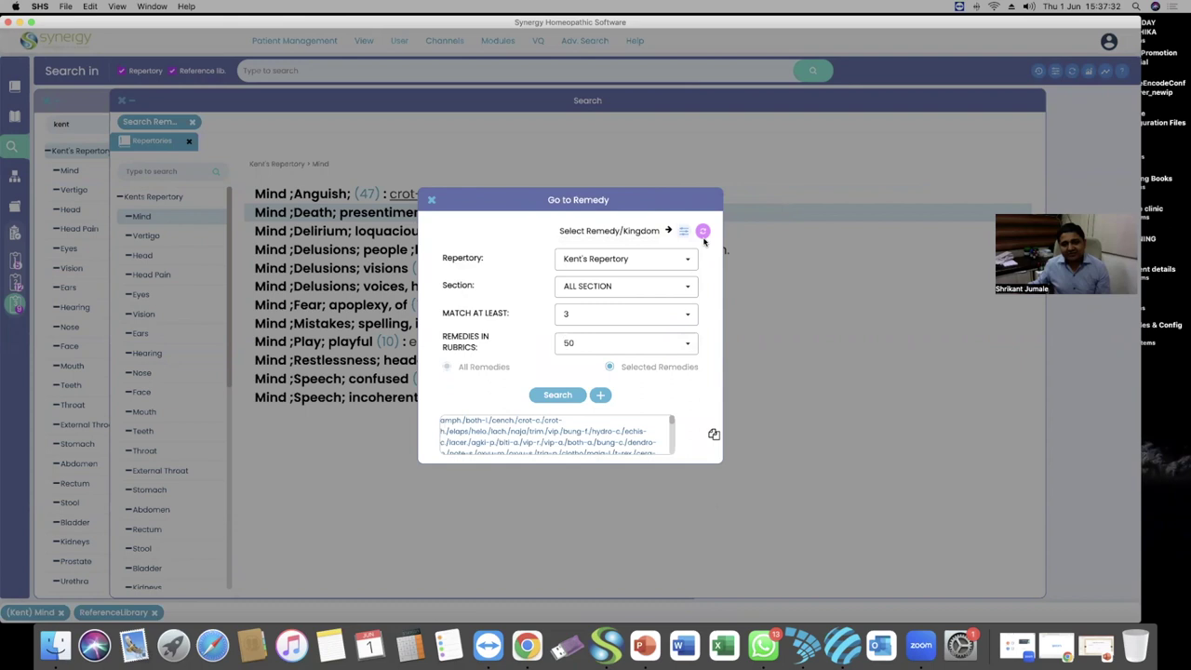
Clear the stray title text selection and close the Go to Remedy dialog
left_click_drag(668, 194, 664, 181)
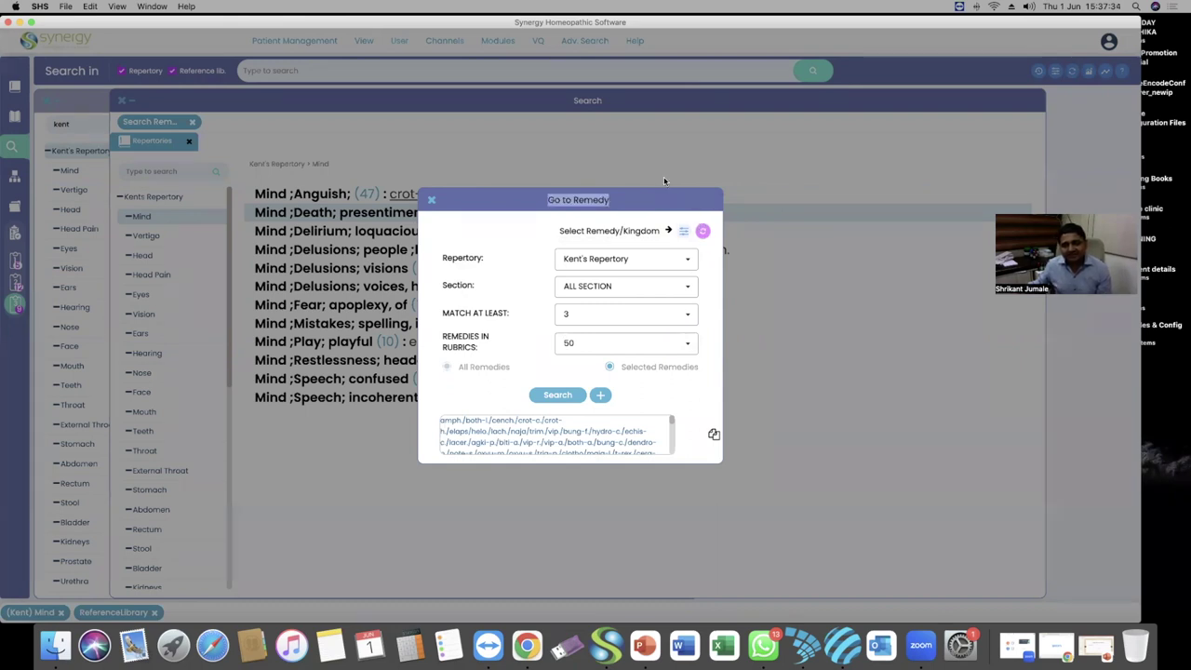
left_click(715, 271)
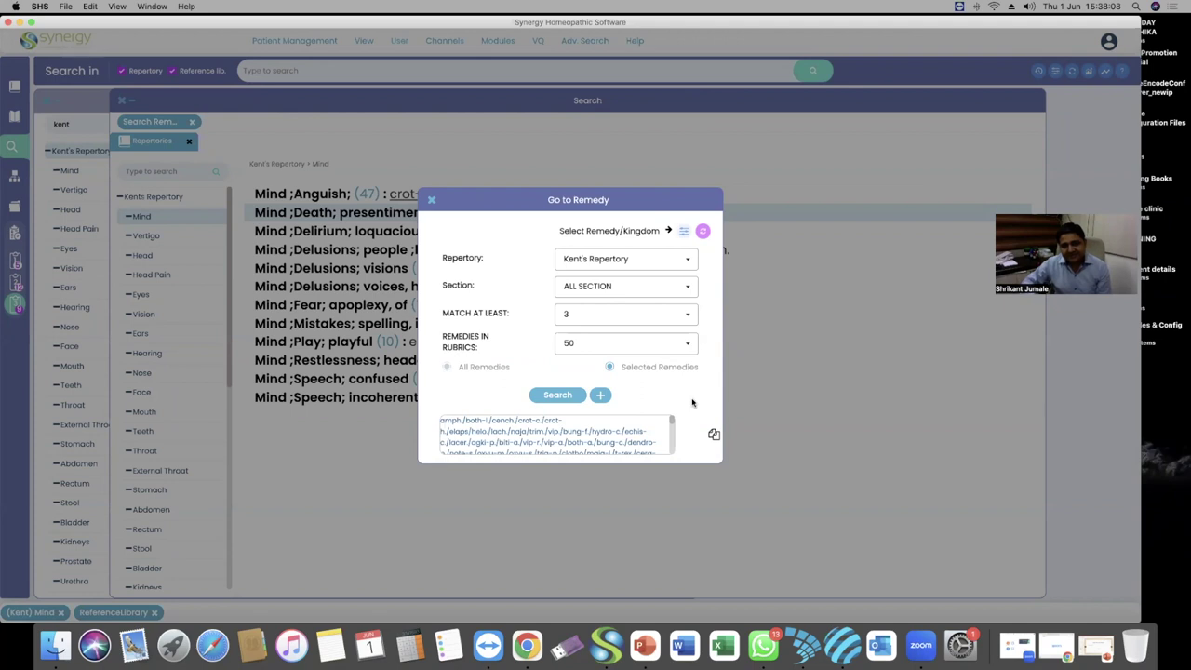
left_click(430, 199)
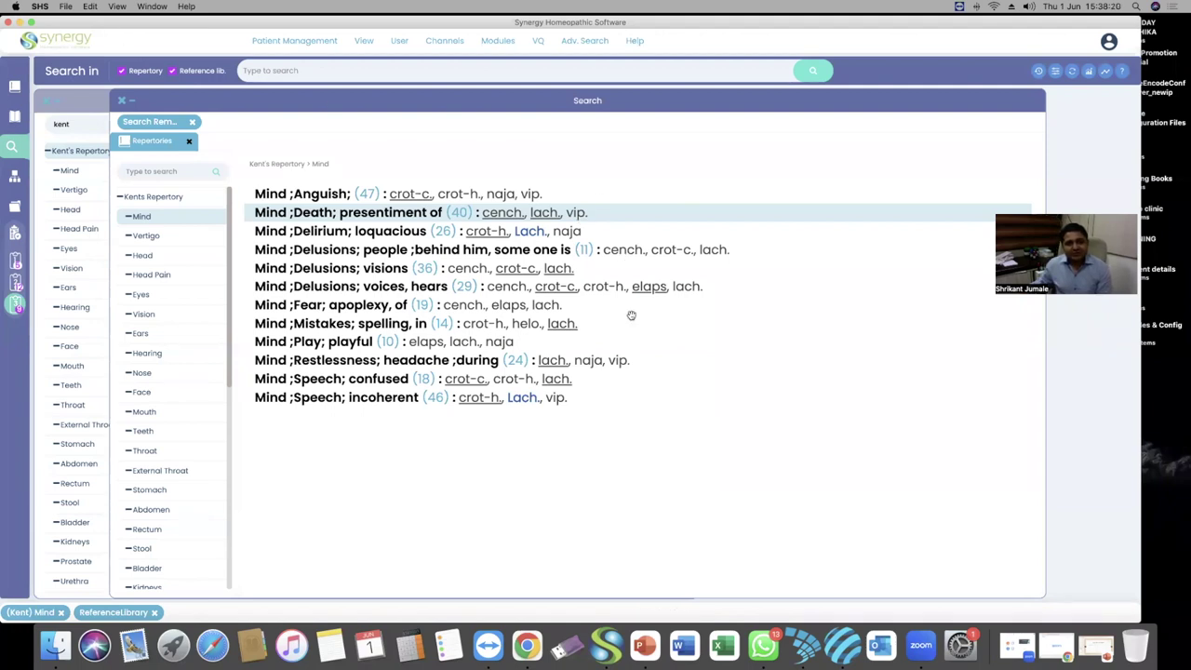
left_click(39, 6)
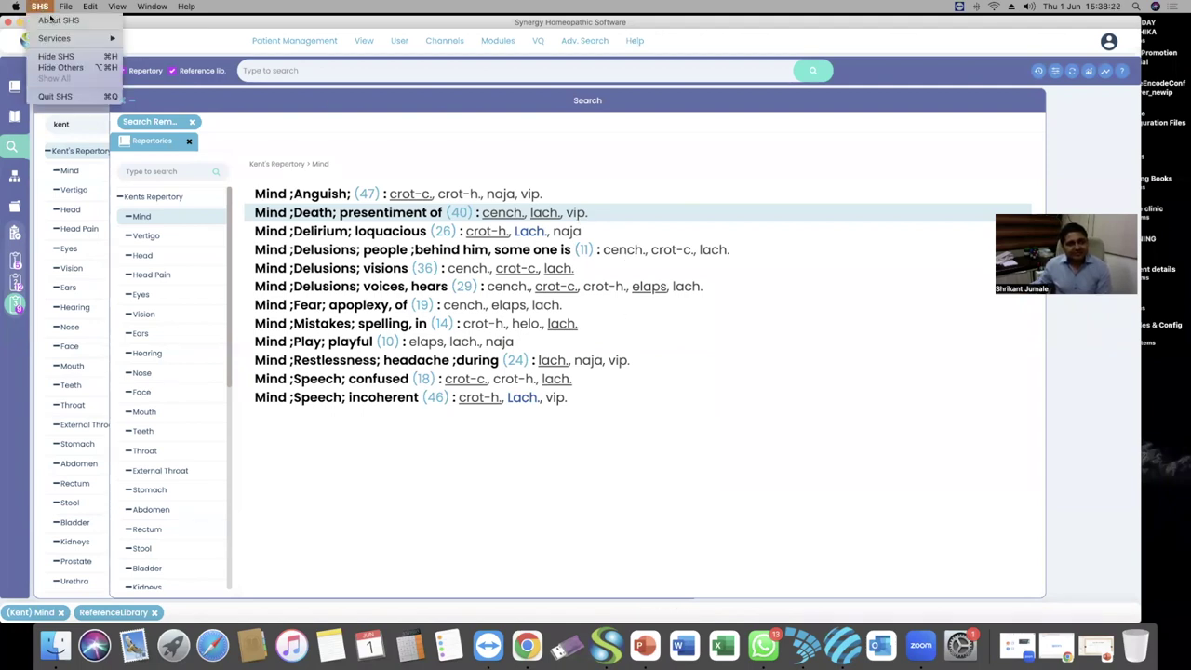
left_click(54, 19)
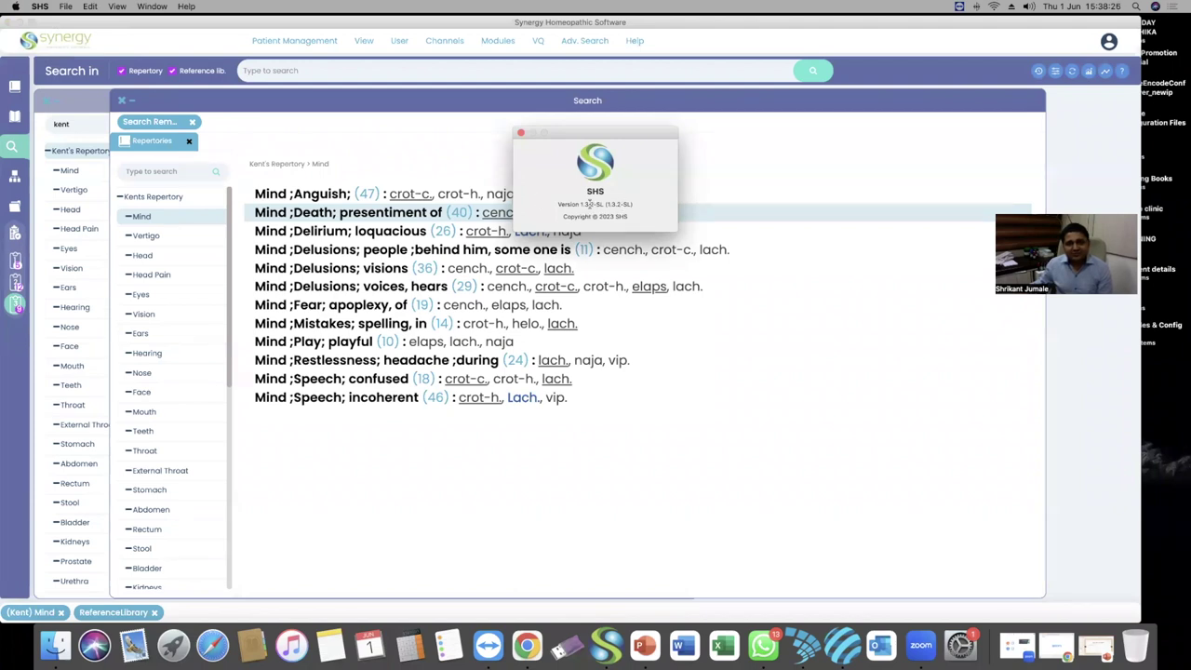
left_click(519, 132)
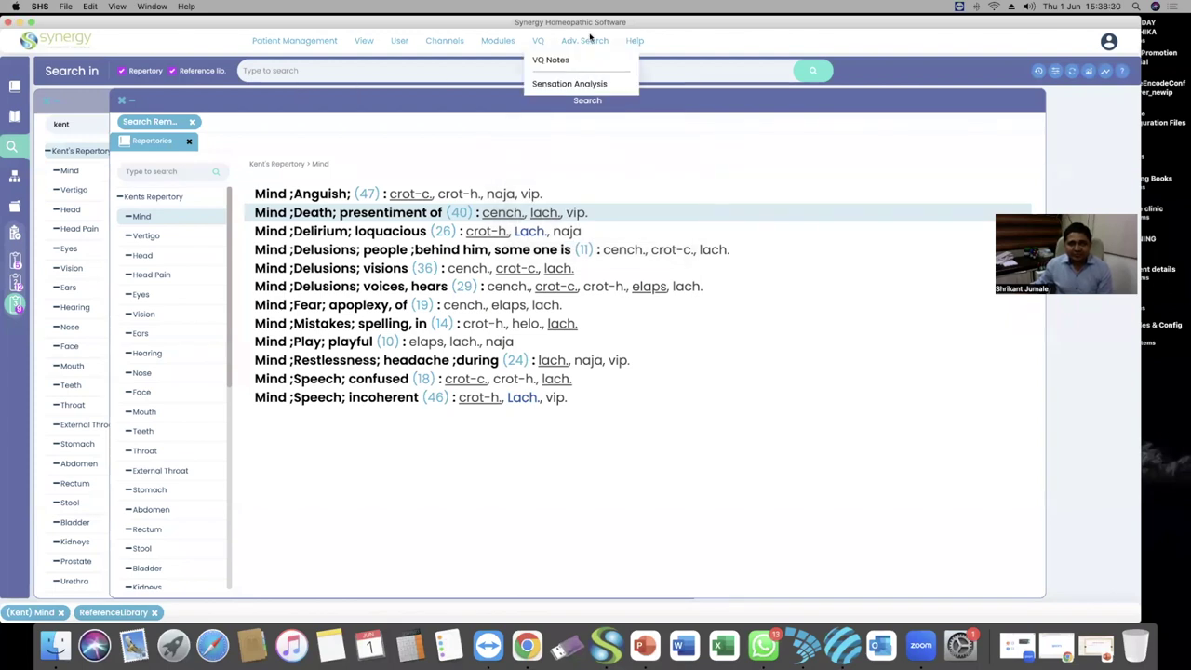
mouse_move(636, 41)
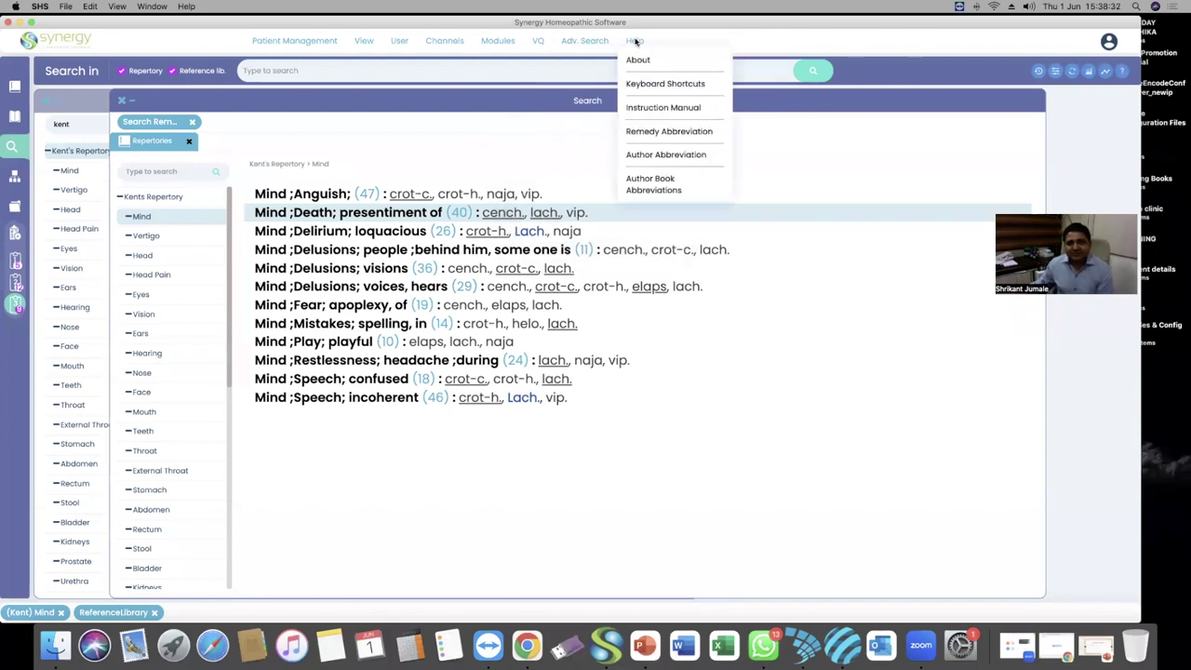
left_click(638, 60)
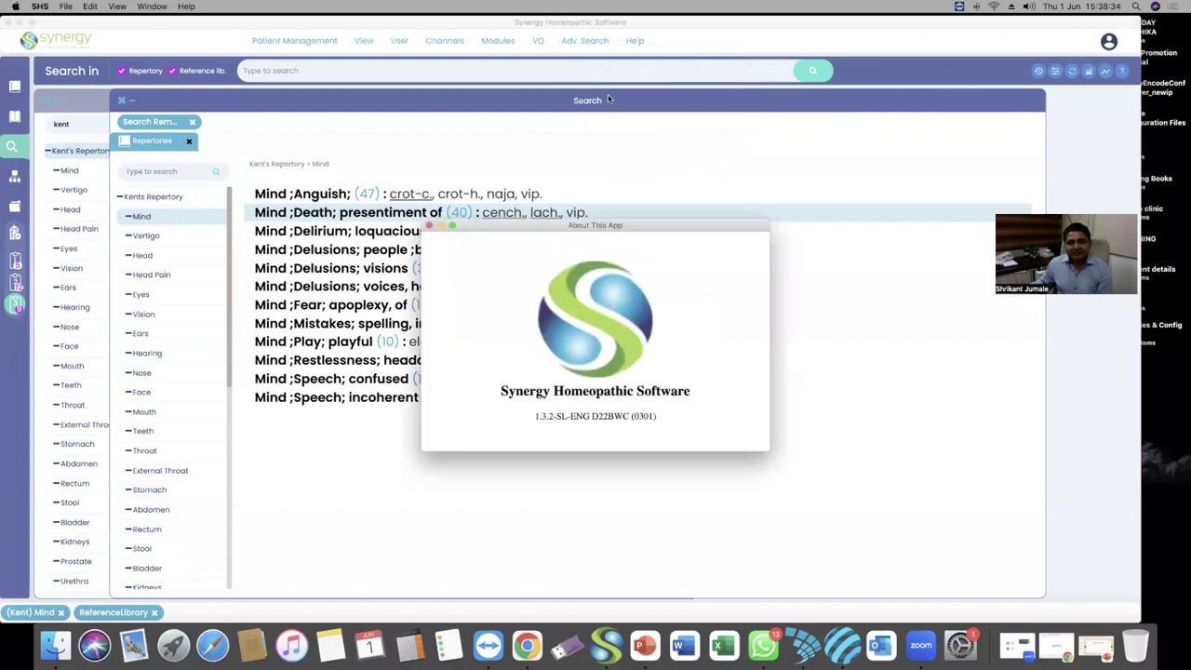
left_click(639, 40)
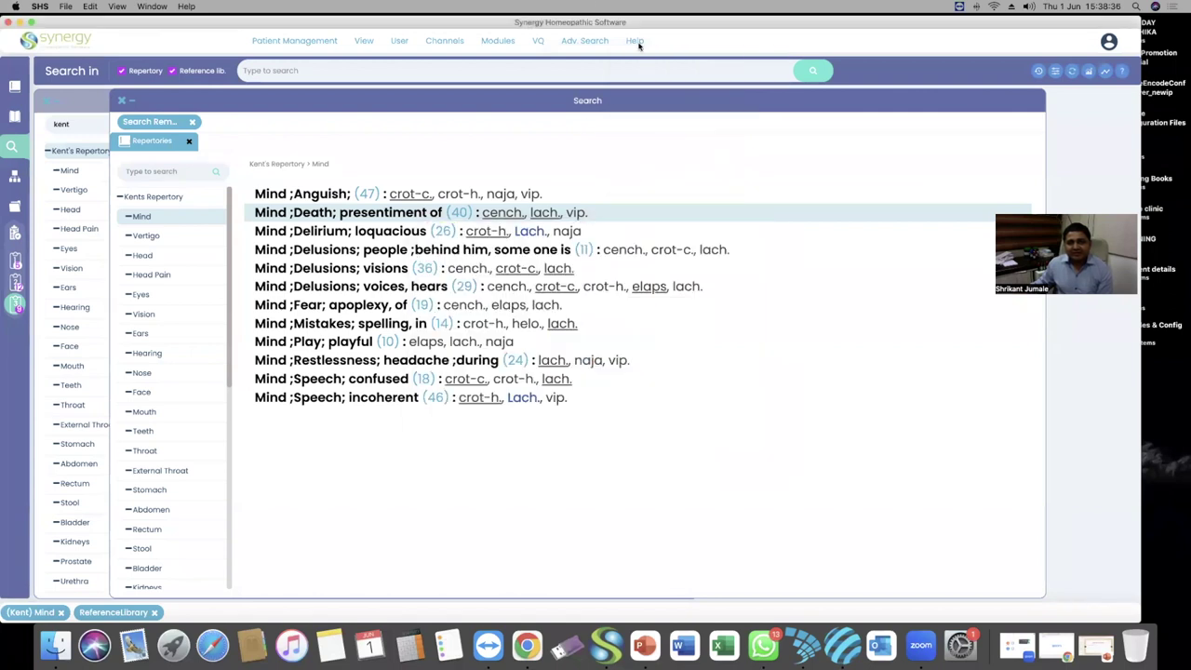
left_click(640, 60)
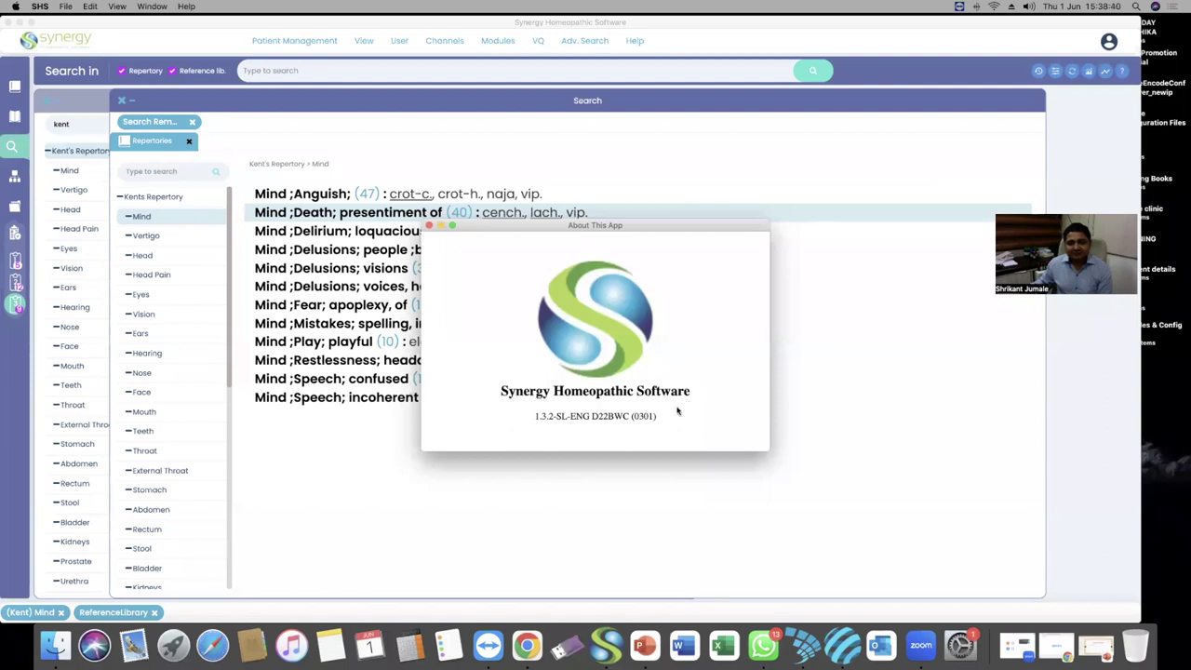
left_click(429, 226)
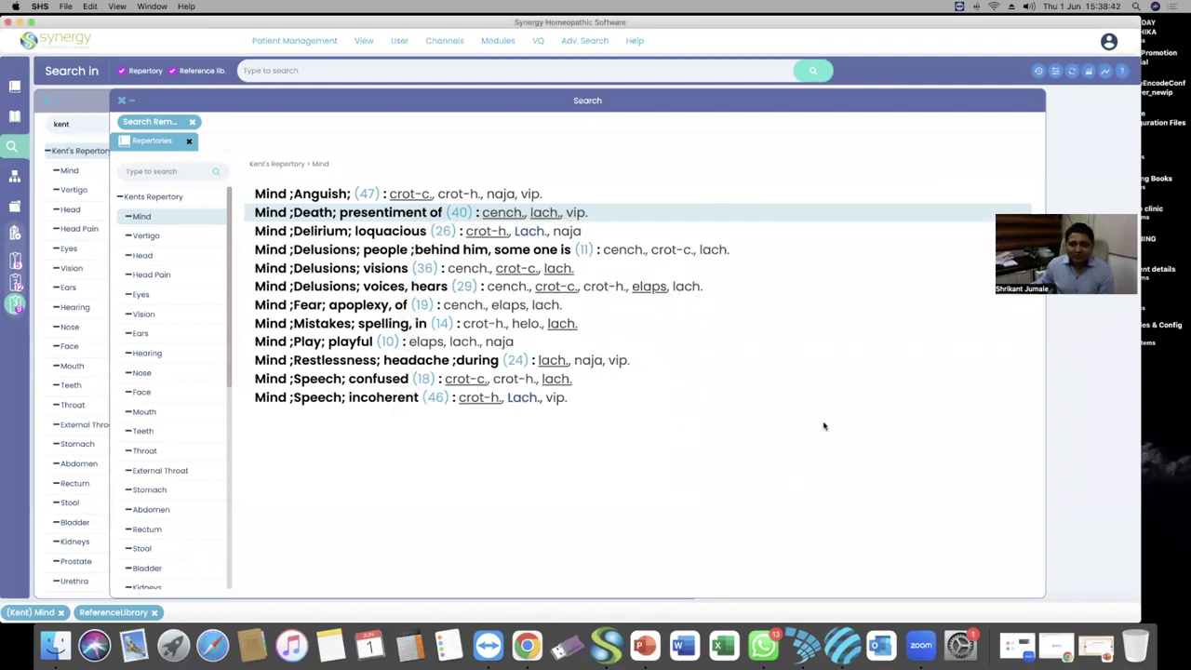
left_click(635, 40)
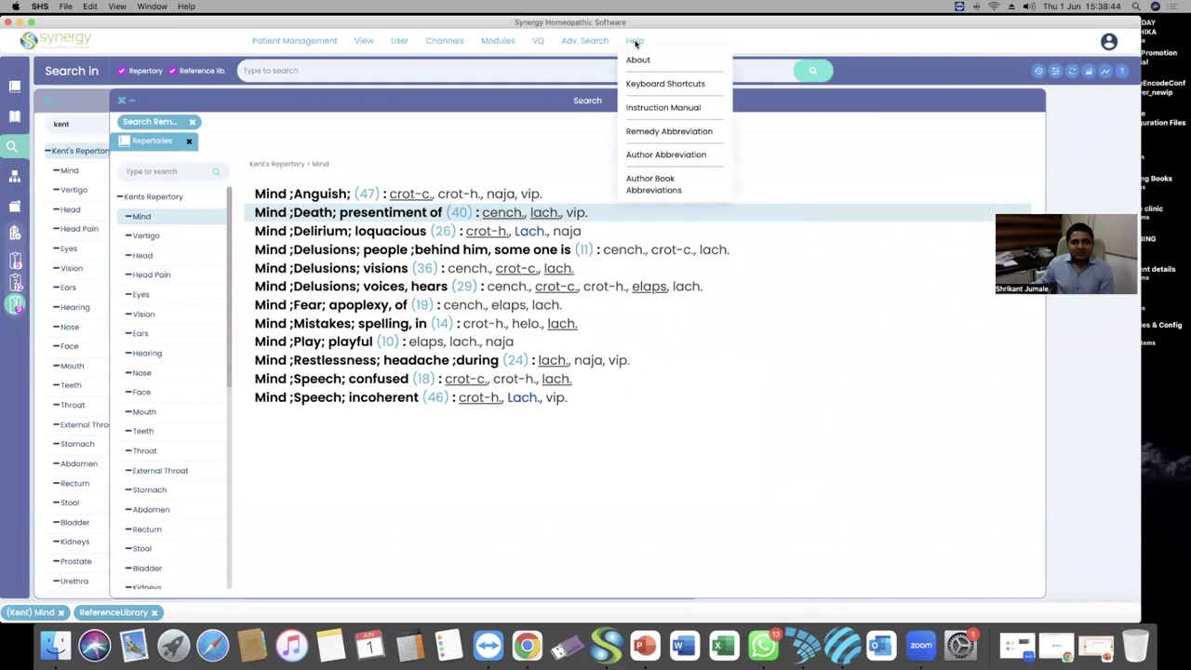
left_click(637, 58)
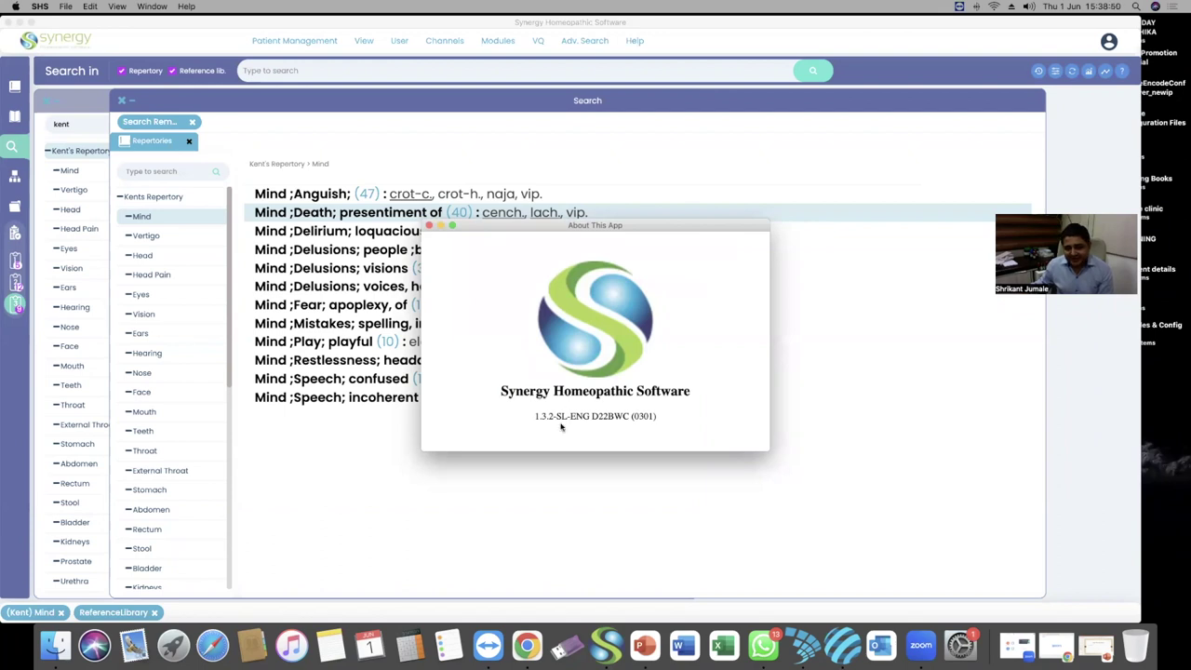
left_click(429, 226)
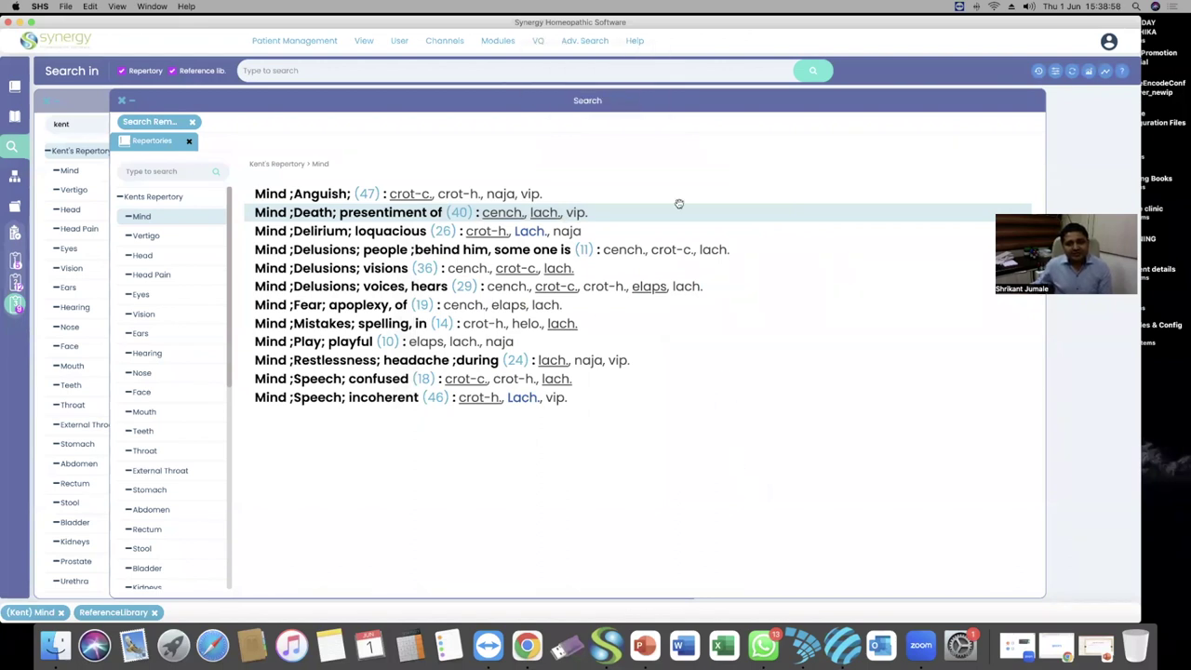
mouse_move(572, 43)
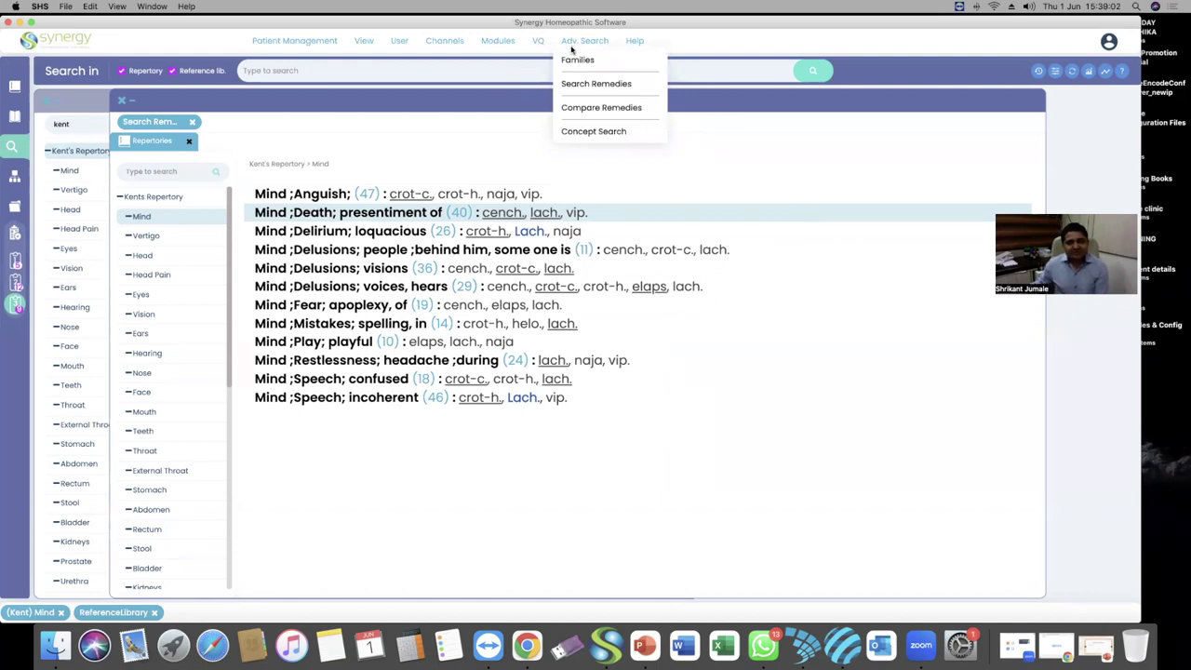
Close the Search window and bring the PowerPoint presentation to the front
left_click(519, 68)
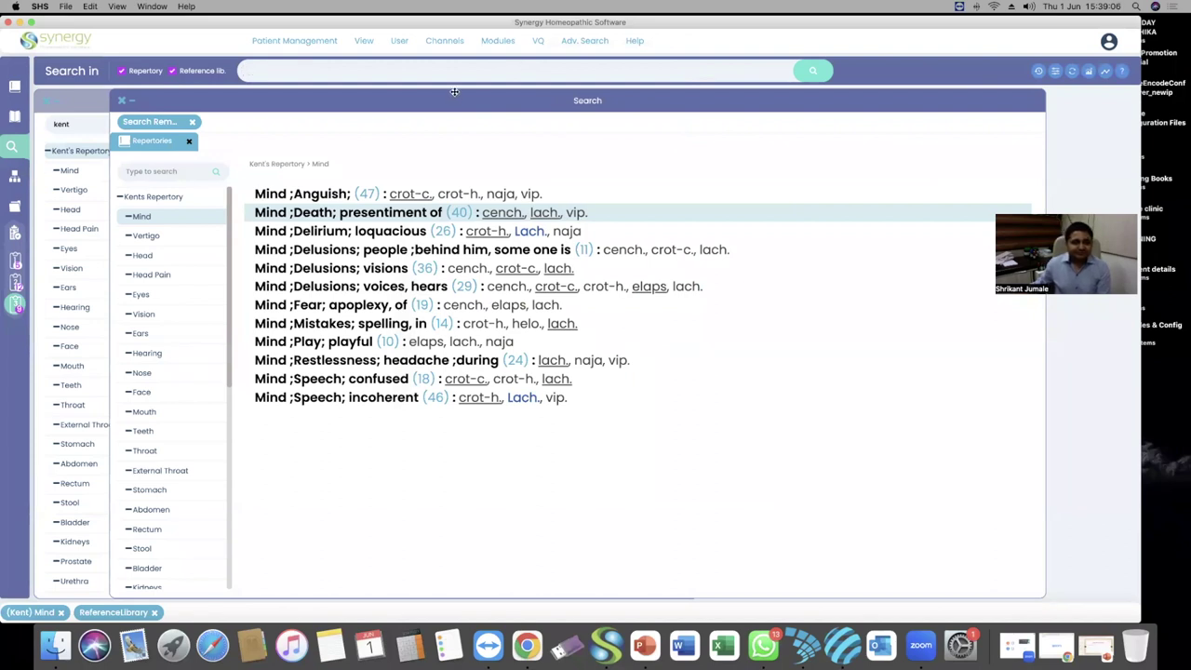
left_click(121, 100)
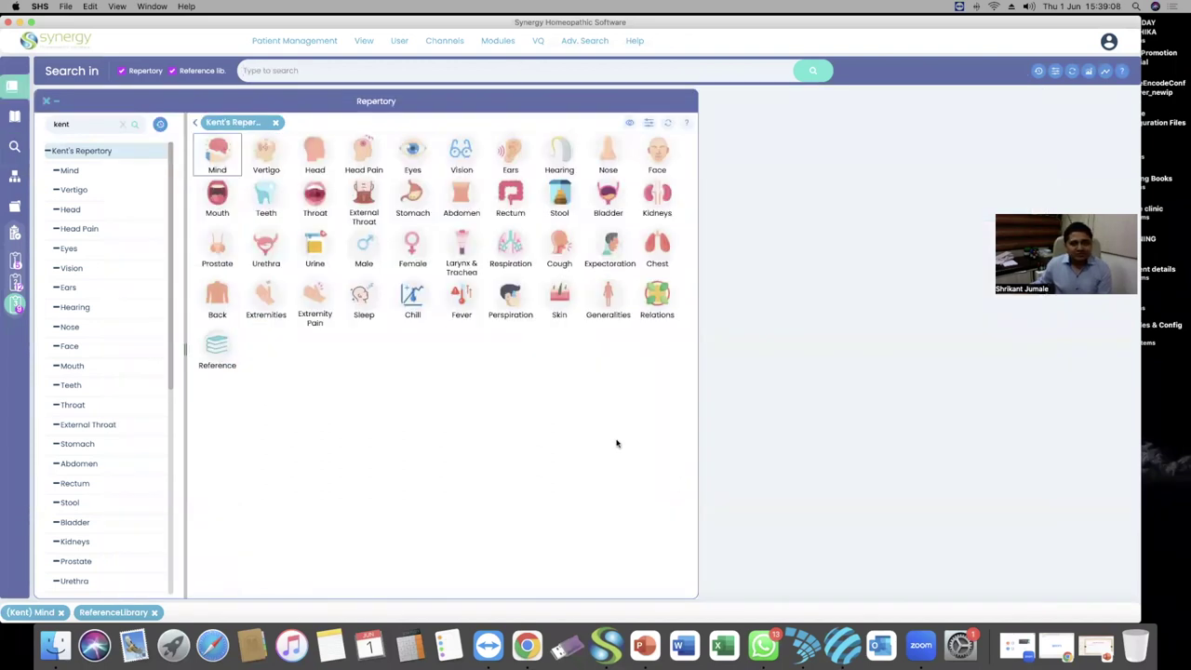
left_click(644, 644)
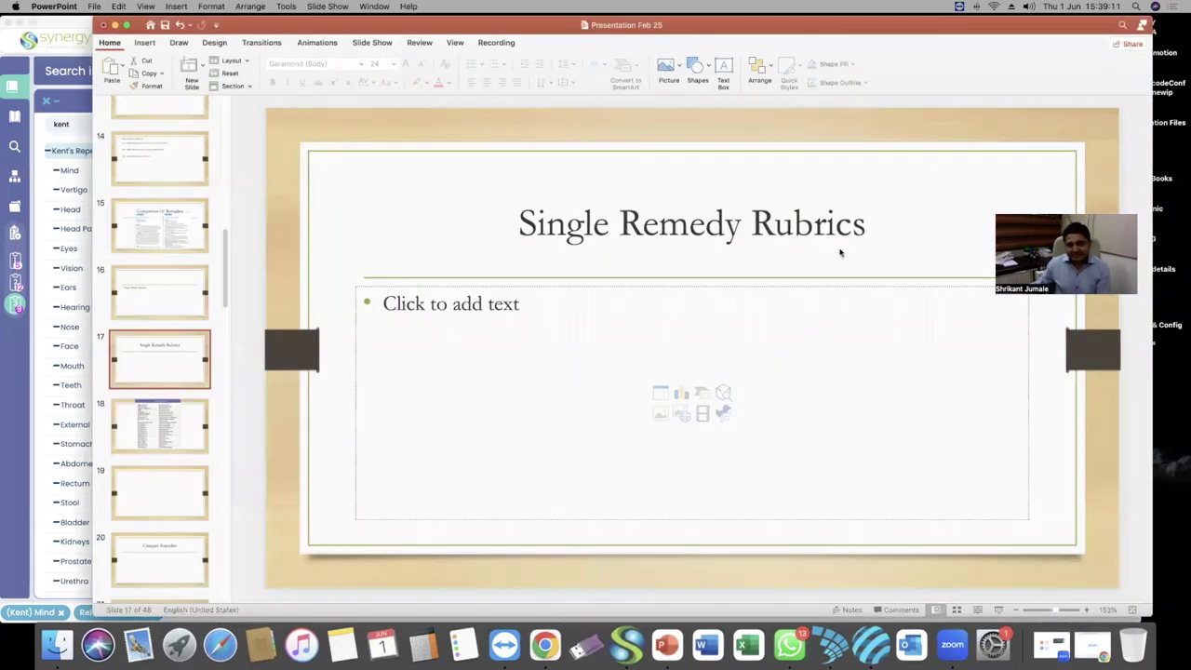
Add bullets 'Search for Single - Family' and 'Group of remedies .', then minimize PowerPoint
left_click(686, 324)
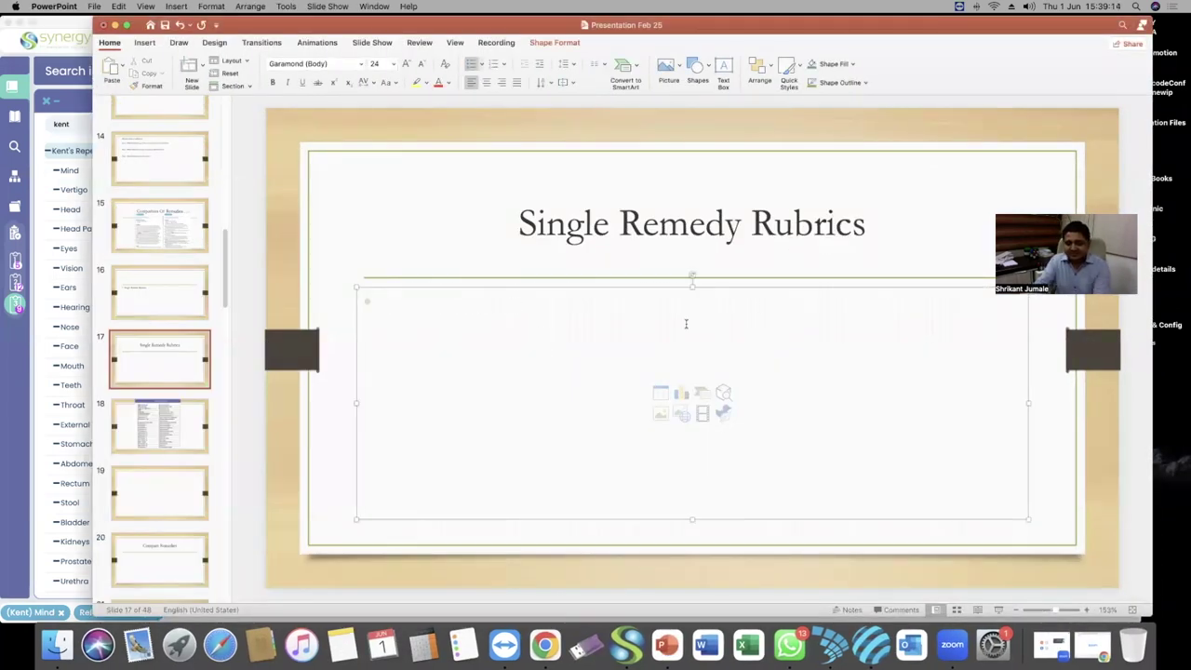
type("Search for Single - Family")
key("Return")
type("Group of remedies .")
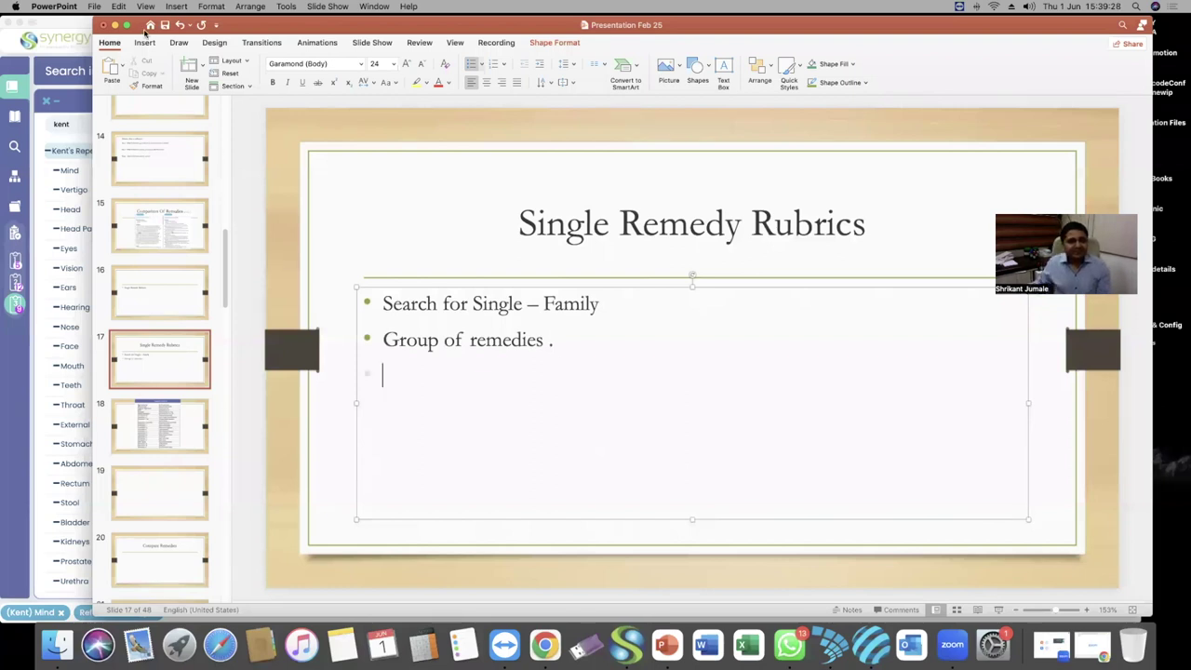
left_click(114, 25)
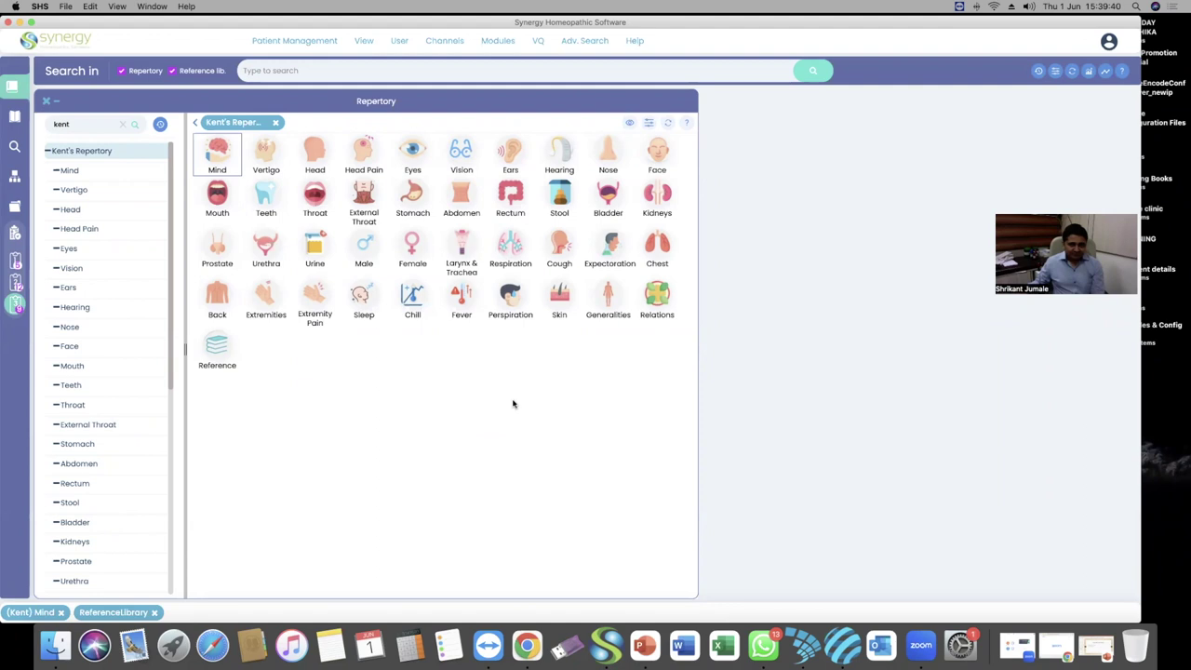
Reopen Go to Remedy from Adv. Search > Search Remedies and reset it to defaults
left_click(584, 41)
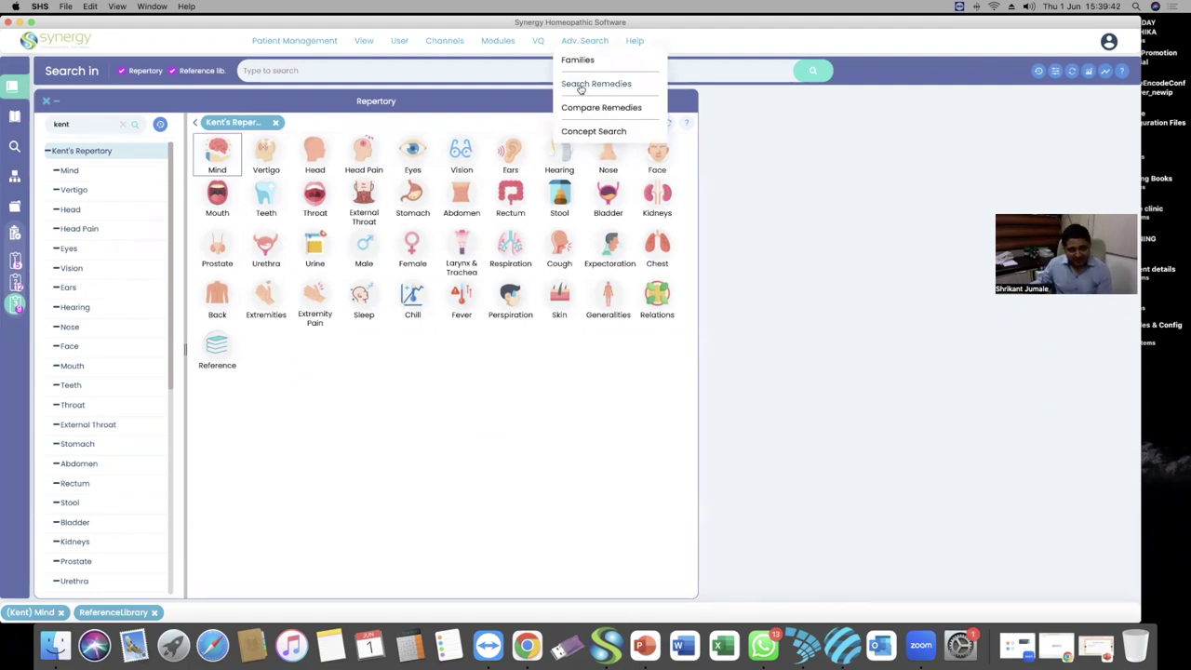
left_click(580, 86)
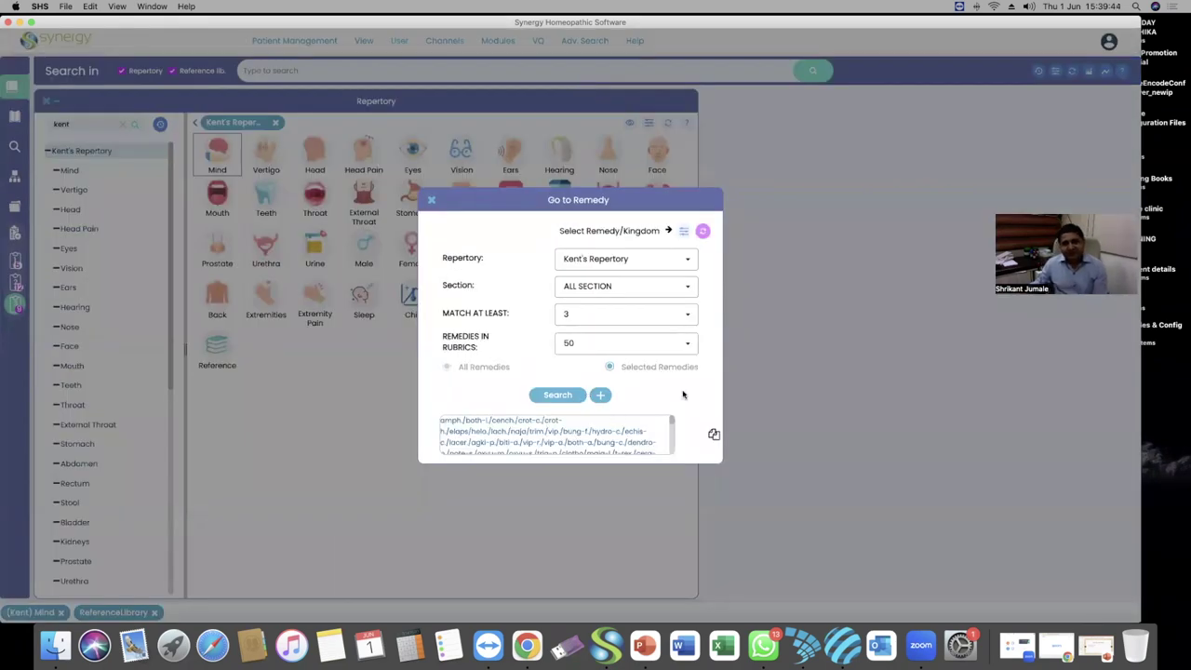
left_click(704, 233)
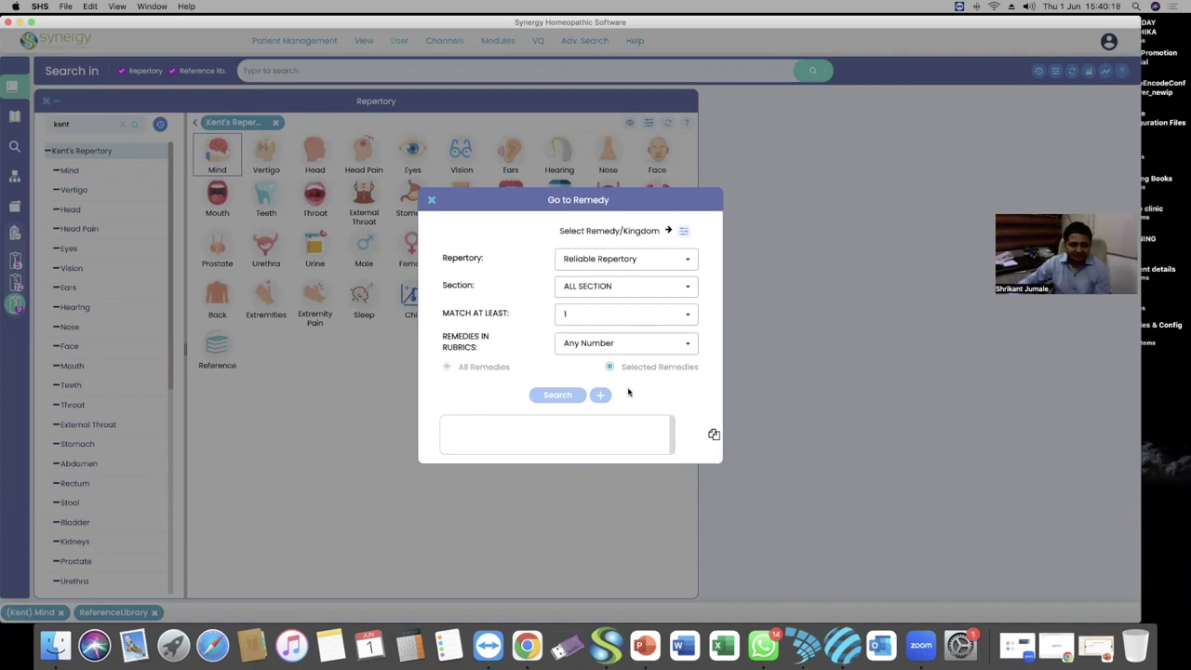
In the remedy picker, search for and tick spong. and dros
left_click(683, 231)
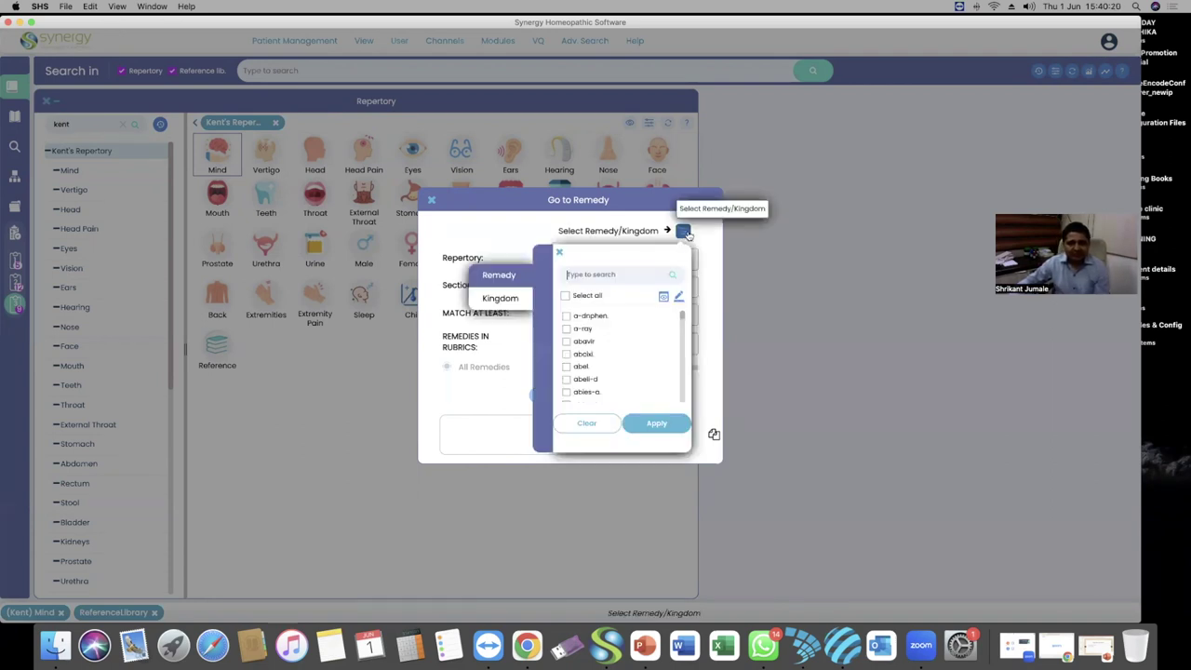
left_click(605, 273)
type("s")
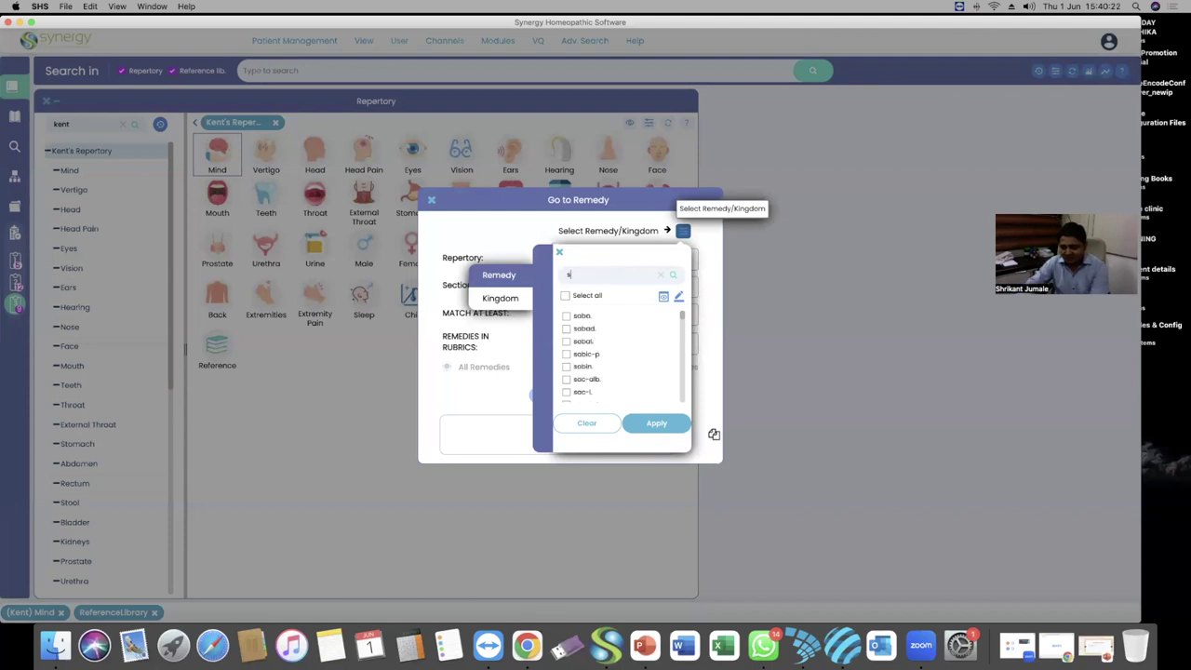
type("pong")
left_click(579, 316)
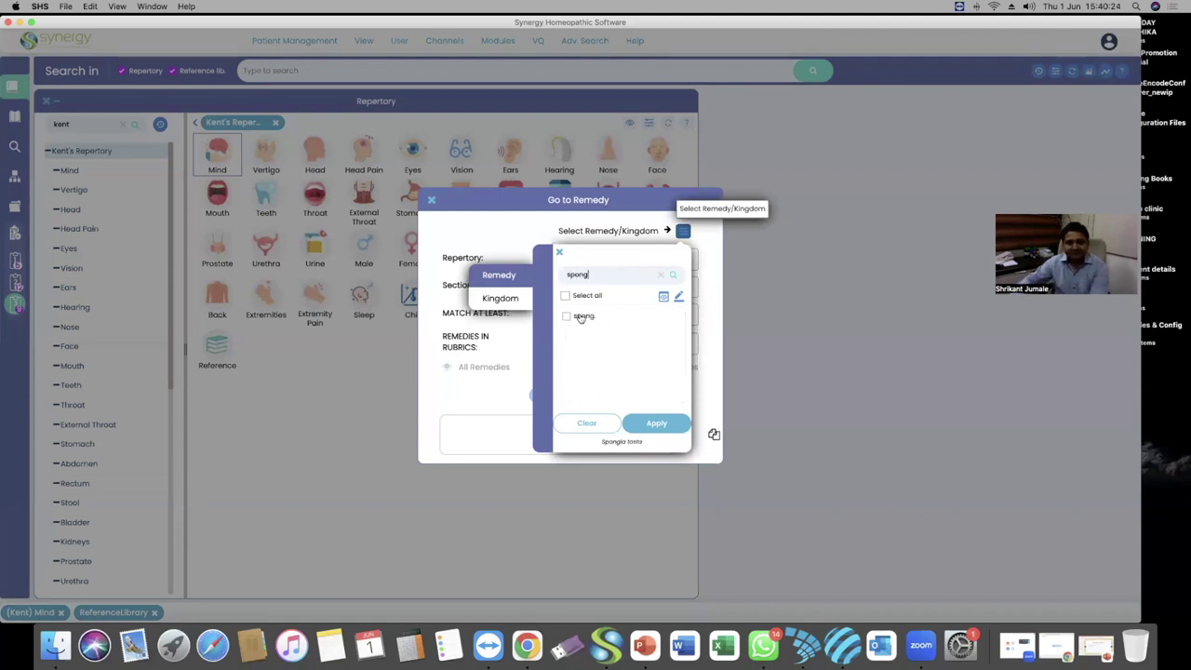
left_click(659, 277)
type("dri")
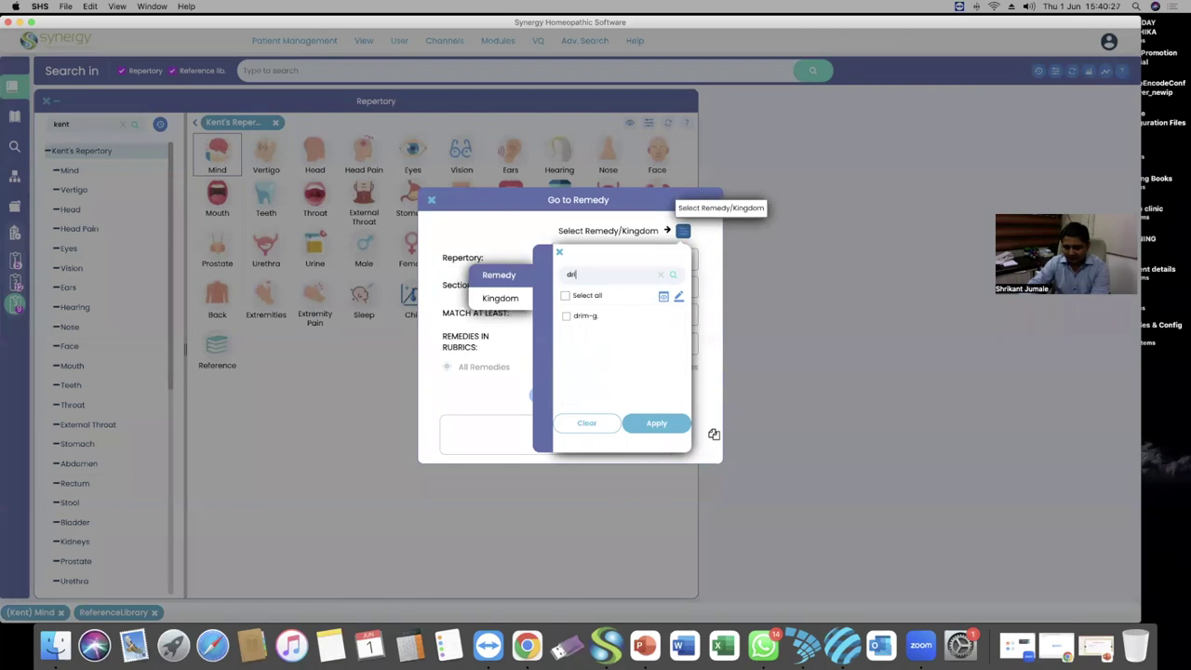
key("BackSpace")
type("os")
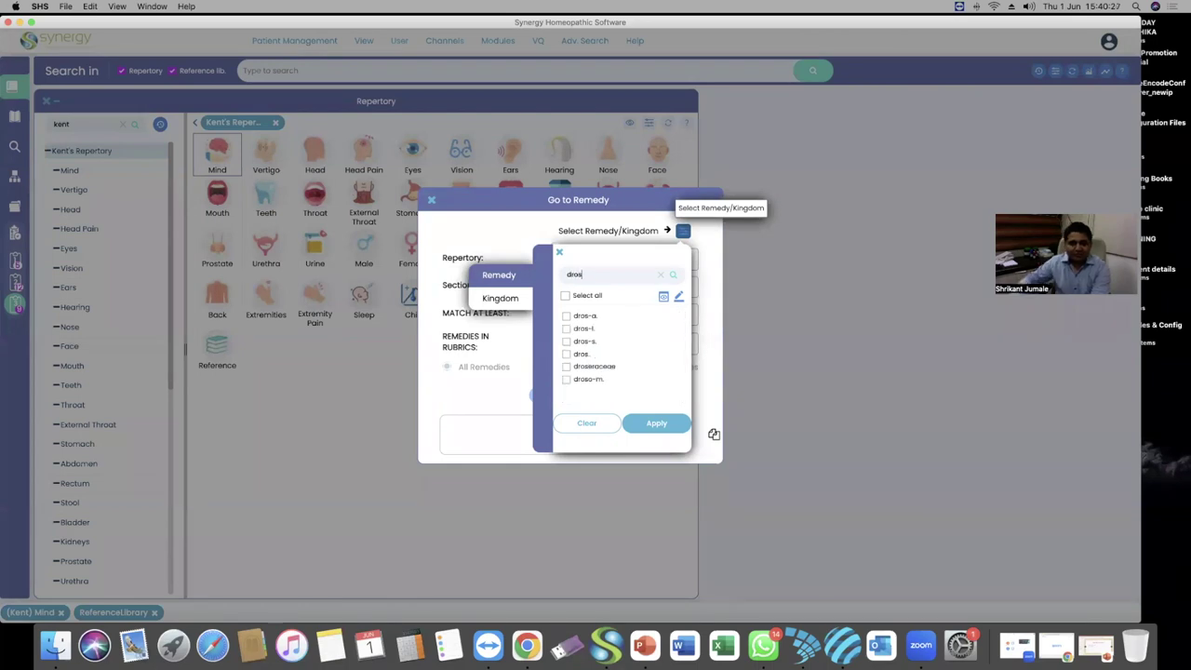
left_click(580, 358)
Tick puls. too and show only the three checked remedies
left_click(661, 276)
left_click(610, 273)
type("puls")
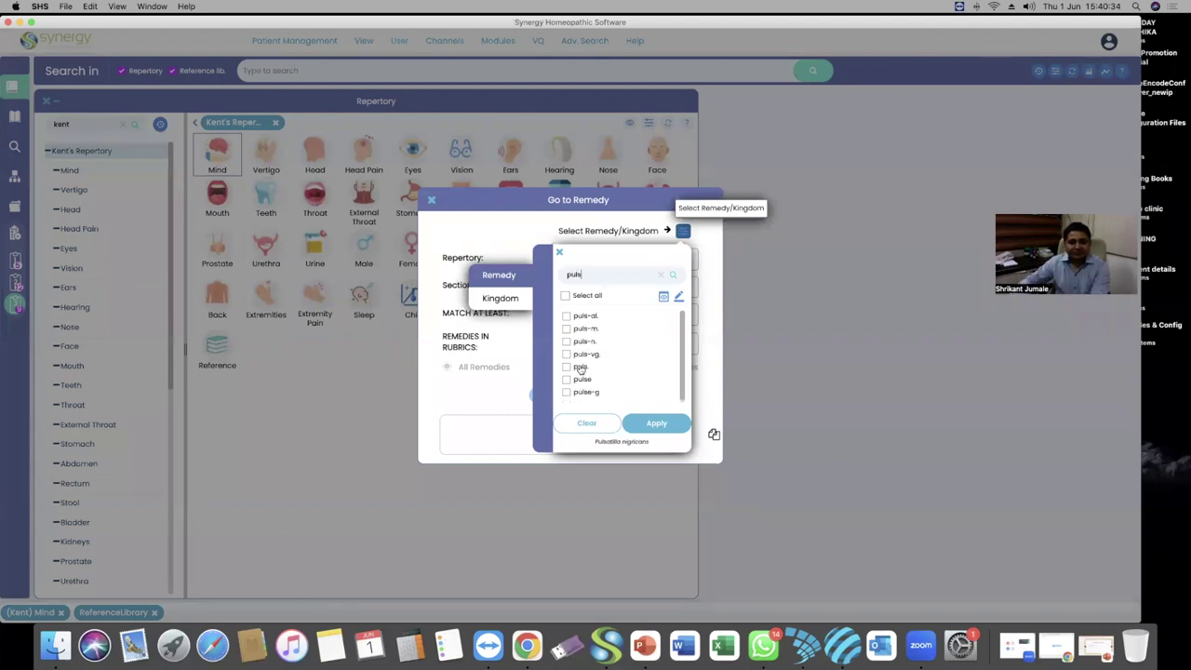
left_click(569, 366)
left_click(663, 296)
left_click(663, 277)
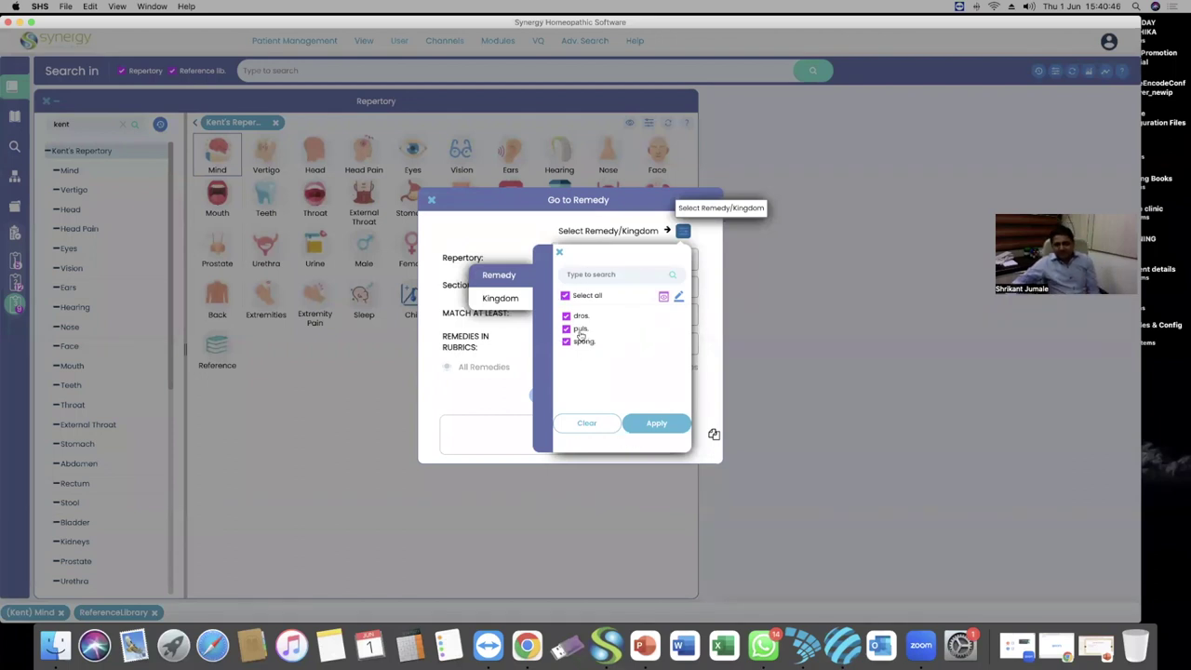
Apply the three remedies and set Repertory to Kent's with match at least 3
left_click(657, 424)
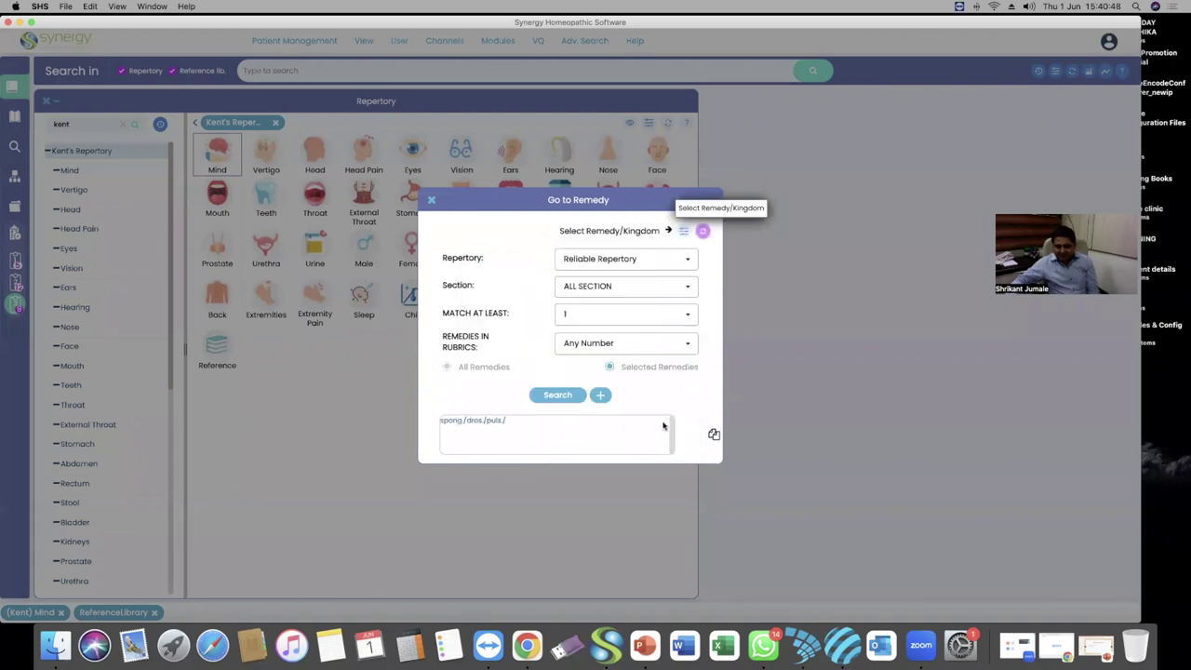
left_click(658, 258)
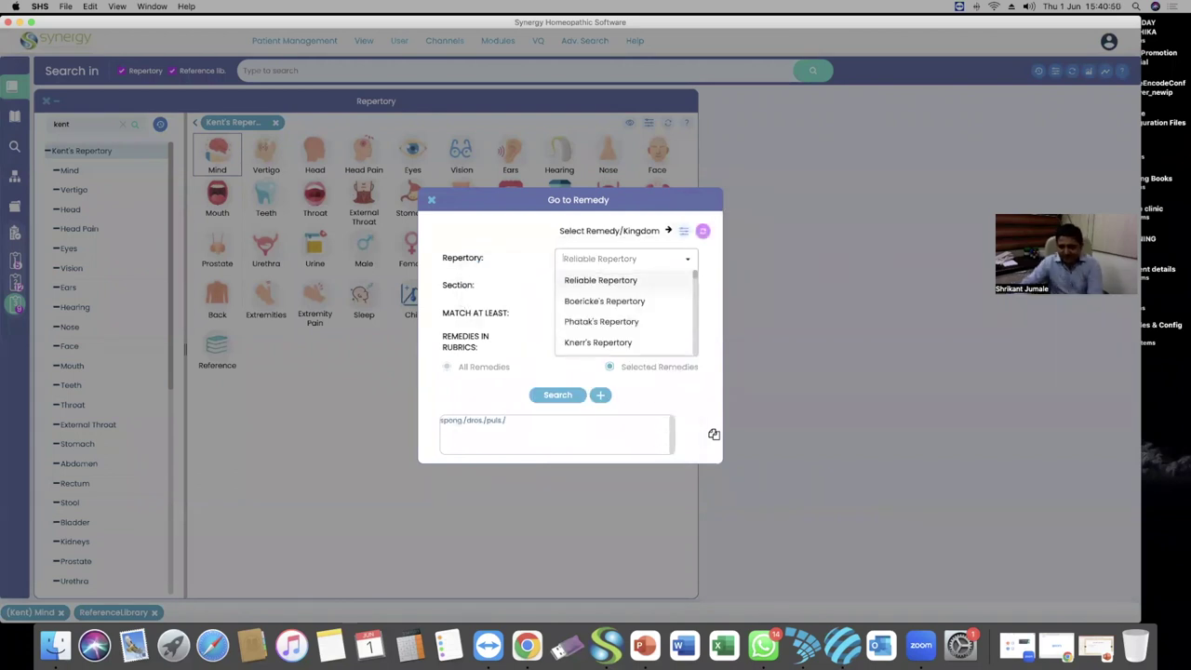
type("kent")
left_click(651, 301)
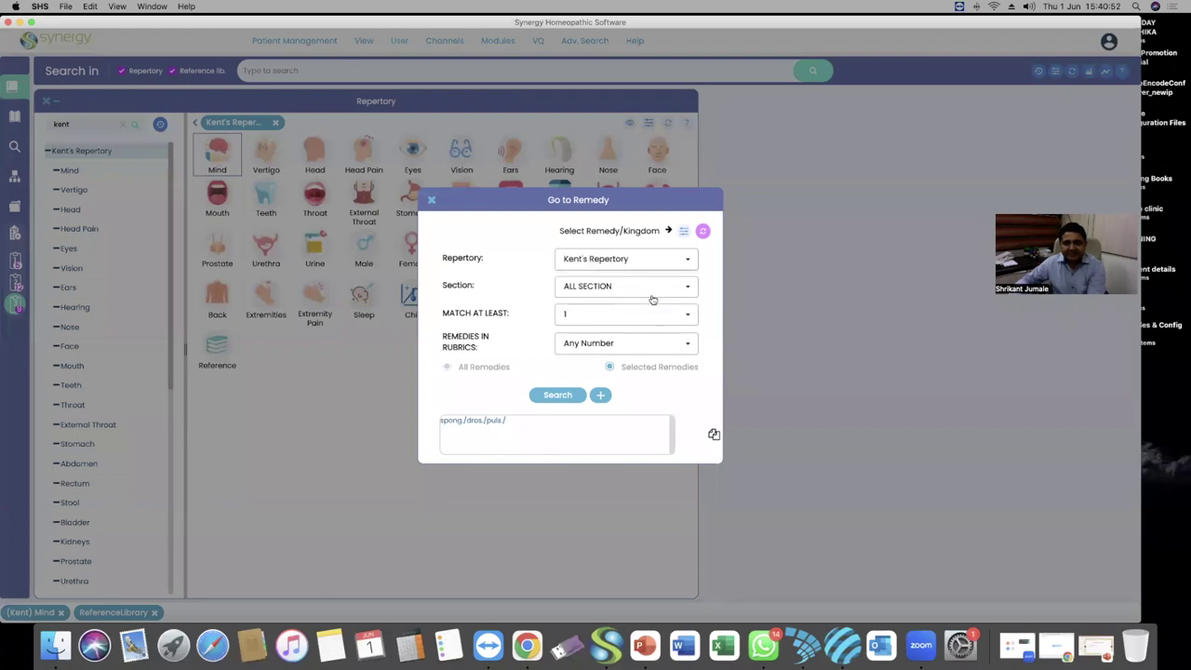
left_click(665, 310)
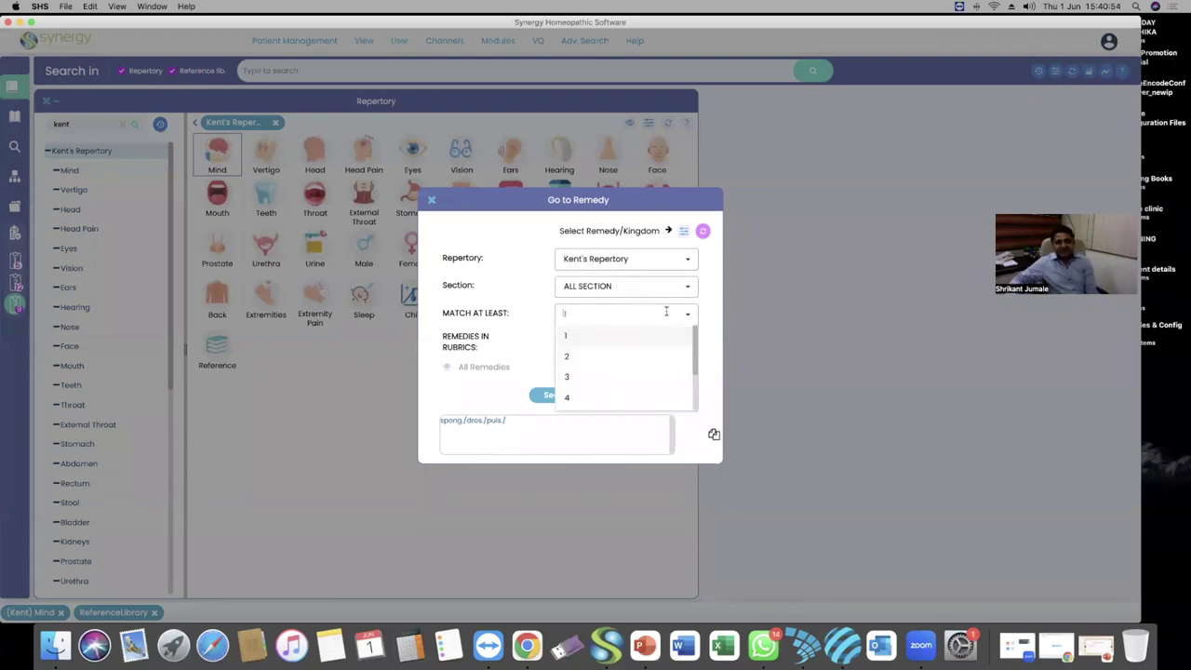
left_click(617, 378)
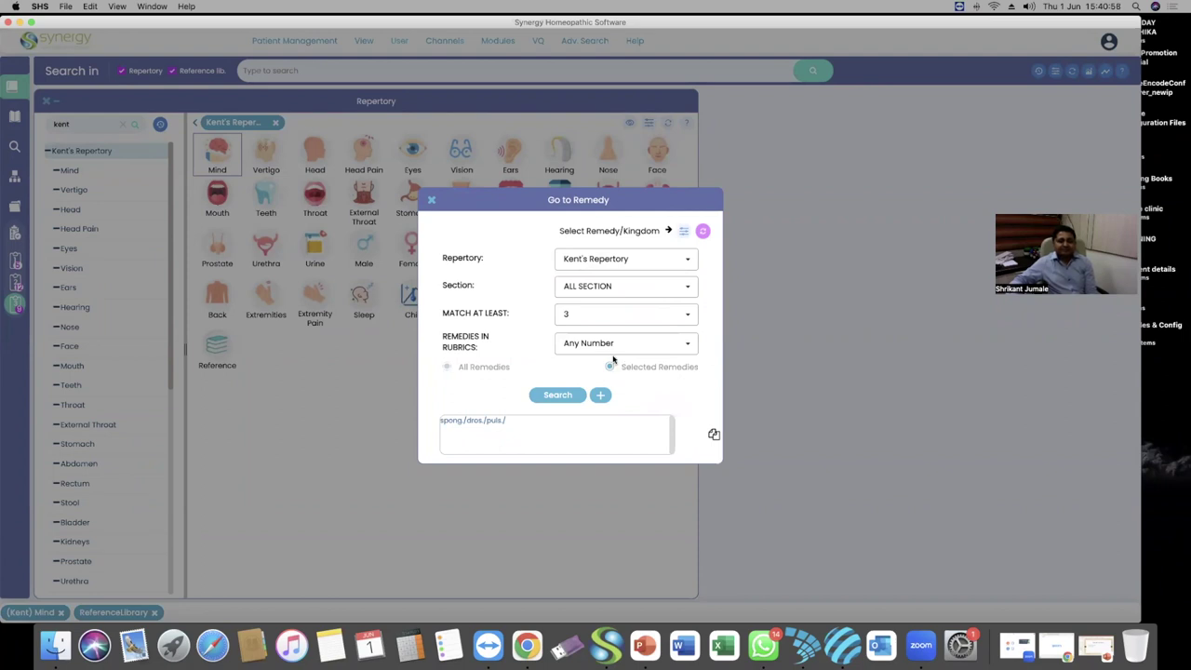
Reset and close Go to Remedy, then open Compare Remedies from Adv. Search
left_click(702, 231)
left_click(431, 199)
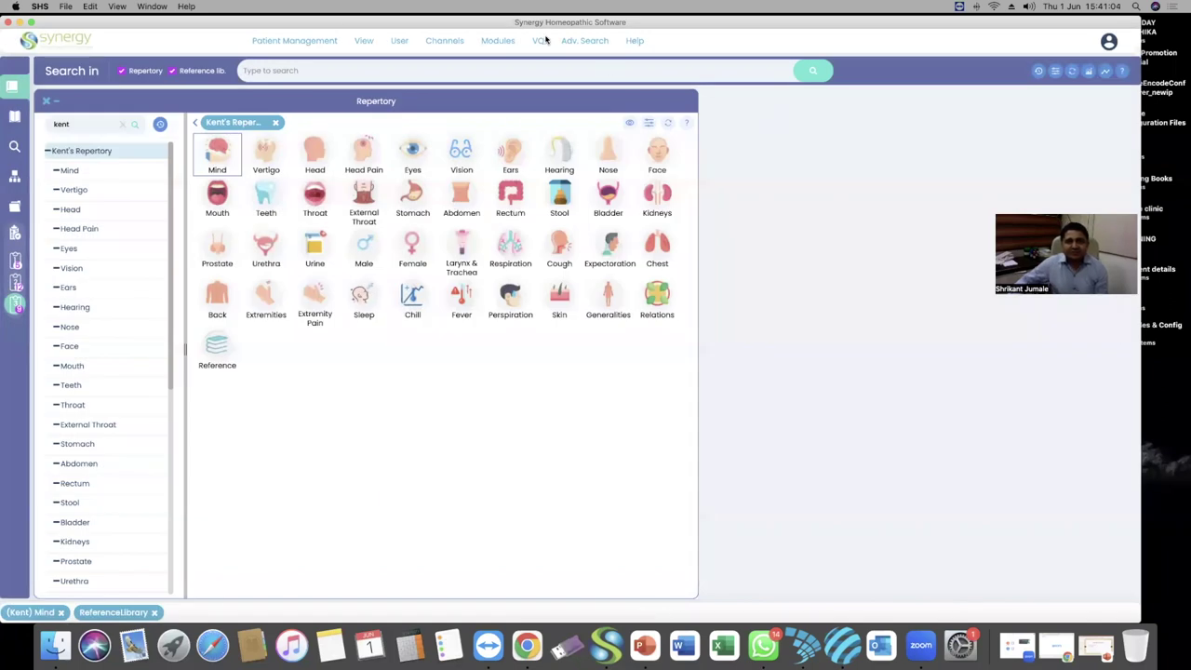
left_click(586, 43)
left_click(595, 108)
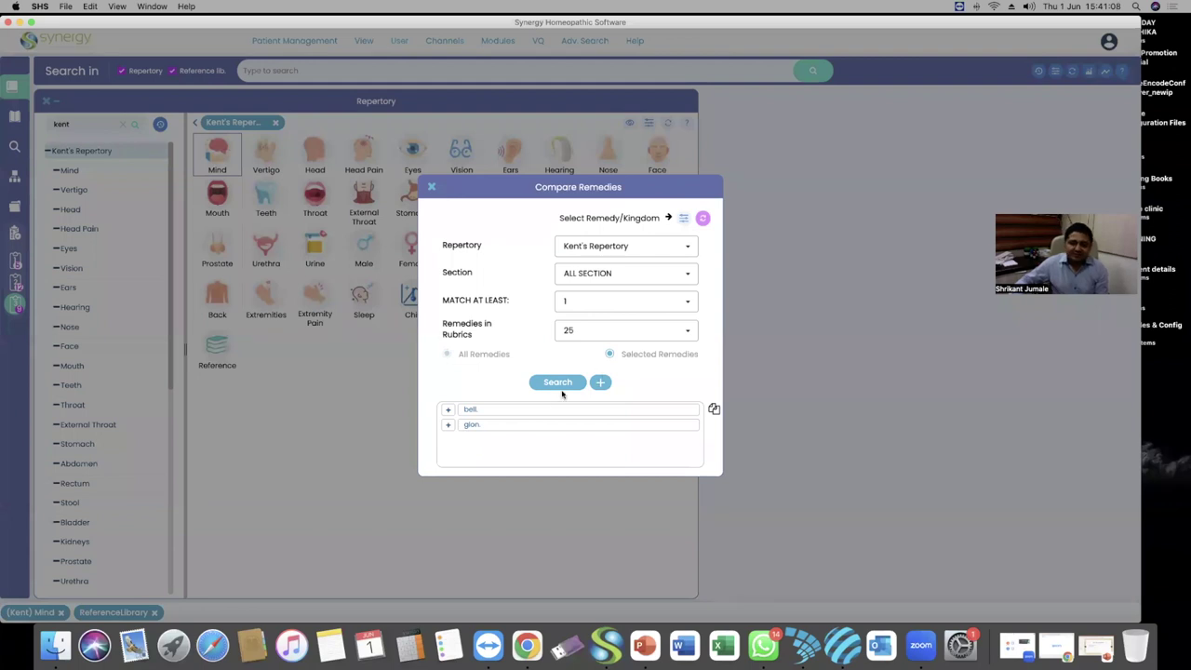
Reset the Compare Remedies dialog and tick spong. in the remedy picker
left_click(702, 219)
left_click(683, 218)
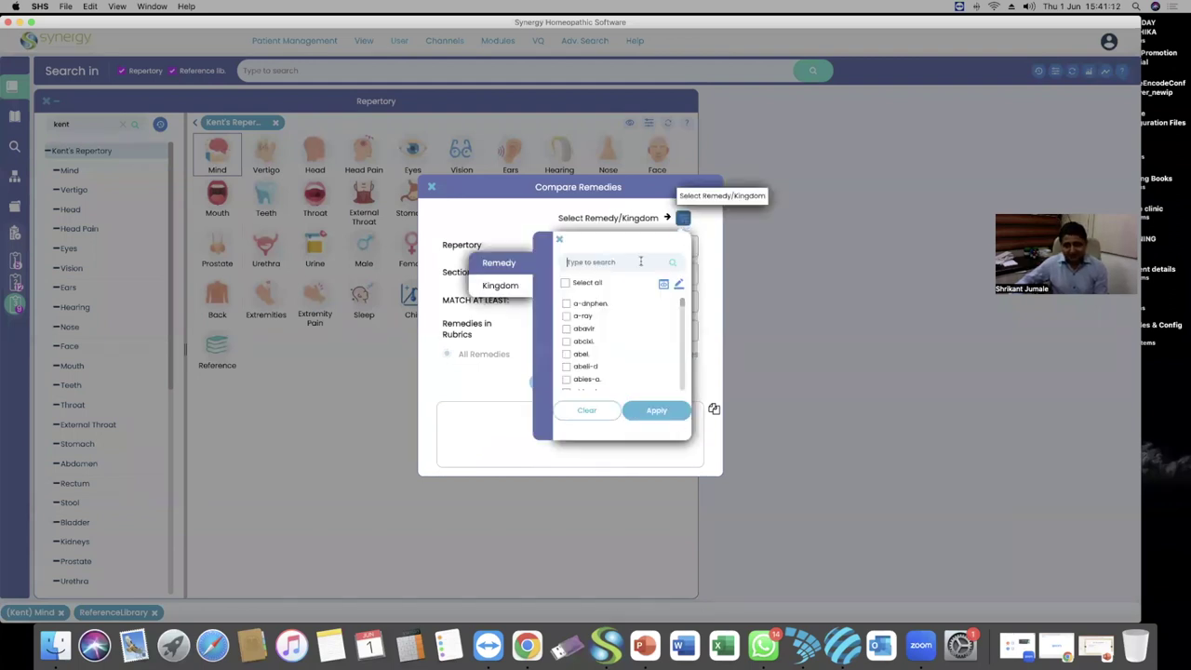
left_click(639, 261)
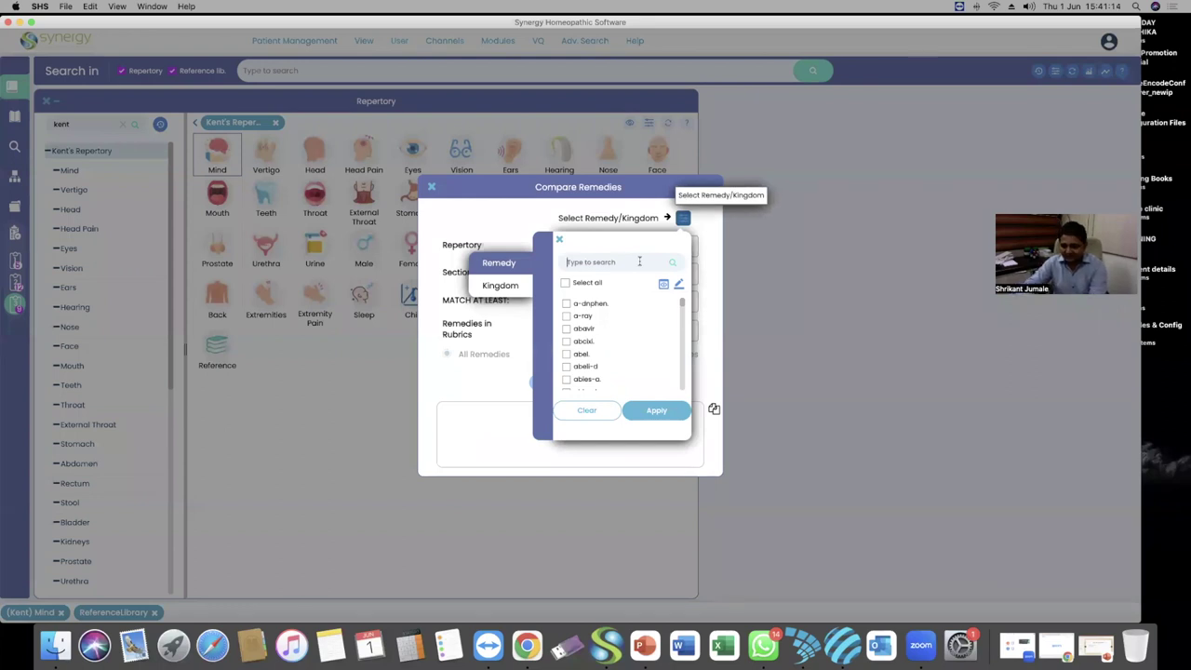
type("spoo")
key("BackSpace")
type("ng")
left_click(574, 307)
Tick dros. and puls. as well and show only the checked remedies
left_click(661, 263)
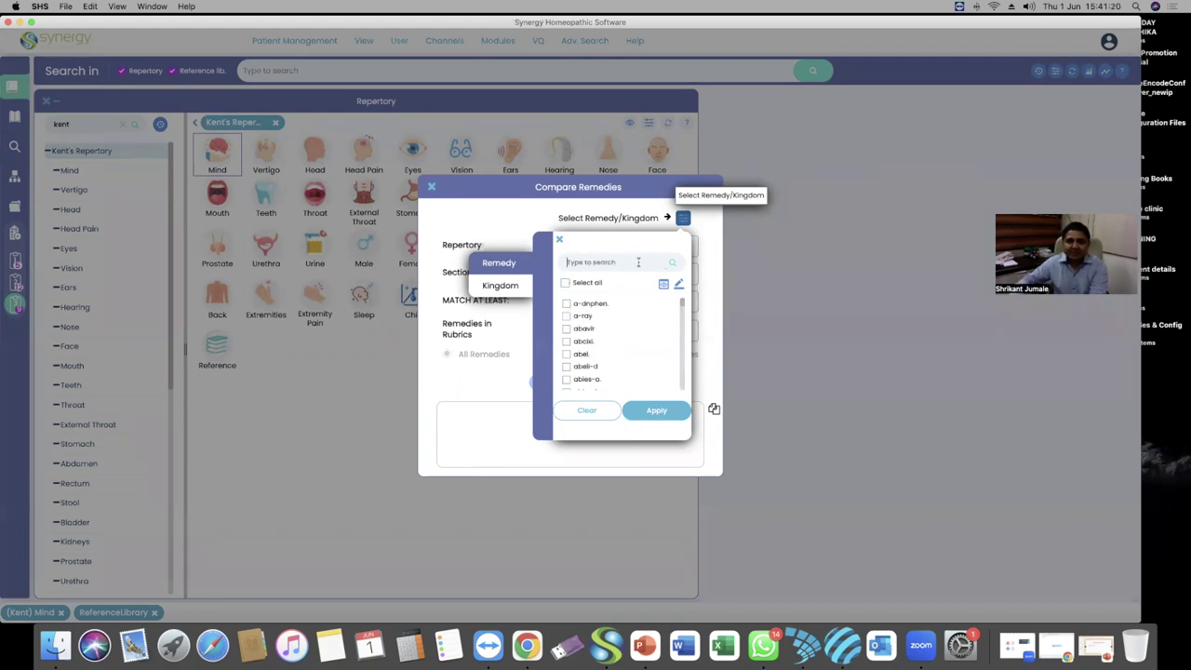
type("dros")
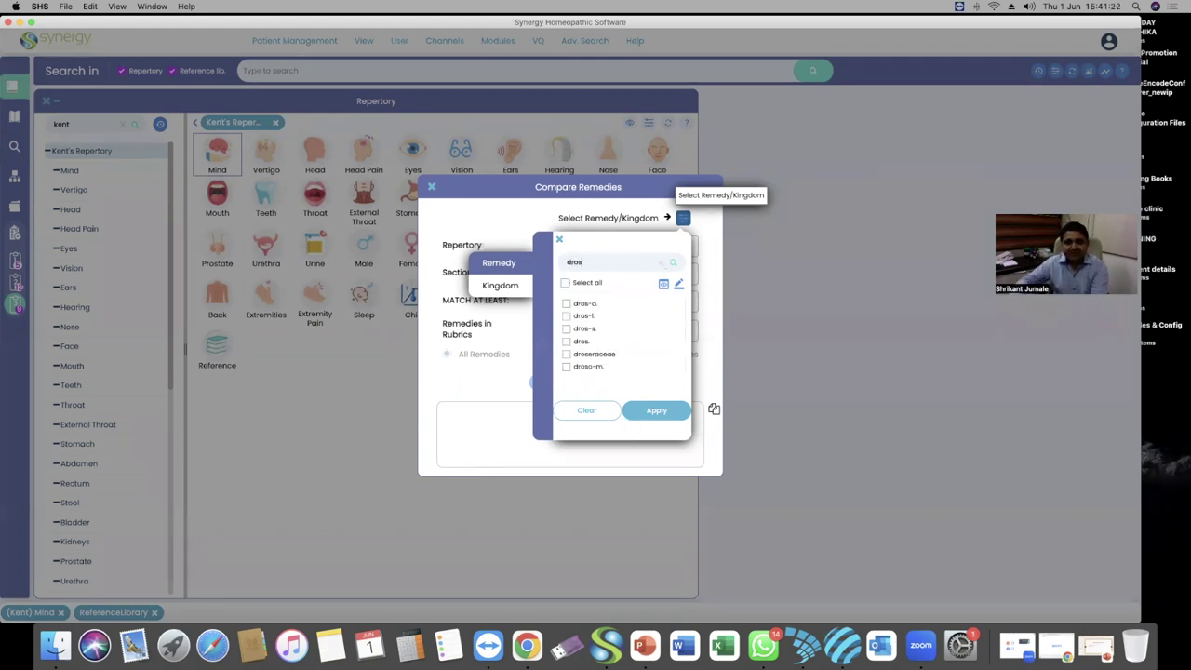
left_click(567, 341)
left_click(661, 263)
type("puls")
left_click(577, 354)
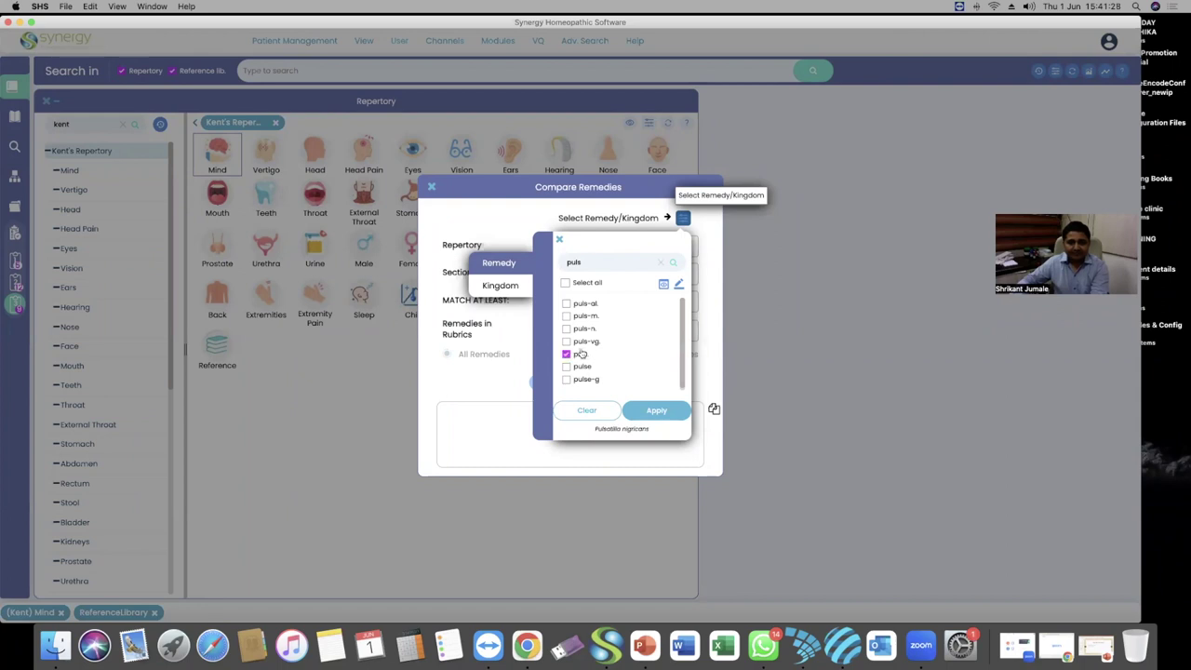
left_click(662, 263)
left_click(664, 284)
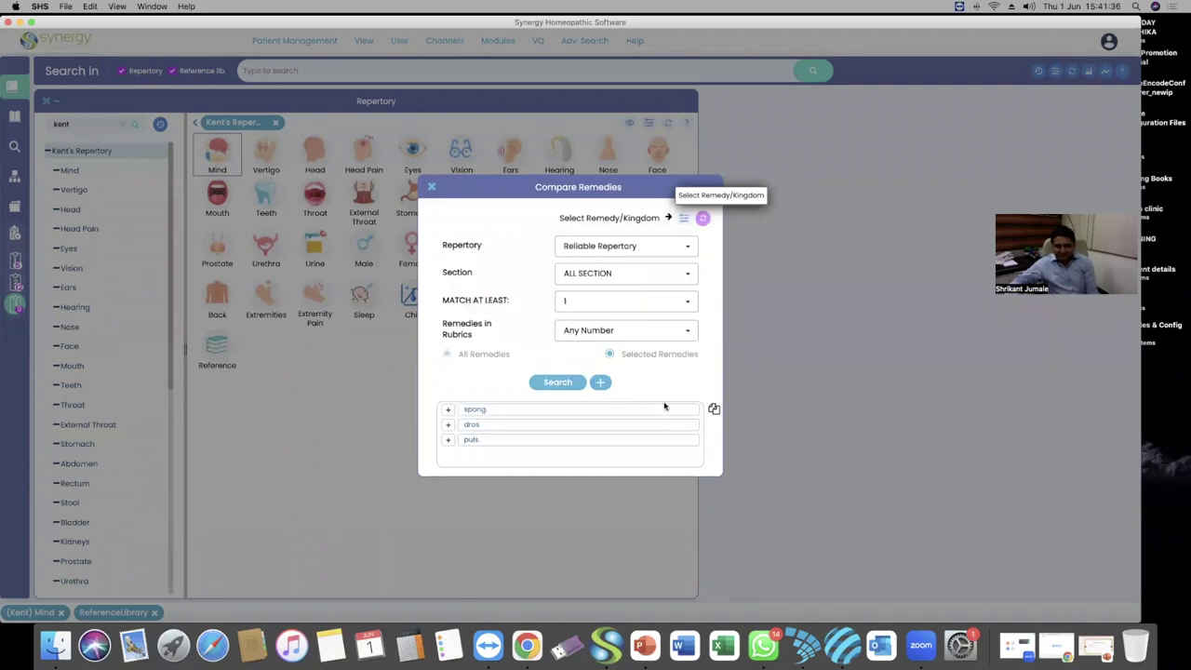
Set match at least 3 and remedies in rubrics to 50 or less, then run the search
left_click(642, 295)
left_click(590, 361)
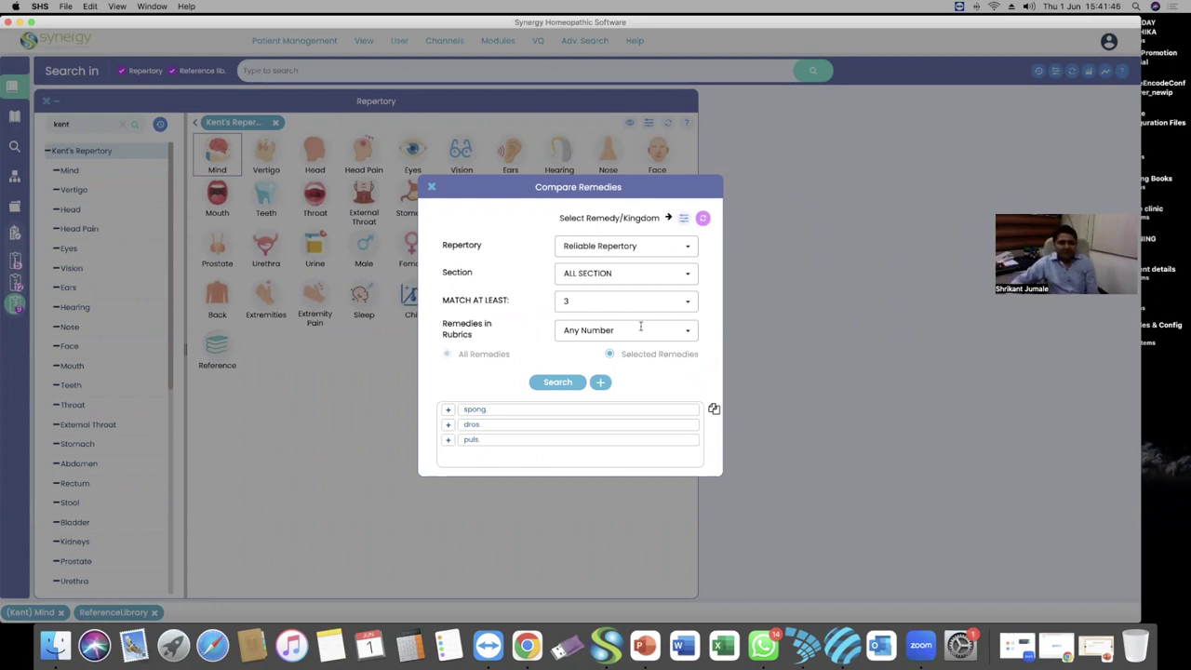
left_click(641, 327)
scroll(634, 377, "down", 2)
scroll(635, 377, "down", 2)
left_click(618, 389)
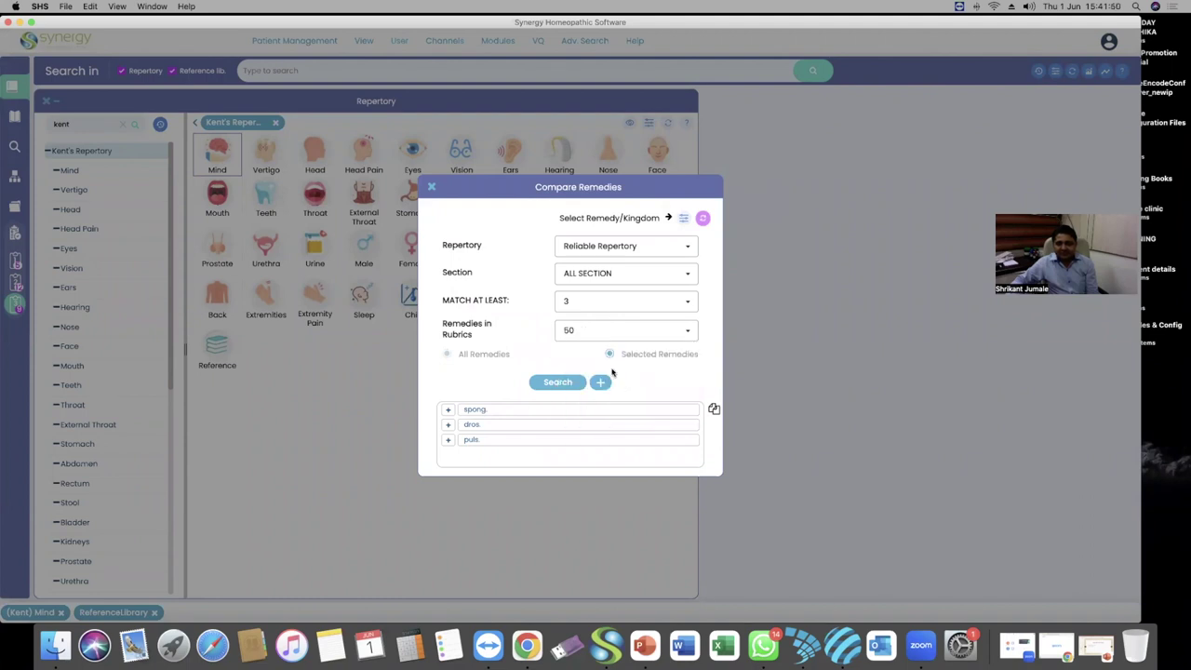
left_click(561, 382)
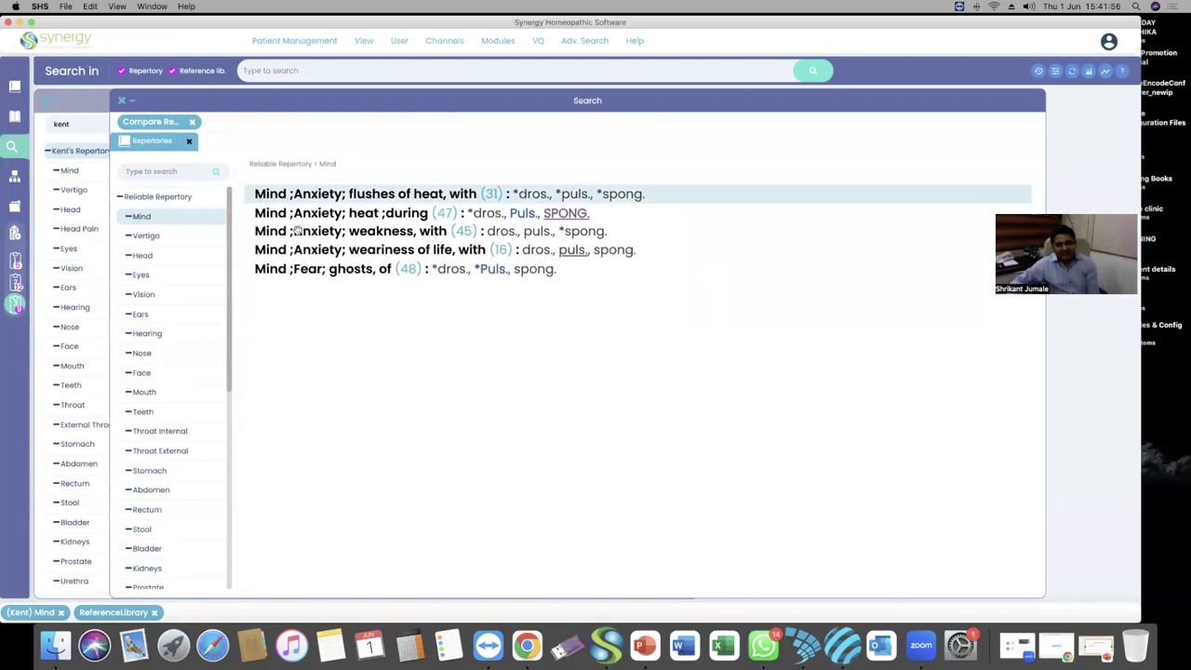
Show the Cough chapter's rubrics from the Reliable Repertory chapter list
scroll(167, 342, "down", 5)
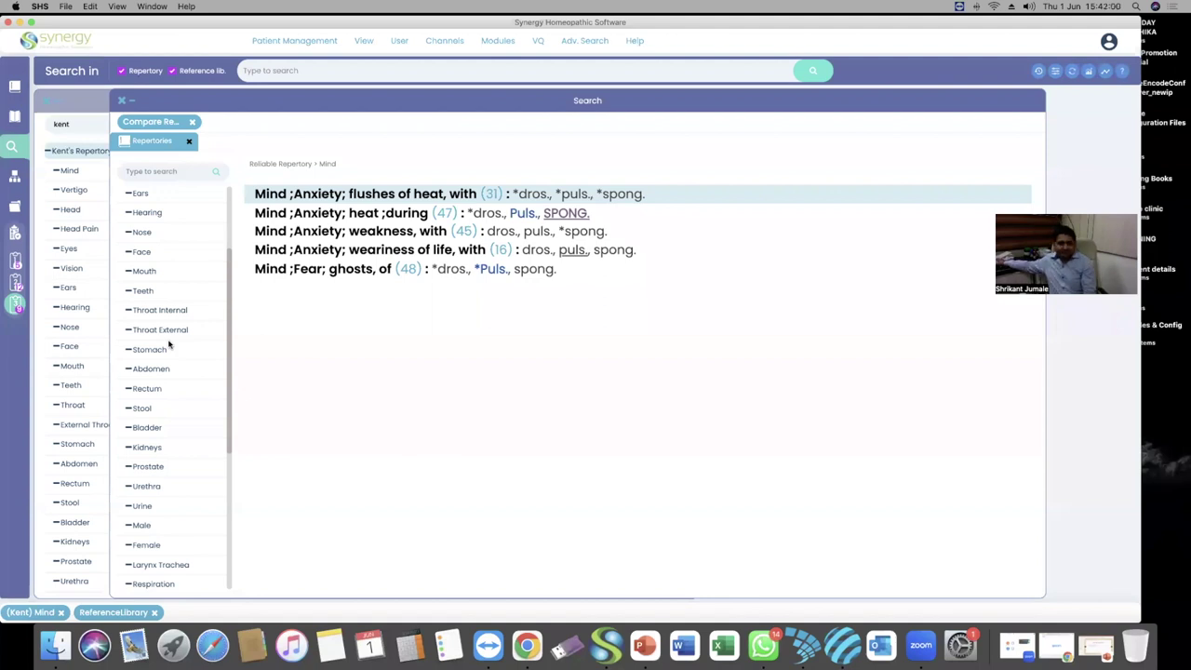
scroll(162, 307, "up", 1)
scroll(159, 356, "down", 3)
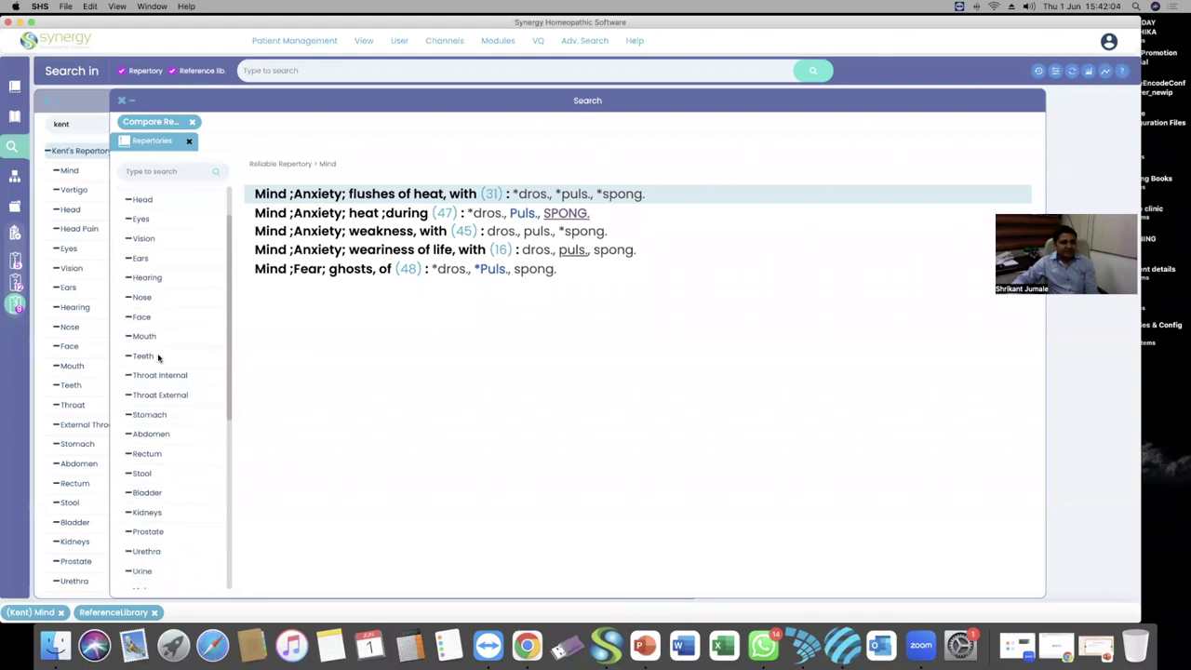
scroll(145, 454, "down", 1)
scroll(144, 454, "down", 6)
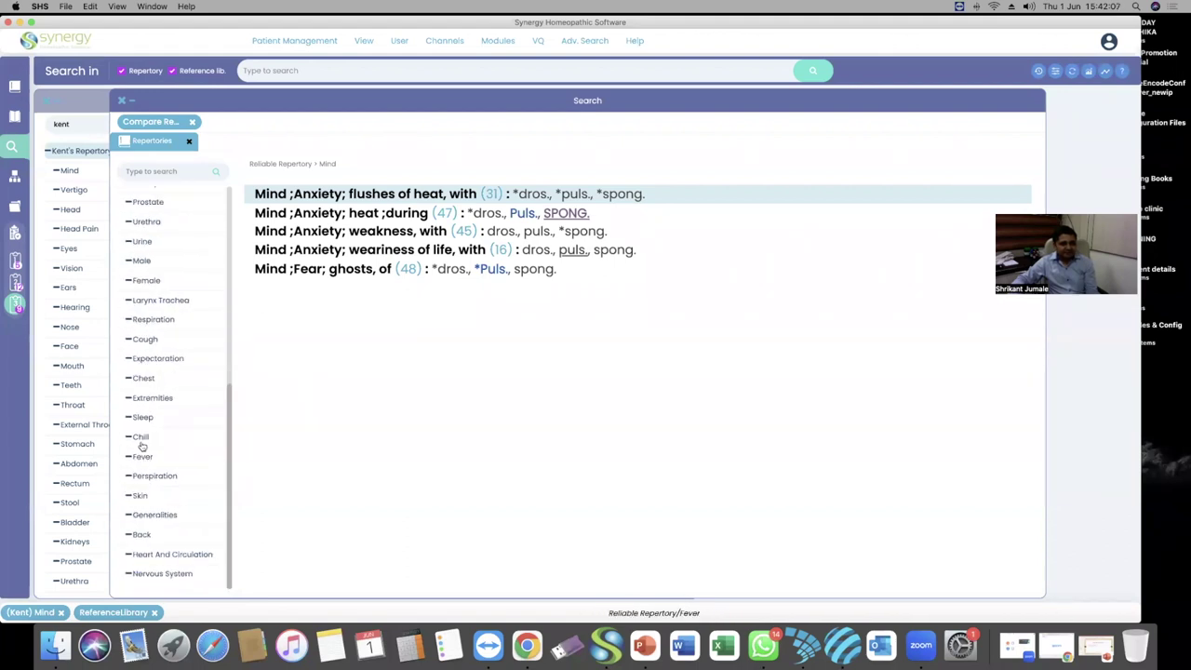
left_click(142, 342)
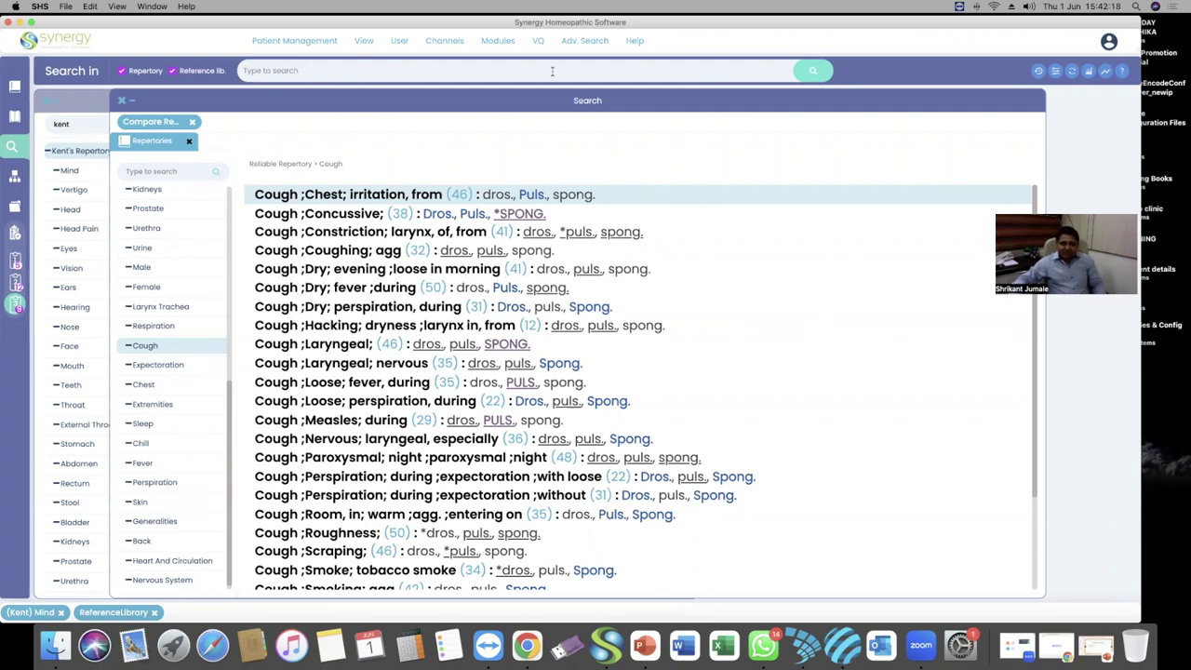
Reopen the Compare Remedies dialog from Adv. Search
left_click(577, 44)
mouse_move(588, 41)
left_click(584, 107)
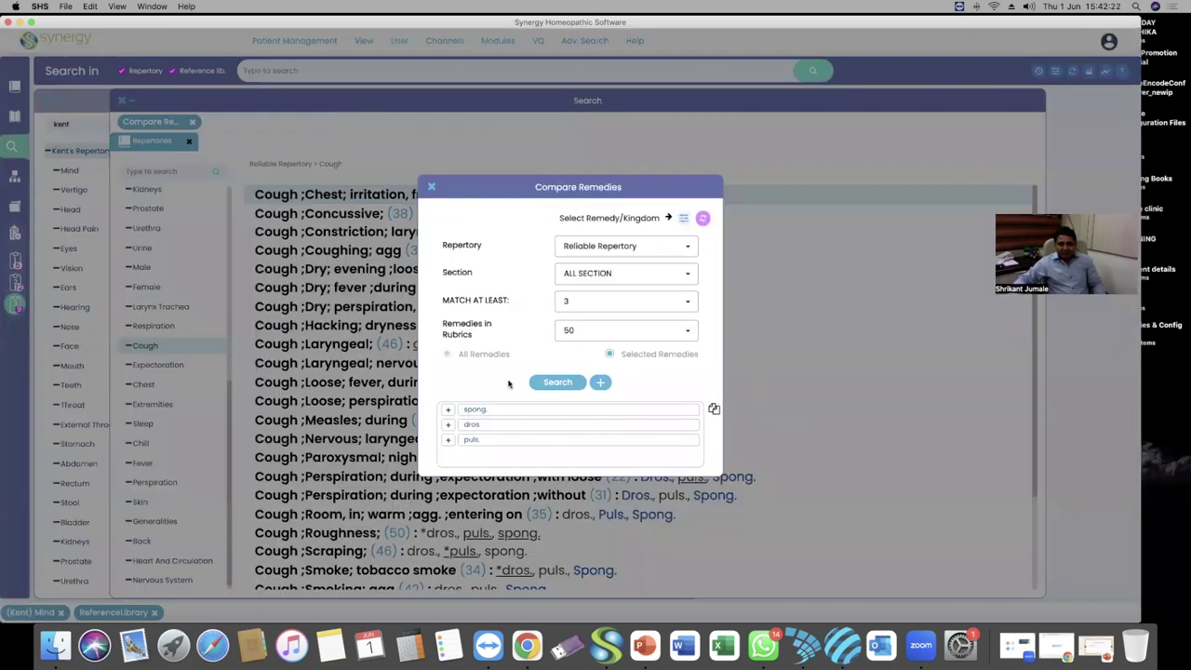
Exclude dros. and puls. from the comparison, keeping spong., and rerun the search
left_click(448, 424)
left_click(448, 439)
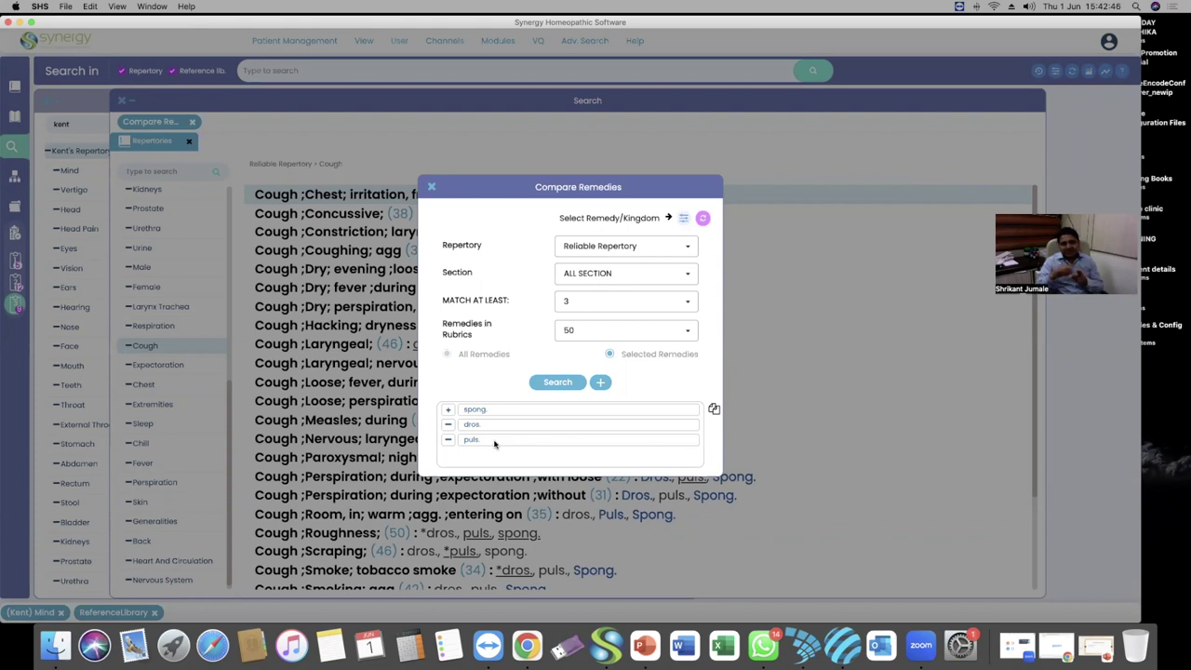
left_click(564, 382)
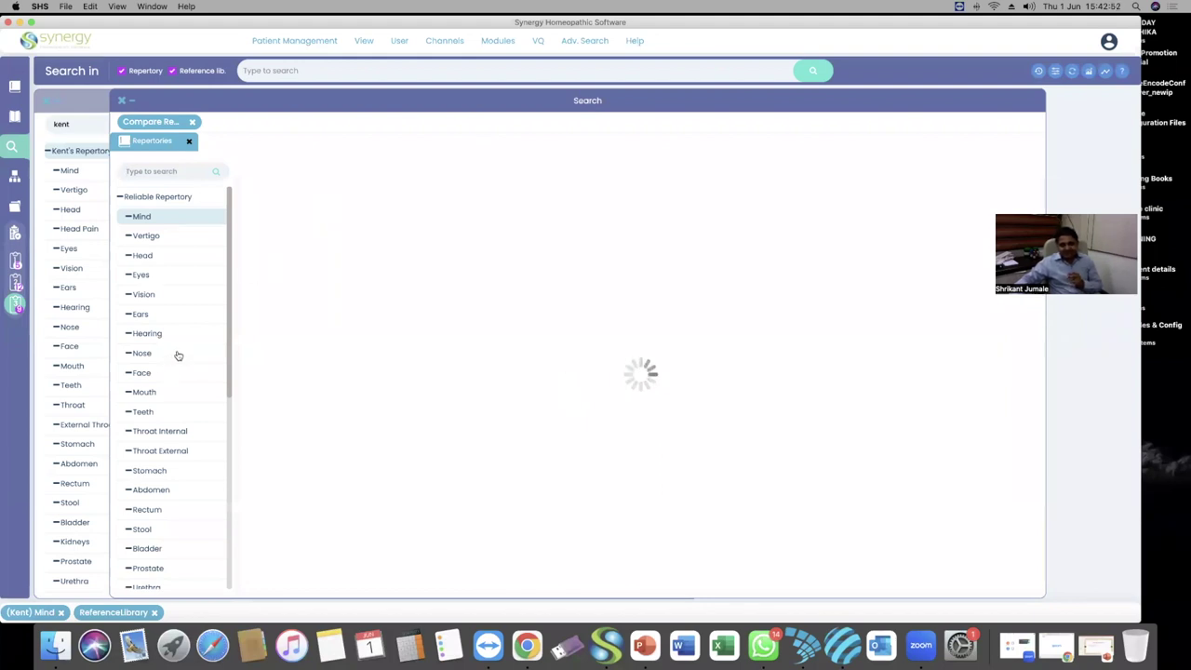
Review the spong.-only Reliable Repertory Mind rubrics, then minimize the search results window
scroll(178, 355, "down", 2)
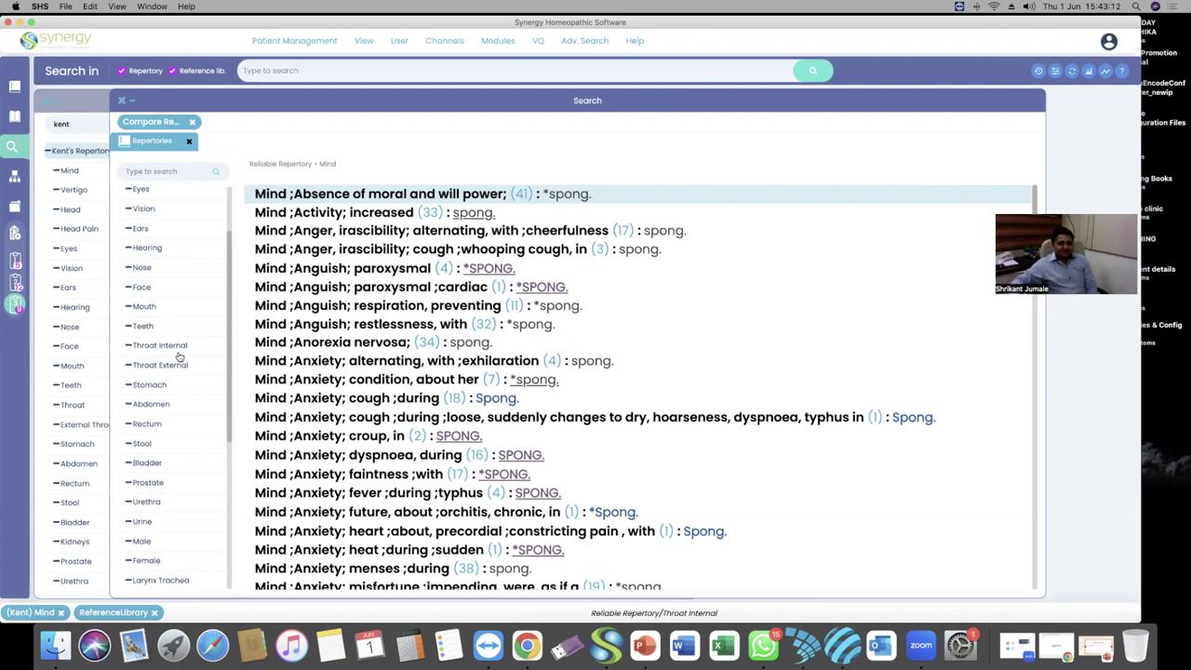
scroll(466, 364, "down", 2)
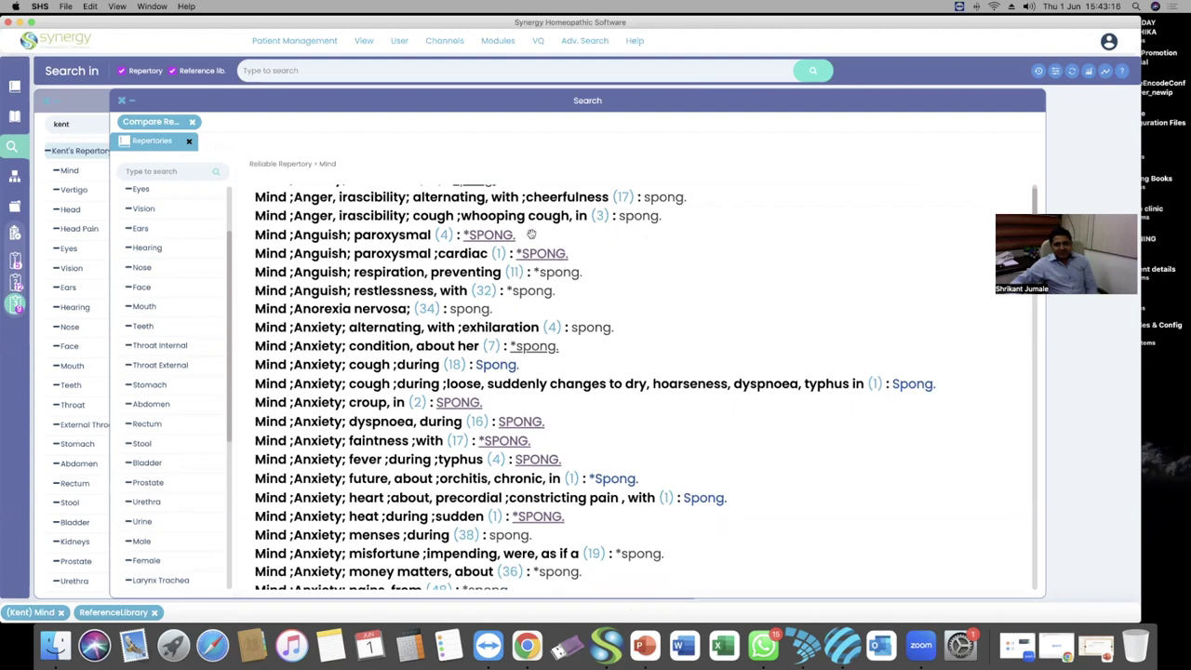
scroll(579, 318, "up", 2)
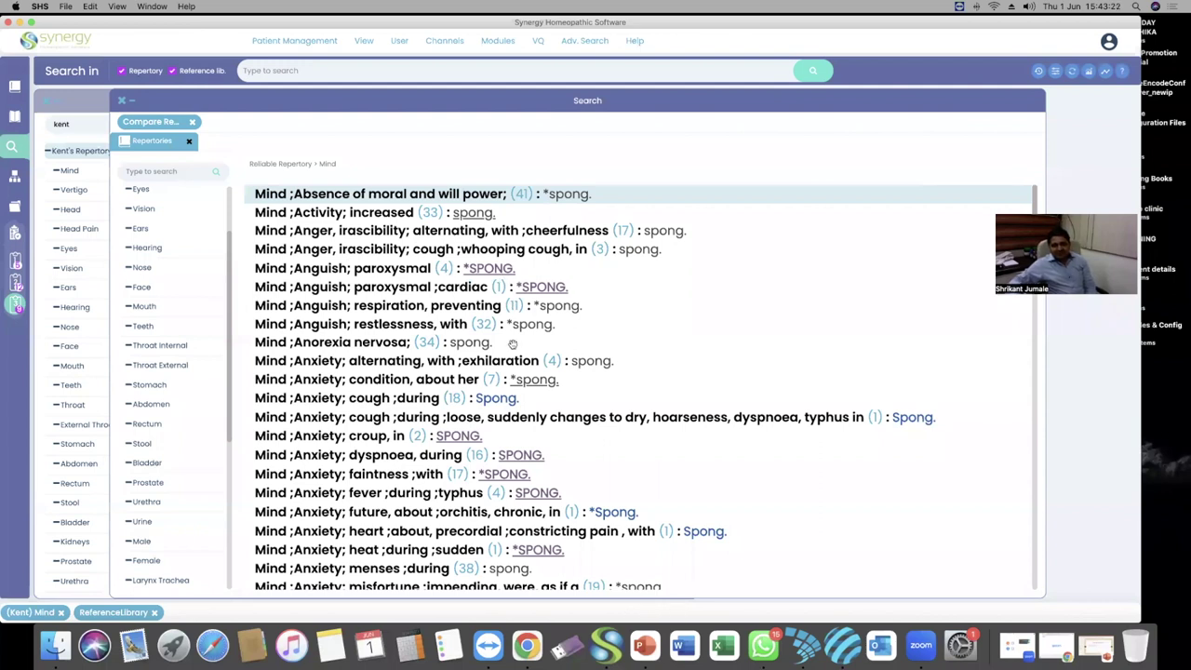
scroll(421, 370, "down", 10)
scroll(441, 363, "down", 20)
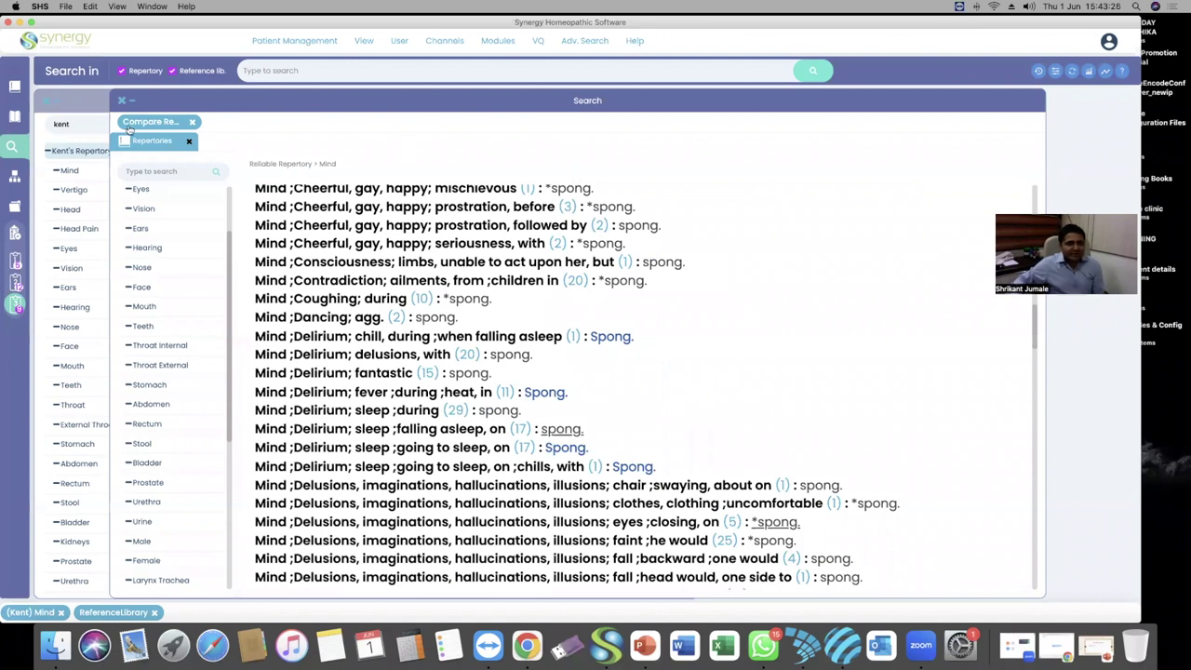
left_click(131, 100)
Minimize the Repertory window and bring up Clipboard 2's waffle graph of 12 Kent Cough rubrics
left_click(56, 103)
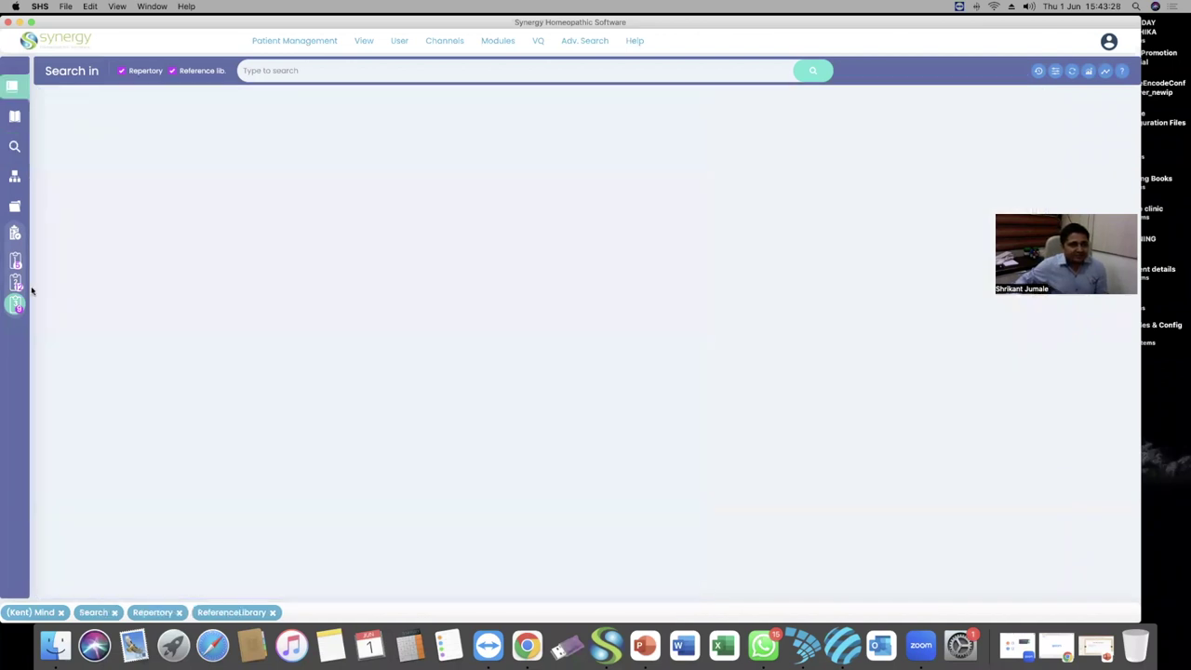
left_click(15, 283)
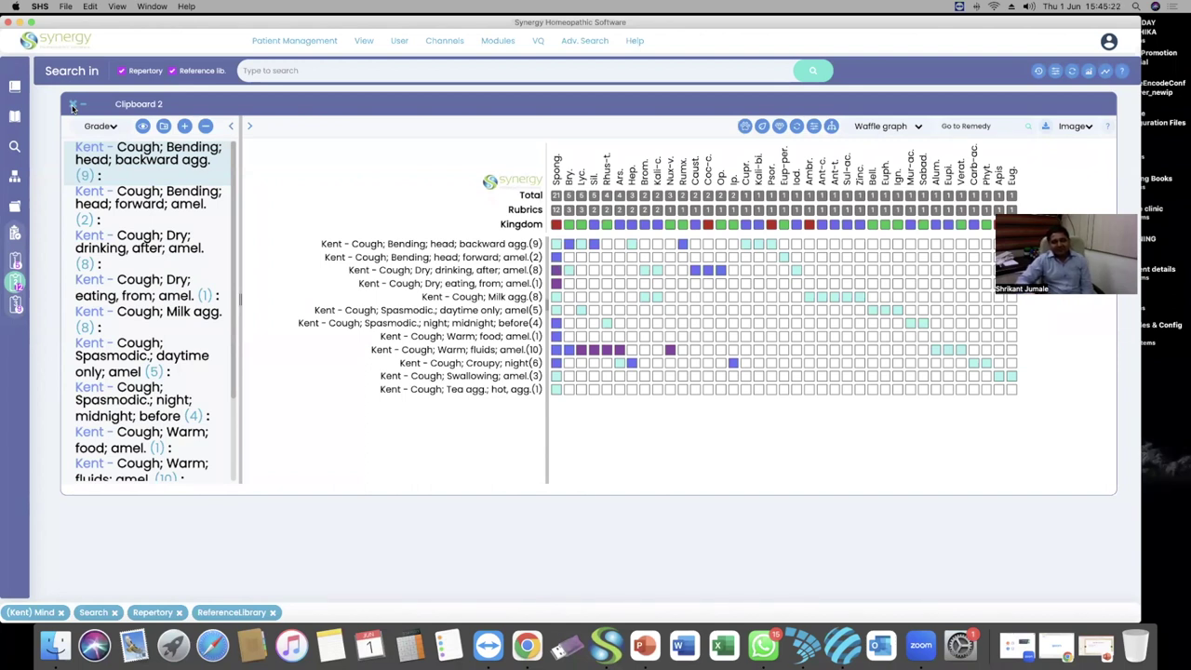
Close the Clipboard 2 graph and return to Kent's Repertory chapter grid
left_click(73, 108)
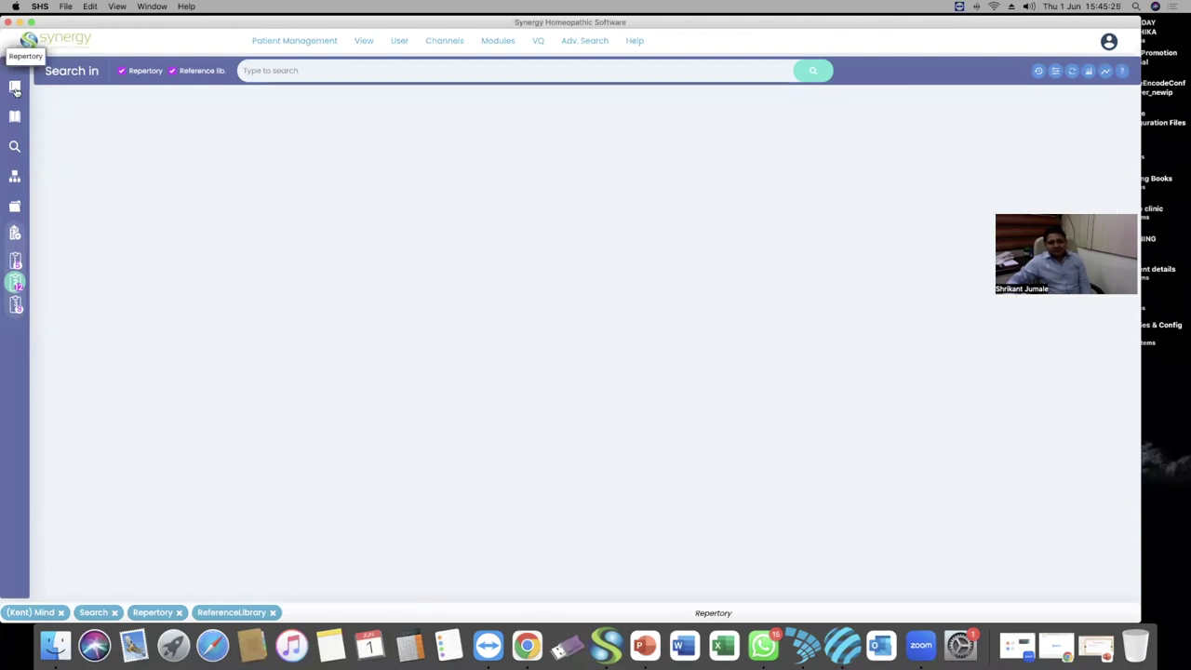
left_click(15, 85)
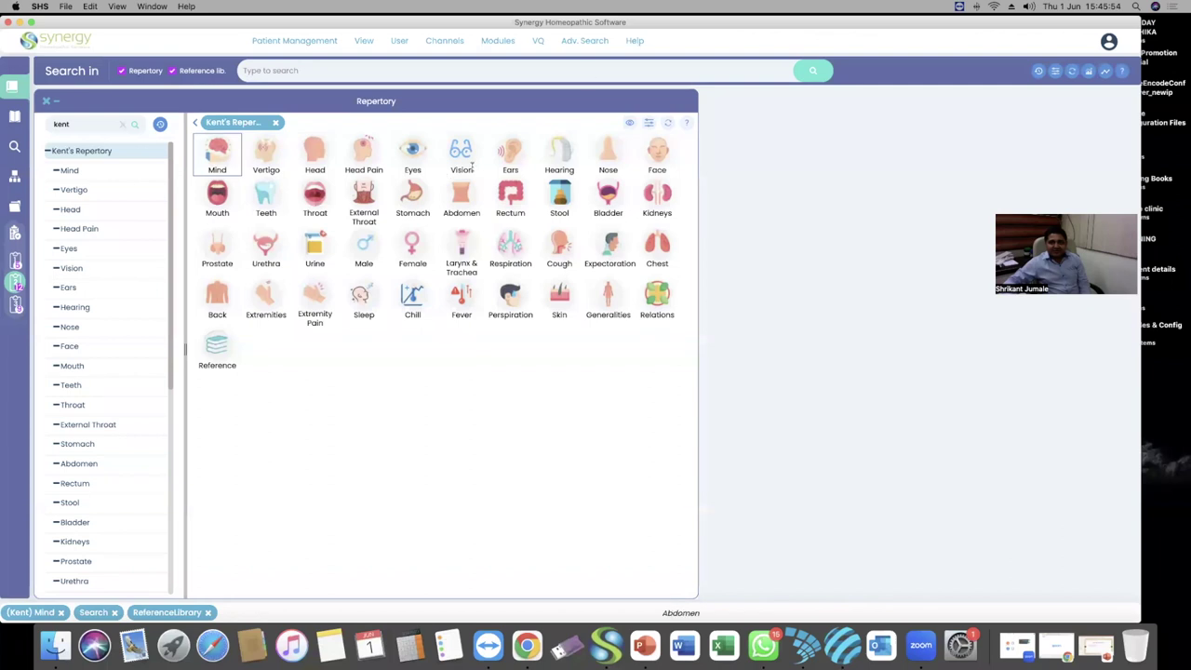
left_click(584, 47)
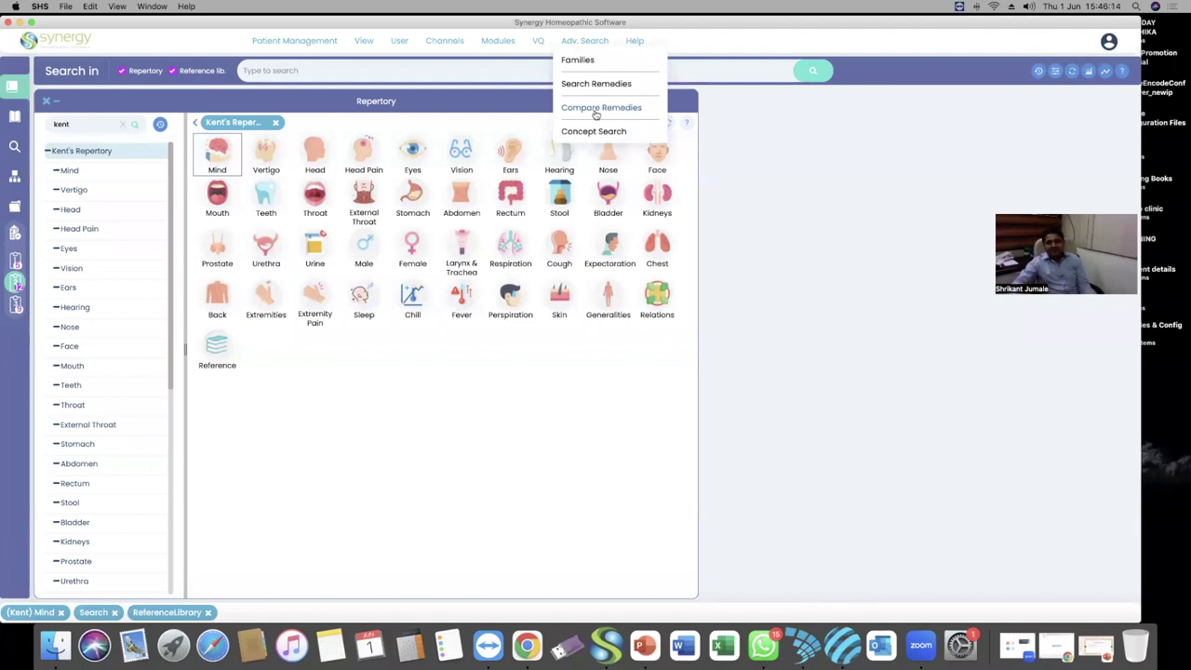
Reopen Compare Remedies and exclude puls., leaving spong. included and dros. excluded
mouse_move(588, 40)
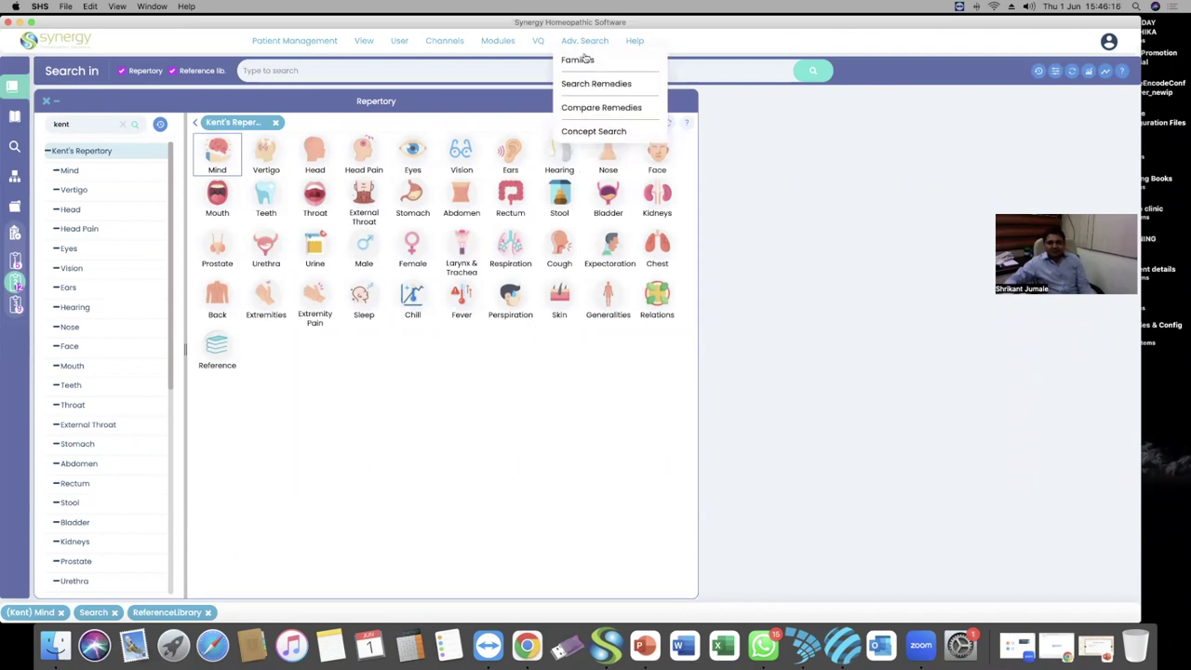
left_click(598, 107)
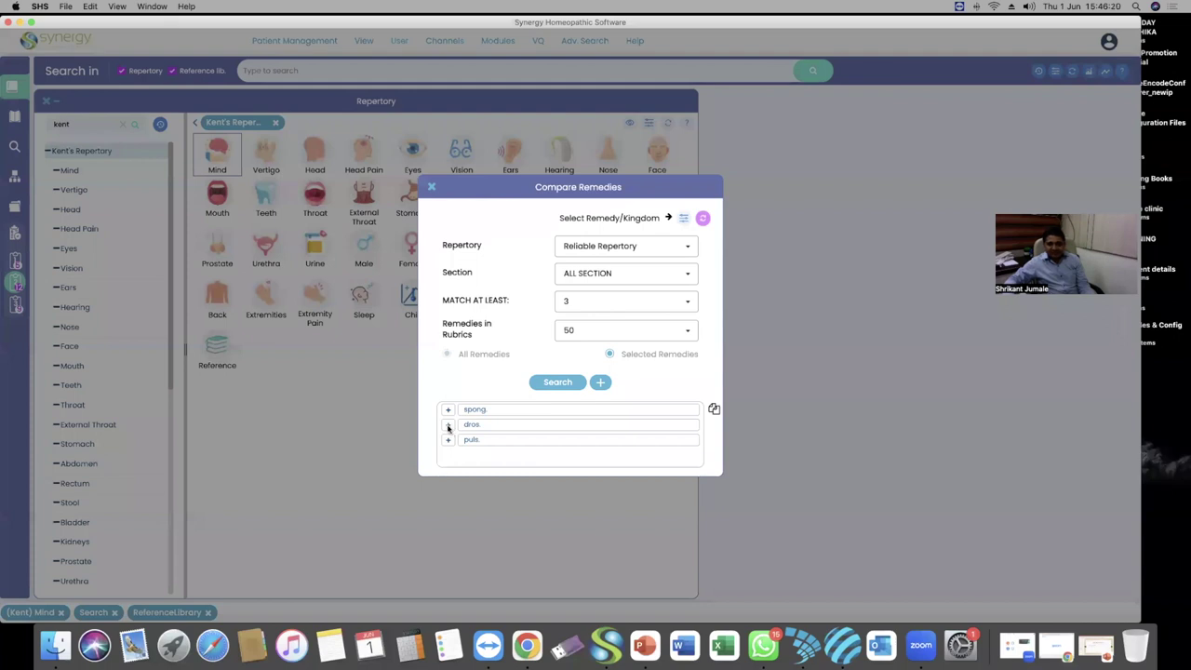
left_click(449, 441)
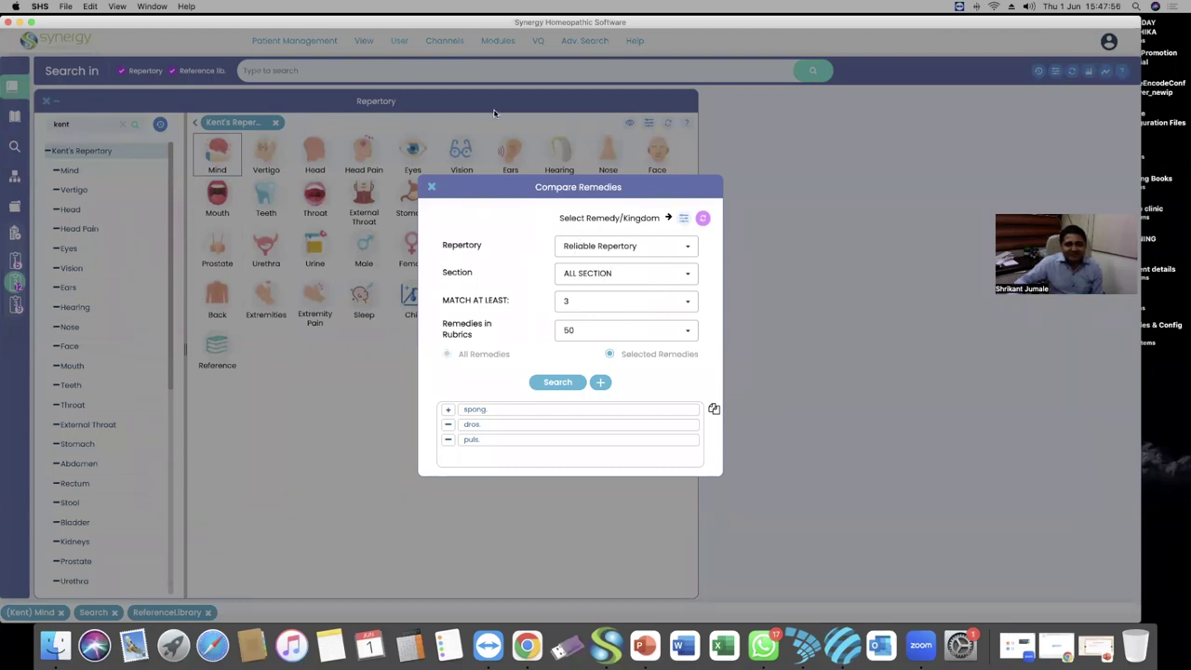
triple_click(558, 182)
left_click(668, 197)
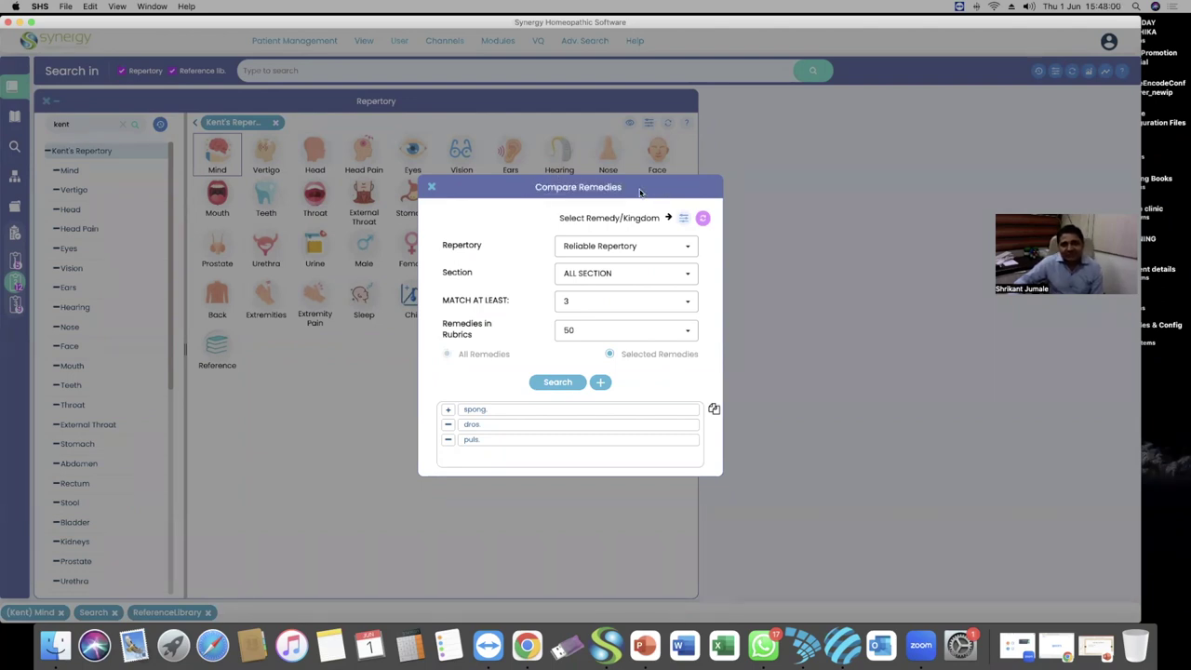
triple_click(642, 191)
left_click(660, 189)
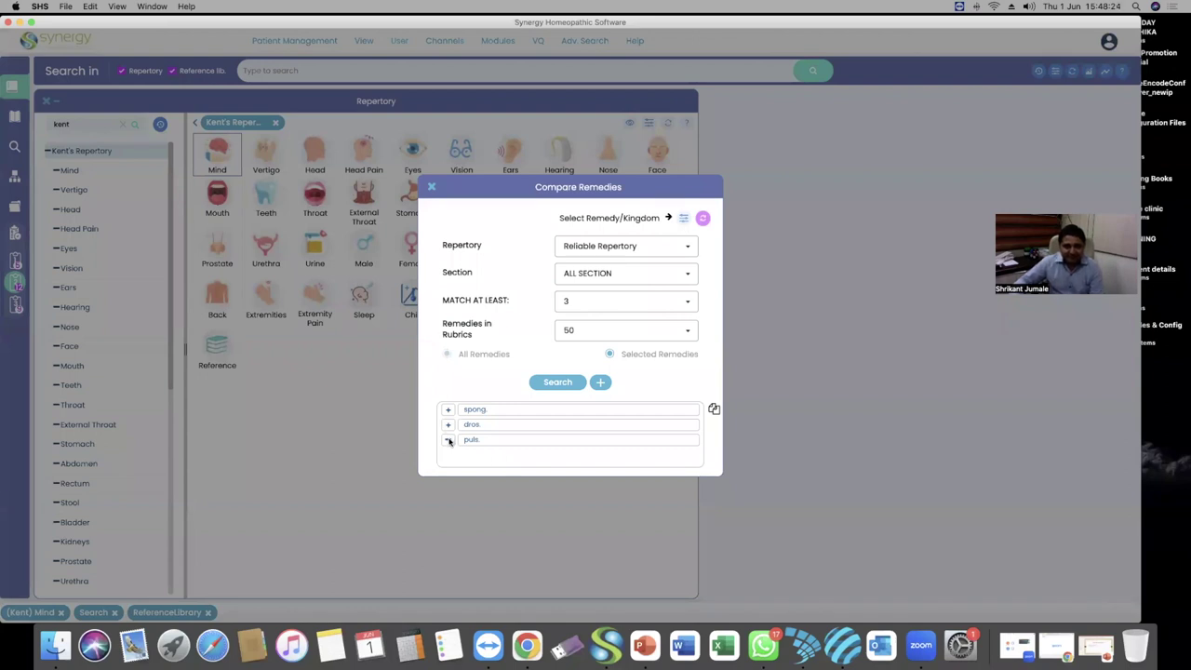
Clear the compared remedies and start a fresh Compare Remedies setup
left_click(704, 219)
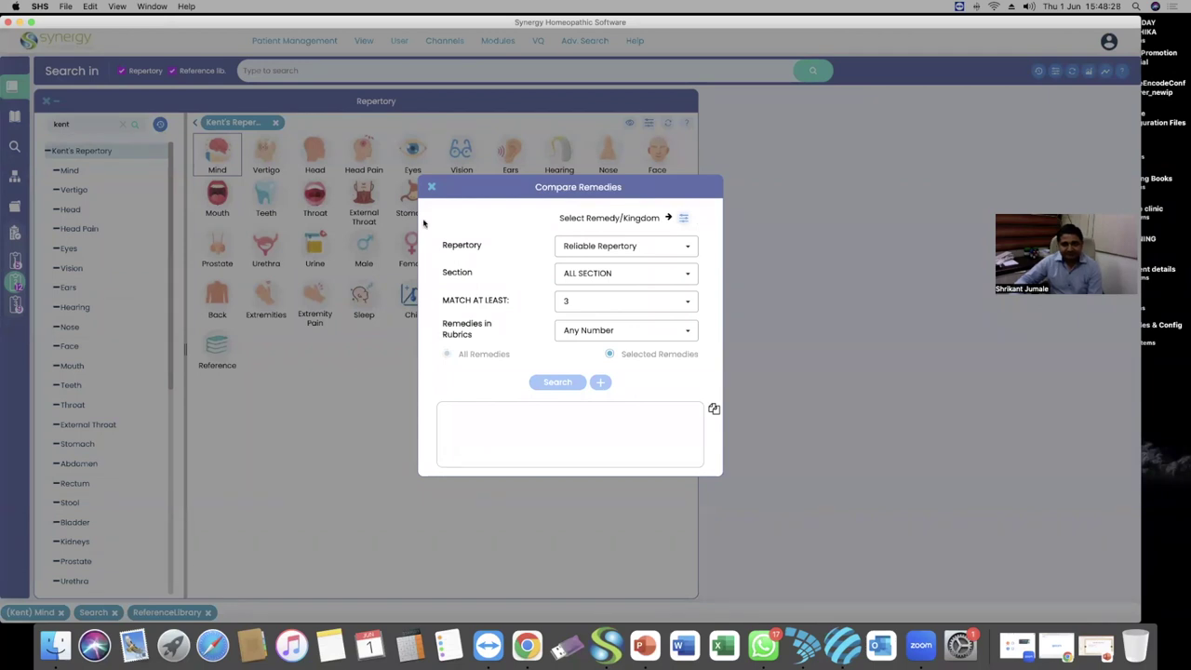
left_click(431, 186)
left_click(584, 40)
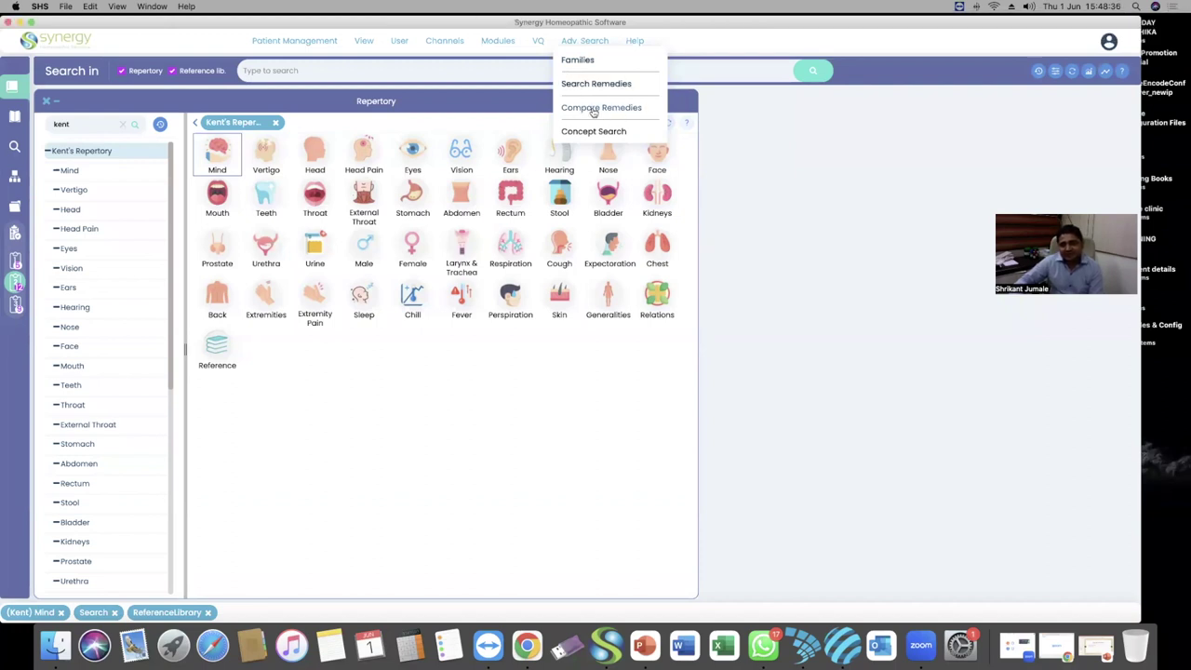
left_click(593, 109)
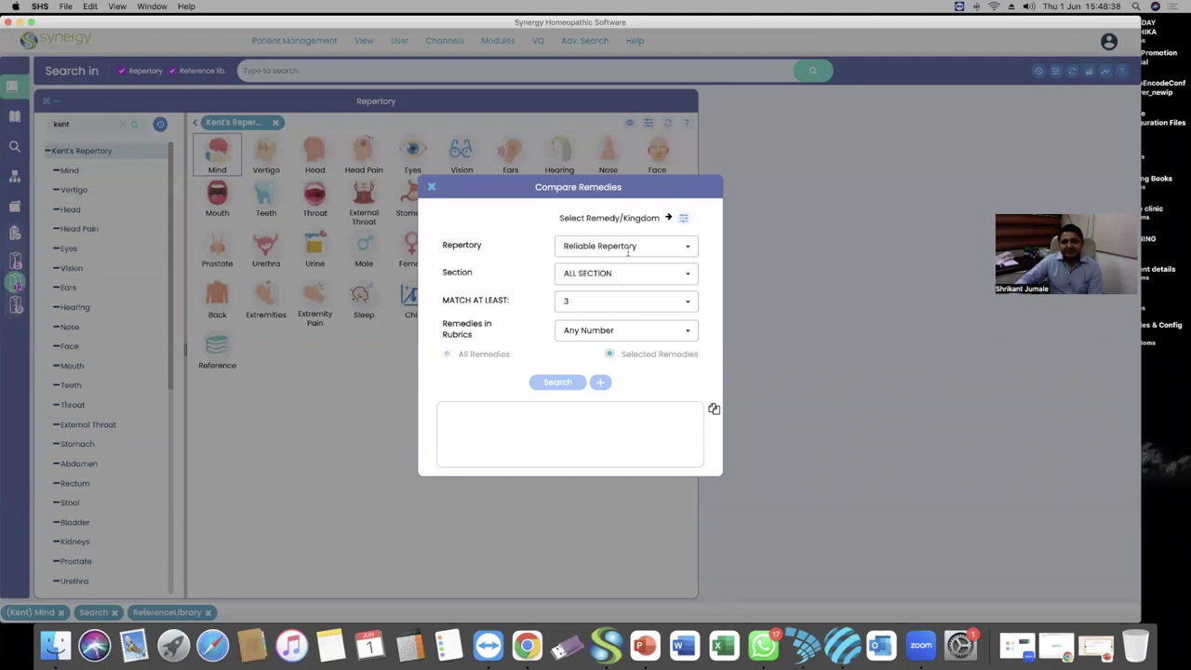
Select spong., dros. and puls. in the remedy picker and apply them to the comparison
left_click(684, 220)
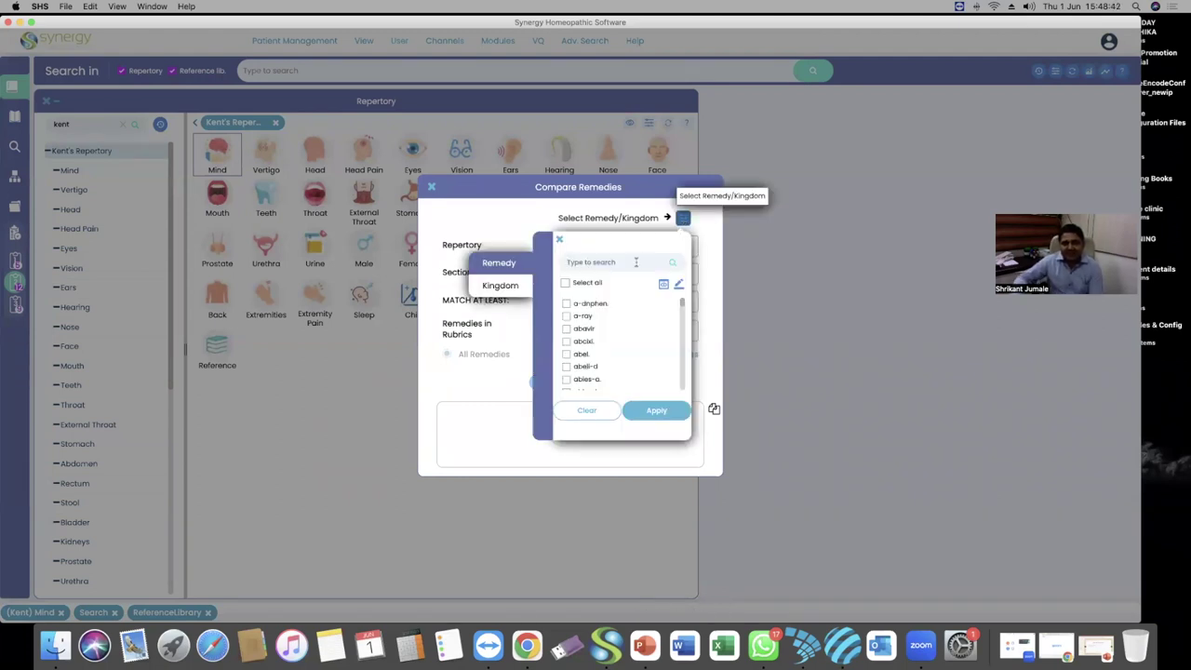
type("spong")
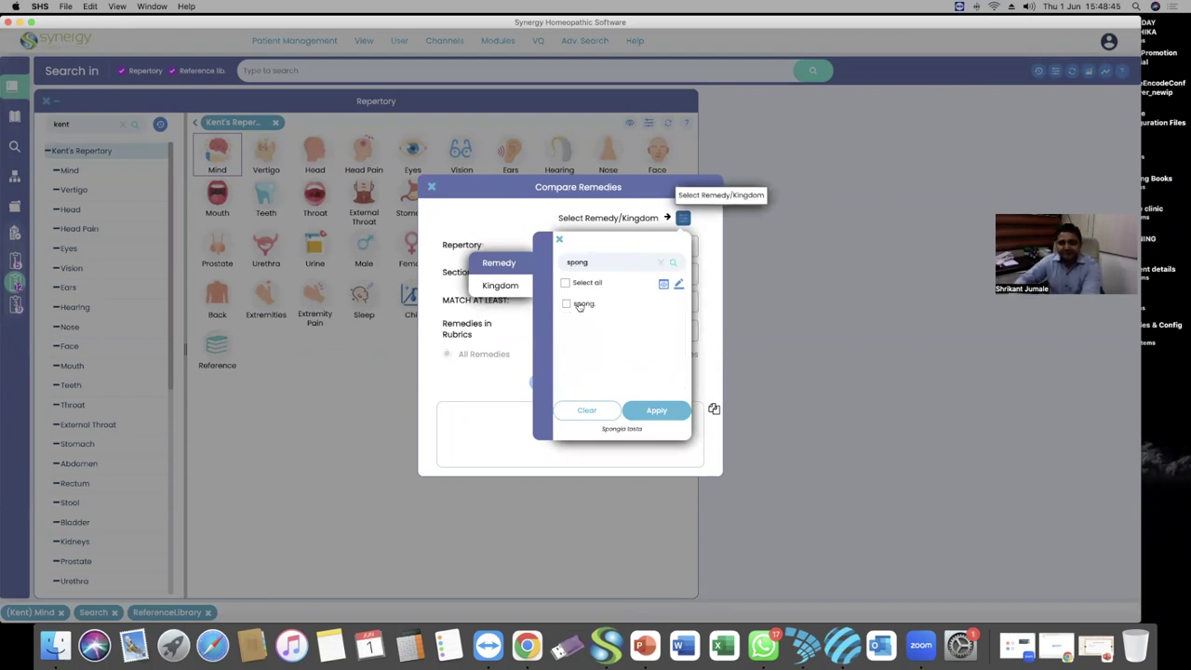
left_click(566, 305)
left_click(661, 263)
type("dros")
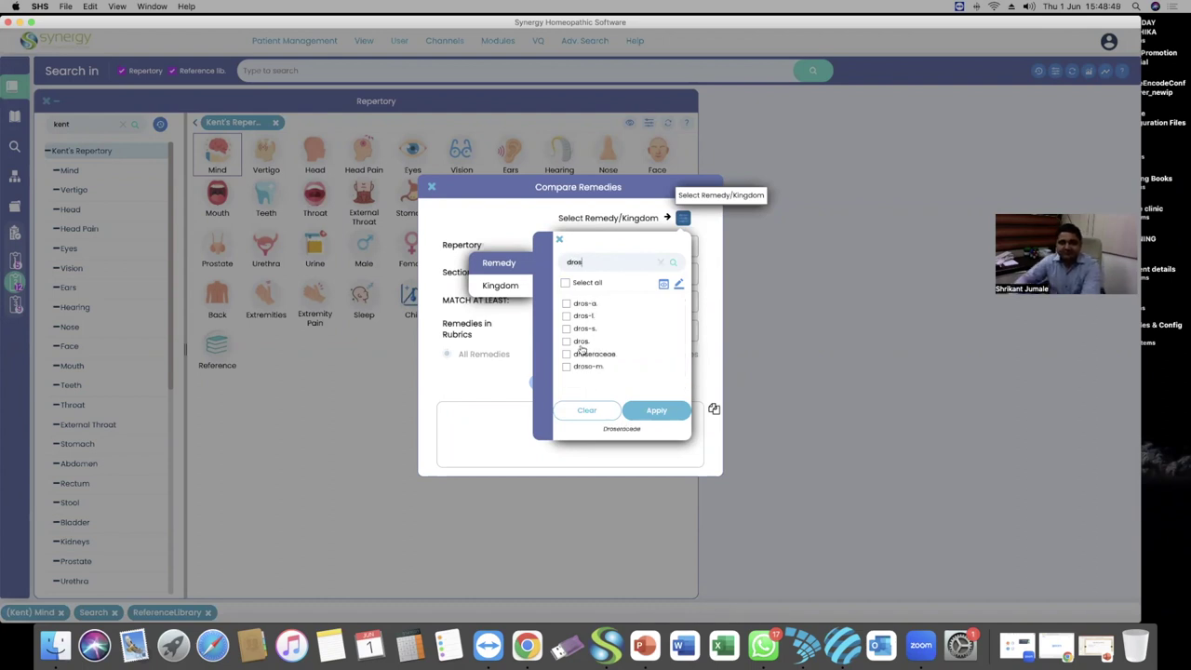
left_click(578, 344)
left_click(660, 263)
type("puls")
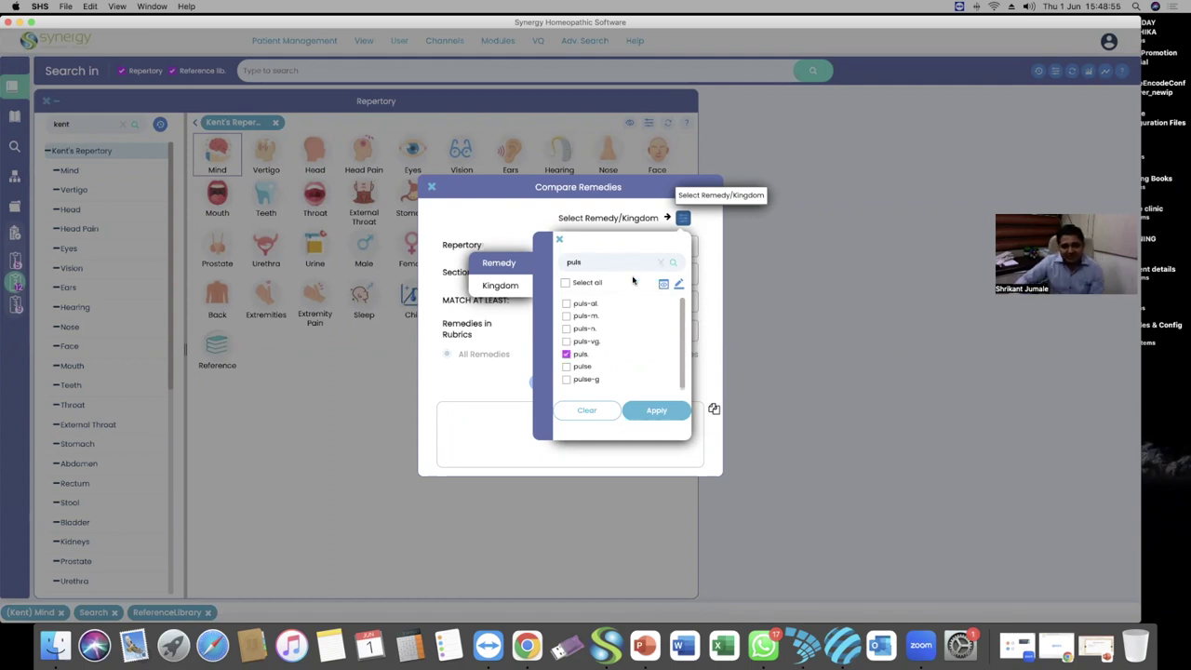
left_click(661, 262)
left_click(662, 283)
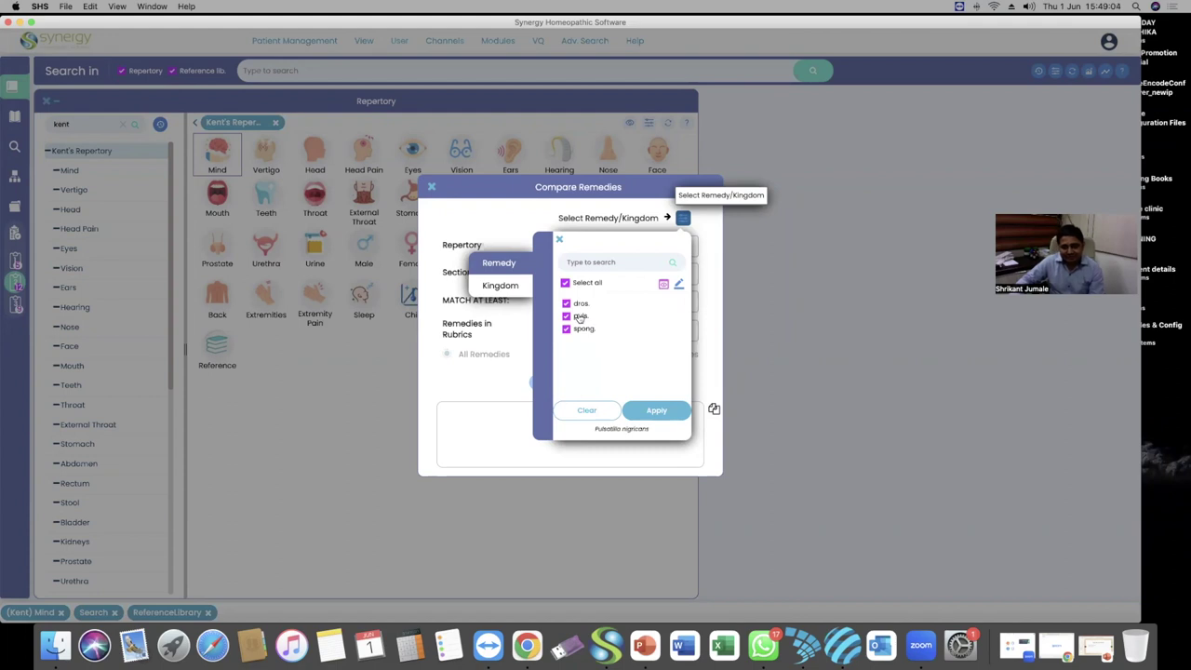
left_click(656, 411)
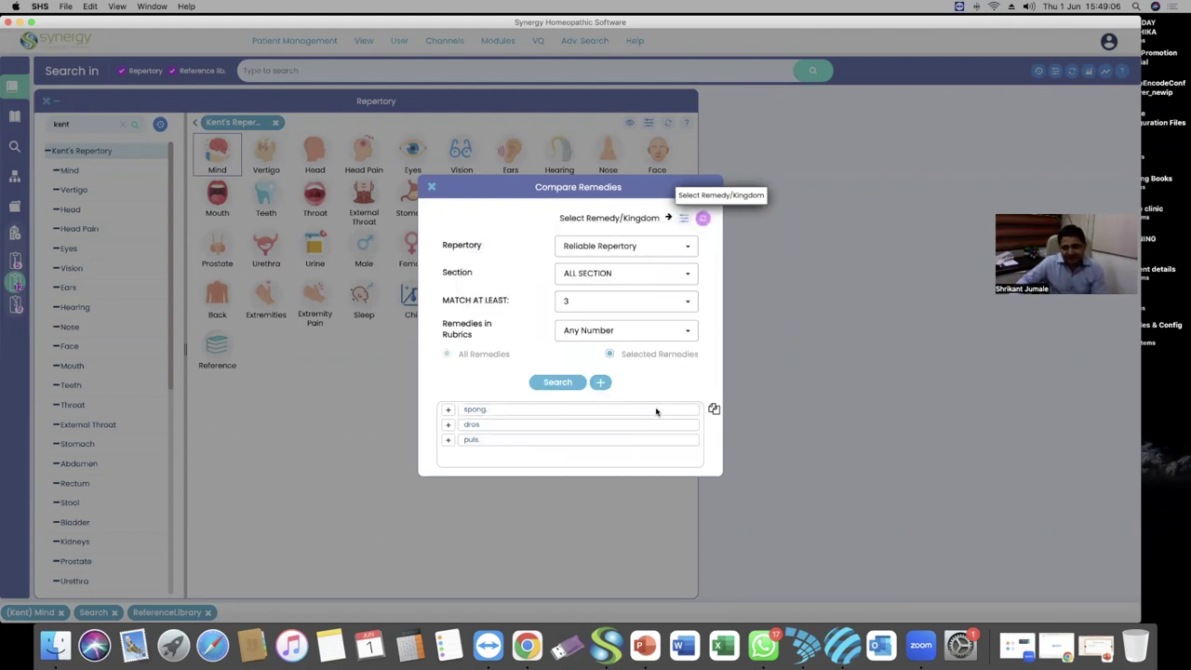
Set the comparison to Kent's Repertory with rubrics limited to 50 or fewer remedies
left_click(668, 244)
type("kent")
left_click(634, 287)
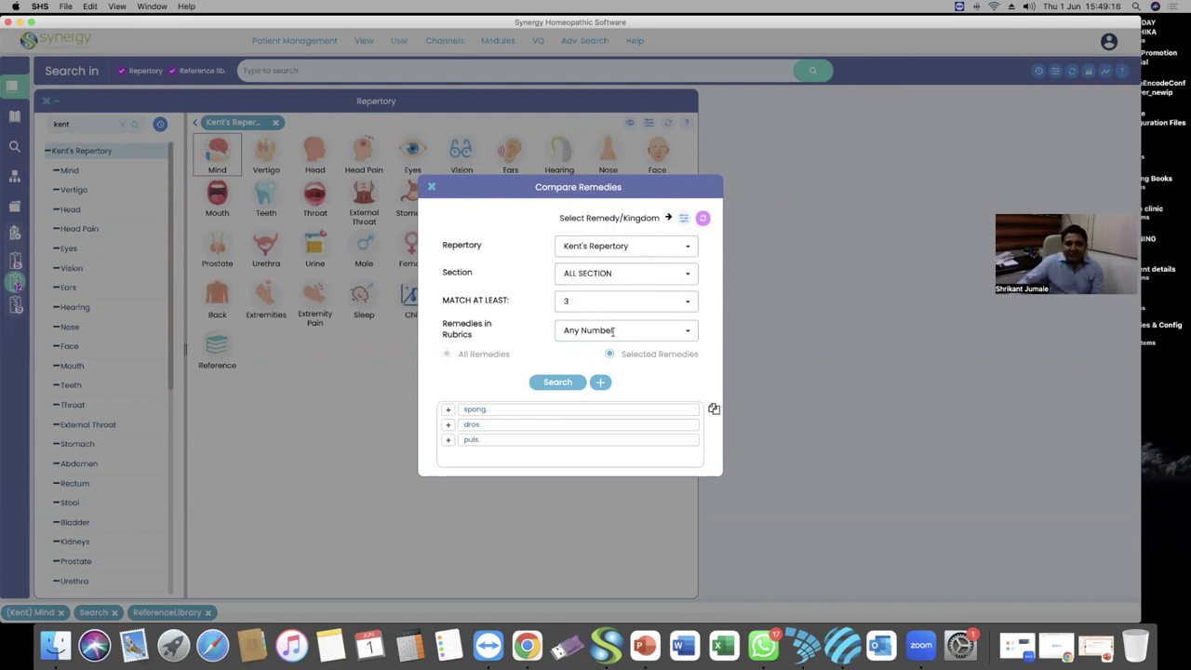
left_click(614, 331)
scroll(625, 364, "down", 3)
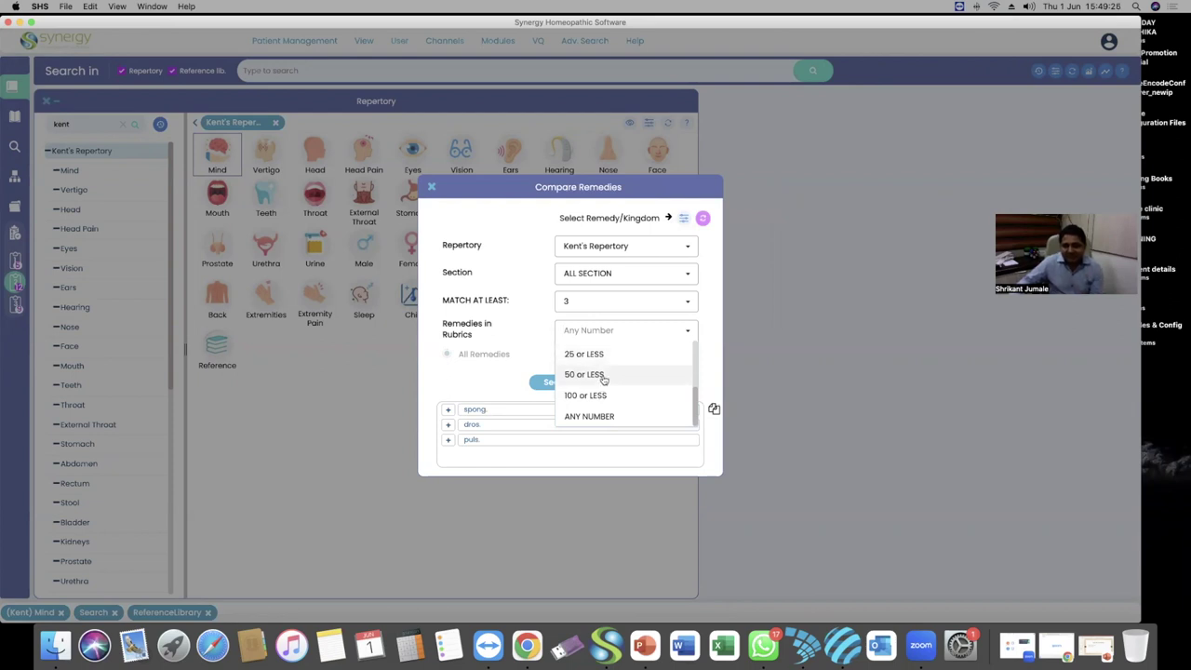
left_click(586, 374)
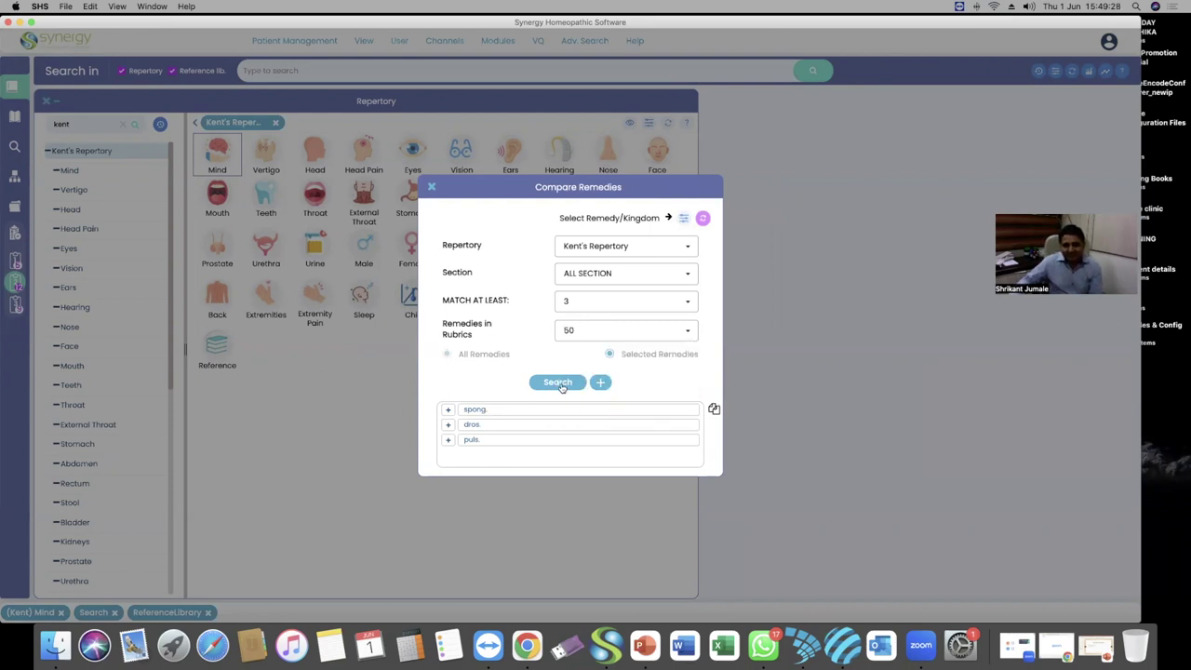
Run the search and look over the four matching Mind rubrics, including Fear; night
left_click(558, 382)
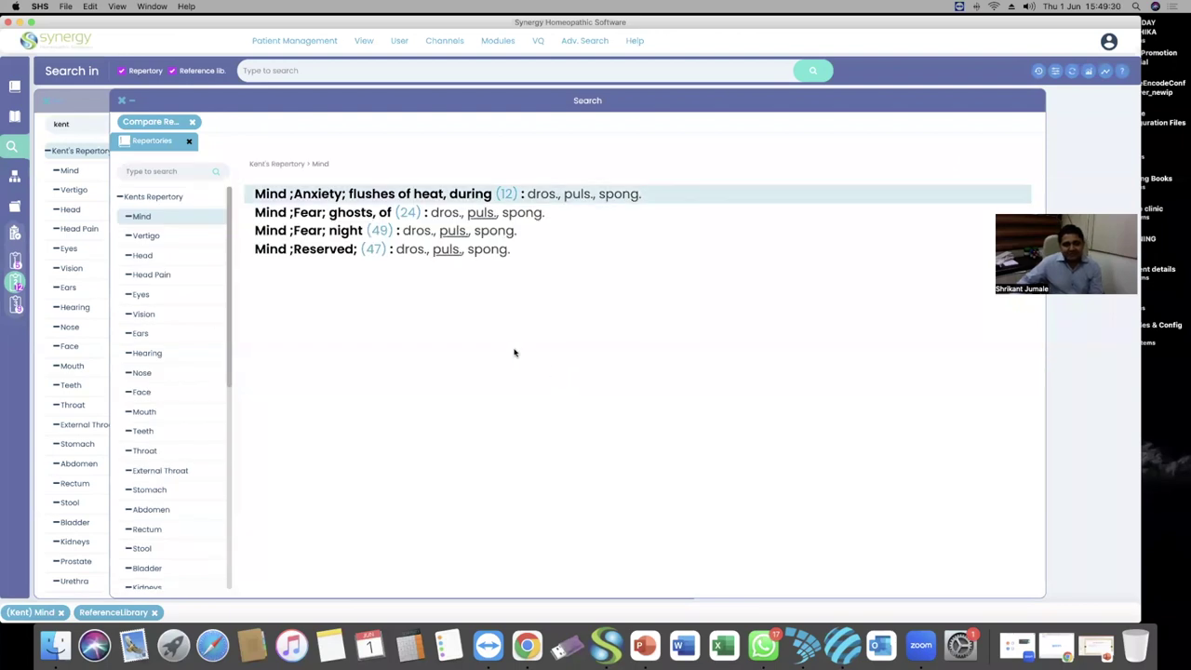
scroll(158, 470, "down", 6)
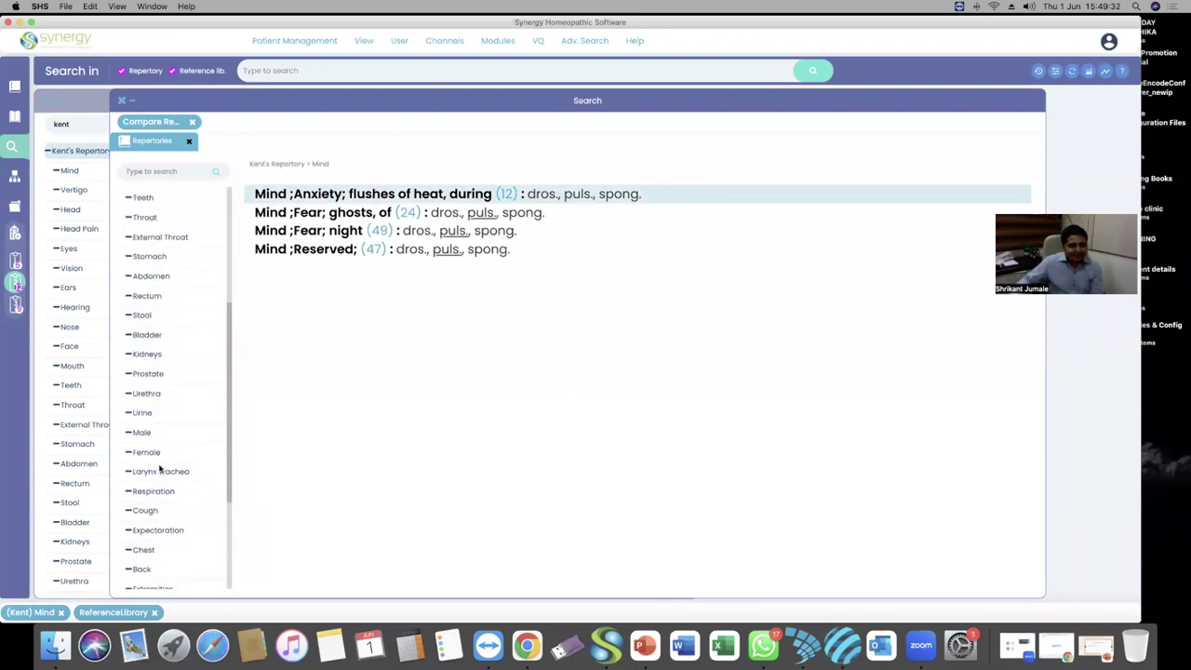
scroll(171, 268, "up", 1)
scroll(171, 268, "up", 7)
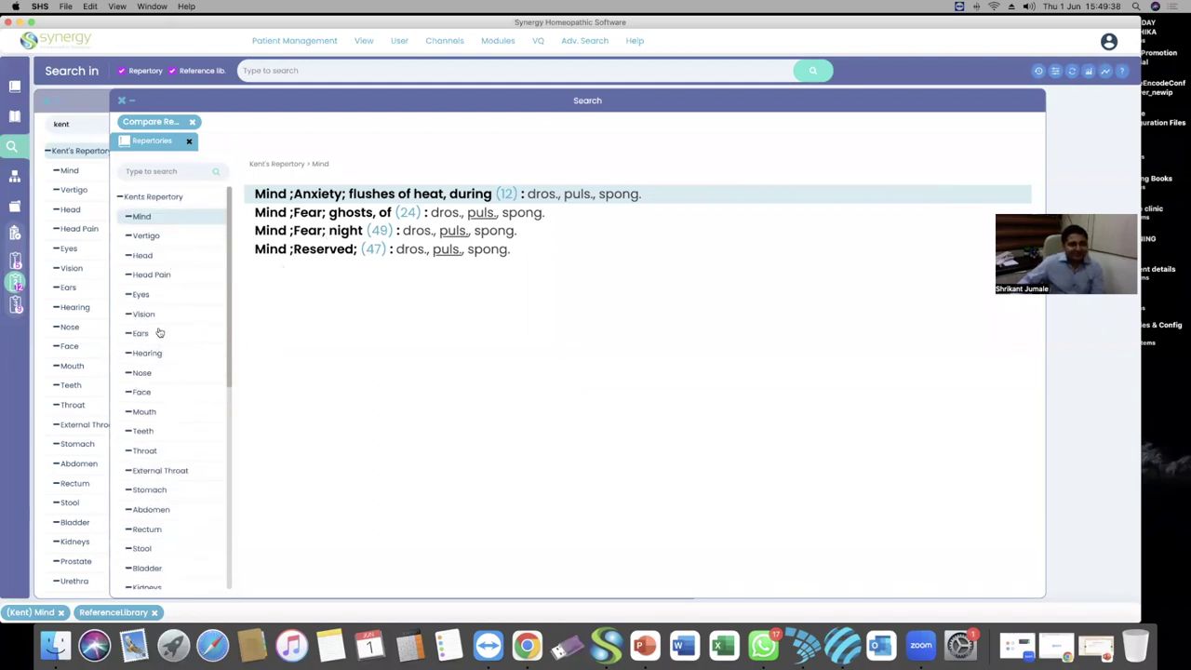
scroll(160, 326, "down", 2)
scroll(160, 325, "down", 6)
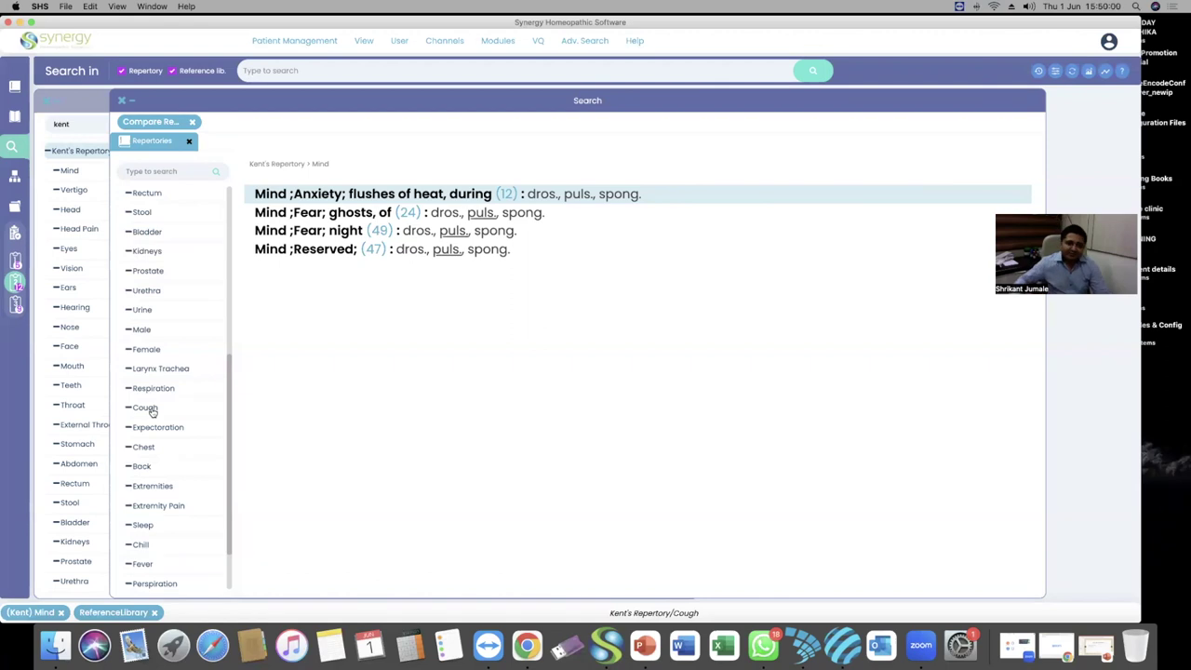
List the Cough rubrics sharing dros., puls. and spong., highlighting each from Dry; fever to Whooping; night
left_click(146, 407)
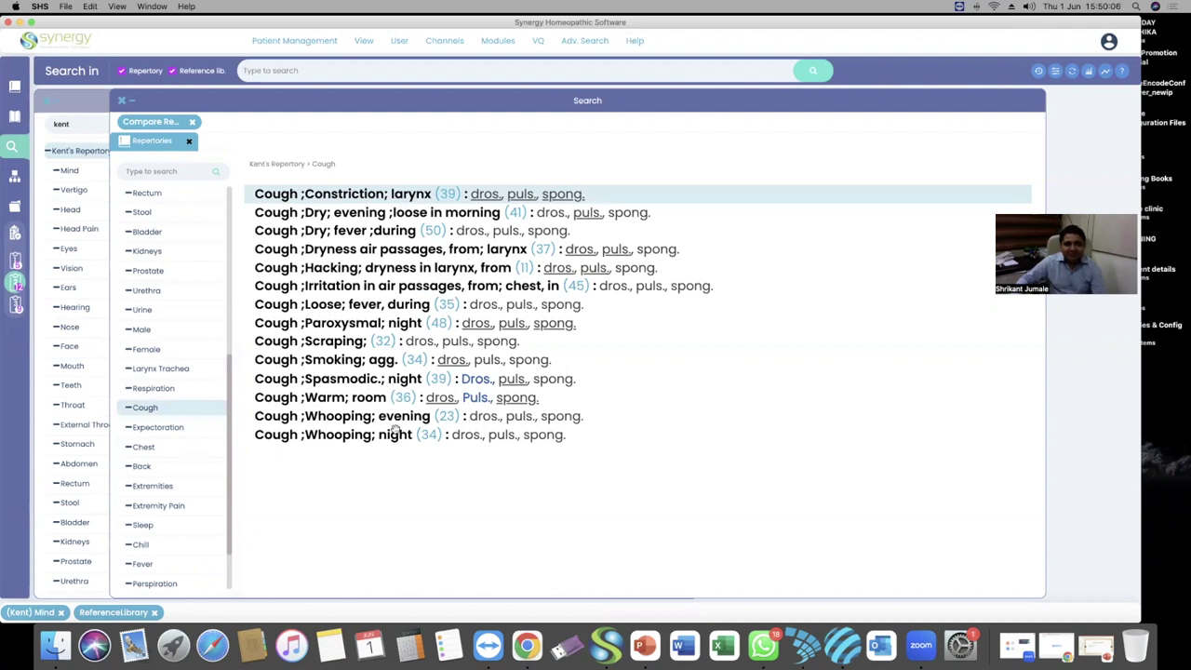
left_click(298, 228)
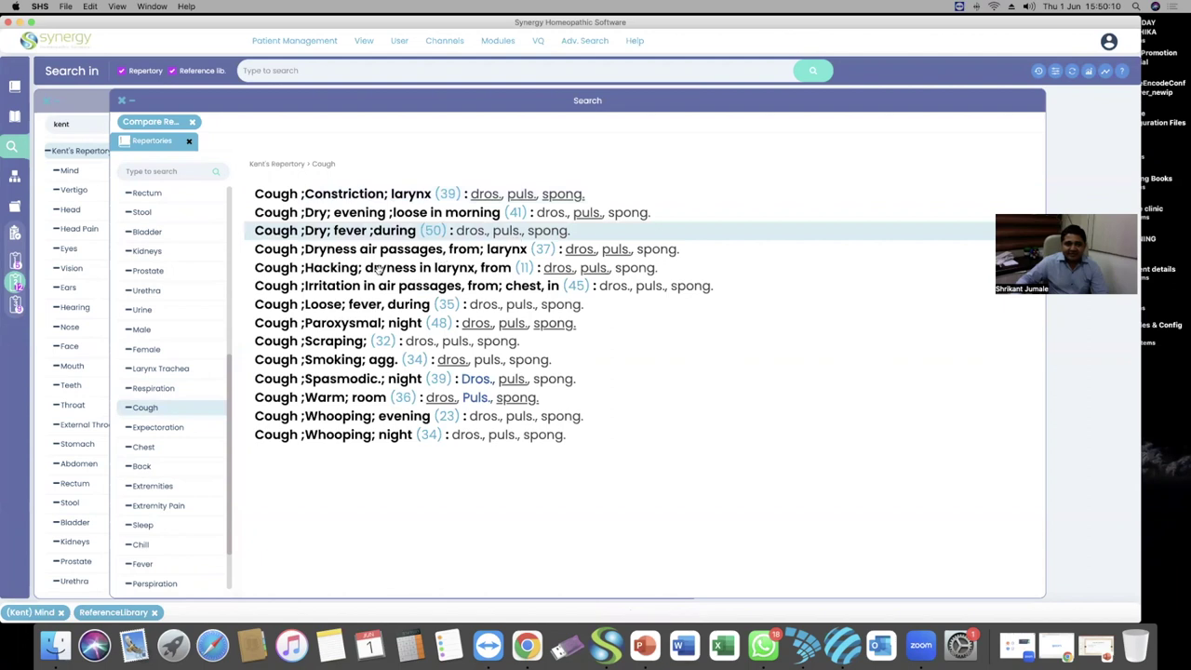
left_click(344, 272)
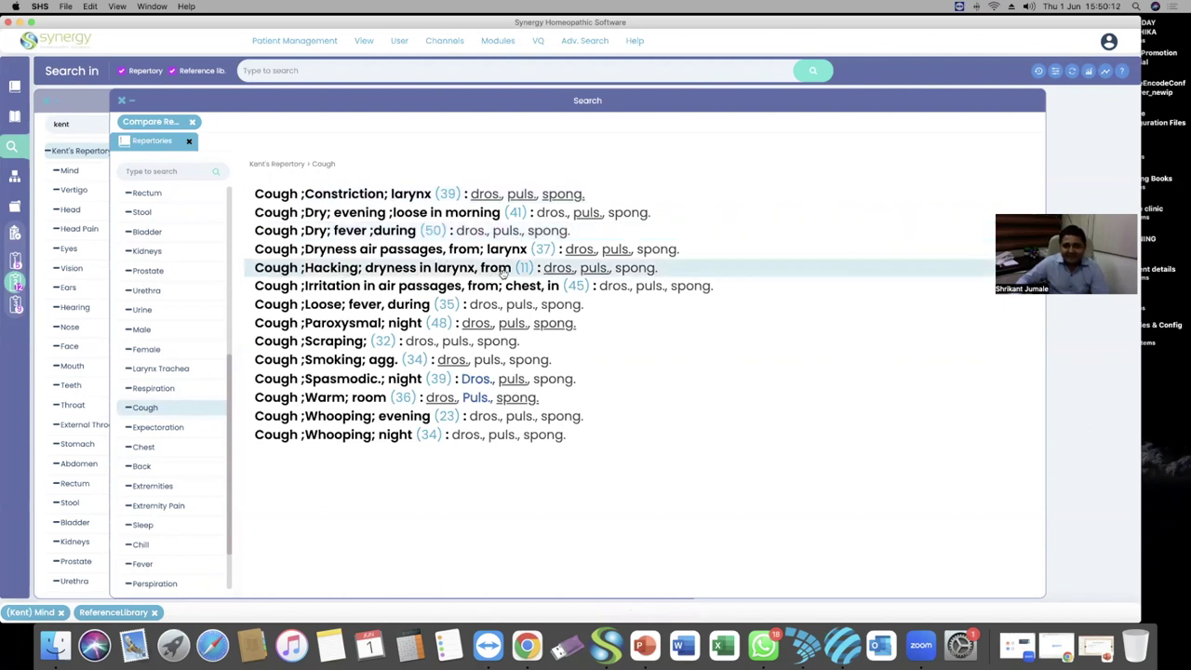
left_click(356, 290)
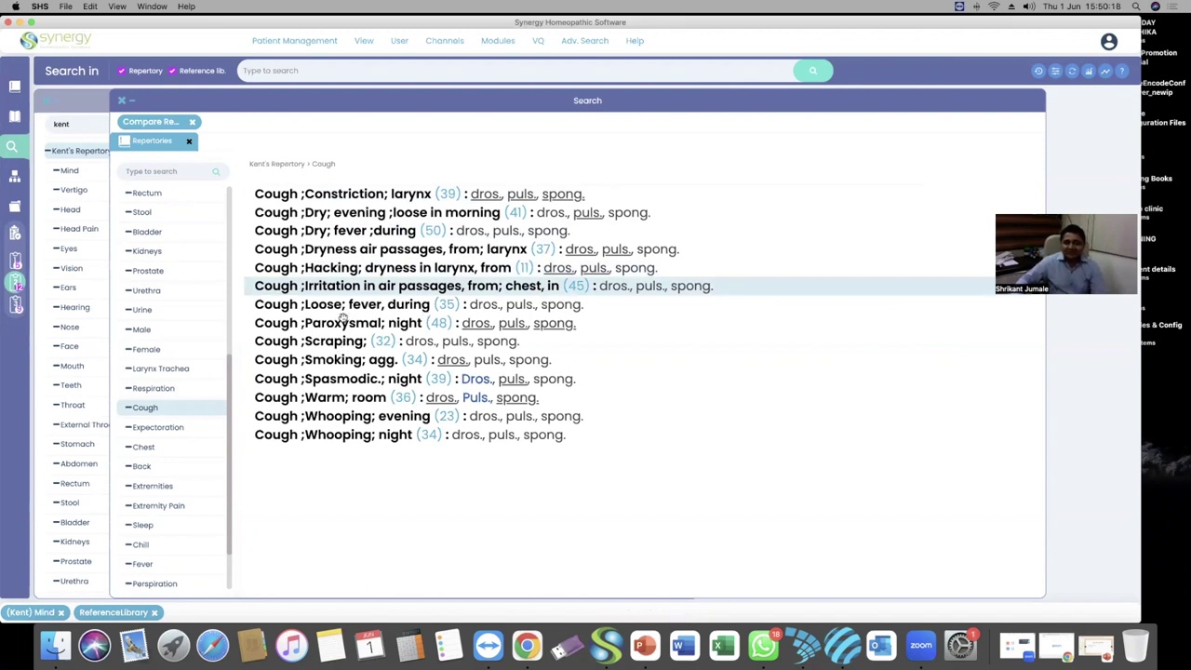
left_click(410, 307)
left_click(344, 346)
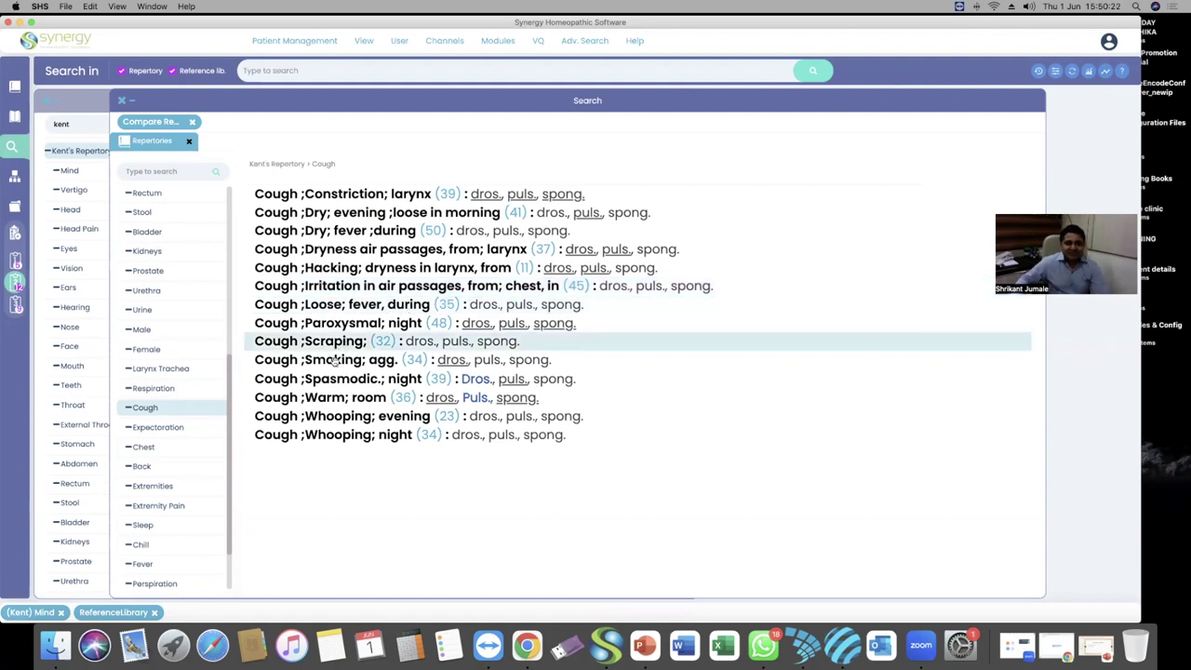
left_click(368, 362)
left_click(349, 380)
left_click(358, 398)
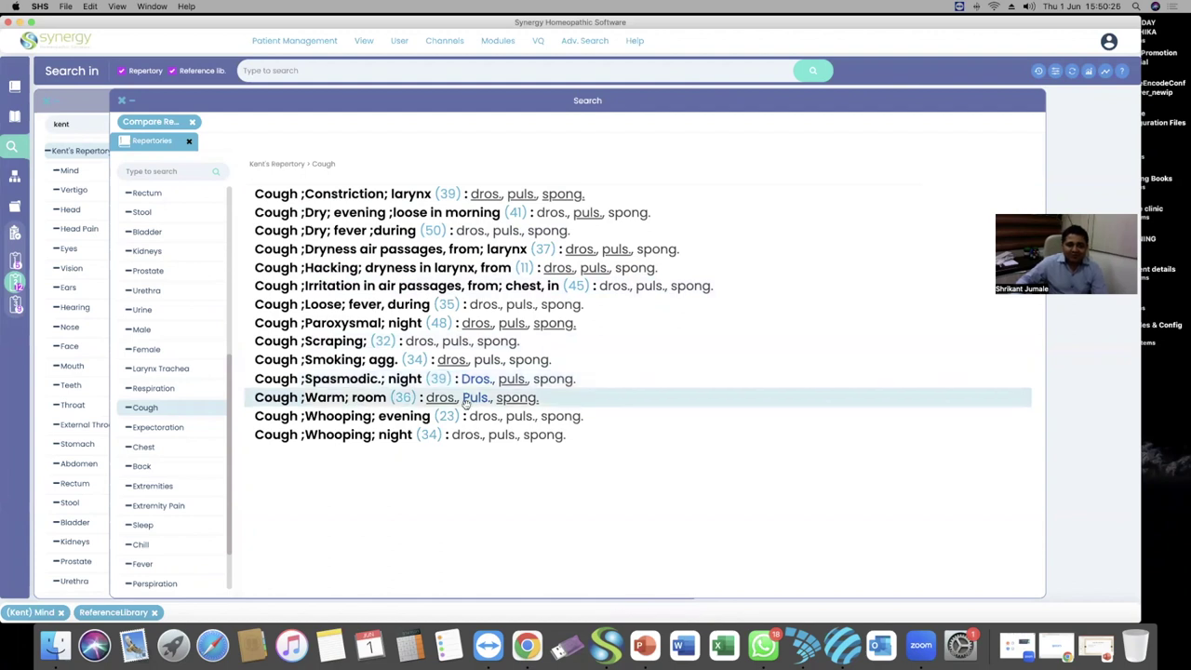
left_click(390, 419)
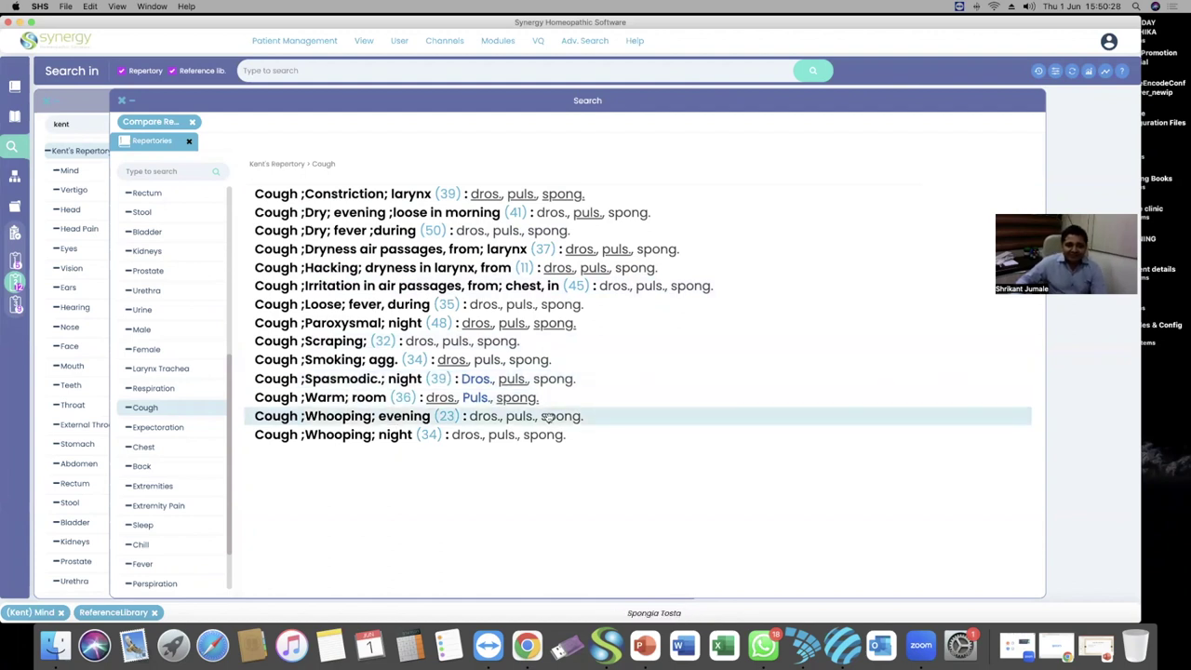
left_click(372, 437)
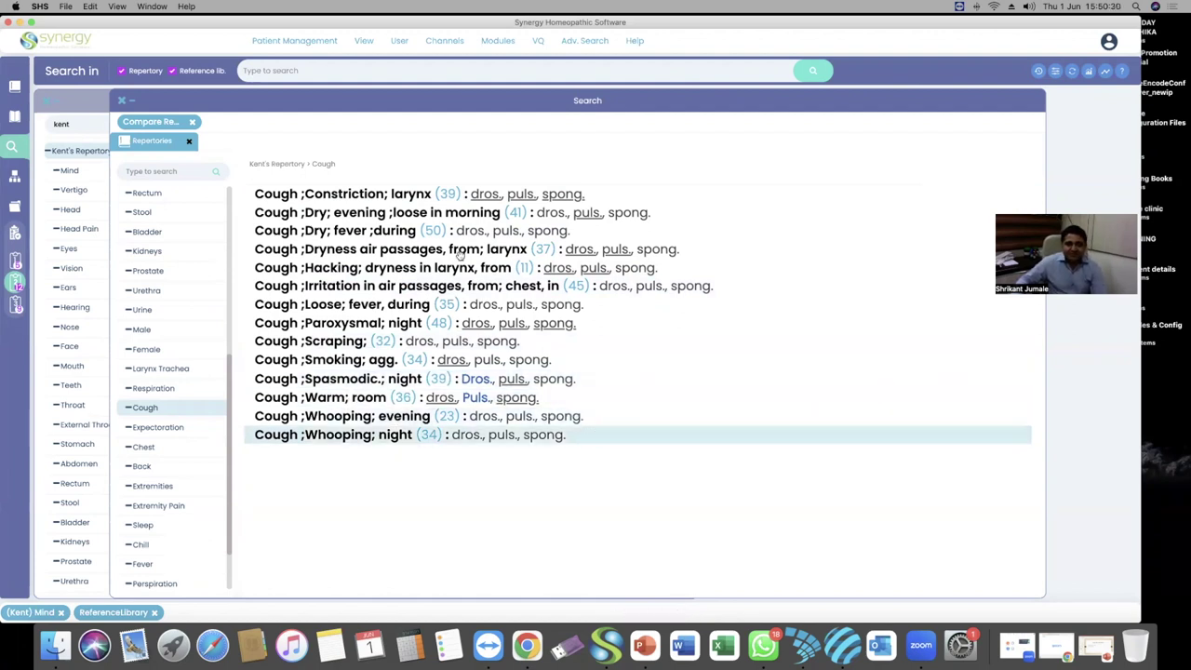
left_click(586, 40)
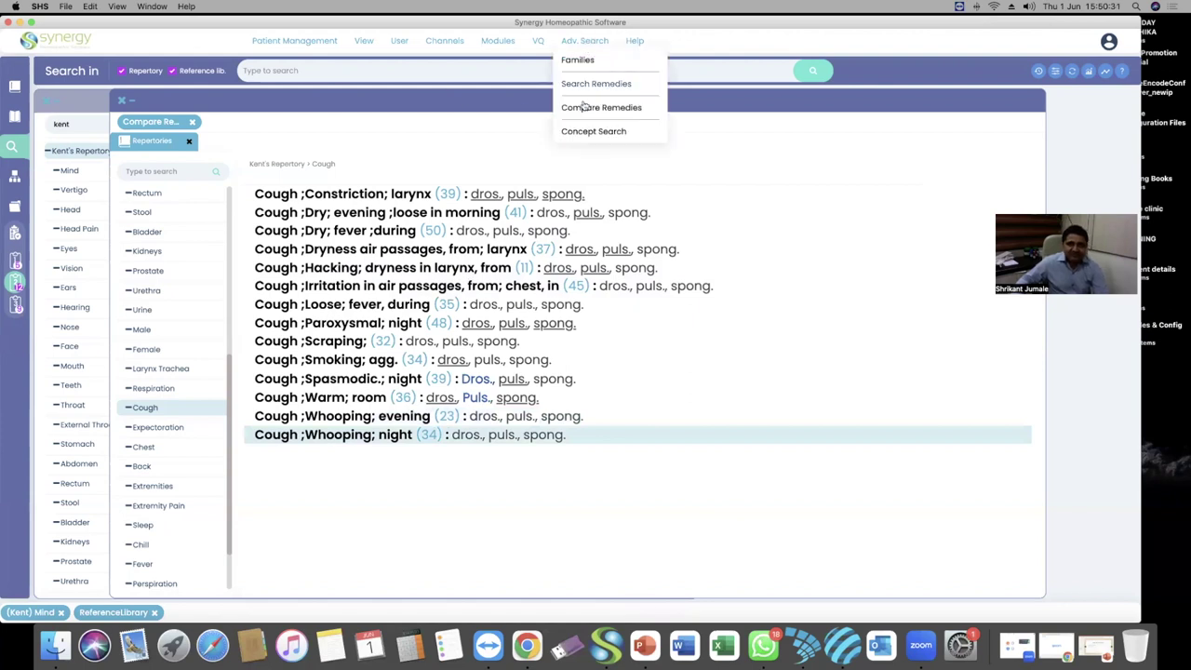
Toggle puls. off in Compare Remedies and rerun, listing Mind rubrics like Abusive and Defiant
left_click(586, 106)
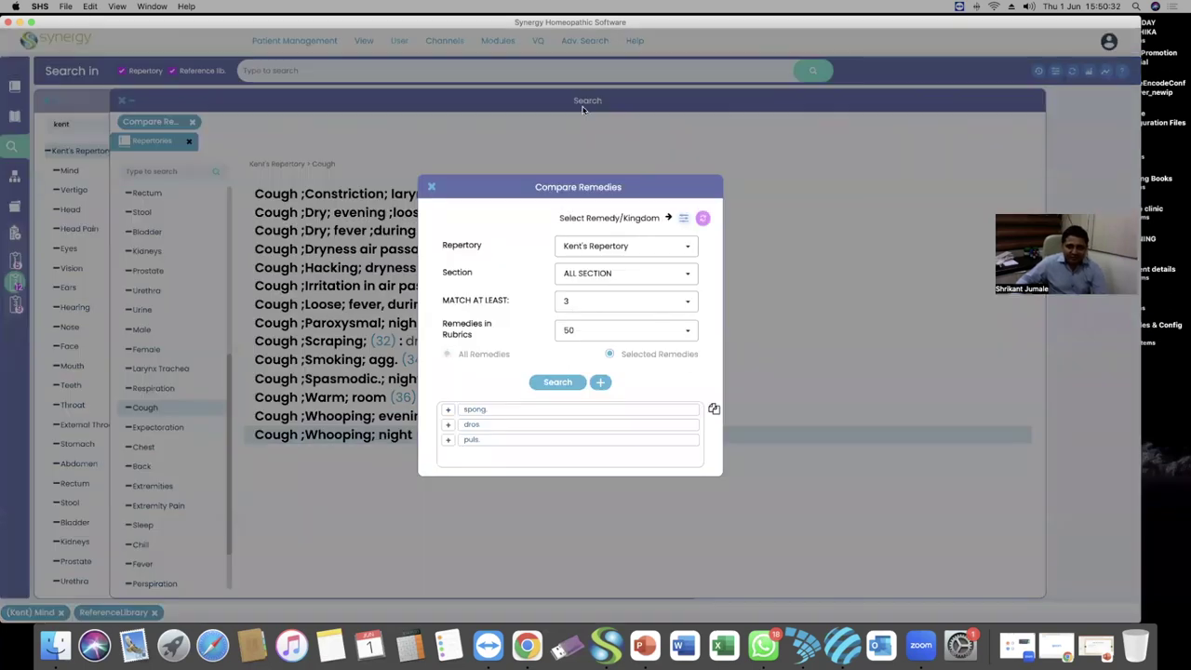
left_click(448, 439)
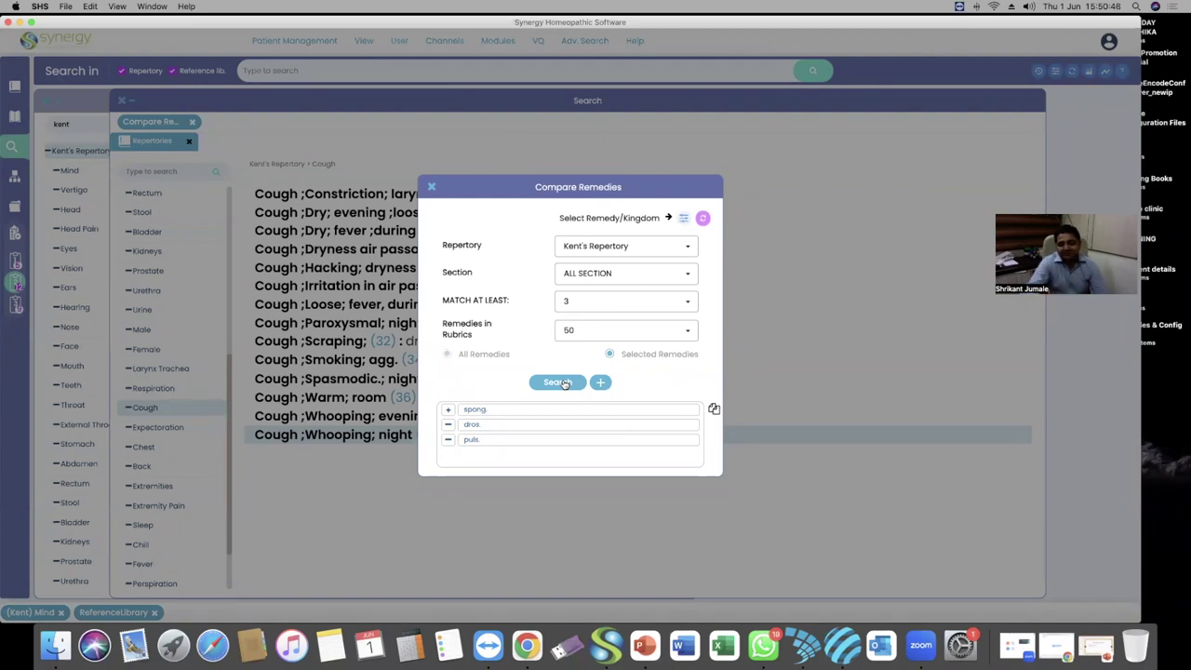
left_click(557, 383)
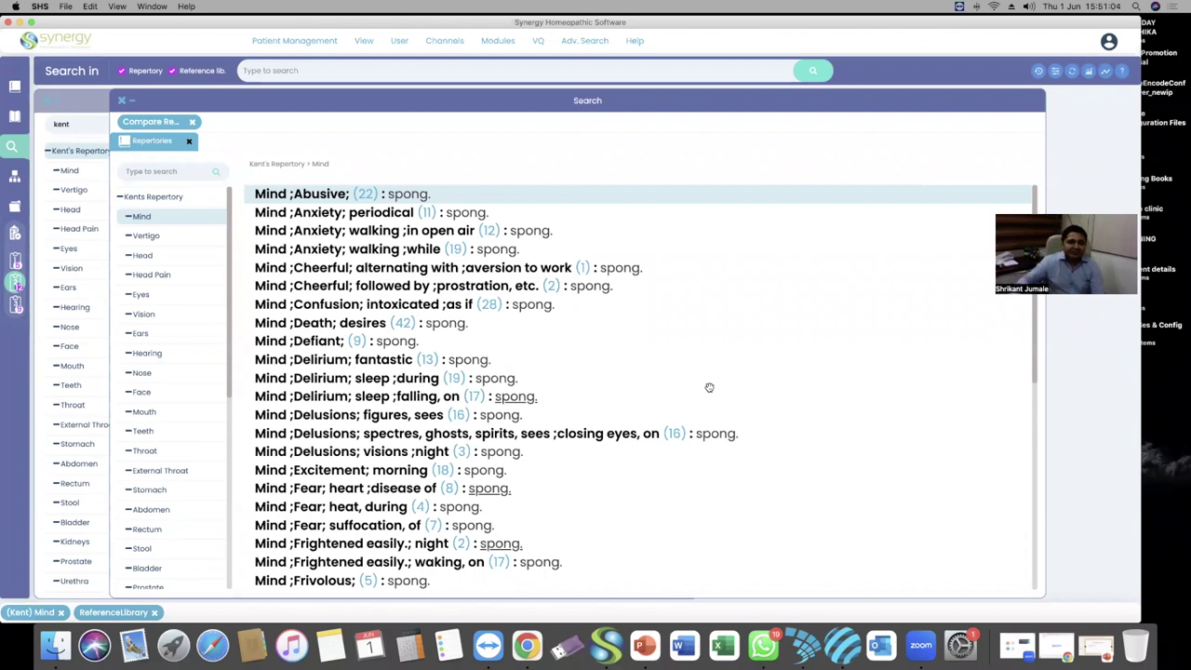
scroll(342, 270, "down", 1)
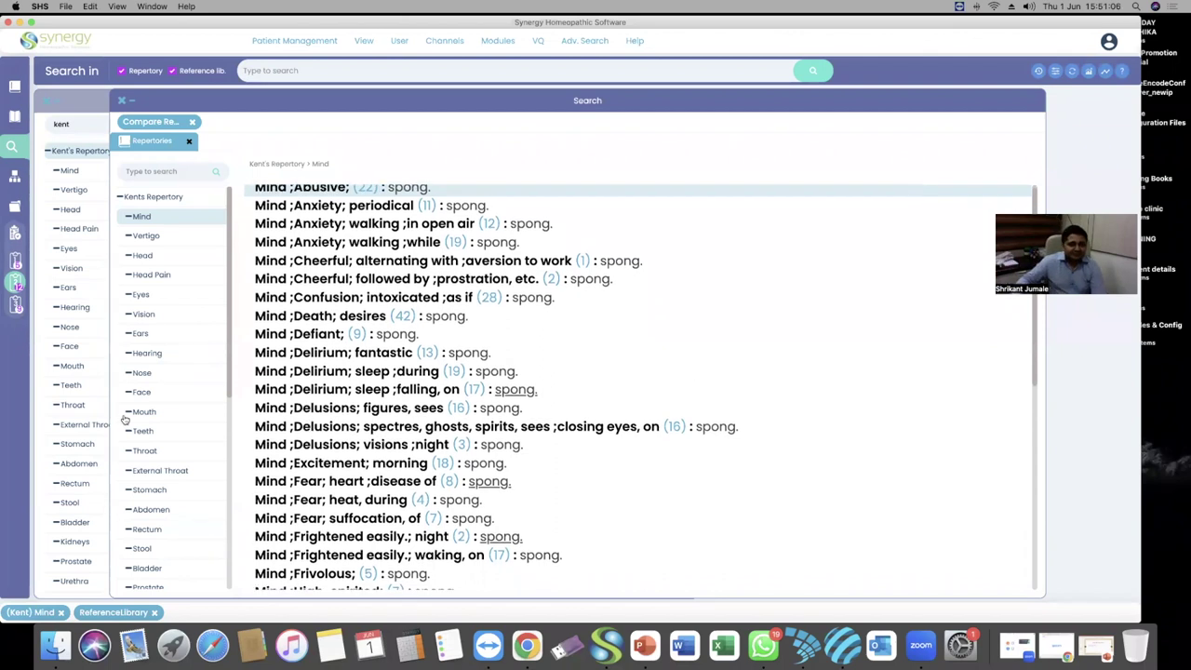
scroll(144, 437, "down", 5)
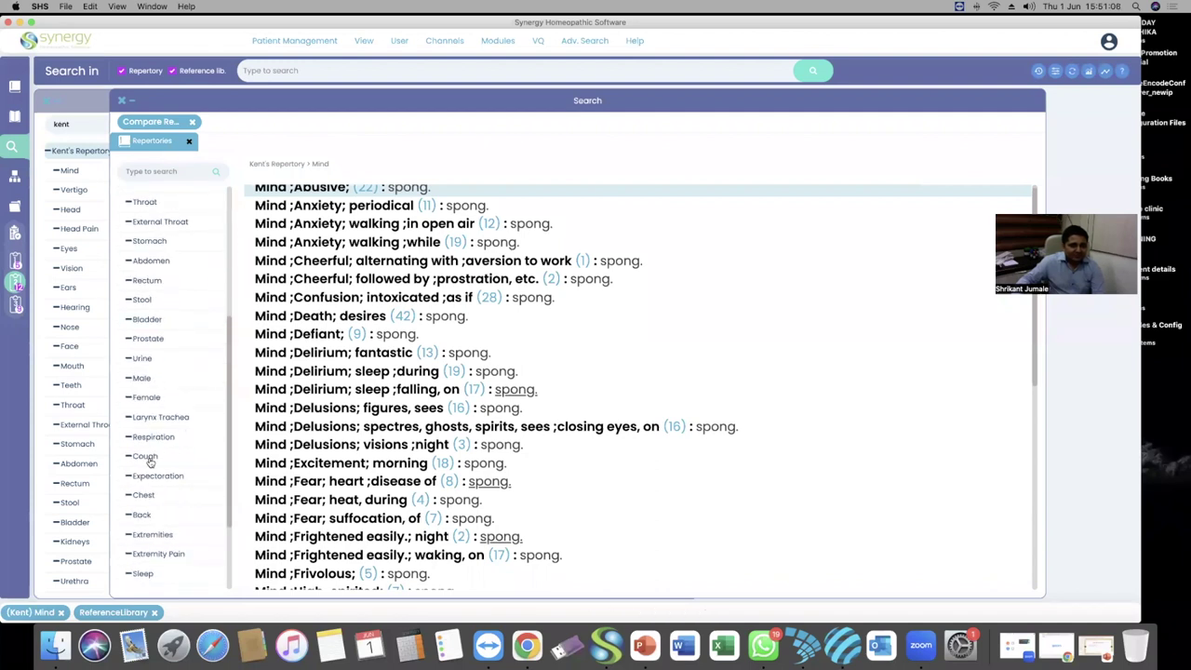
Show the spong.-only Cough rubrics and scroll down through the list
left_click(145, 456)
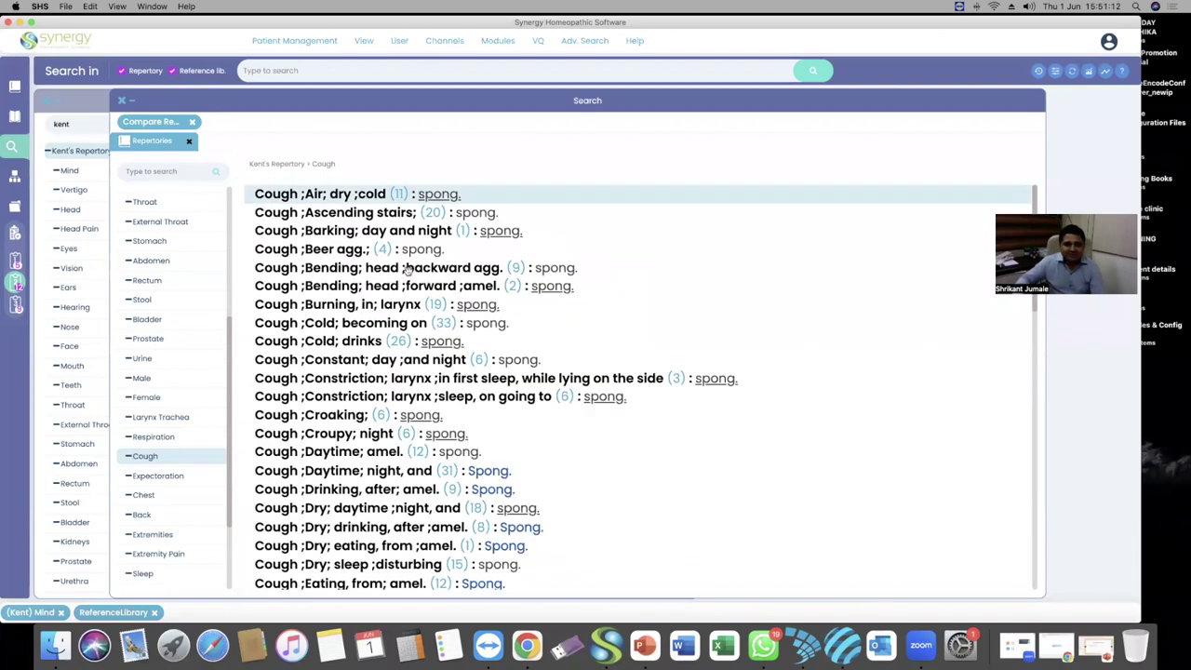
scroll(361, 283, "down", 1)
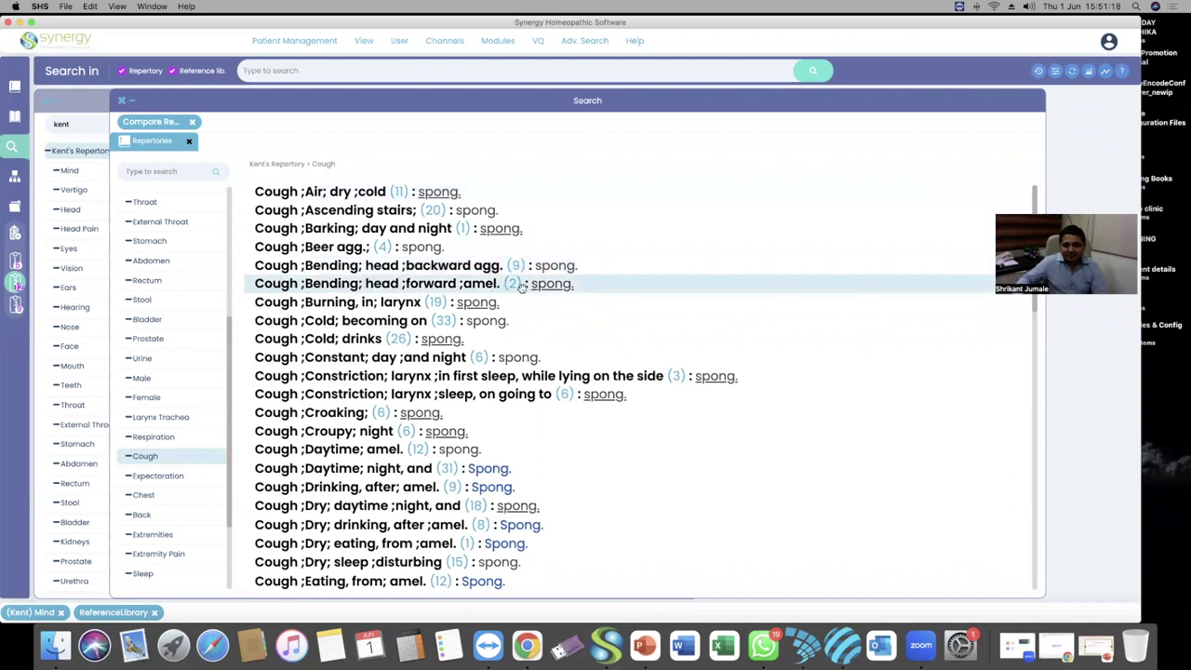
scroll(361, 354, "down", 3)
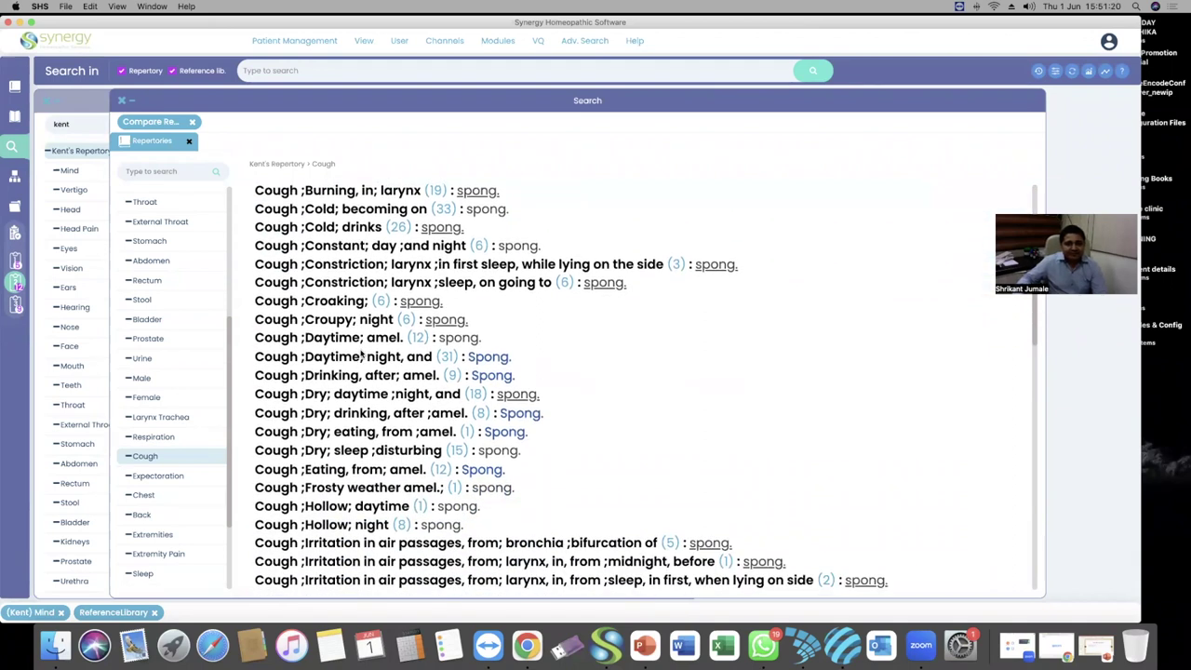
scroll(361, 354, "down", 1)
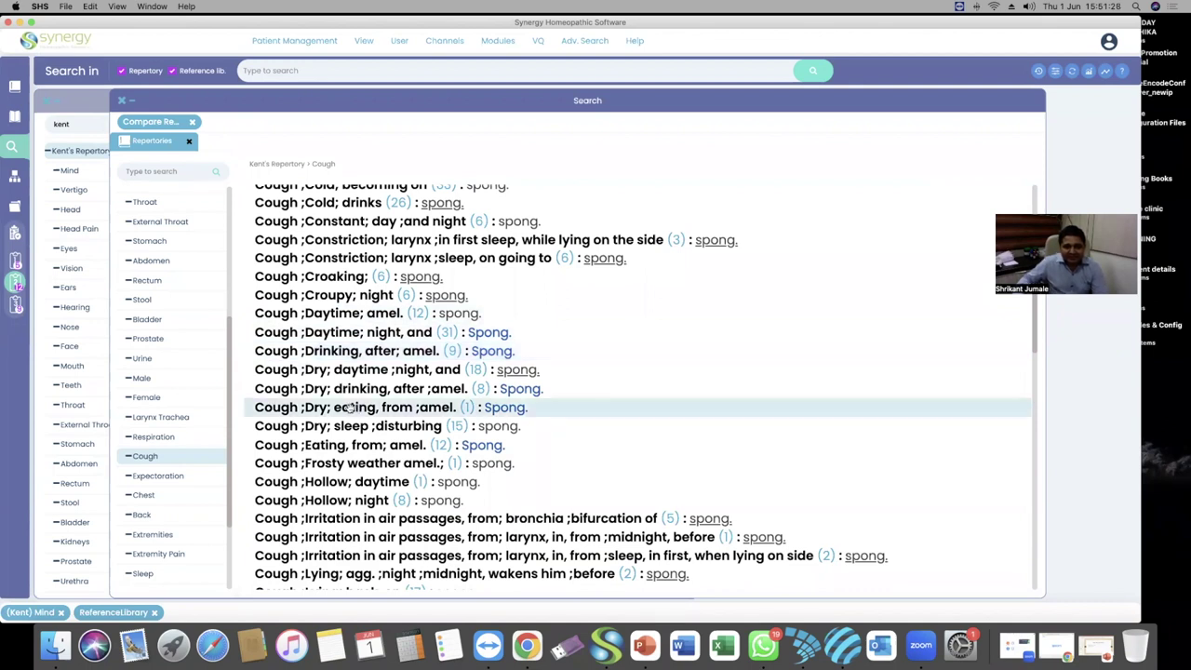
scroll(409, 391, "down", 1)
scroll(408, 389, "down", 15)
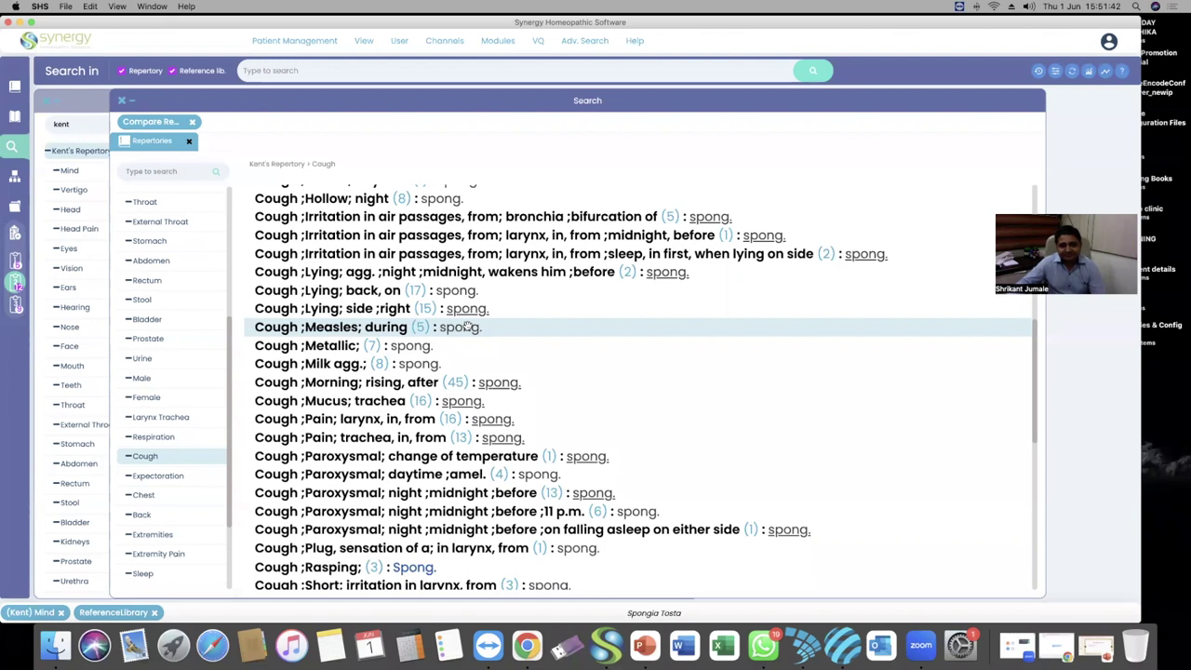
scroll(361, 400, "down", 1)
scroll(361, 400, "down", 1)
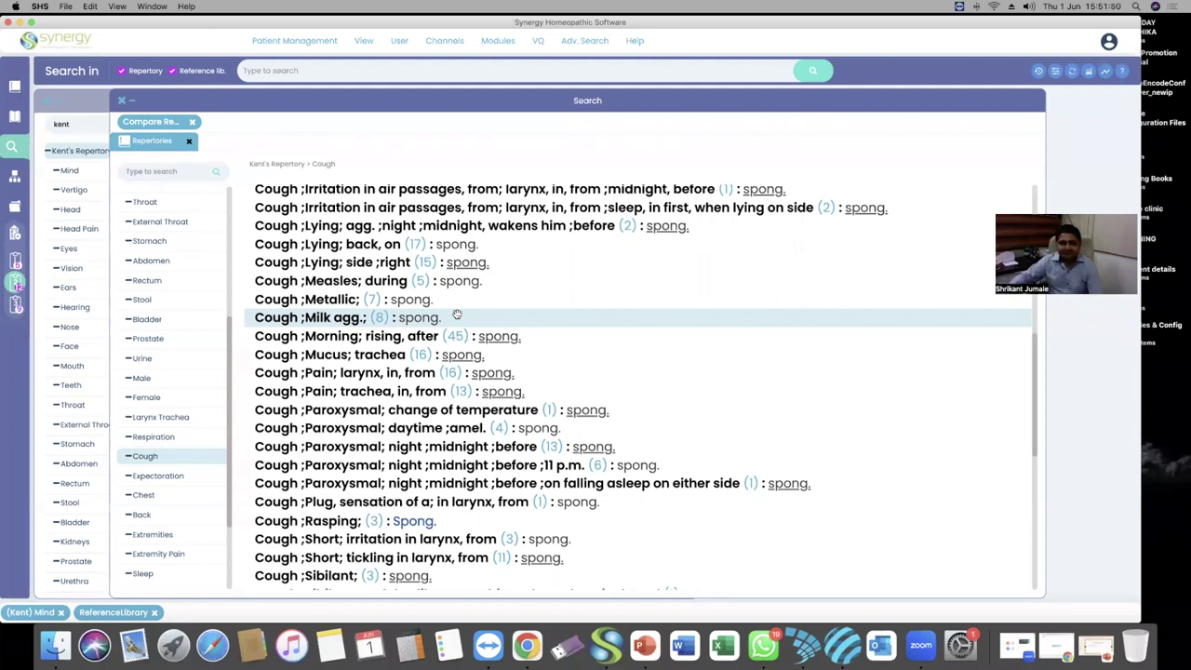
scroll(367, 386, "down", 5)
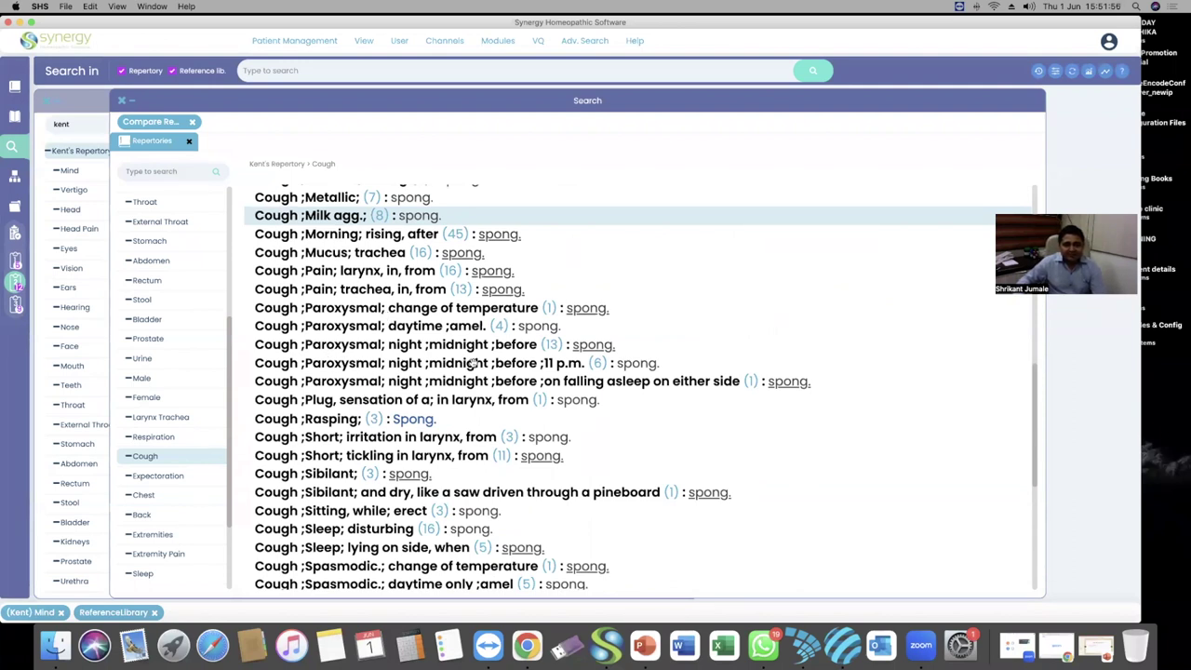
Highlight the Paroxysmal midnight and before 11 p.m. rubrics, then mark Sitting, while; erect
left_click(443, 348)
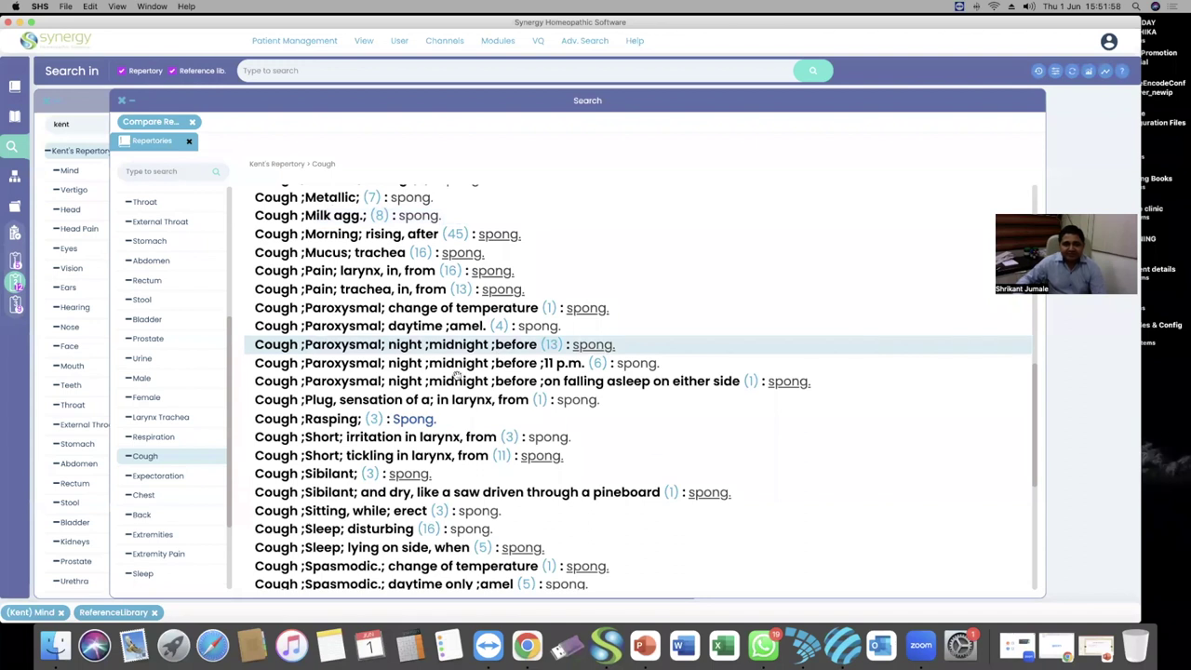
left_click(470, 367)
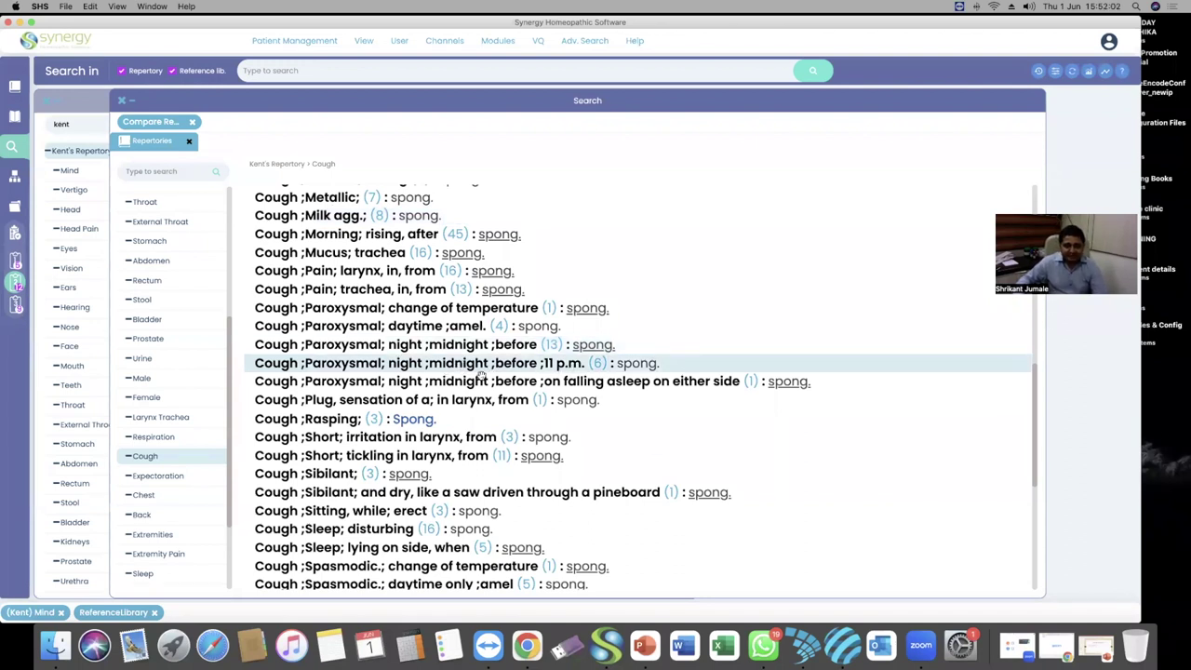
scroll(481, 377, "down", 3)
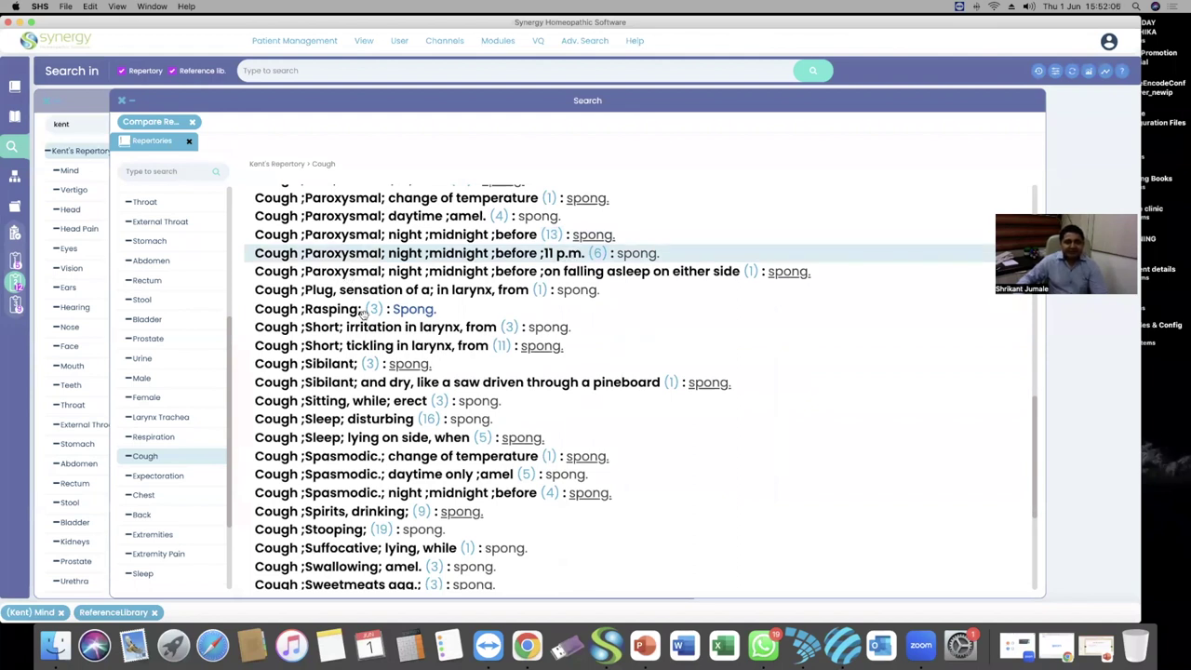
scroll(386, 380, "down", 2)
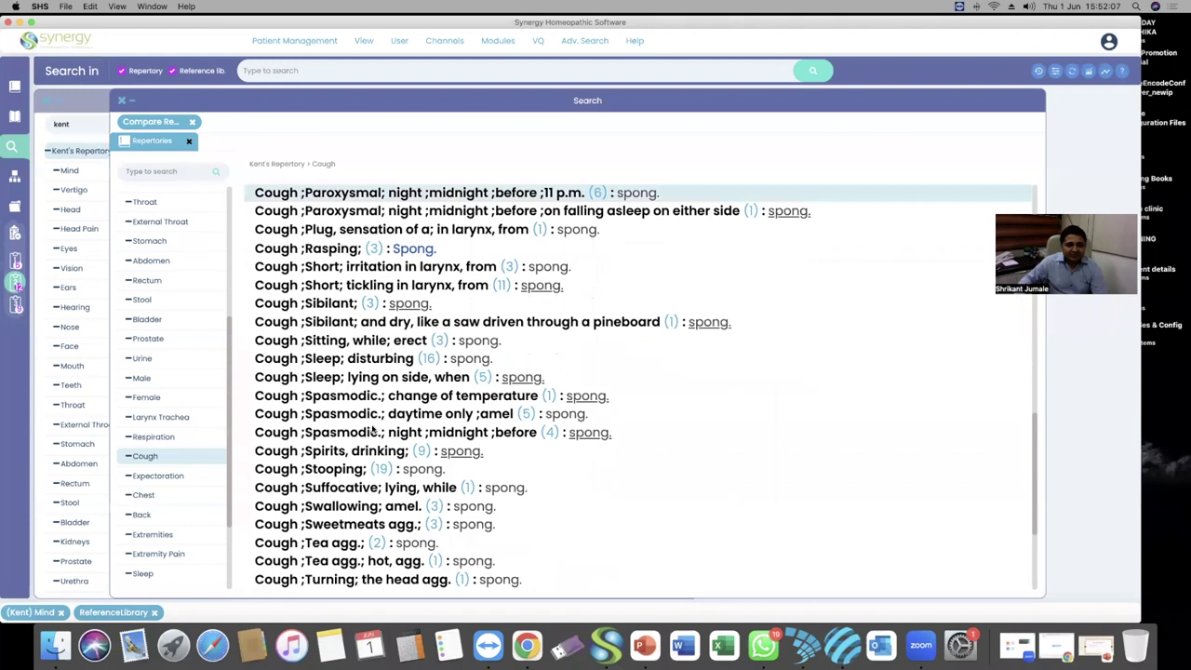
left_click(322, 340)
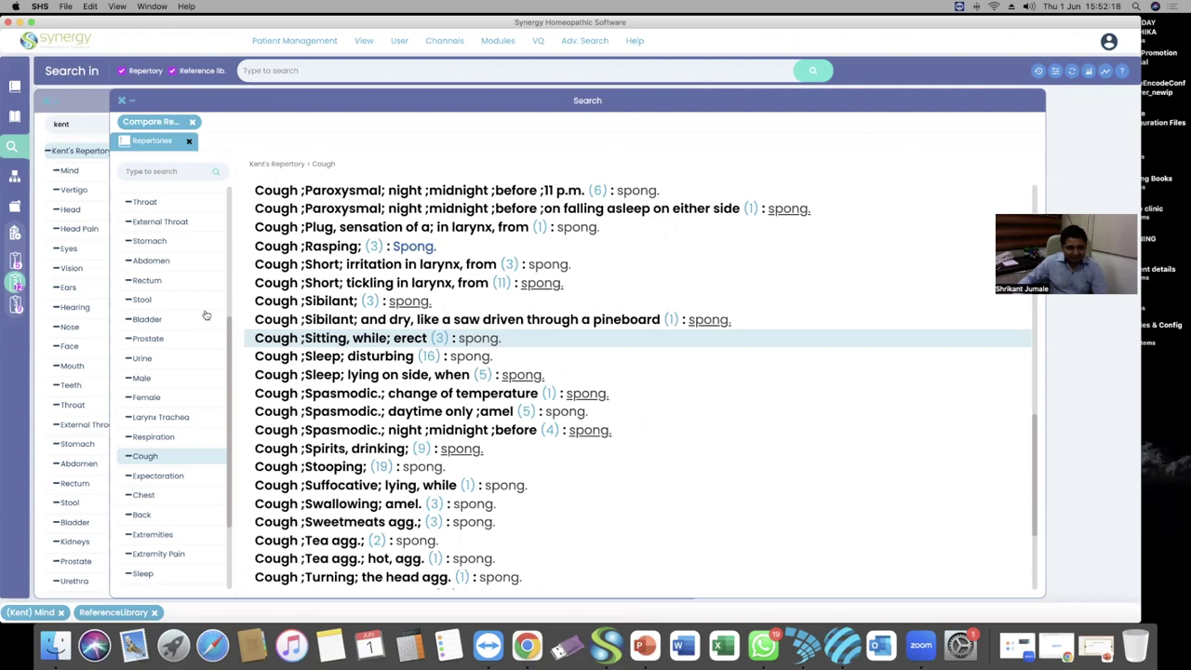
Move the Search window right beside Kent's Repertory and bring the Cough results back to front
left_click_drag(195, 98, 291, 97)
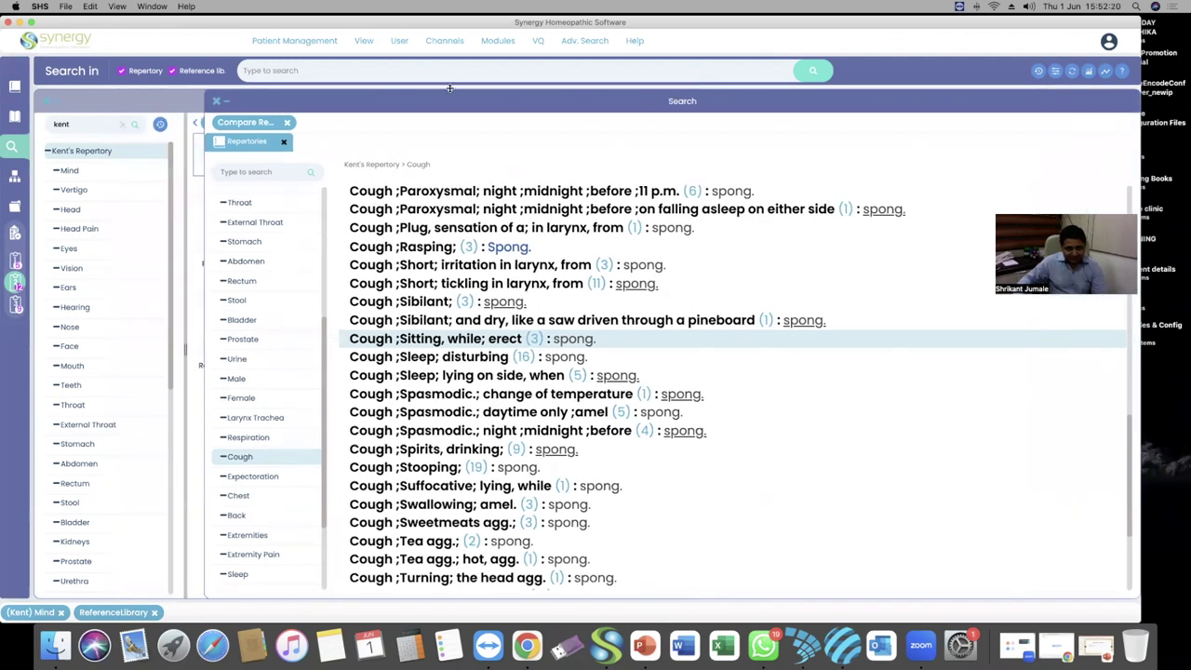
left_click(89, 153)
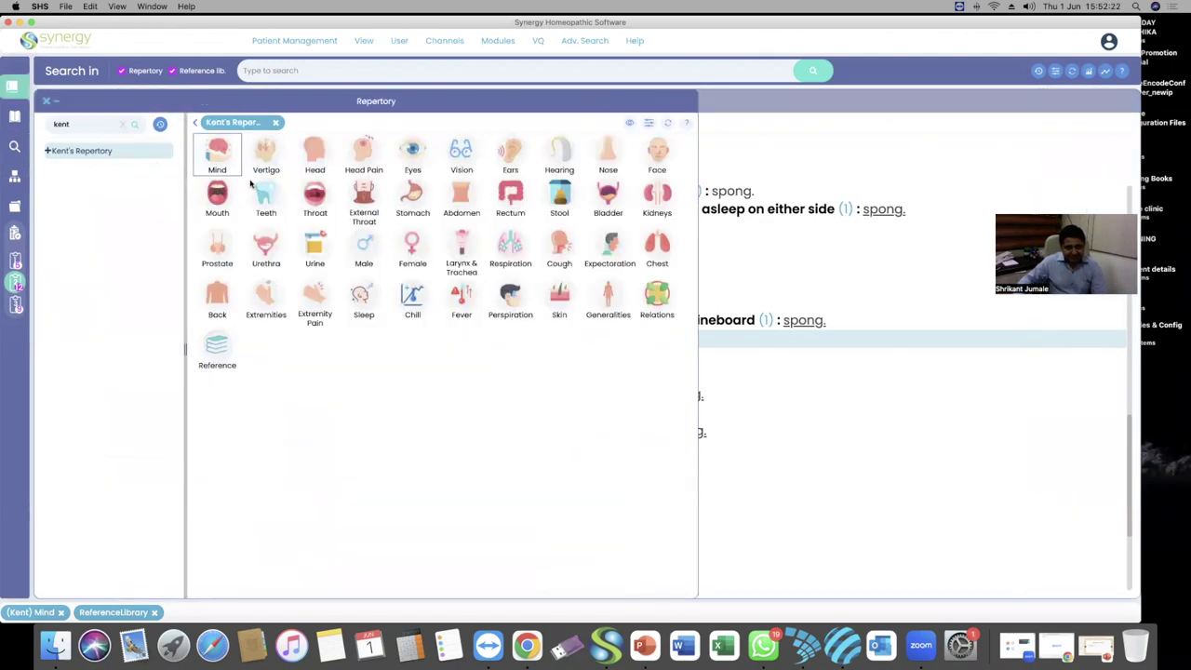
left_click(1026, 455)
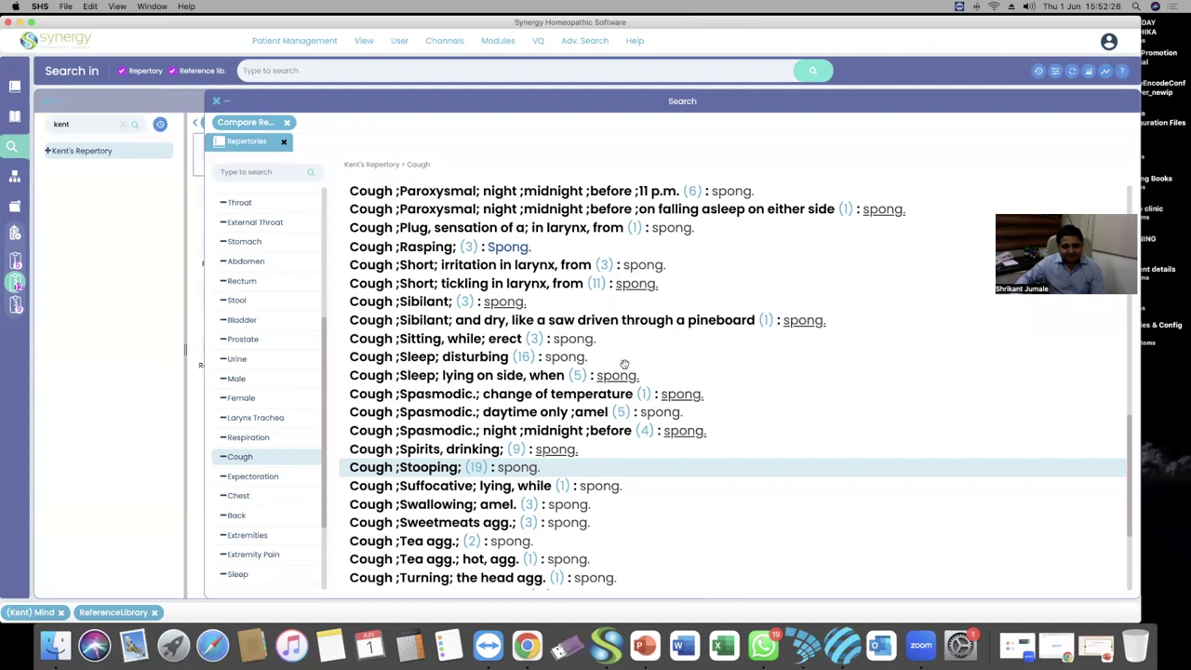
Review the spong. Cough rubrics, marking Sweetmeats agg. and Swallowing; amel
scroll(621, 369, "down", 2)
scroll(621, 369, "down", 3)
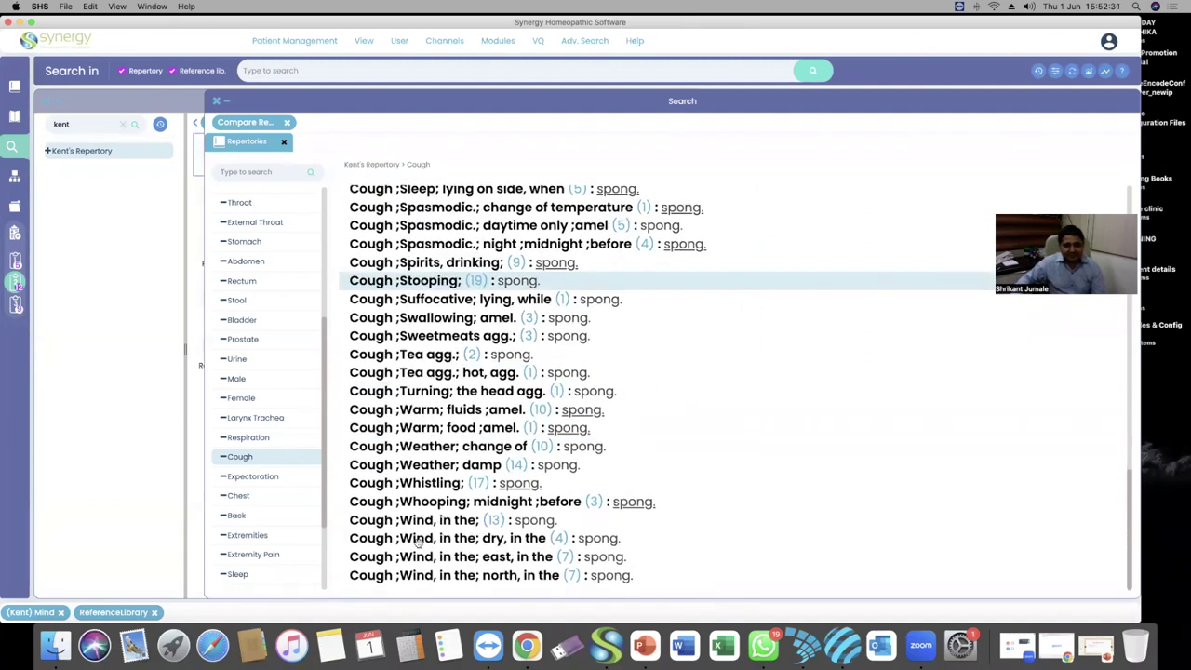
scroll(420, 543, "up", 1)
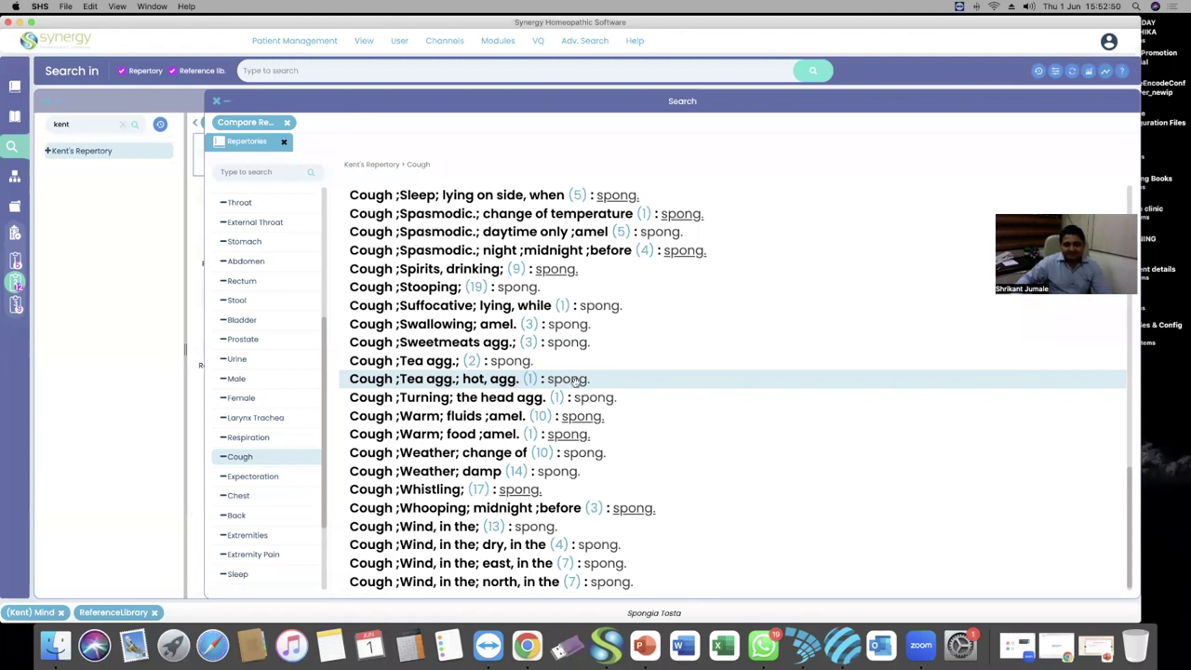
left_click(429, 345)
left_click(429, 325)
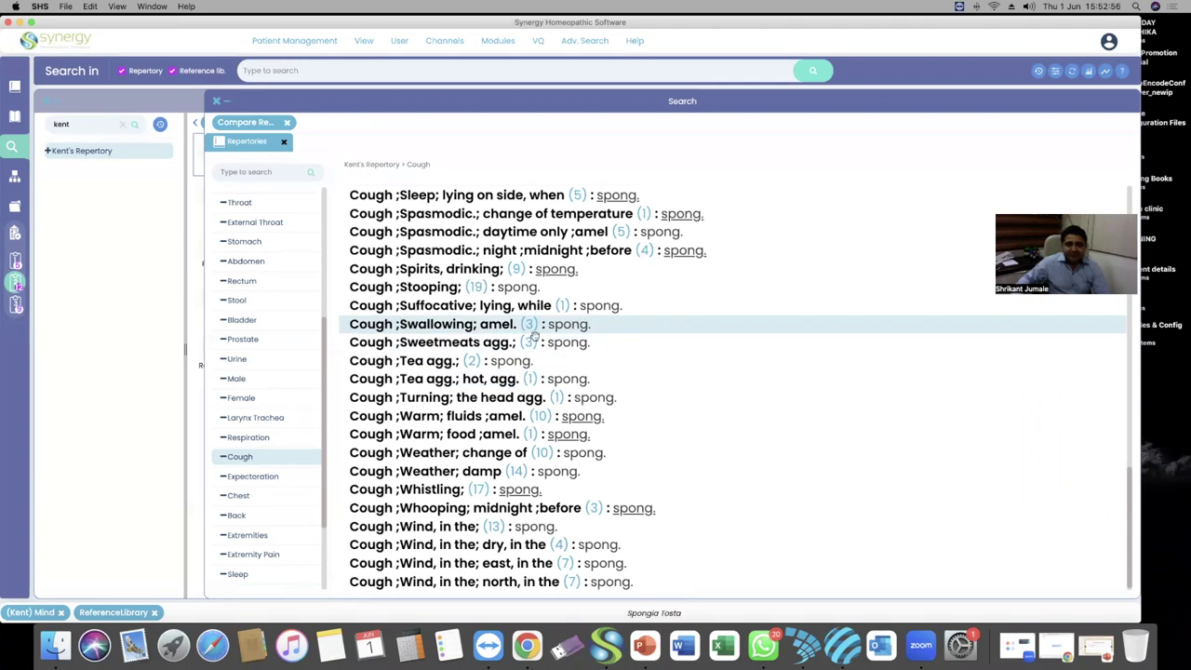
scroll(535, 343, "up", 5)
scroll(536, 335, "up", 10)
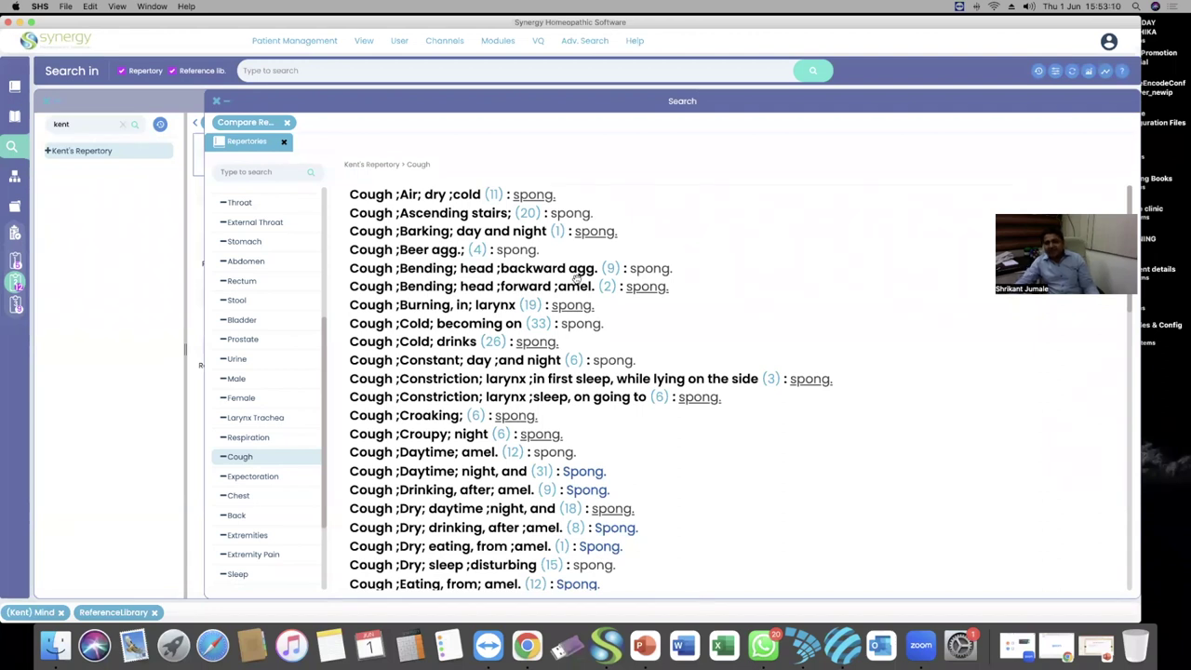
Close the Cough comparison tab, clear the 'kent' filter and start a new Compare Remedies search
left_click(284, 140)
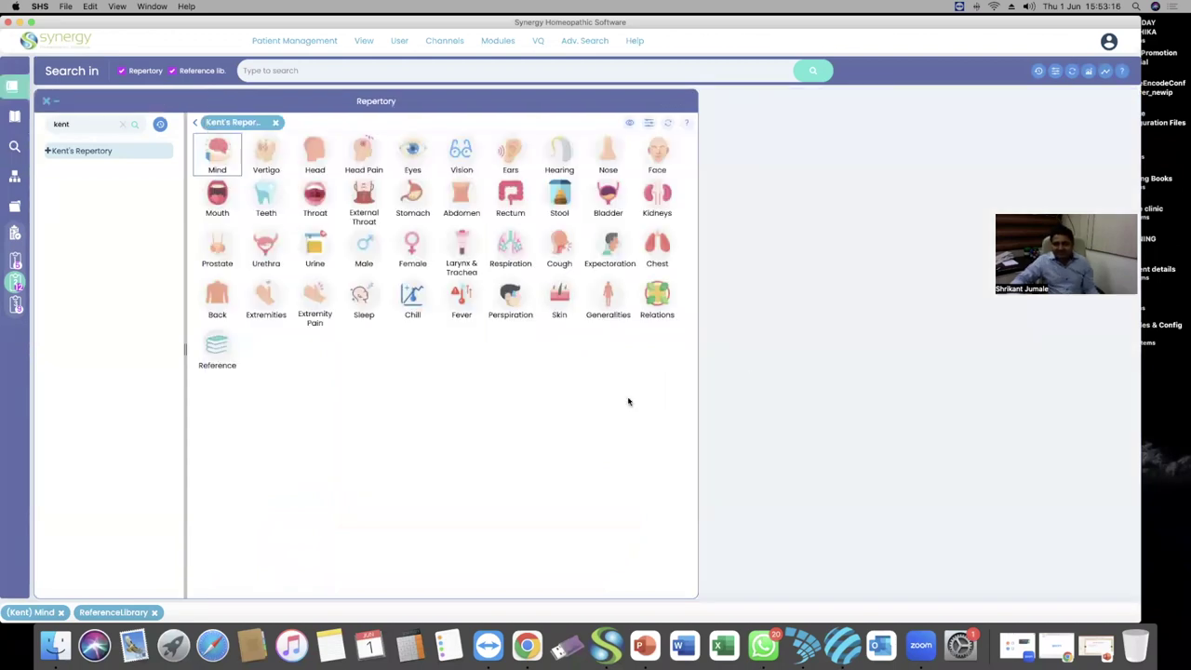
left_click(122, 124)
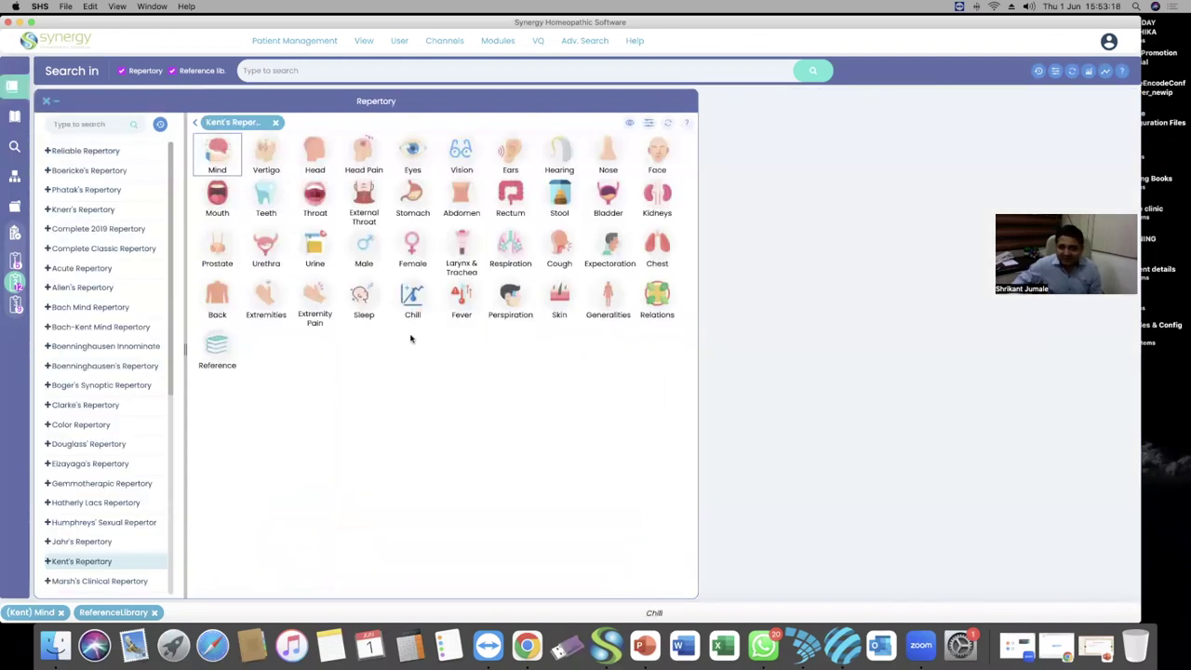
left_click(582, 41)
left_click(592, 107)
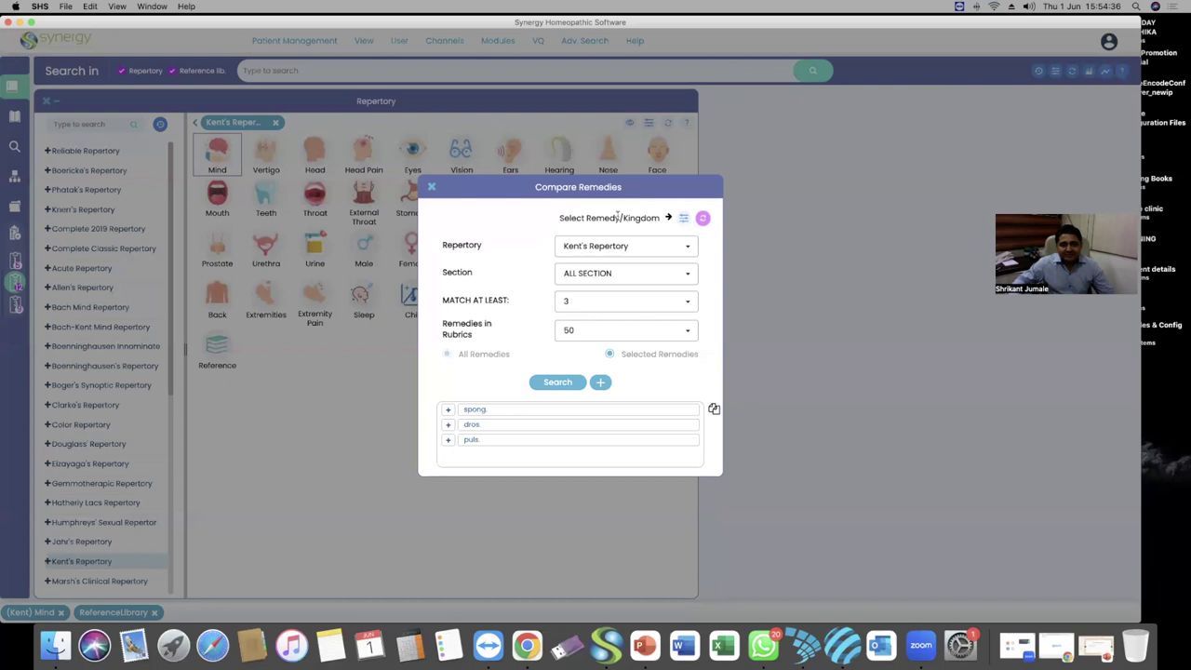
Exclude dros. and puls. from the comparison and run it
left_click(448, 425)
left_click(447, 439)
left_click(560, 385)
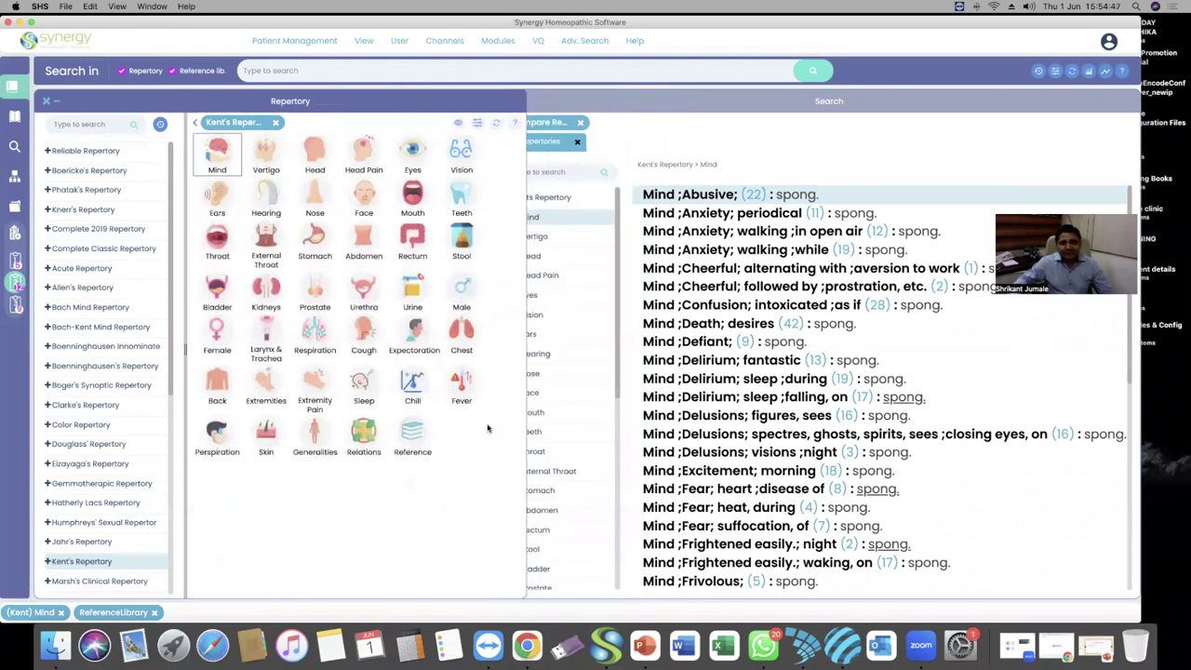
Show the Cough results, mark Bending; head; backward agg., and open Kent's Cough chapter
scroll(557, 365, "down", 3)
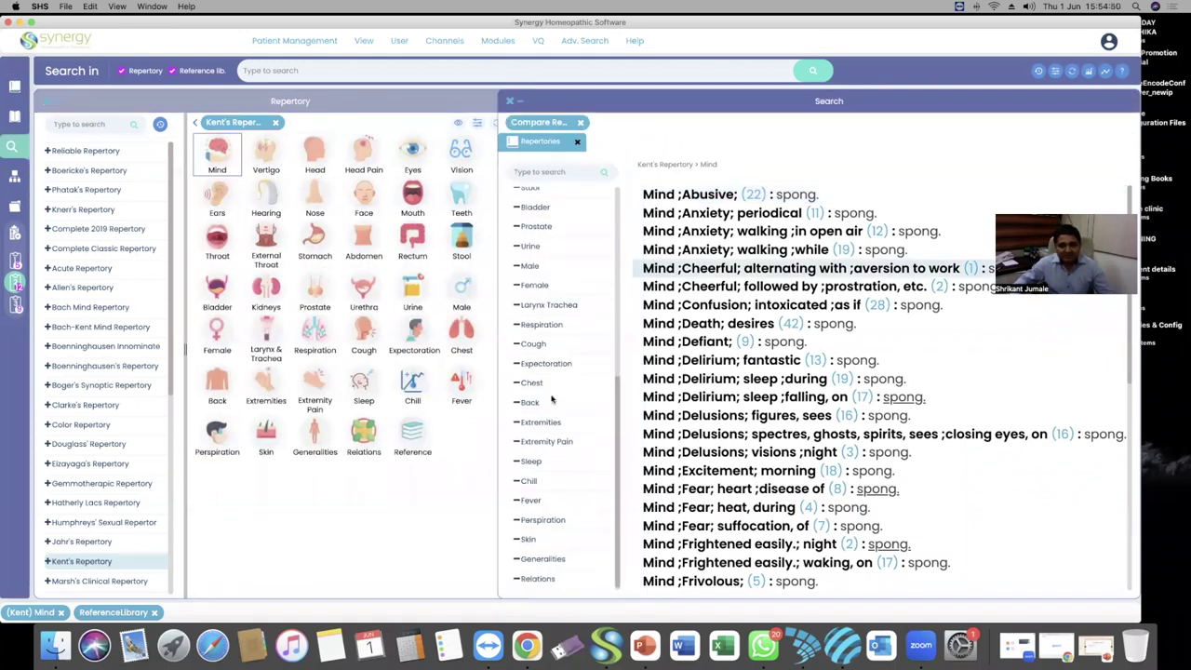
left_click(536, 344)
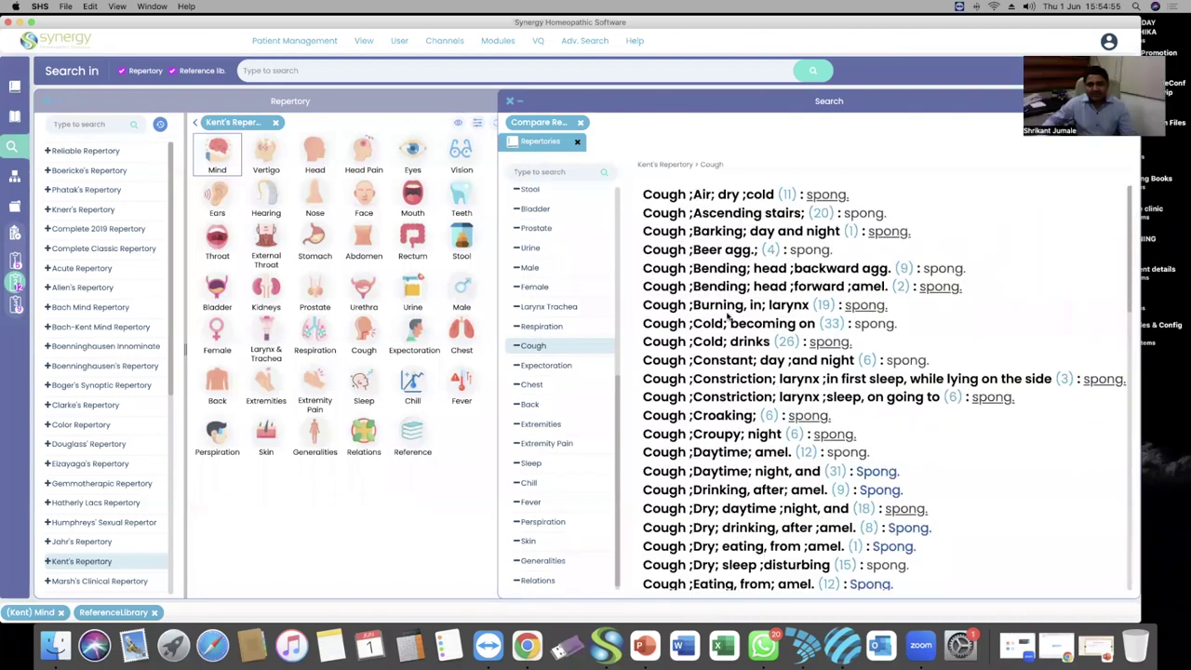
scroll(729, 307, "down", 1)
left_click(725, 244)
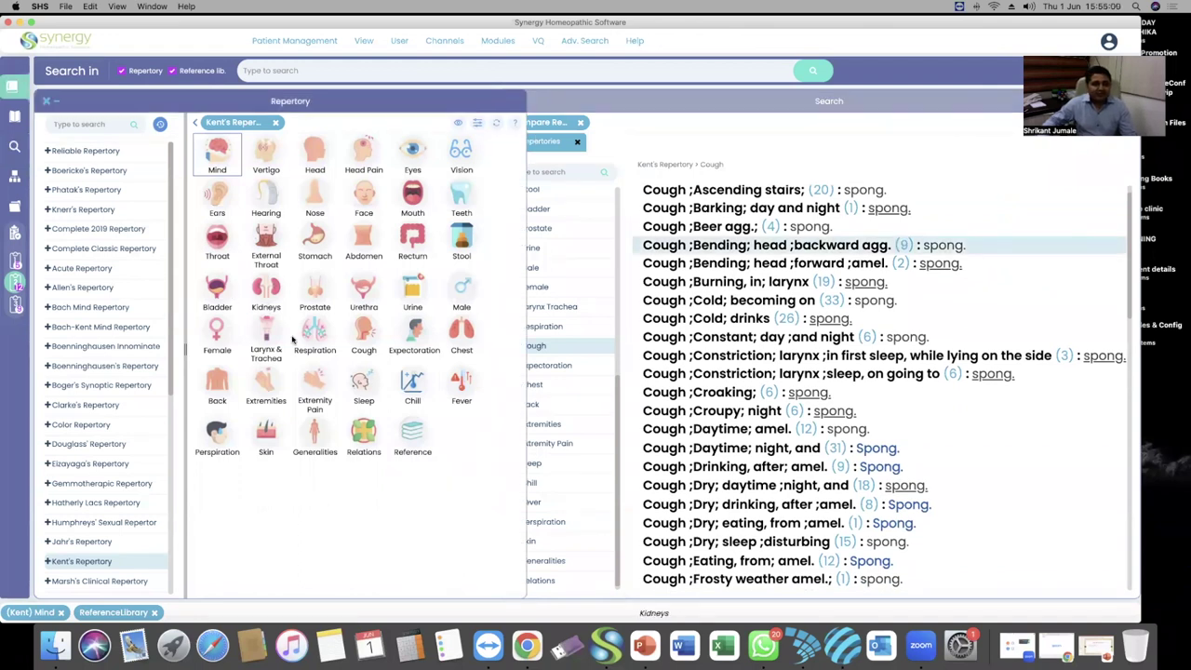
left_click(367, 346)
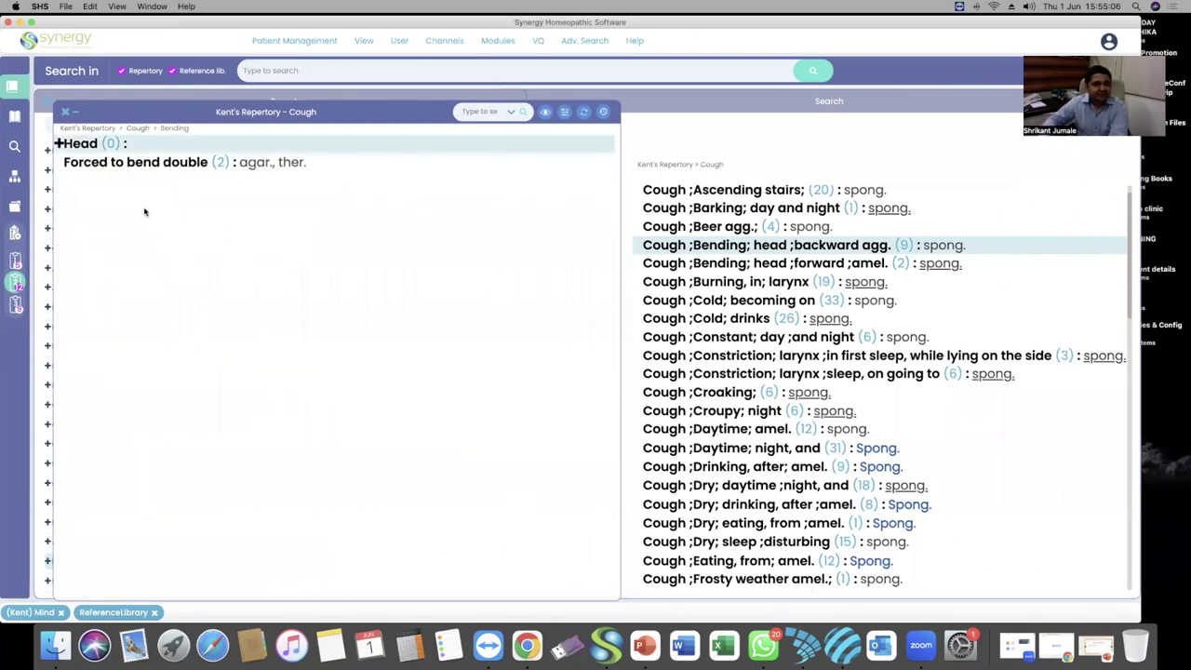
Navigate Kent's Cough chapter to Bending > head, showing Backward agg. (9), and mark Forward
left_click(87, 147)
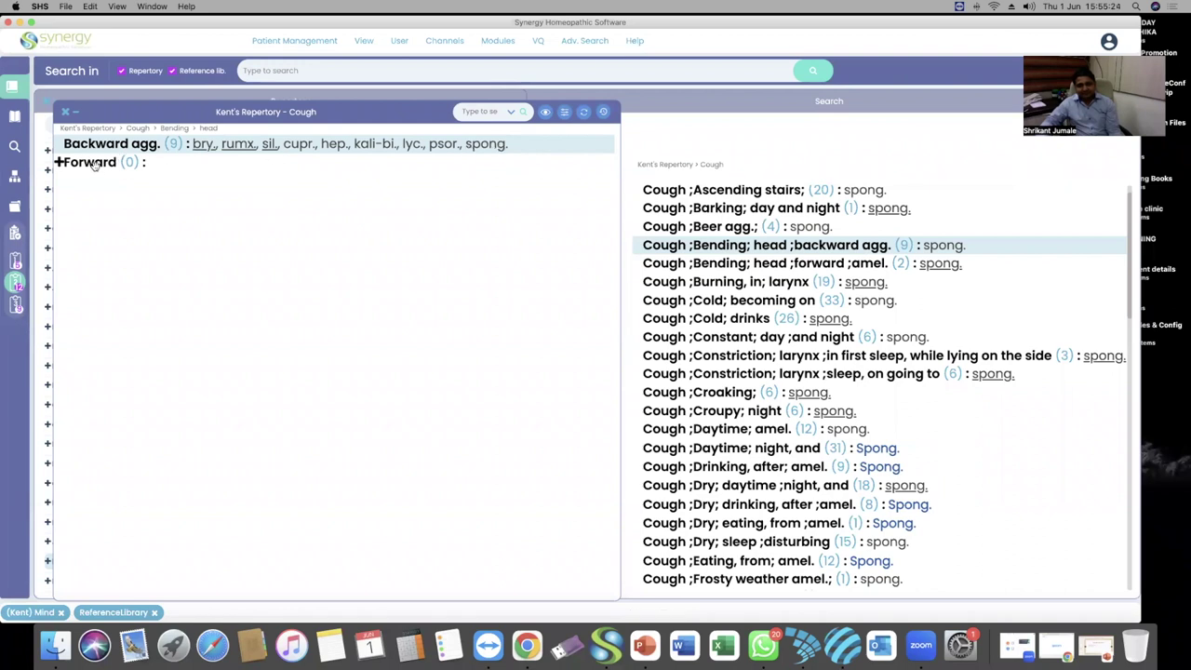
left_click(96, 167)
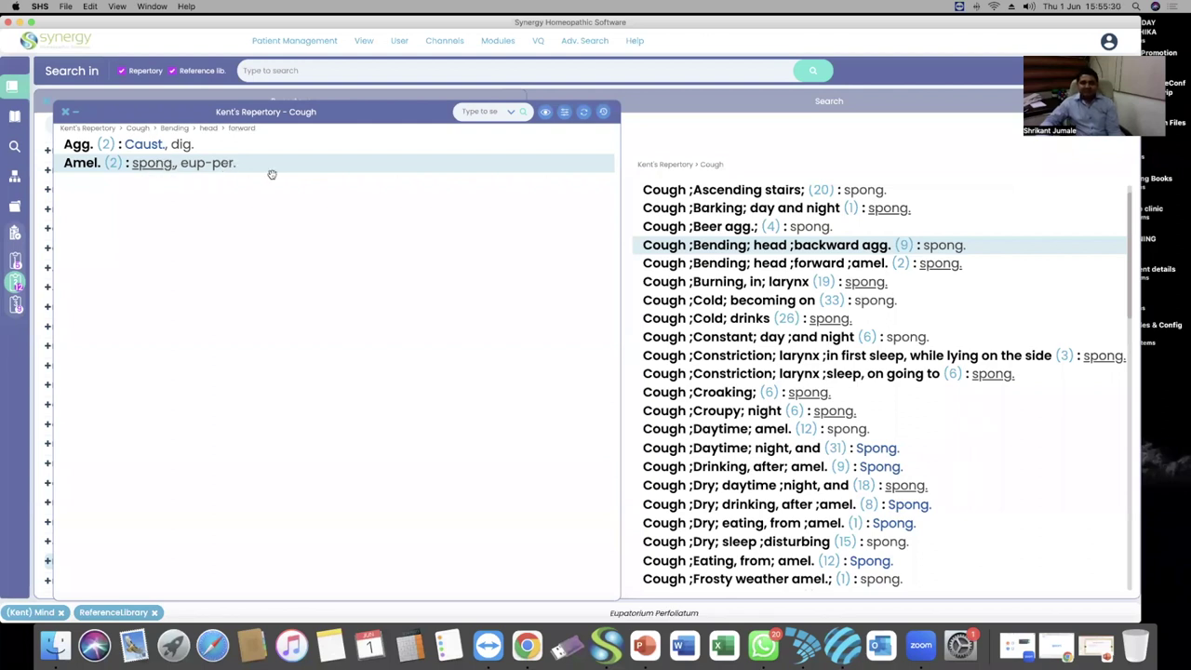
left_click(813, 155)
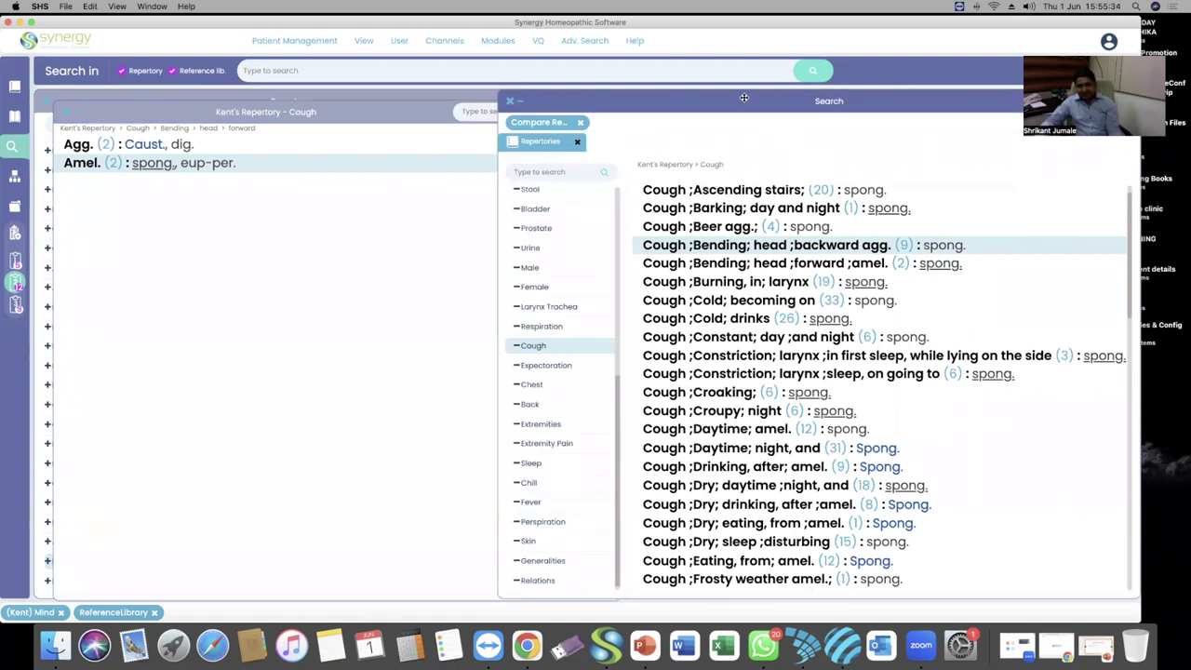
left_click(410, 207)
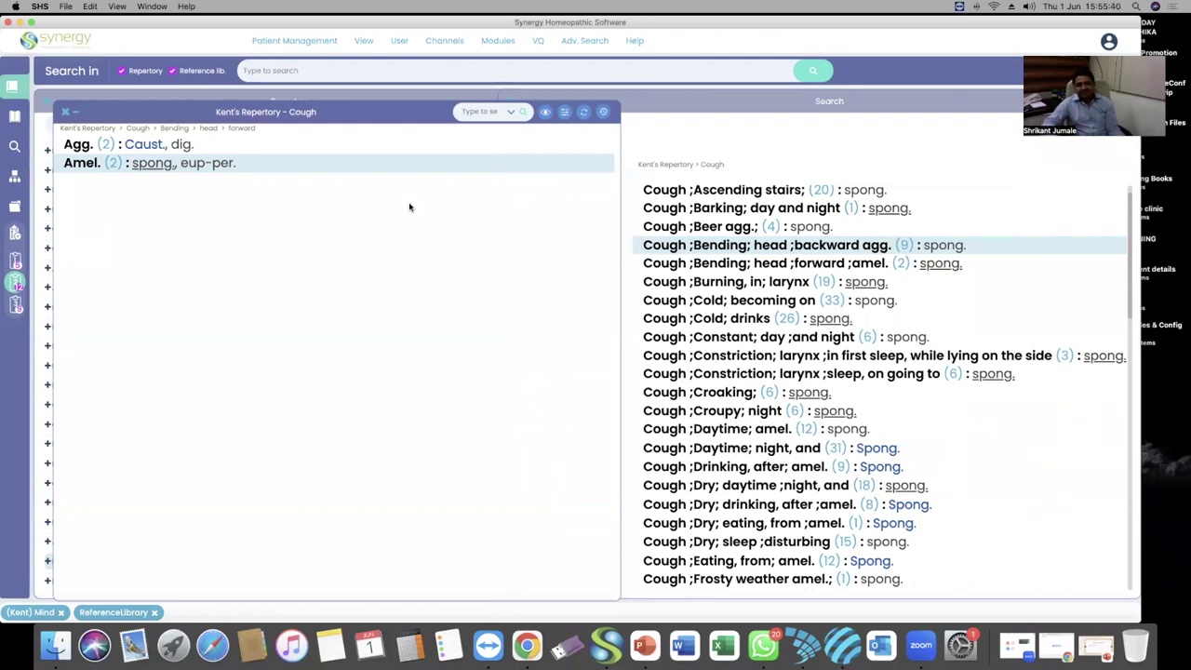
left_click(210, 129)
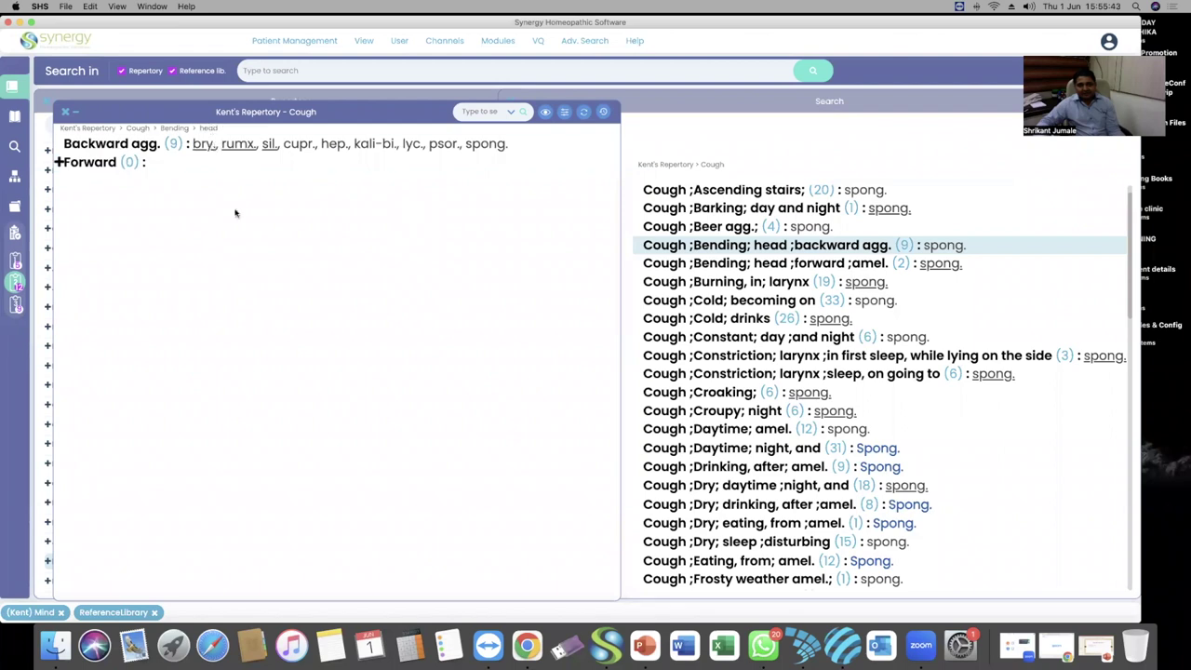
left_click(941, 199)
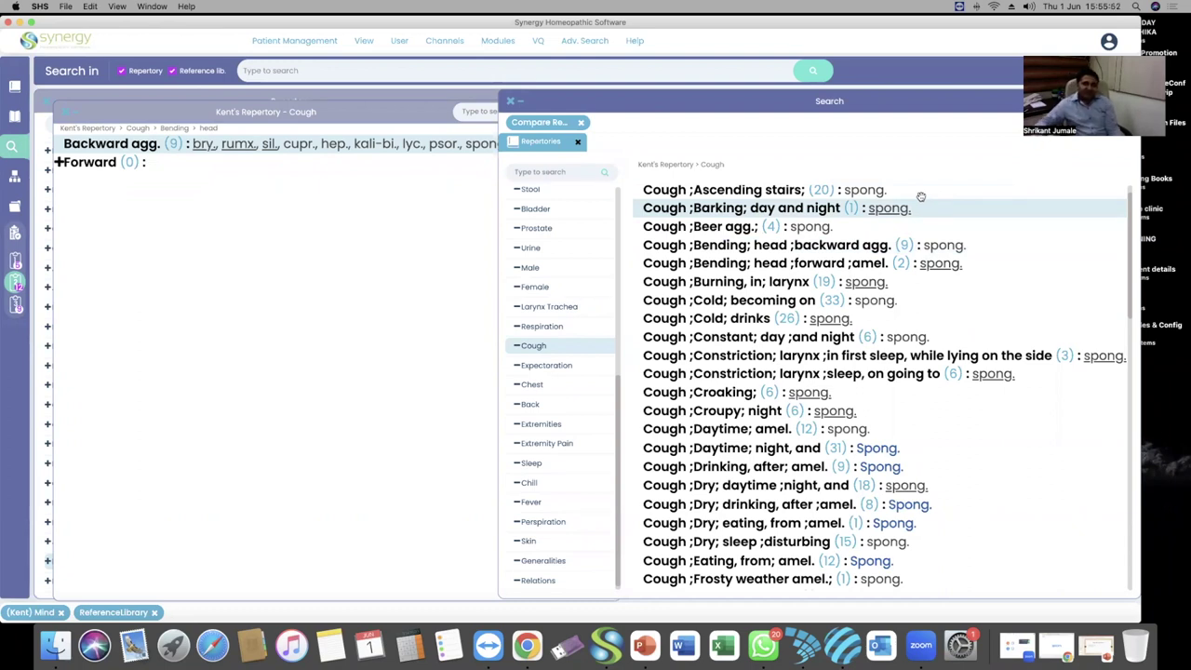
left_click(416, 261)
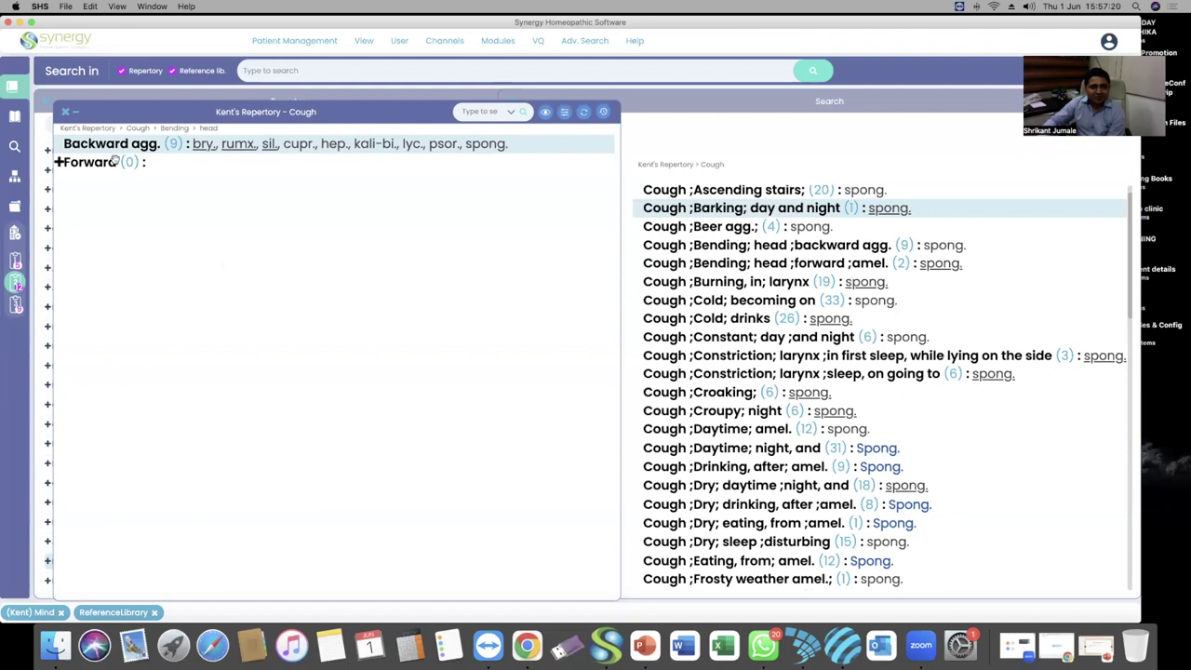
left_click(57, 163)
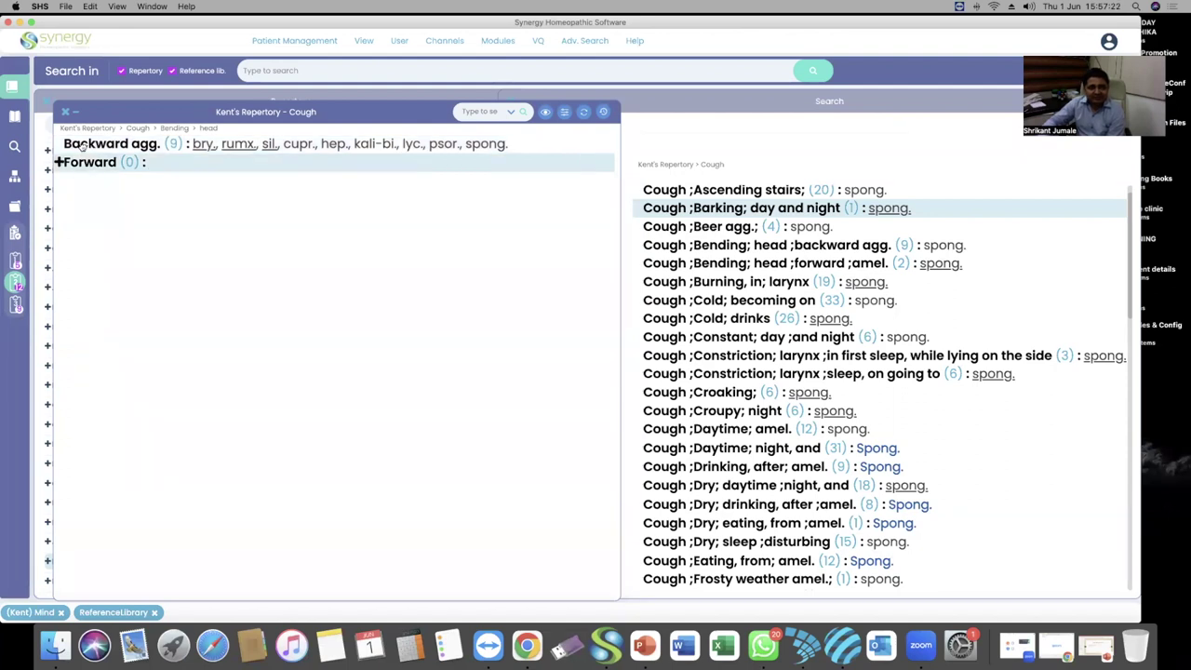
Move the 'Cold; becoming on' (33) rubric from the spong. results to a new clipboard
left_click(990, 302)
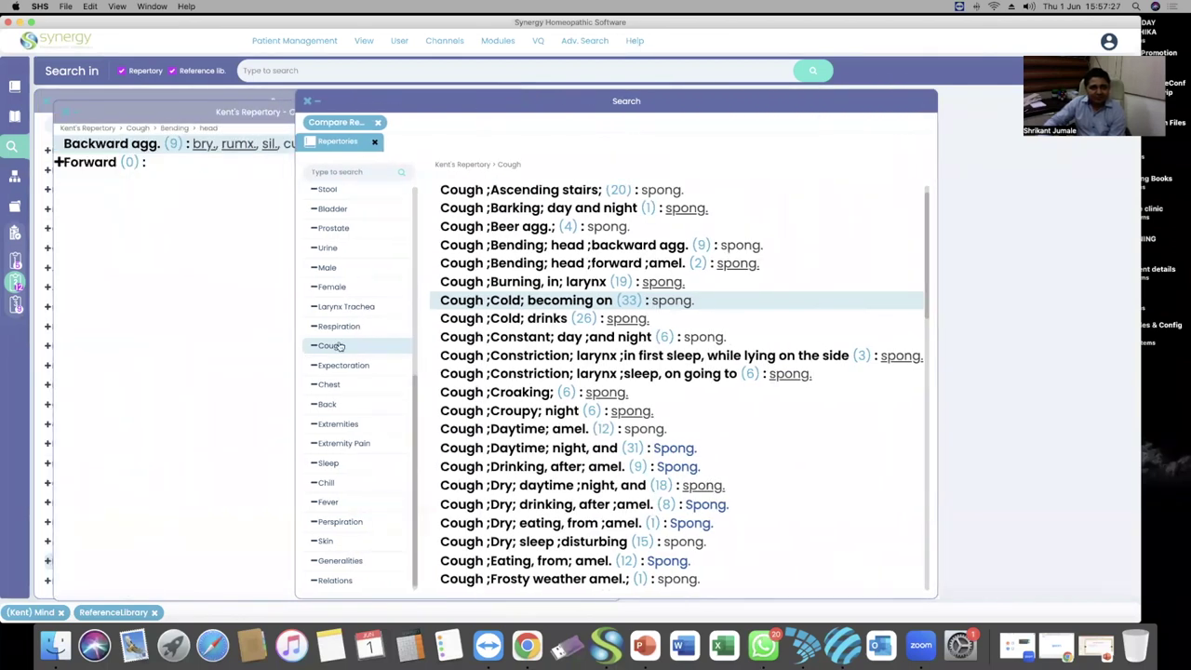
scroll(553, 297, "up", 1)
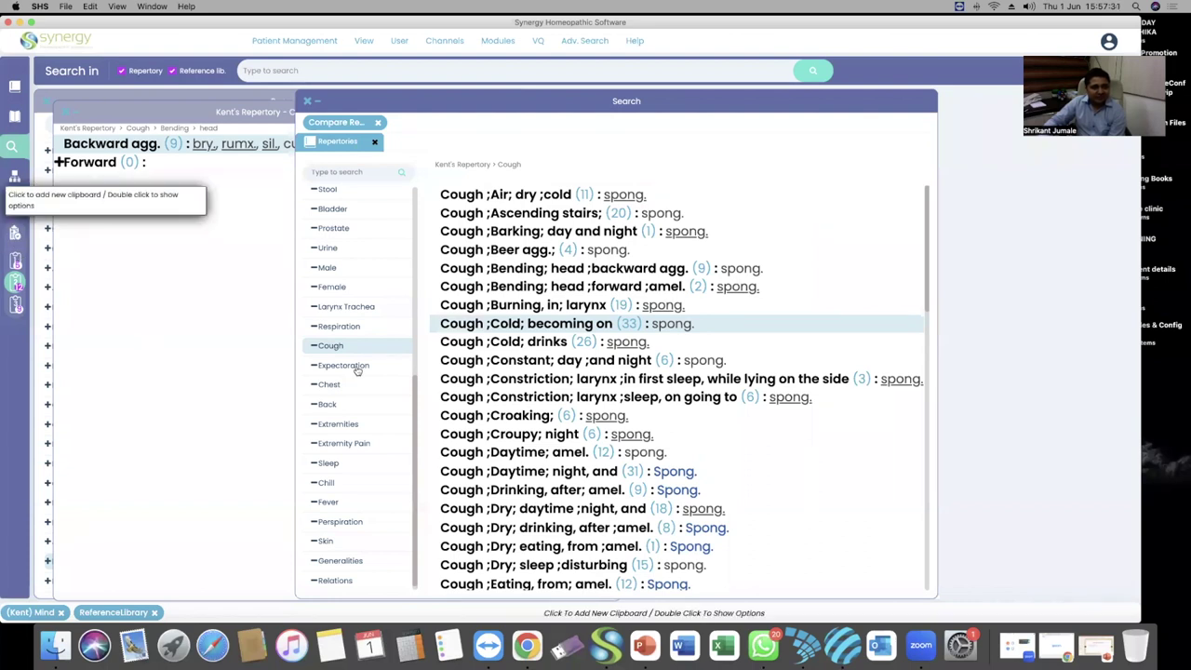
left_click(514, 293)
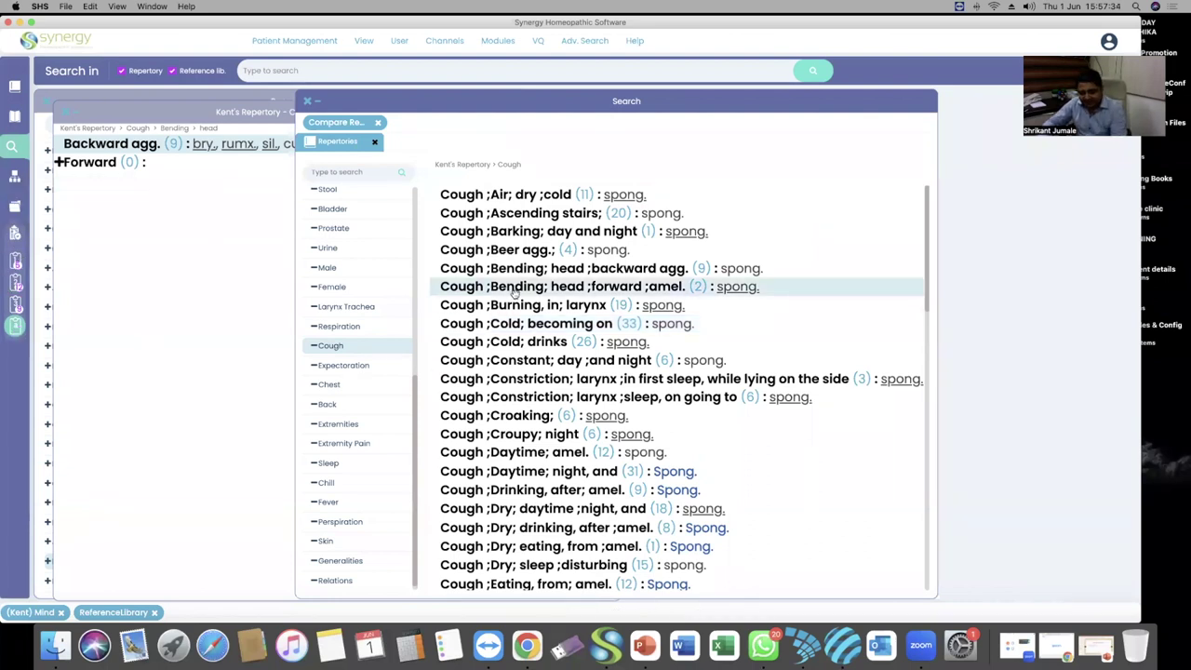
left_click(515, 293)
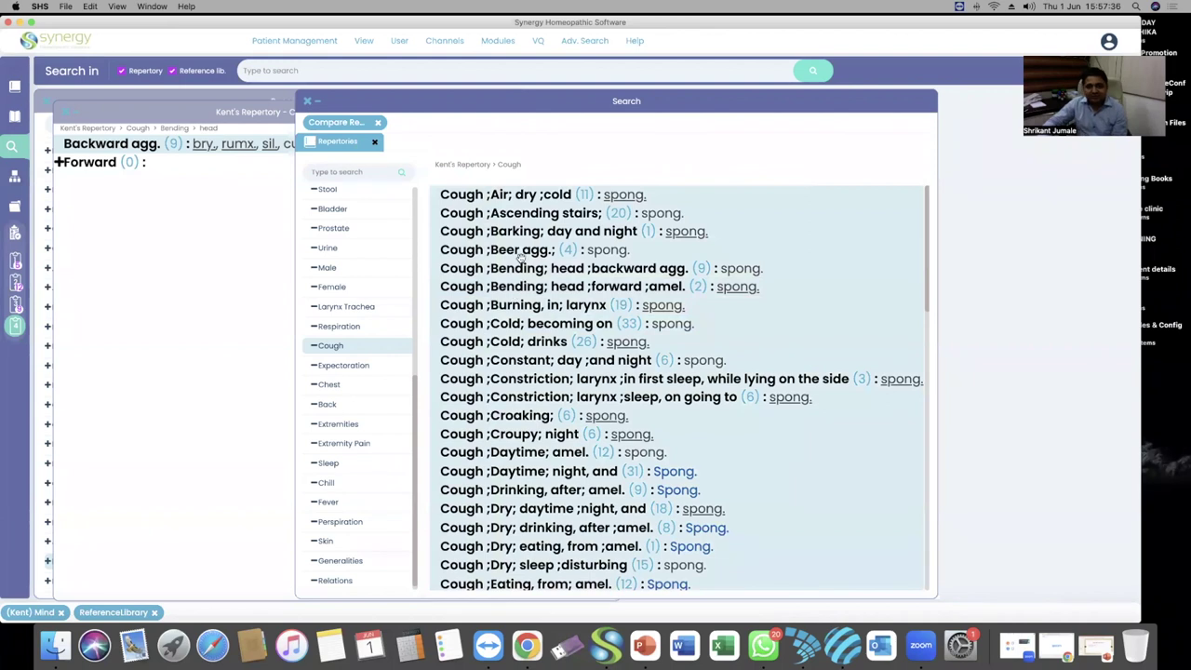
left_click_drag(527, 252, 79, 341)
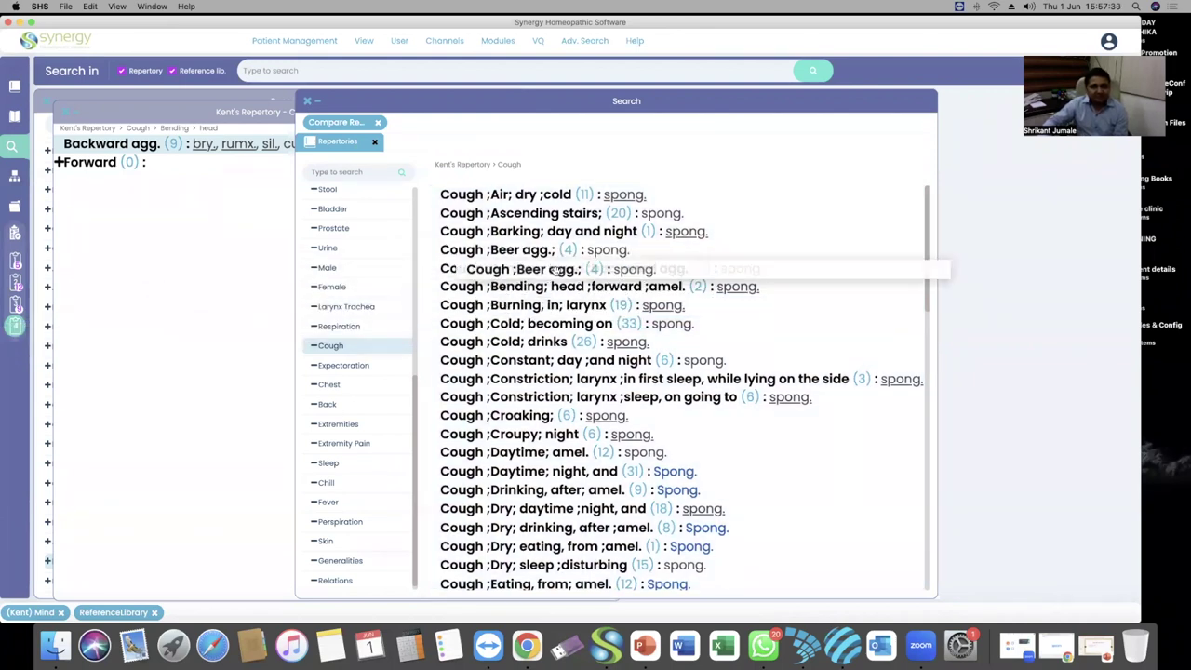
left_click(538, 321)
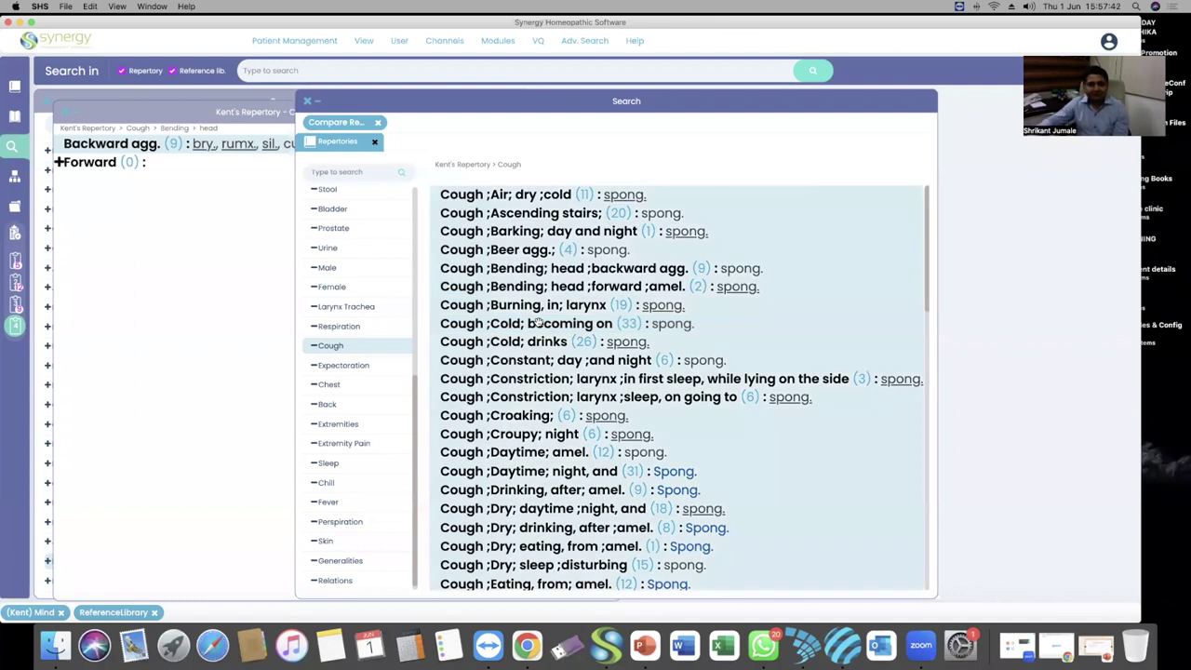
right_click(549, 323)
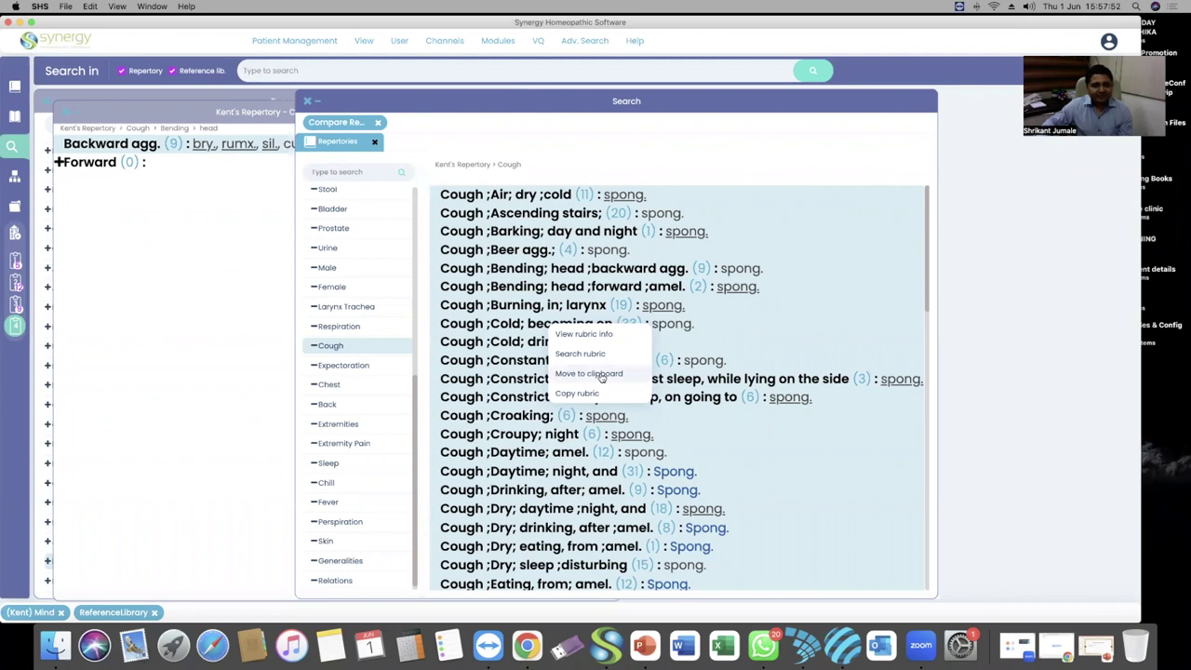
left_click(601, 378)
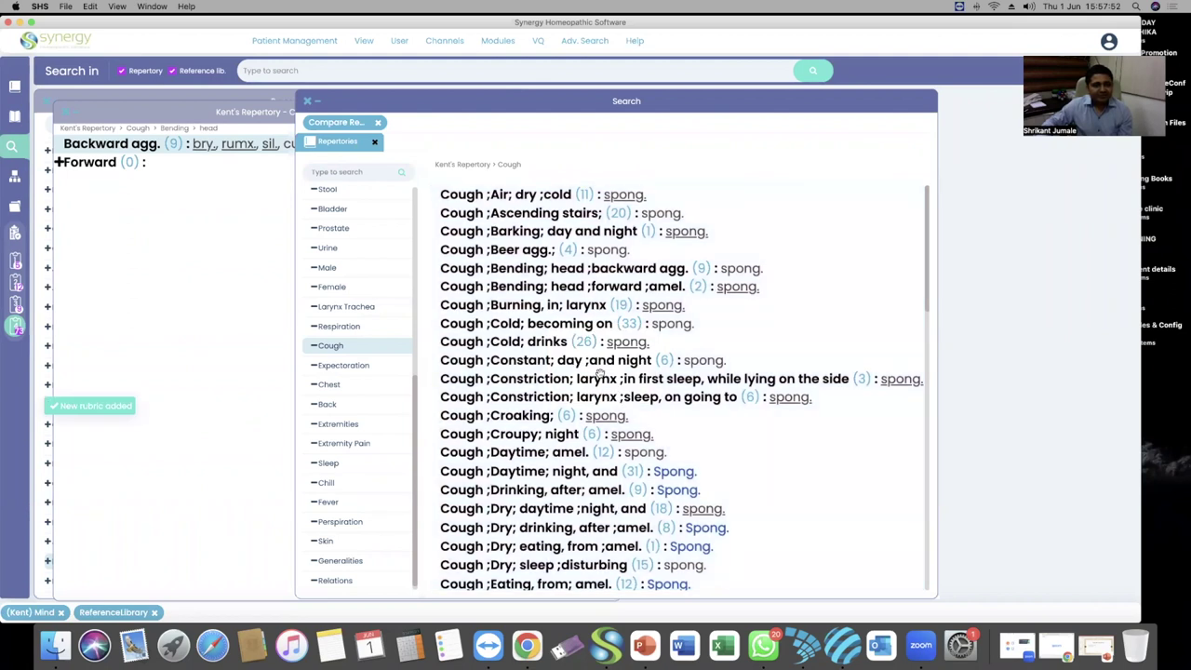
Browse Clipboard 4's Kent Cough rubrics and its waffle graph, with Spong. ranked first
left_click(15, 325)
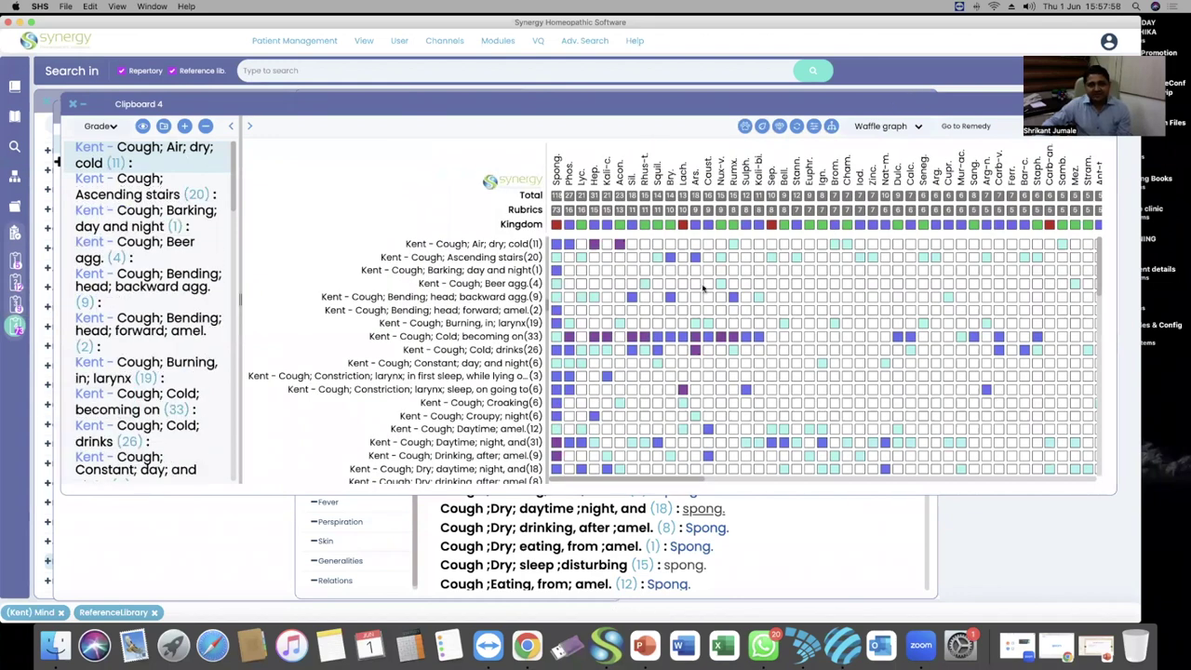
scroll(611, 335, "down", 10)
scroll(181, 317, "down", 3)
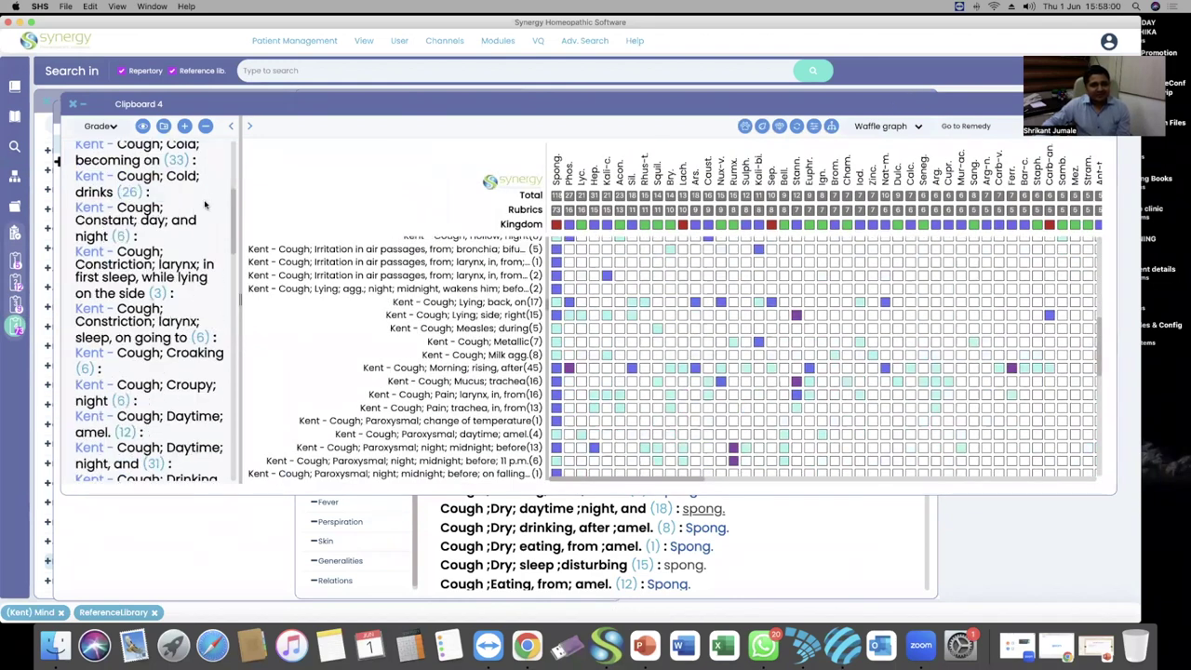
scroll(233, 220, "down", 10)
scroll(242, 372, "up", 3)
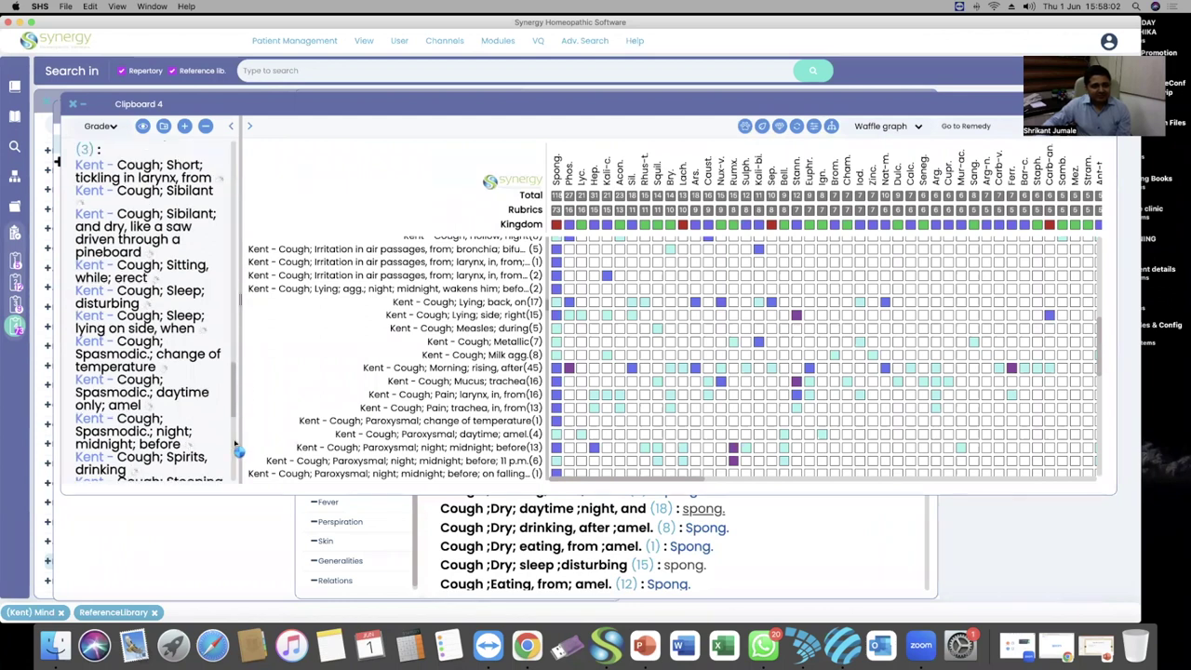
scroll(145, 337, "up", 5)
scroll(144, 337, "down", 15)
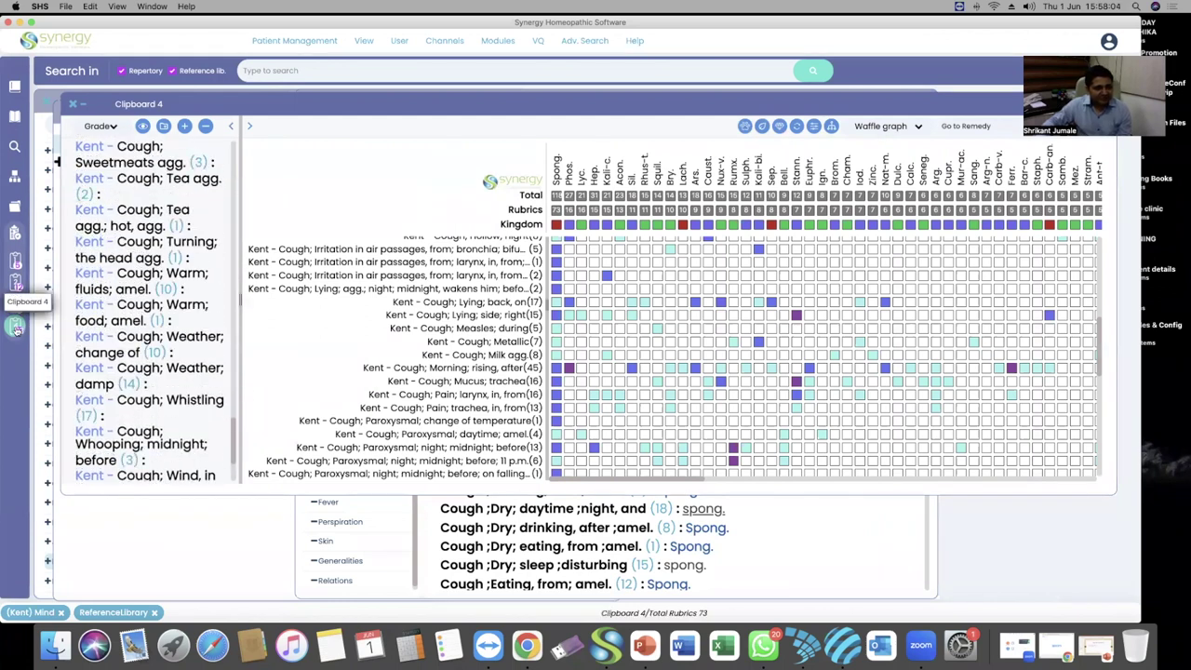
left_click(16, 326)
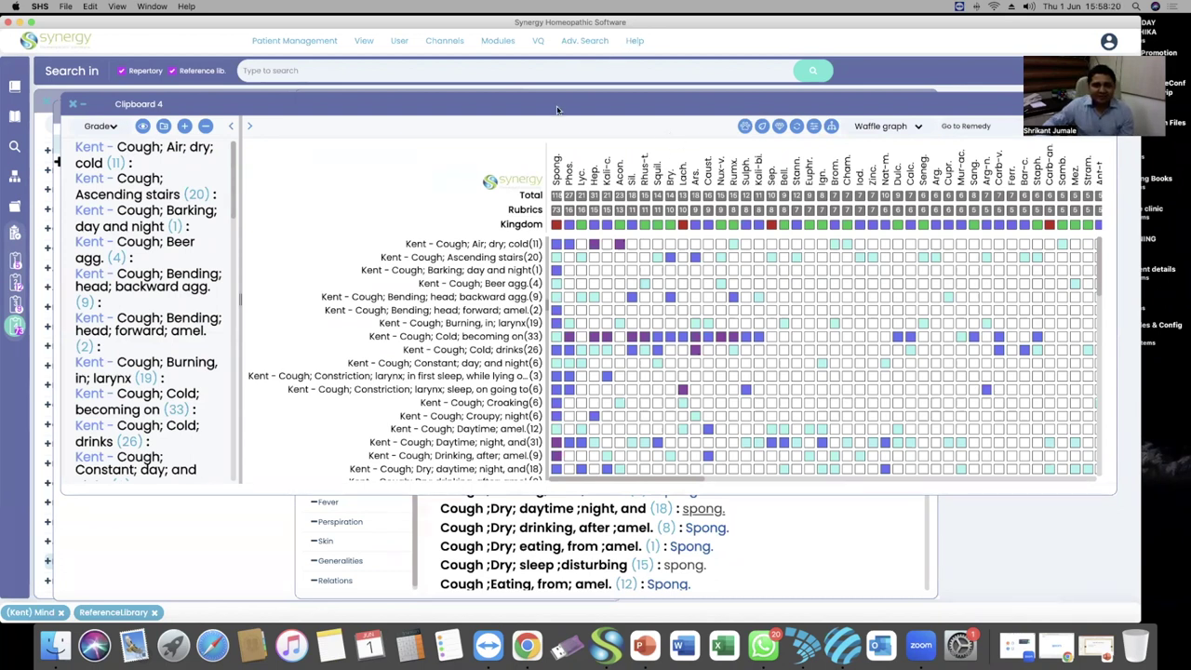
Close Clipboard 4, add new clipboards up to Clipboard 6, and check Clipboards 3 and 4
left_click(71, 104)
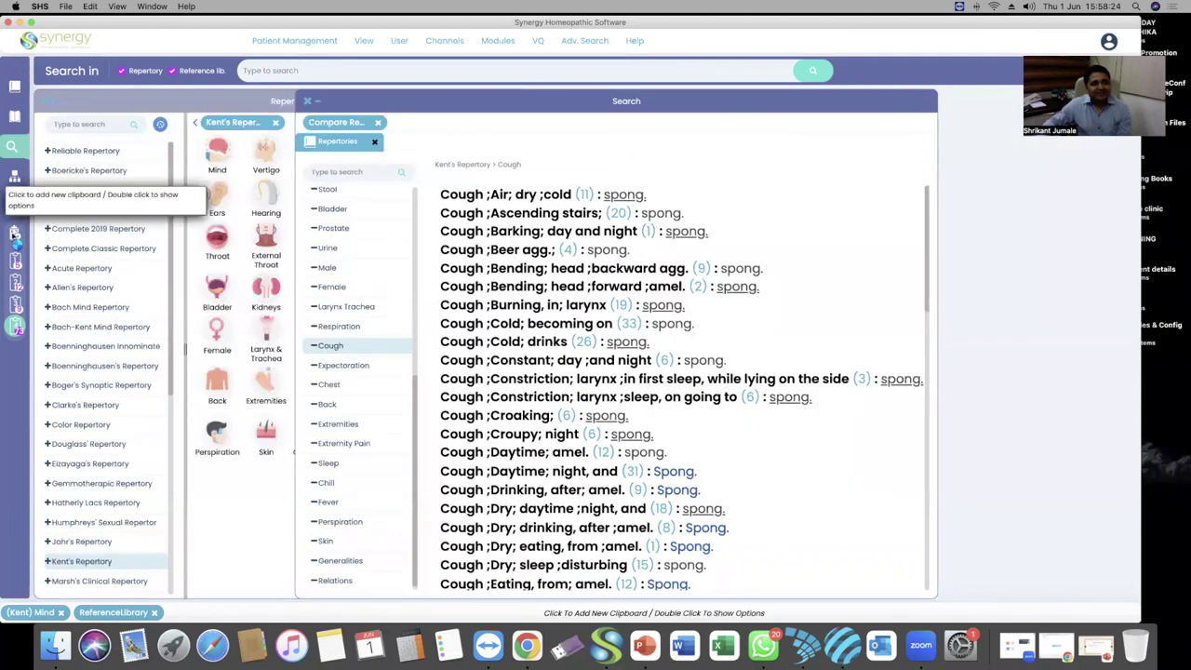
left_click(14, 233)
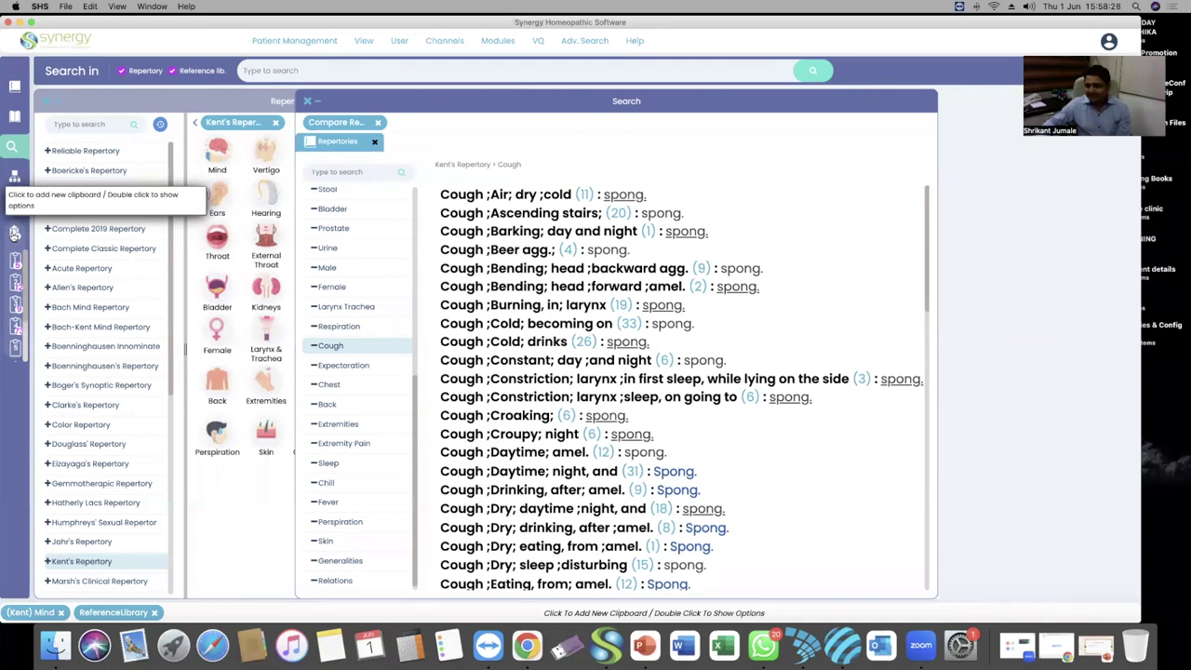
left_click(14, 234)
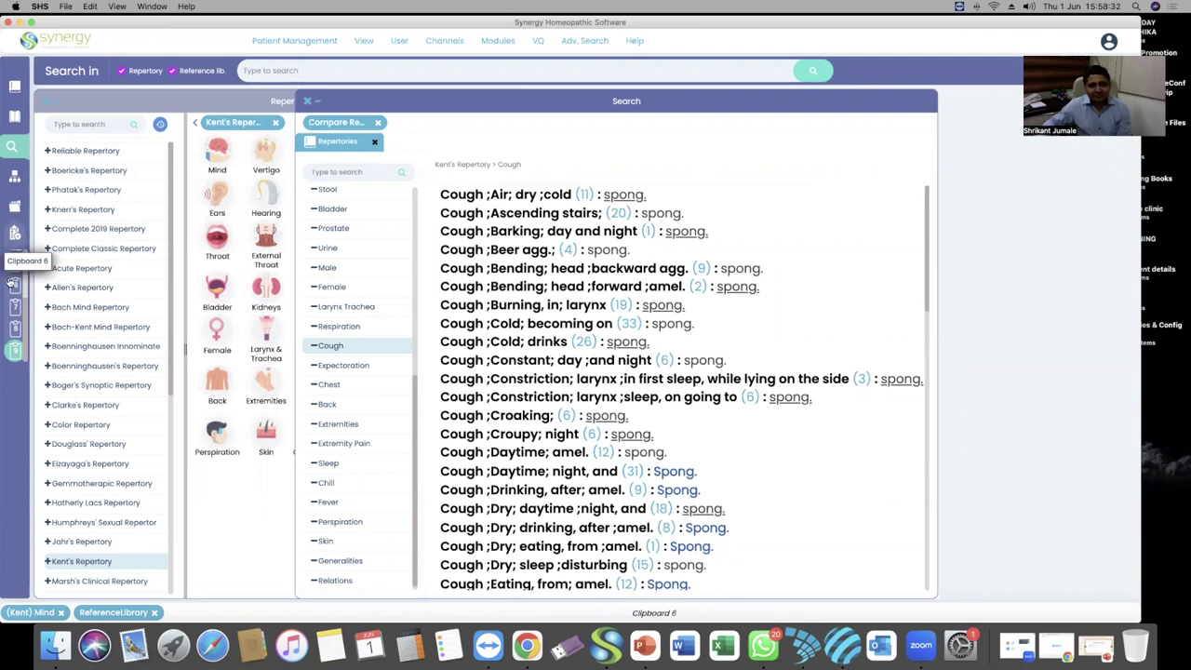
left_click(14, 293)
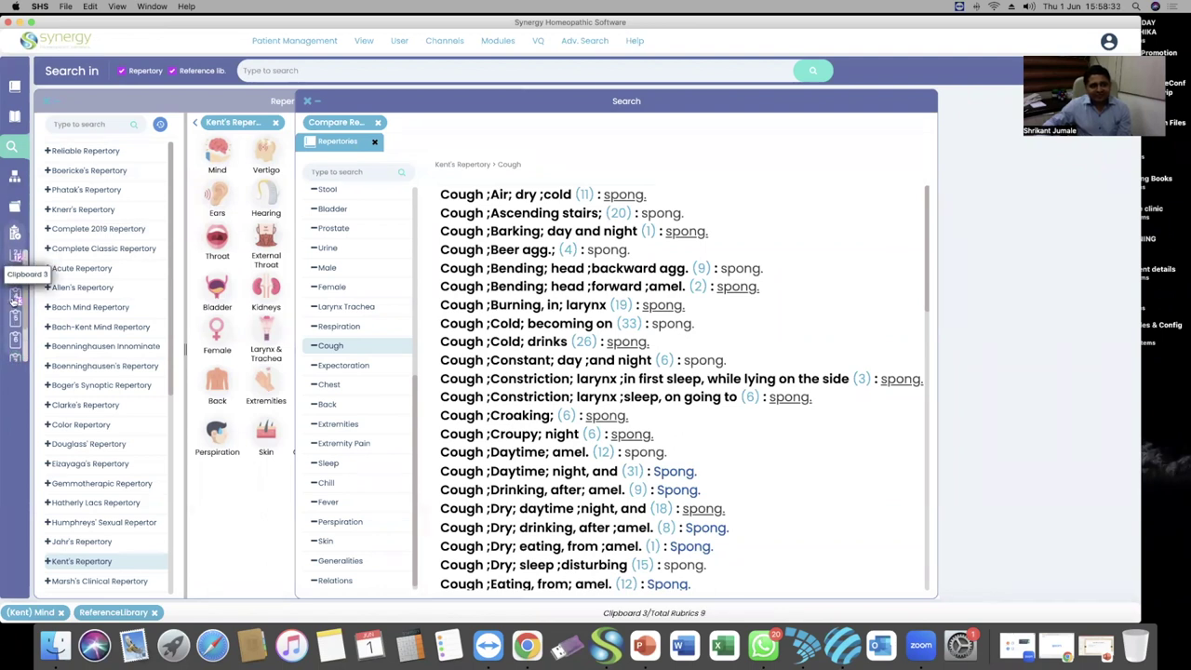
left_click(15, 299)
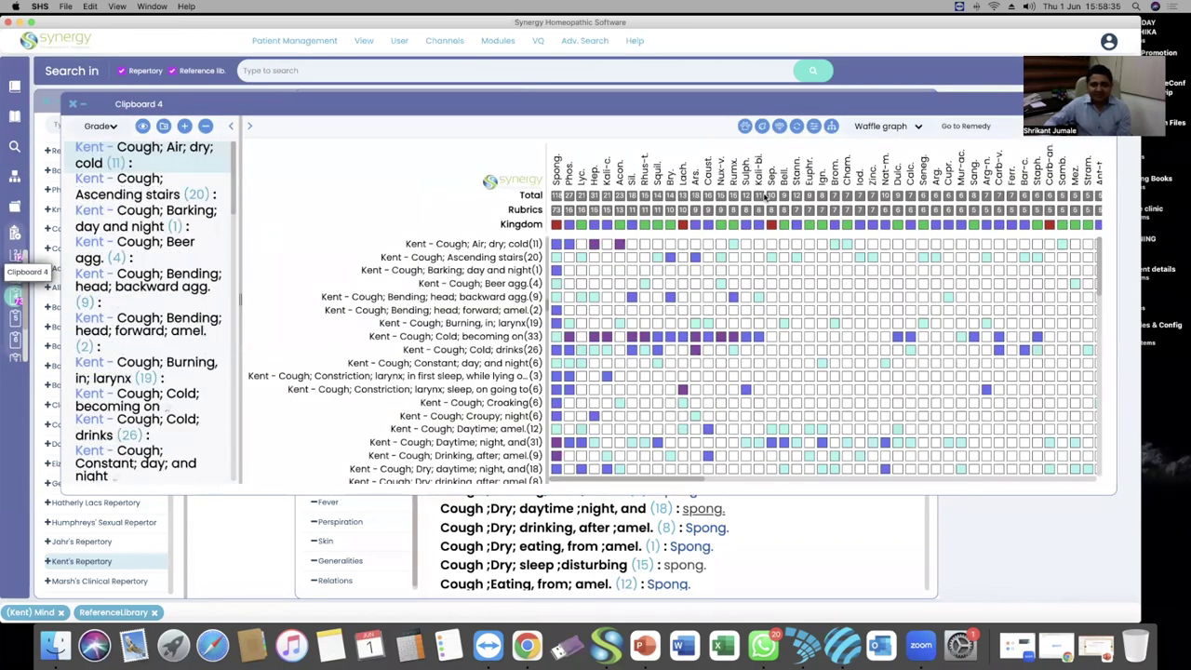
Close Clipboard 4 and the cough search results, then widen the Repertory panel
left_click(75, 100)
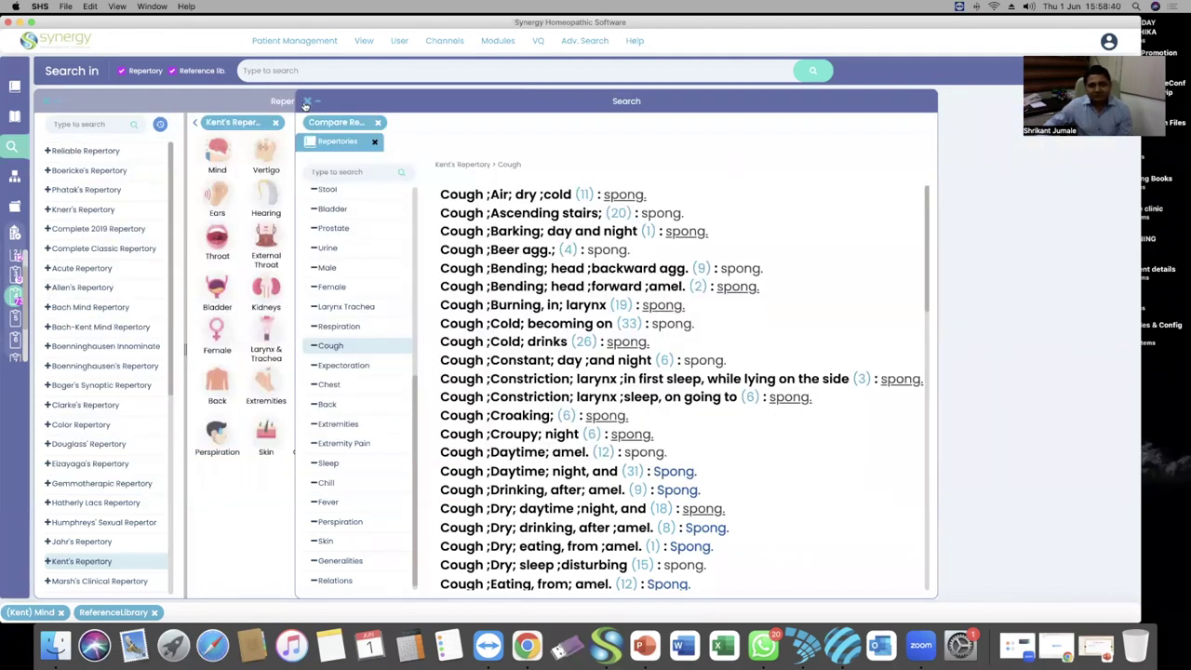
left_click(304, 101)
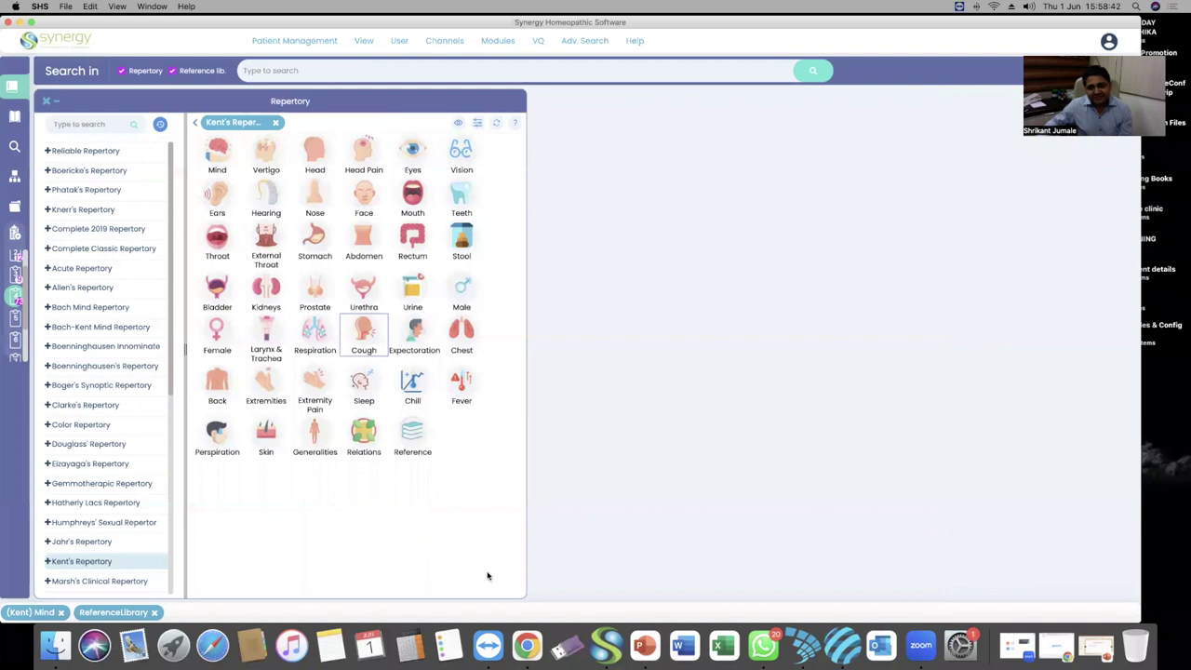
left_click_drag(523, 594, 661, 596)
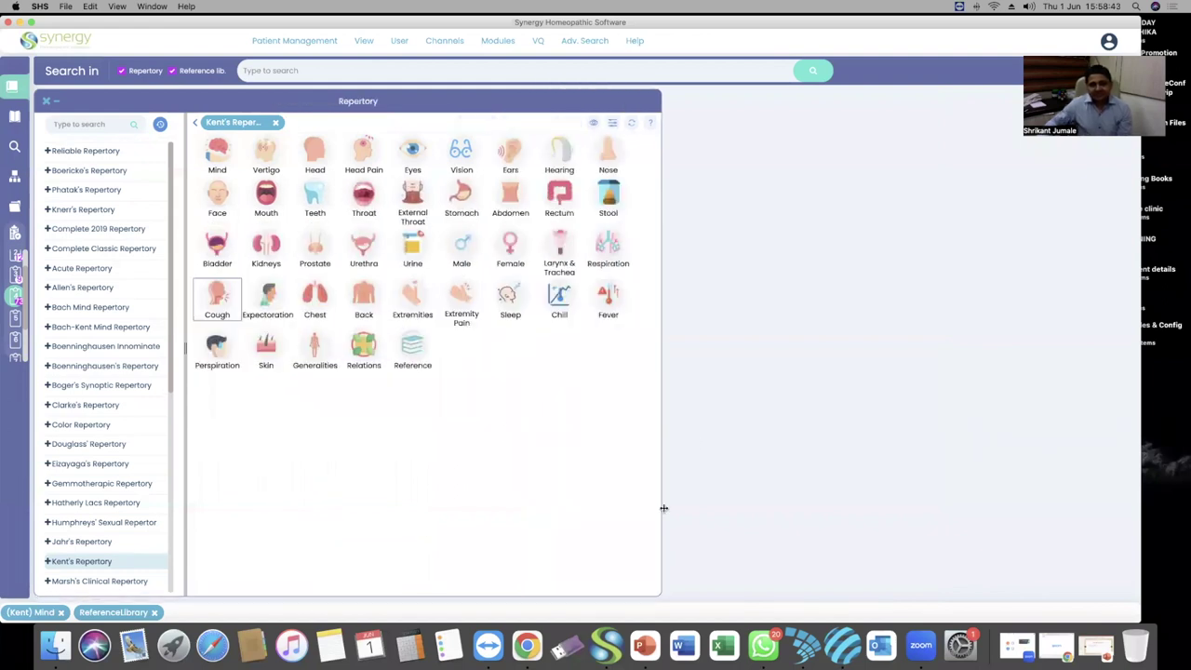
On PowerPoint's Compare Remedies slide, enter the contact's e-mail address and begin a second address
left_click(652, 645)
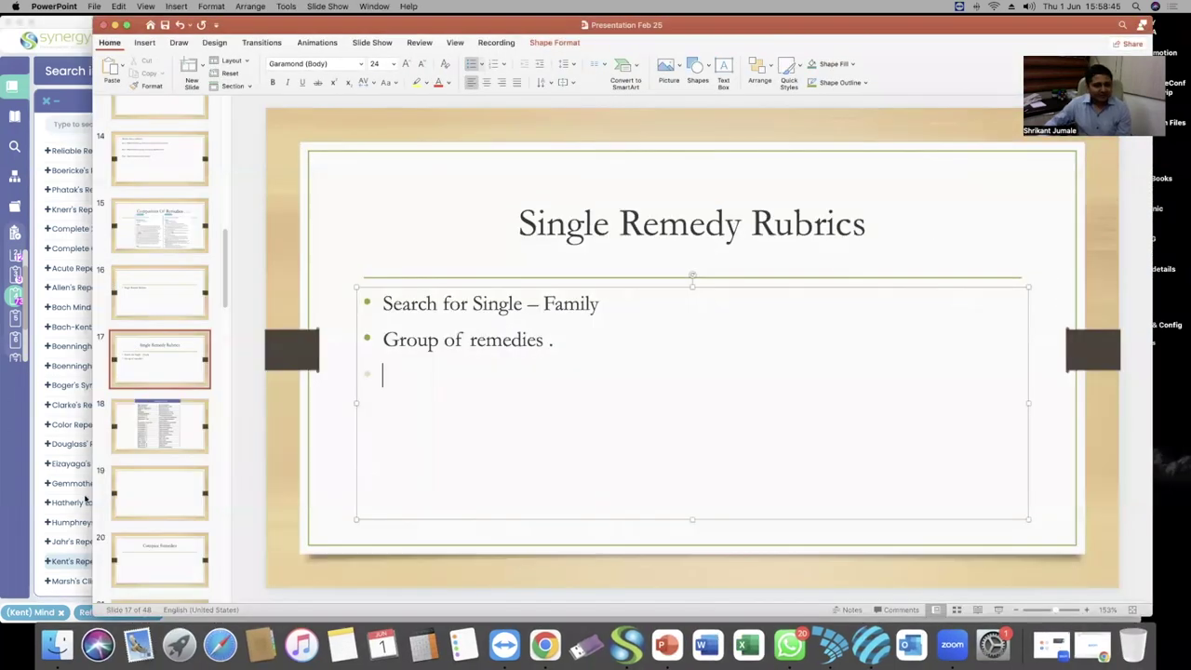
scroll(158, 483, "down", 2)
left_click(154, 444)
left_click(513, 372)
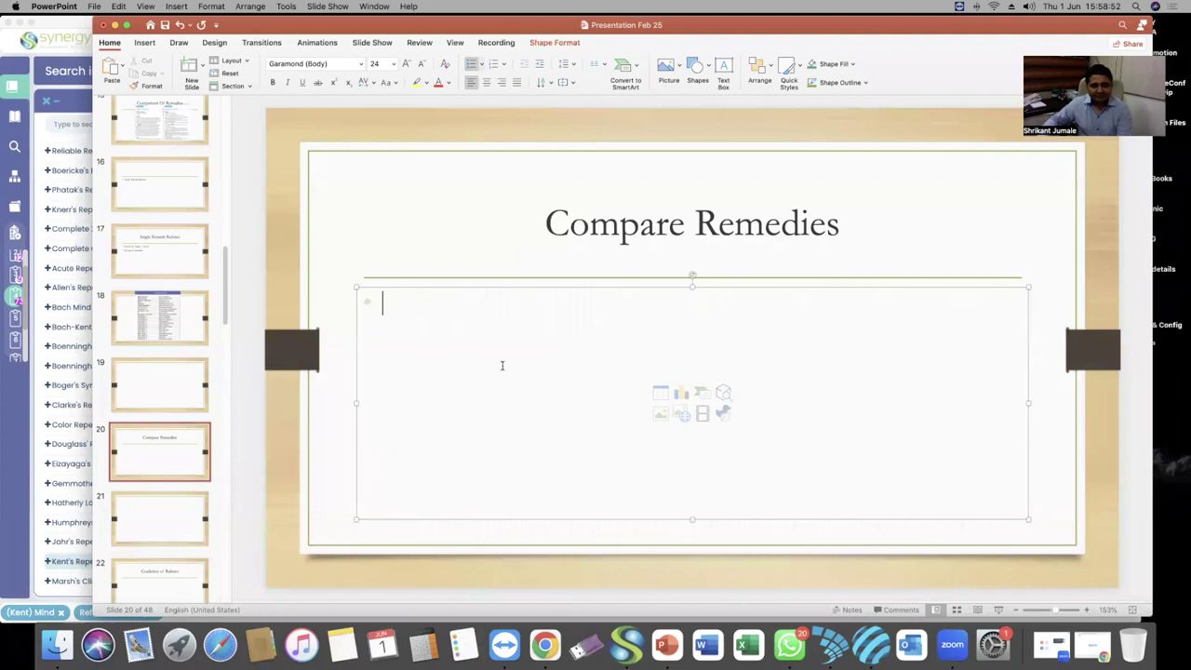
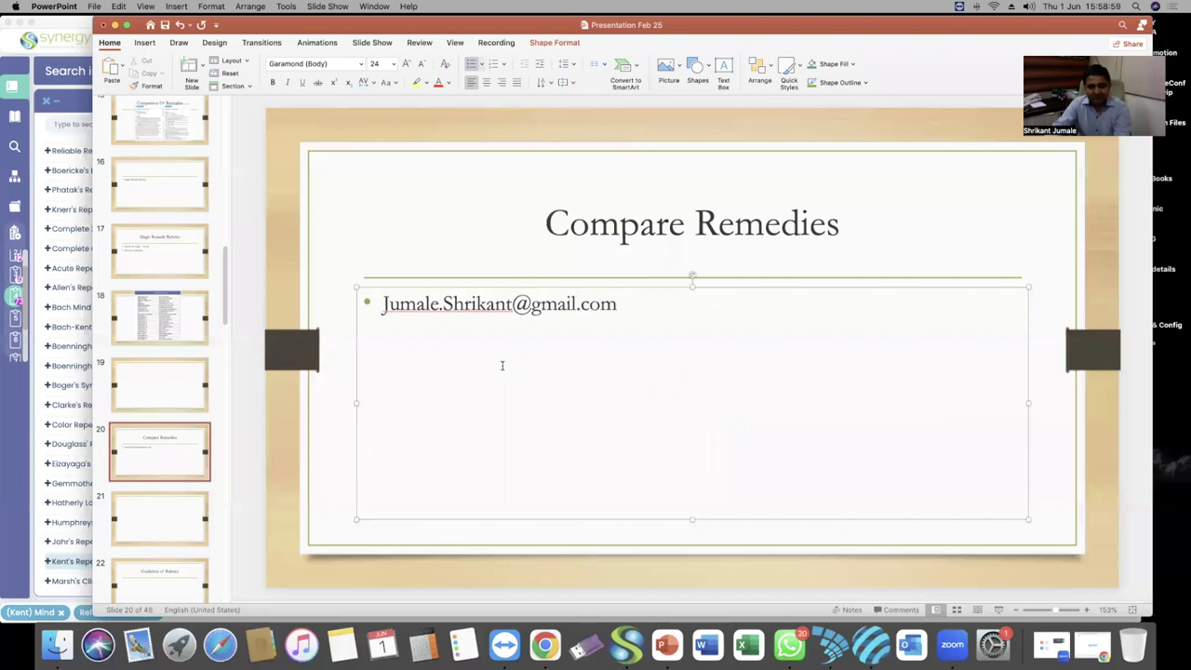
key("Return")
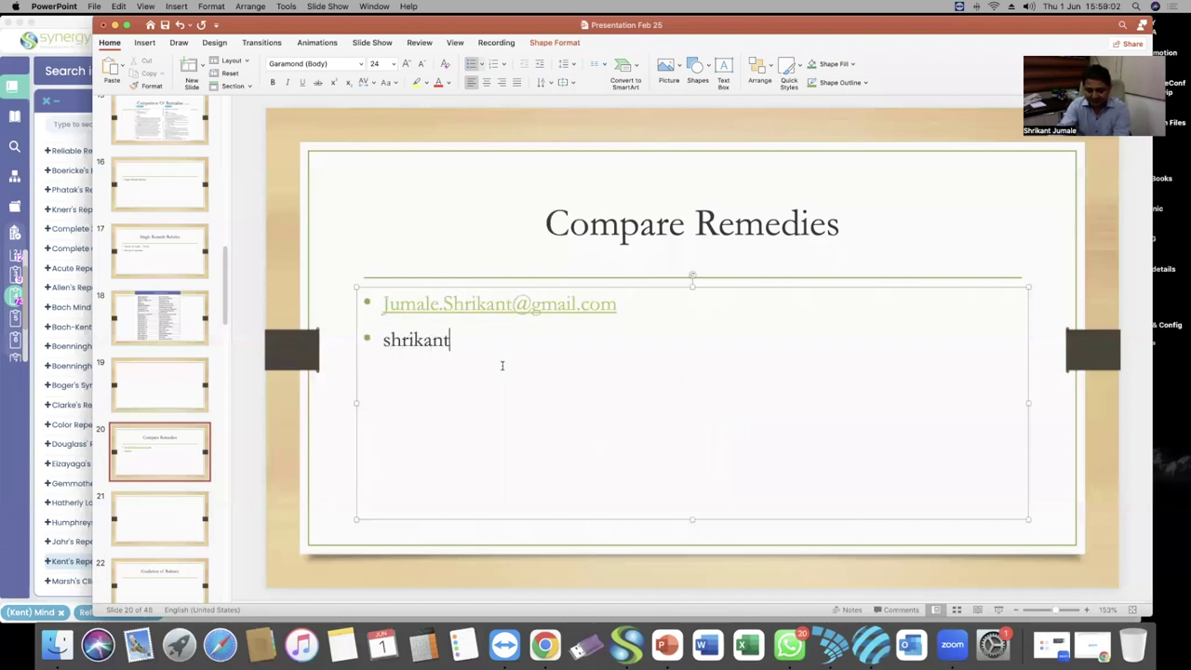
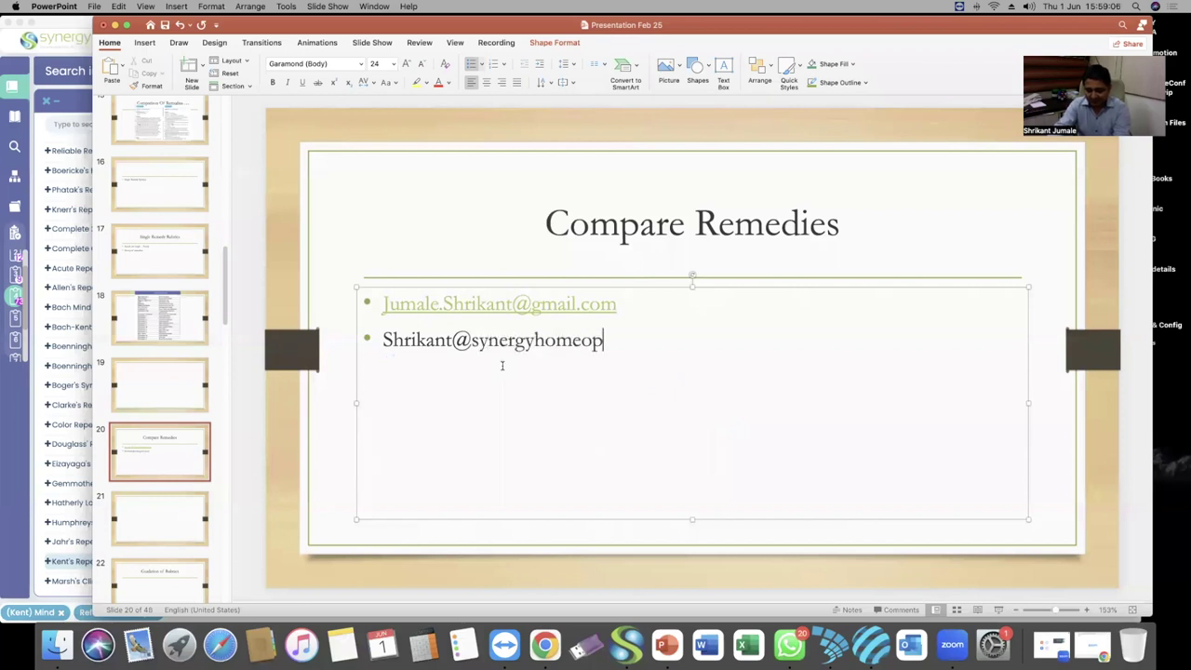